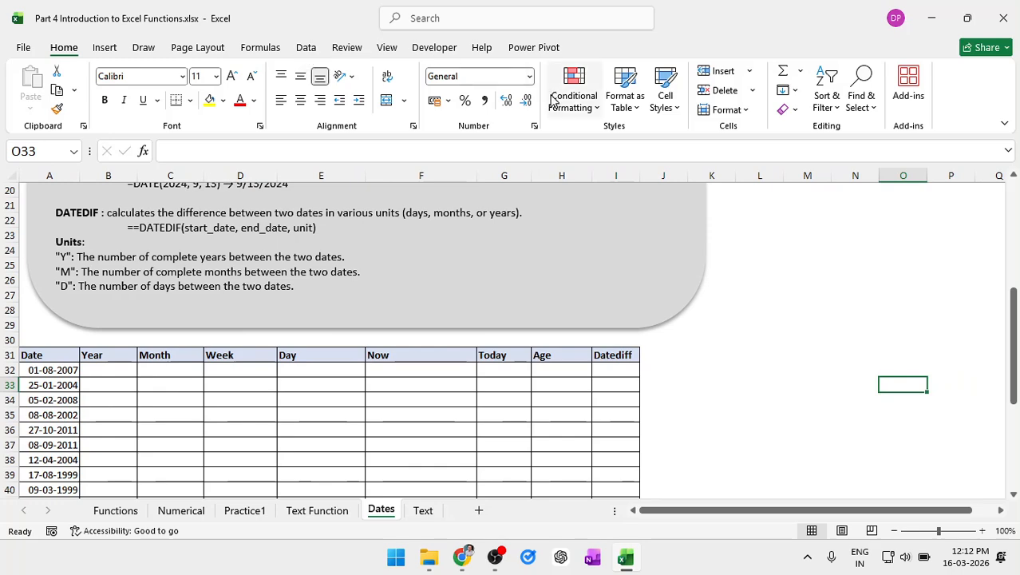
- Turn on the gridlines for the Dates worksheet
click(385, 50)
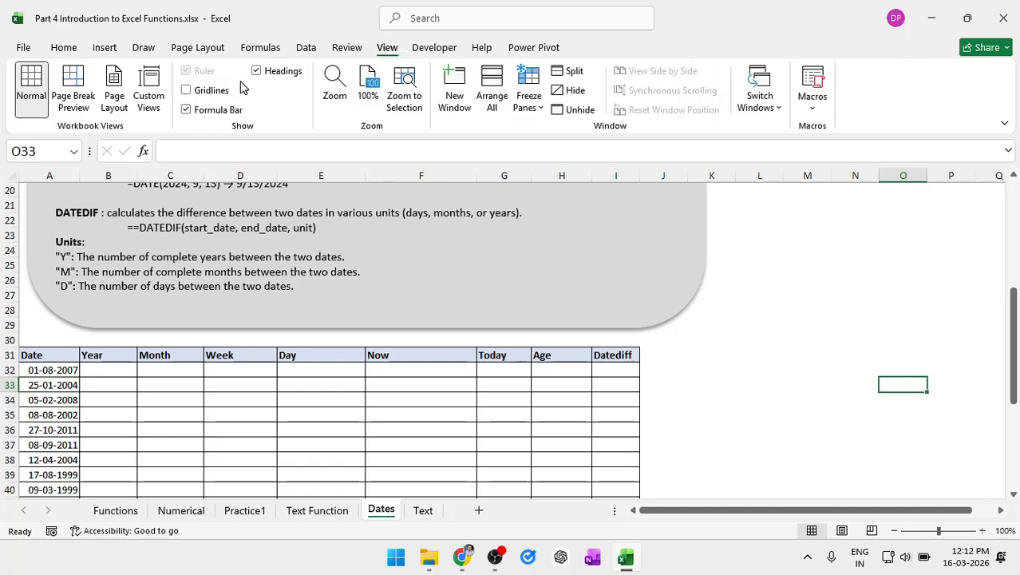
click(208, 93)
- Enter the date 16-3-26 in cell Q21, in the empty area beside the date table
scroll(637, 302, right, 5)
scroll(637, 302, up, 2)
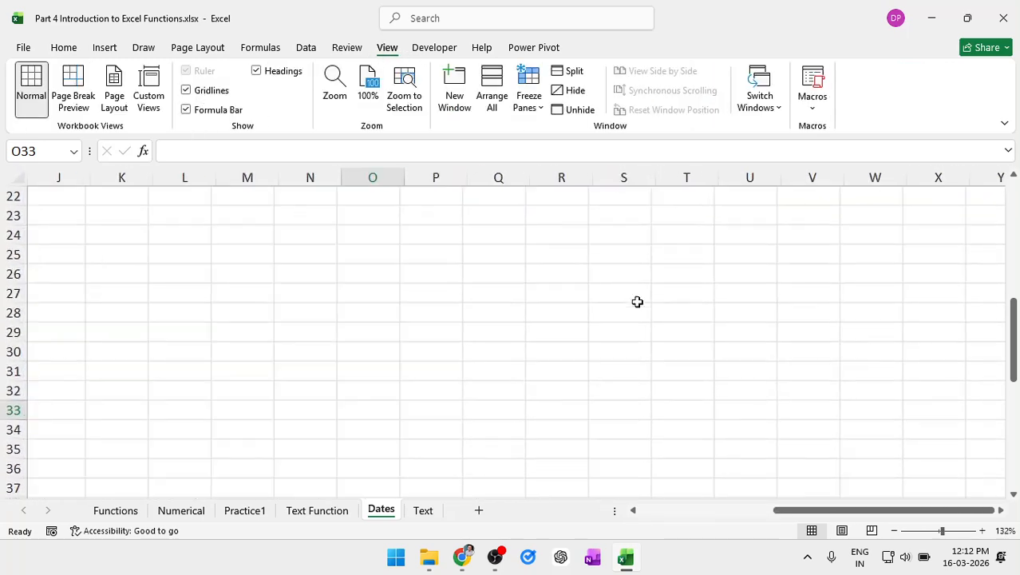
scroll(637, 302, up, 2)
scroll(637, 302, right, 4)
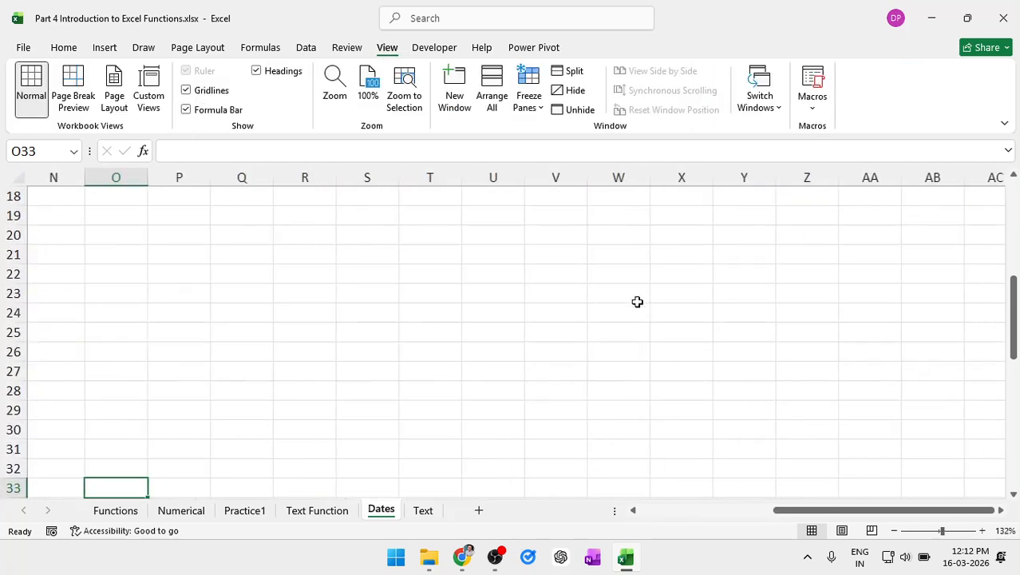
scroll(301, 276, up, 3)
click(301, 275)
click(269, 260)
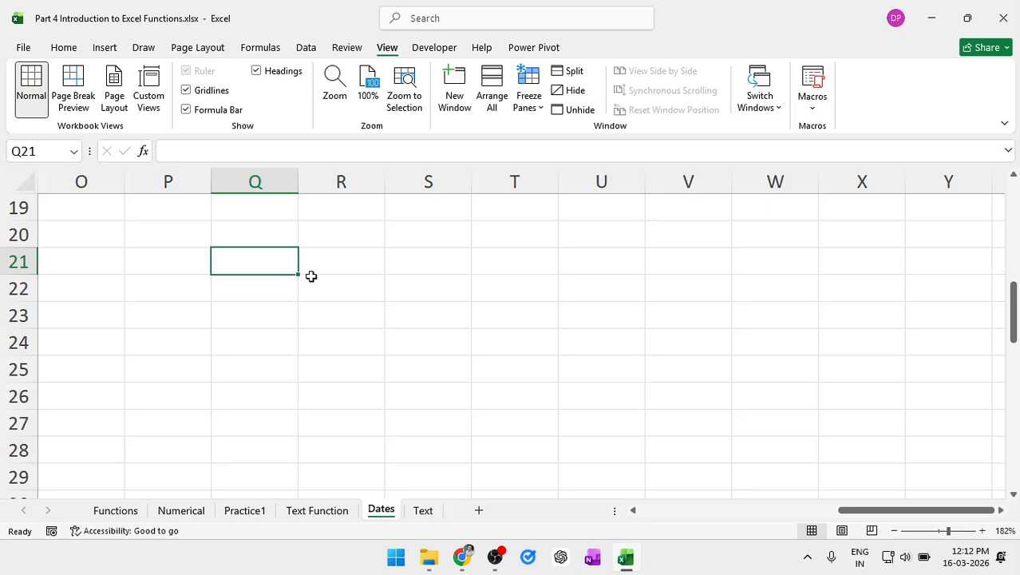
text(16-3-)
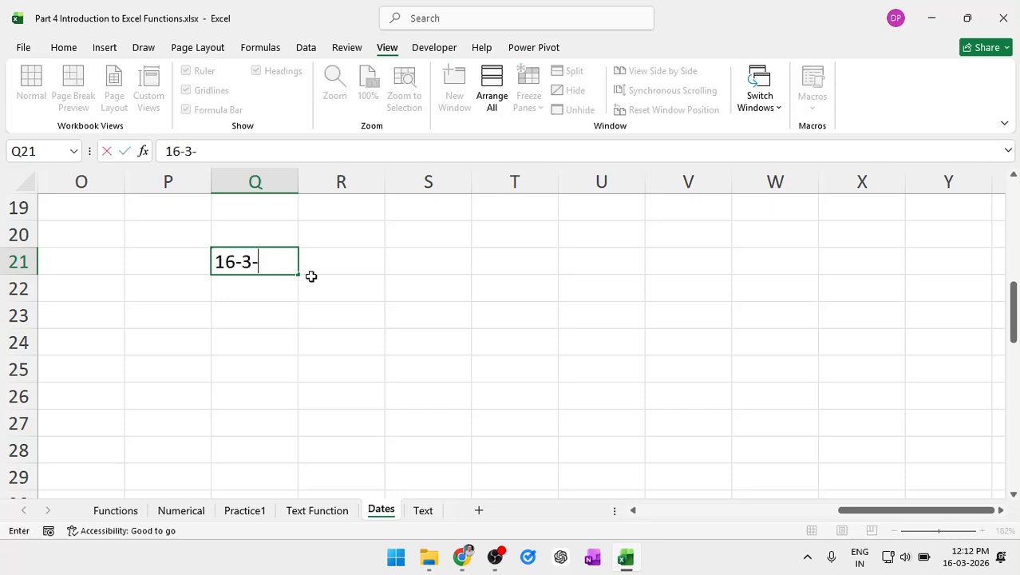
text(26)
key(Return)
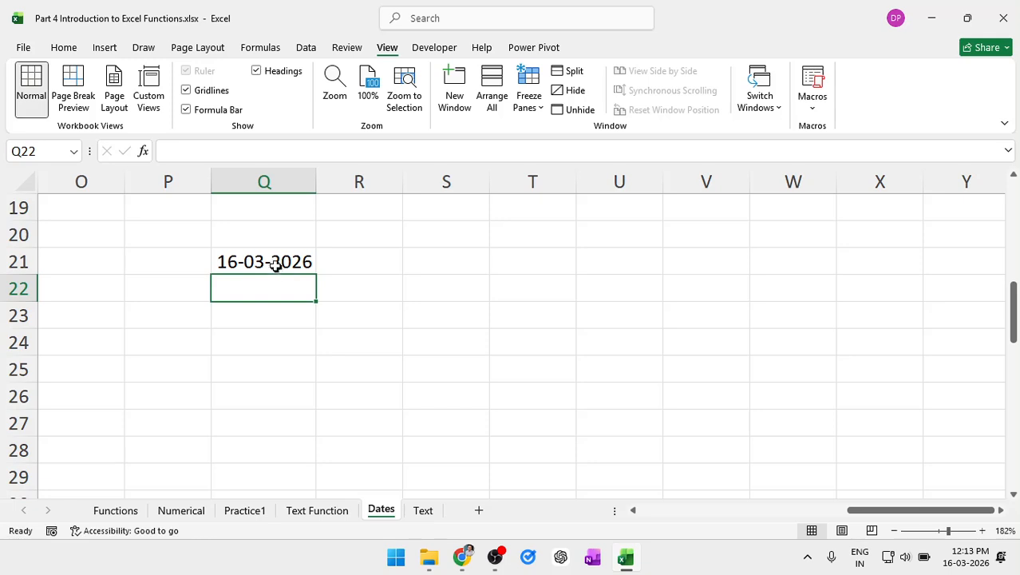
- Check which number format is applied to the date in Q21
click(274, 263)
click(68, 46)
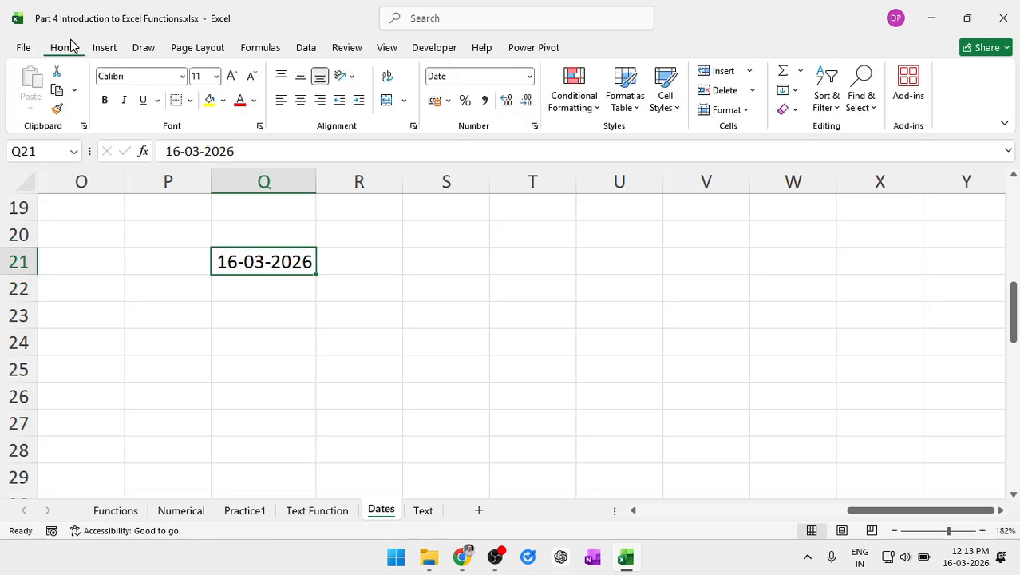
click(467, 76)
text(Date)
click(455, 260)
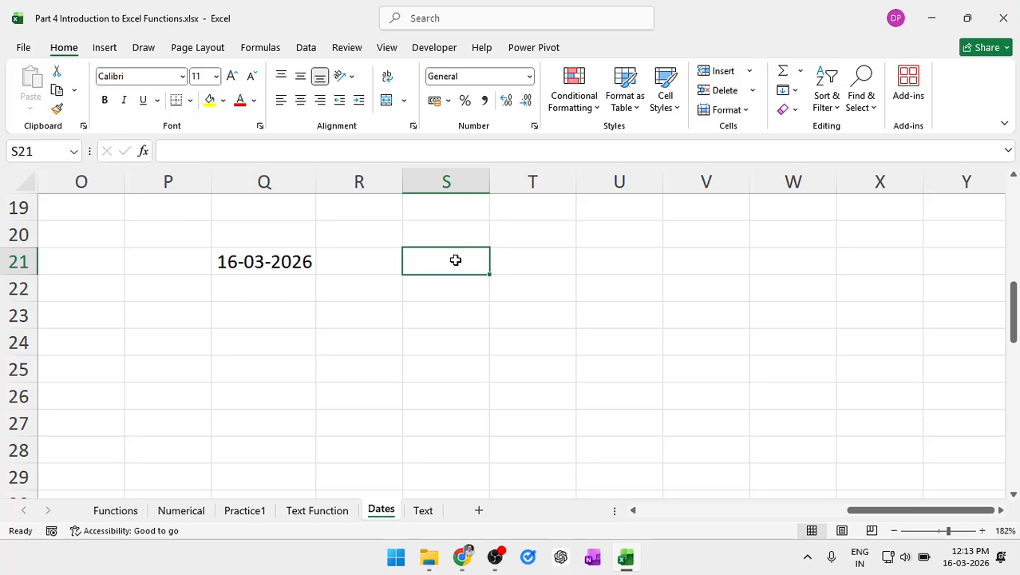
- Enter 3-26-26 in cell Q23 as a date in month-day-year order
click(275, 317)
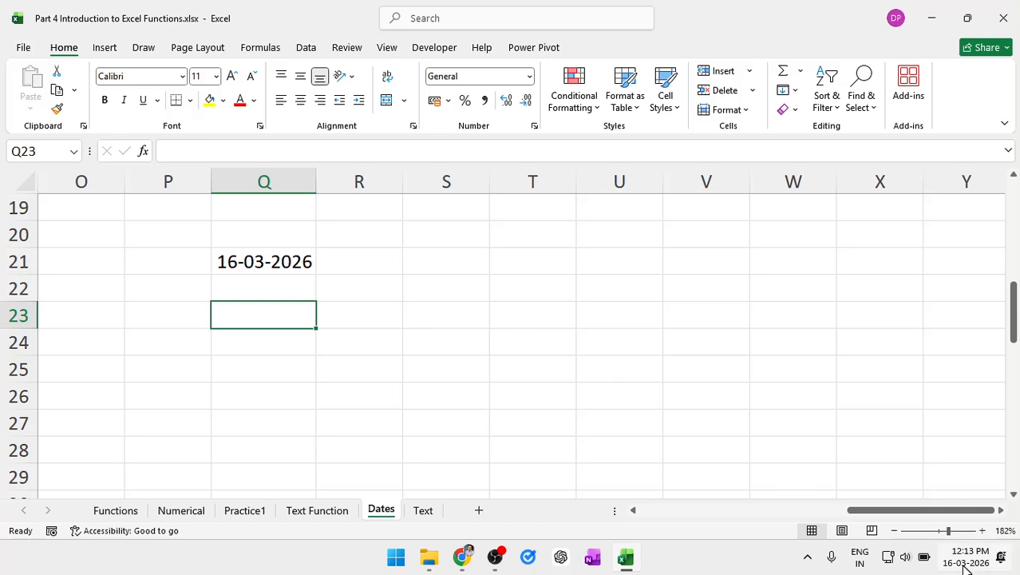
mouse_move(963, 561)
text(3)
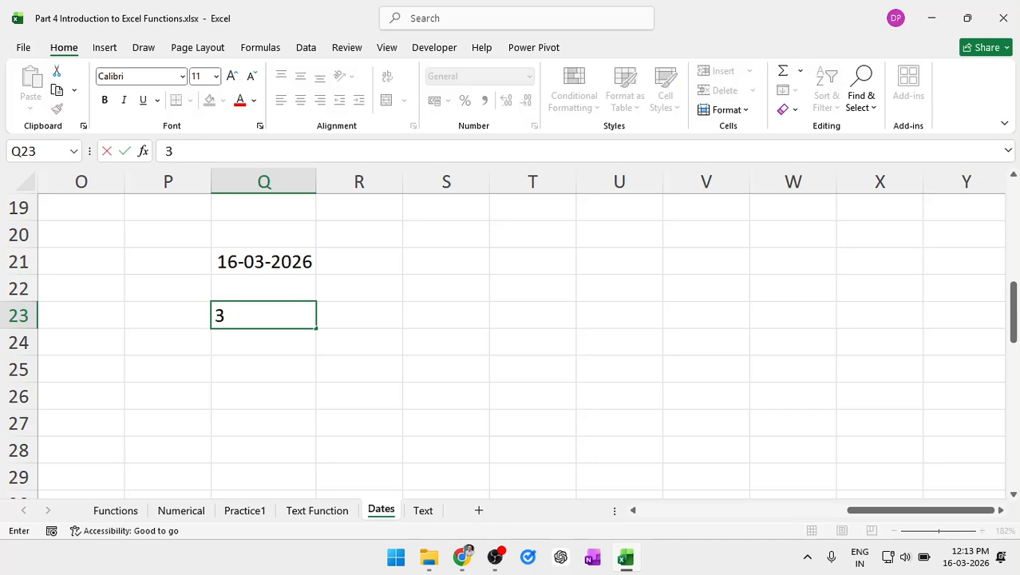
text(-26-26)
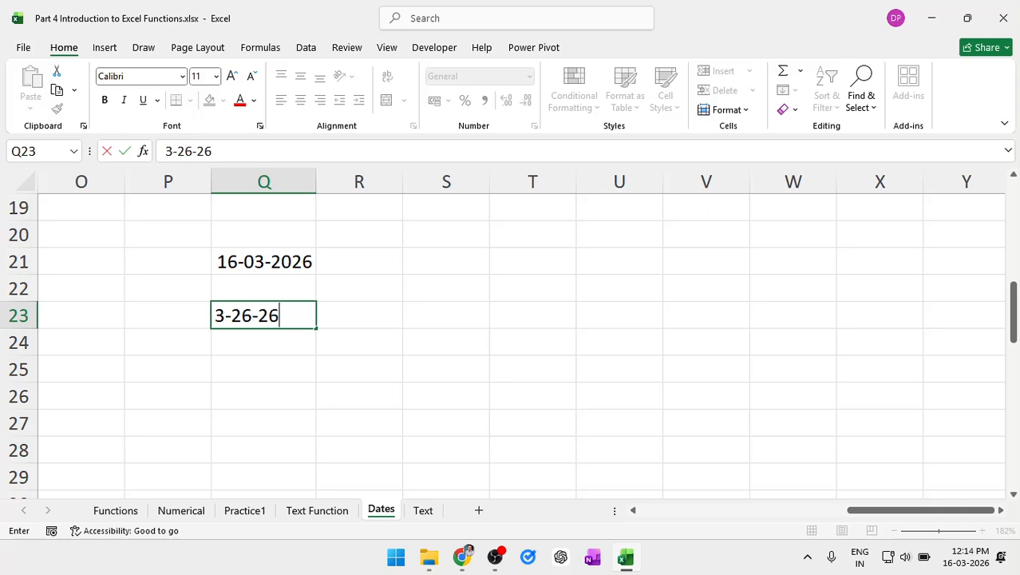
key(Return)
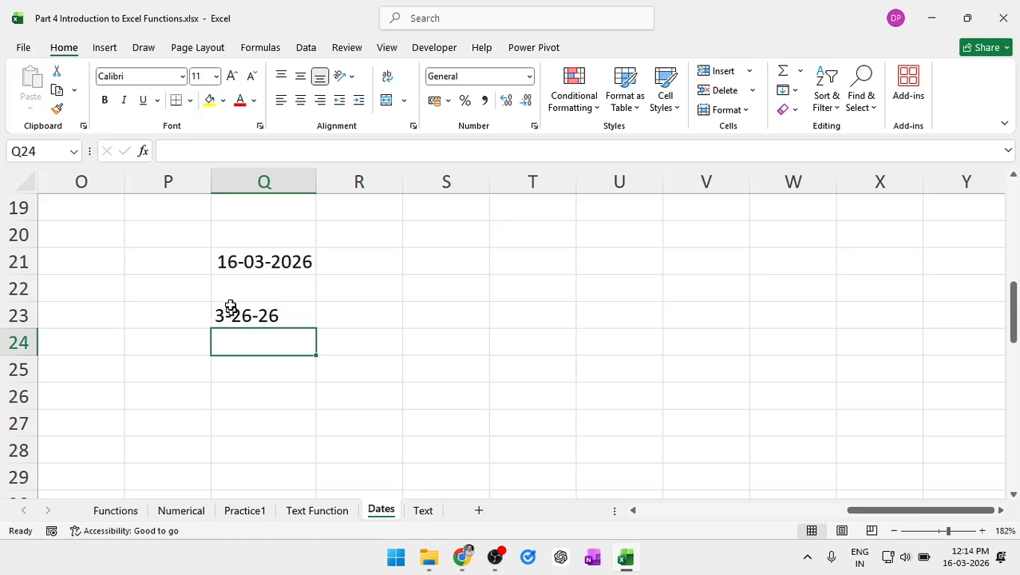
- Compare the Q21 and Q23 entries in their alignment and number format
click(279, 316)
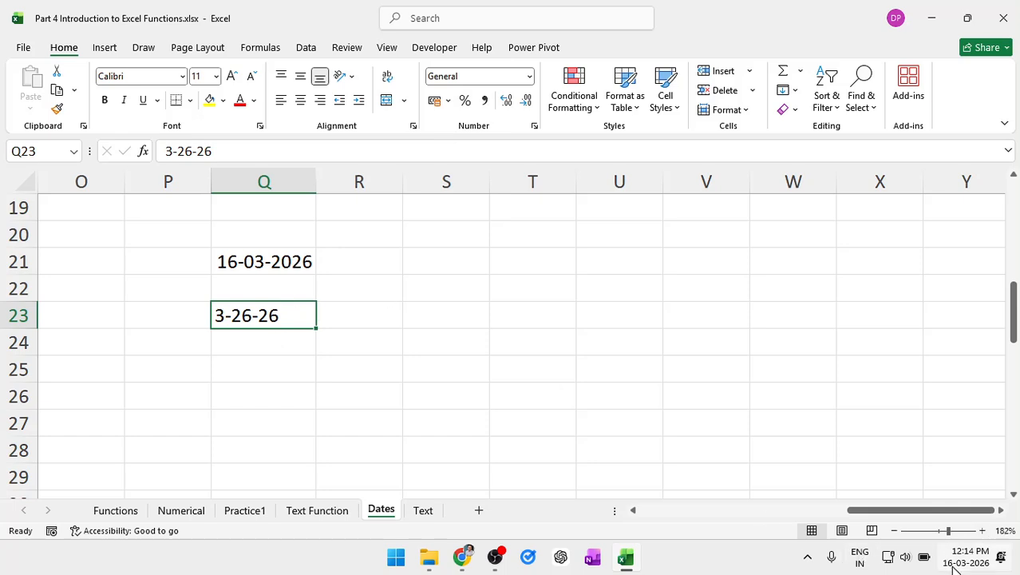
click(260, 264)
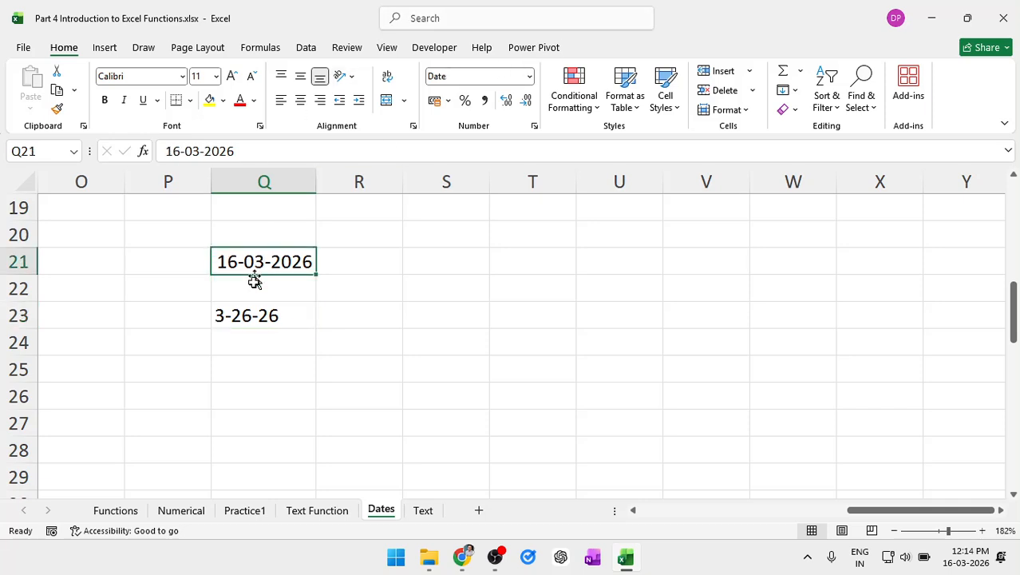
click(250, 316)
- Enter the formula =Q21+3 in cell S21 to add three days to the date
click(463, 263)
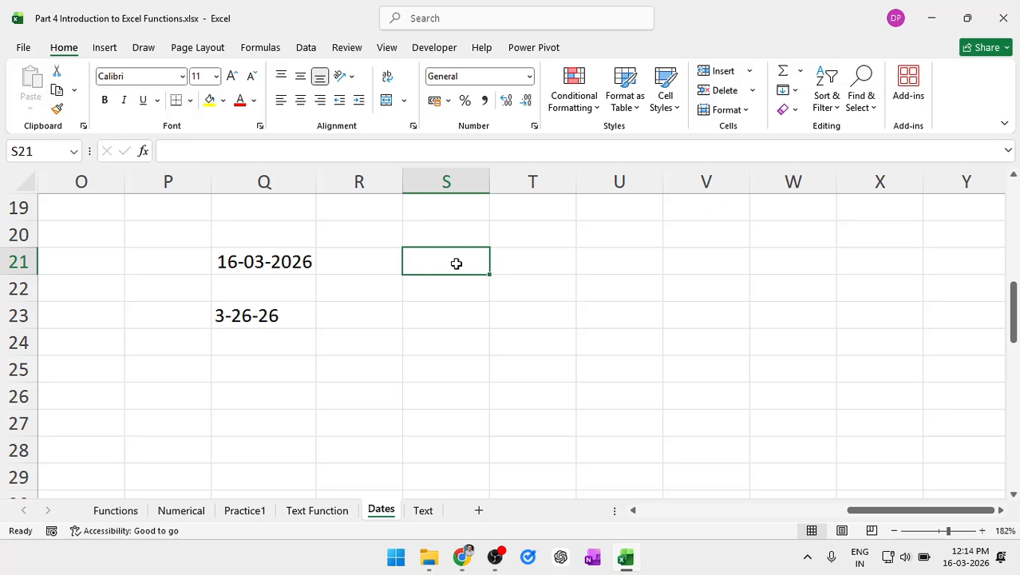
text(=)
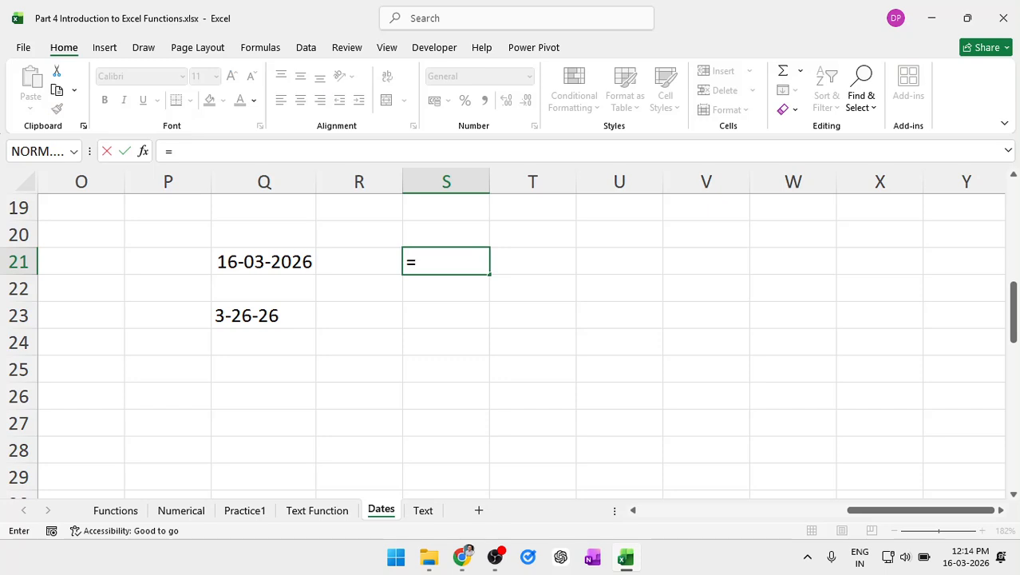
key(Left)
key(Left)
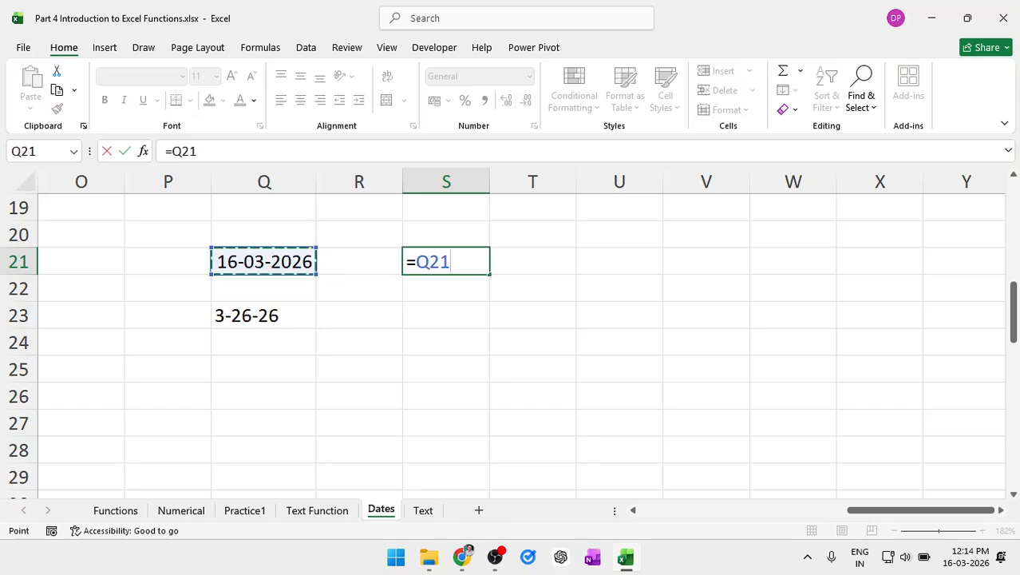
key(Left)
key(Right)
text(+)
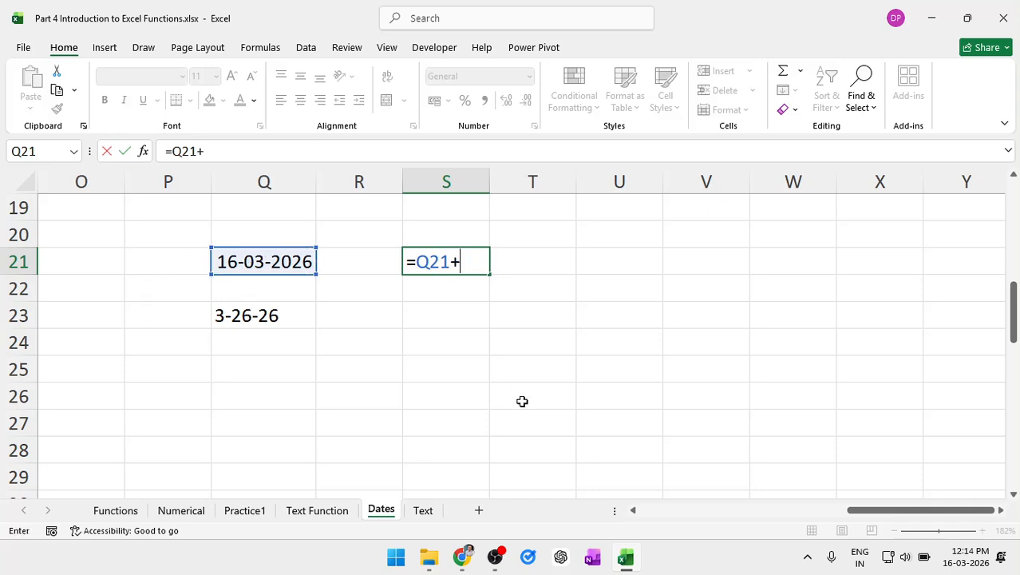
text(3)
key(Return)
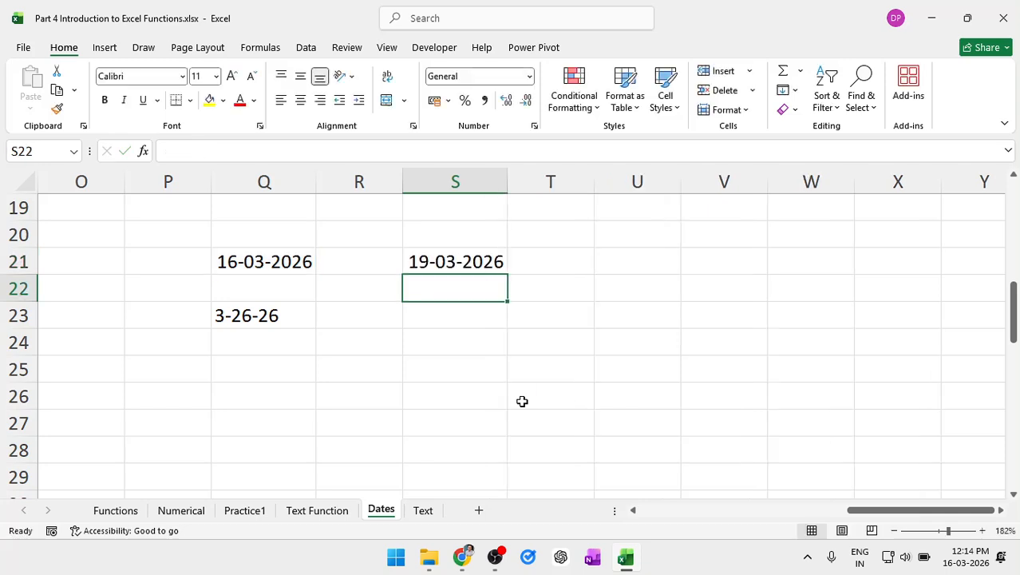
- Change the formula in S21 to =Q21+50 to add fifty days to the date
click(472, 260)
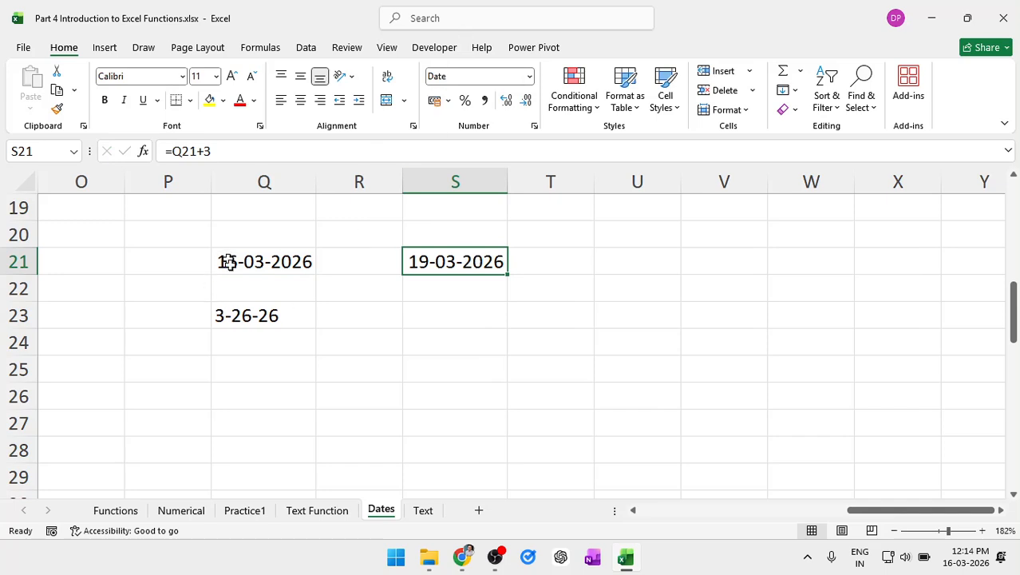
double_click(425, 260)
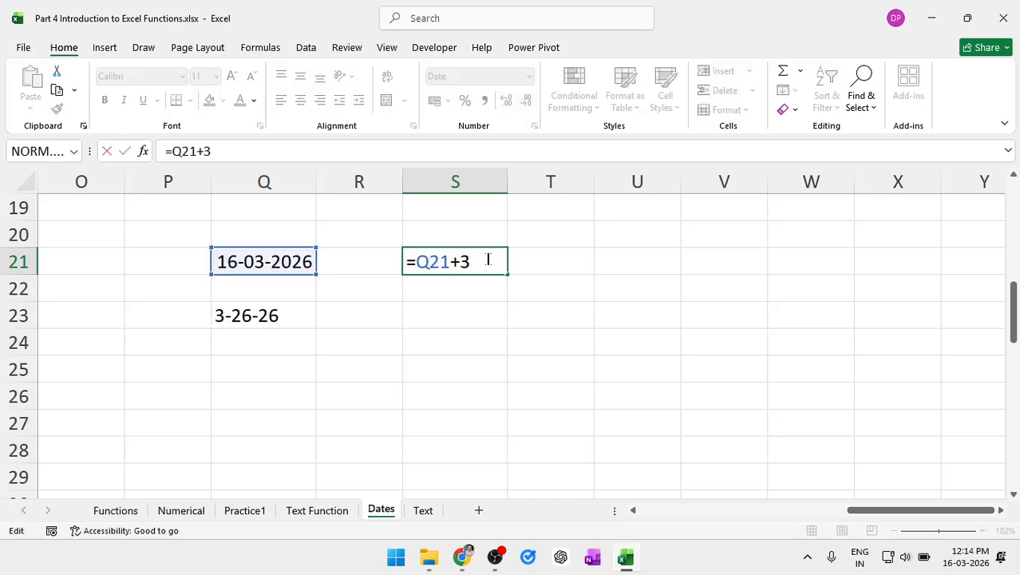
key(BackSpace)
text(50)
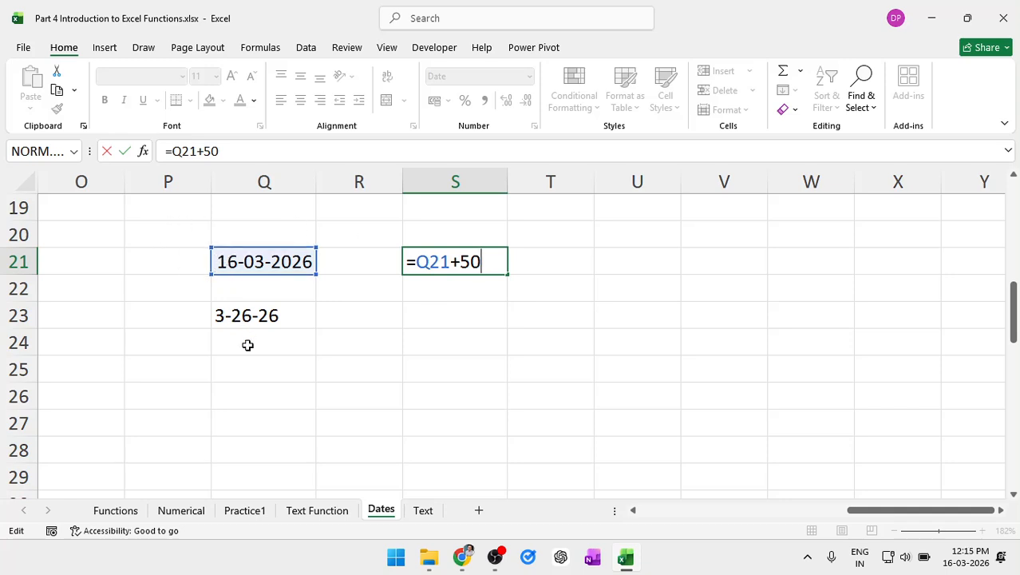
key(Return)
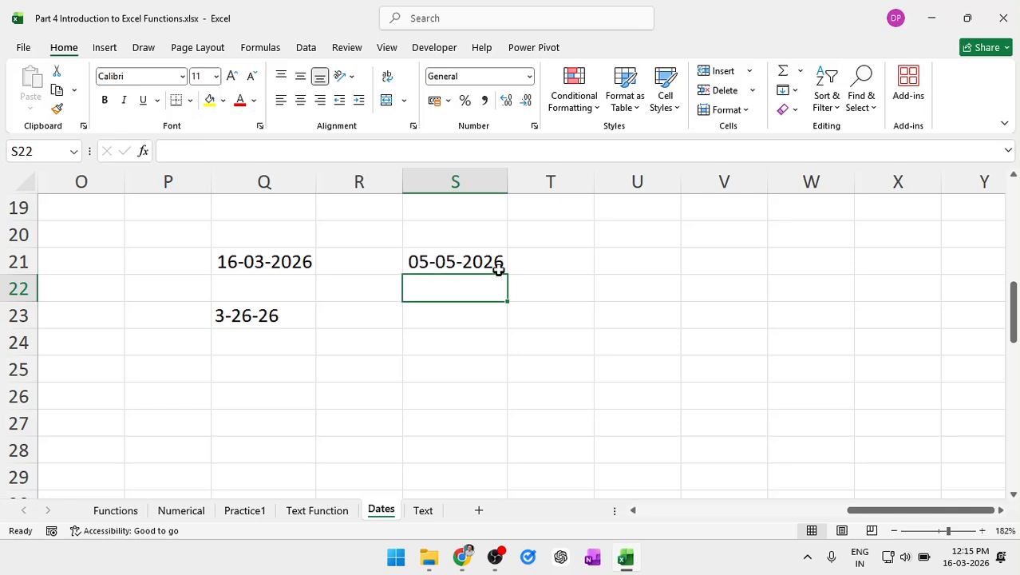
click(453, 263)
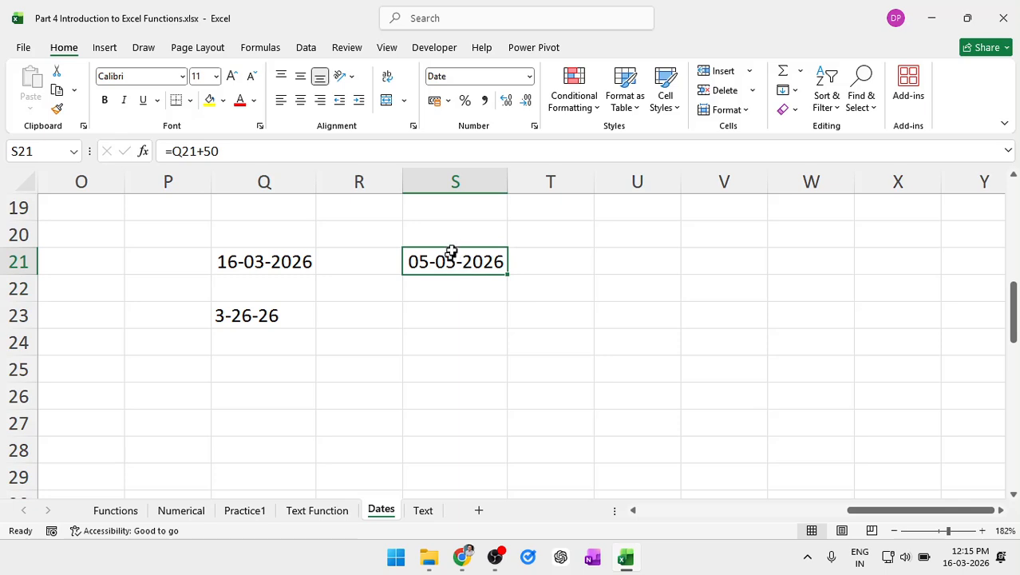
- Try the formula =Q23+1 in cell S23, and clear the cell after checking it
click(473, 322)
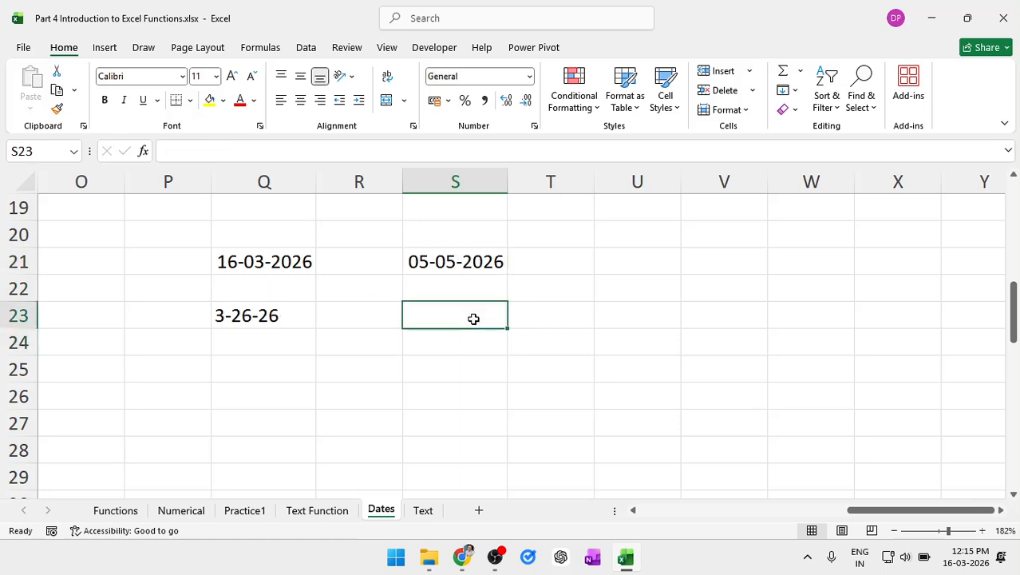
text(=)
key(Left)
key(Left)
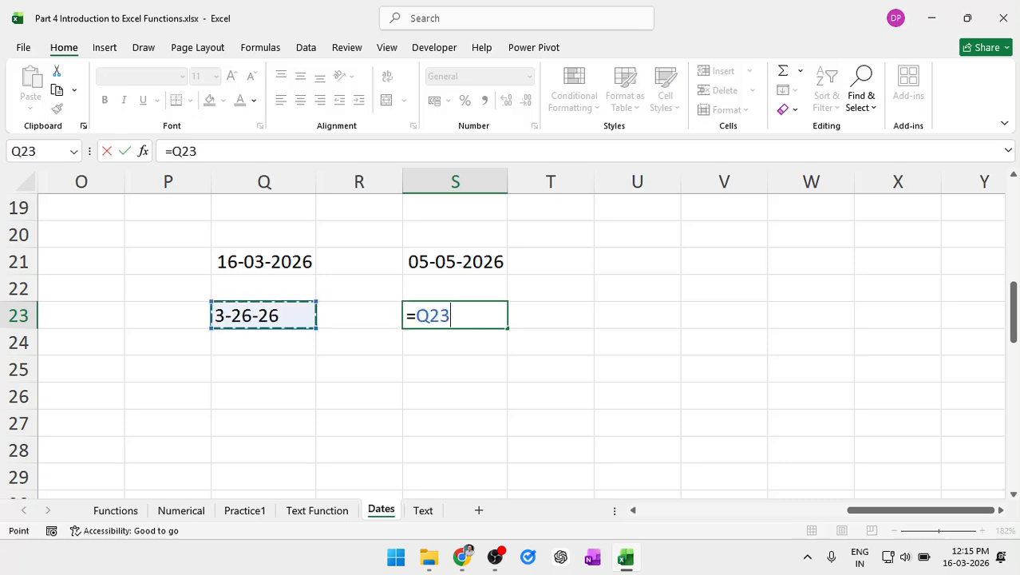
text(+1)
key(Return)
click(475, 317)
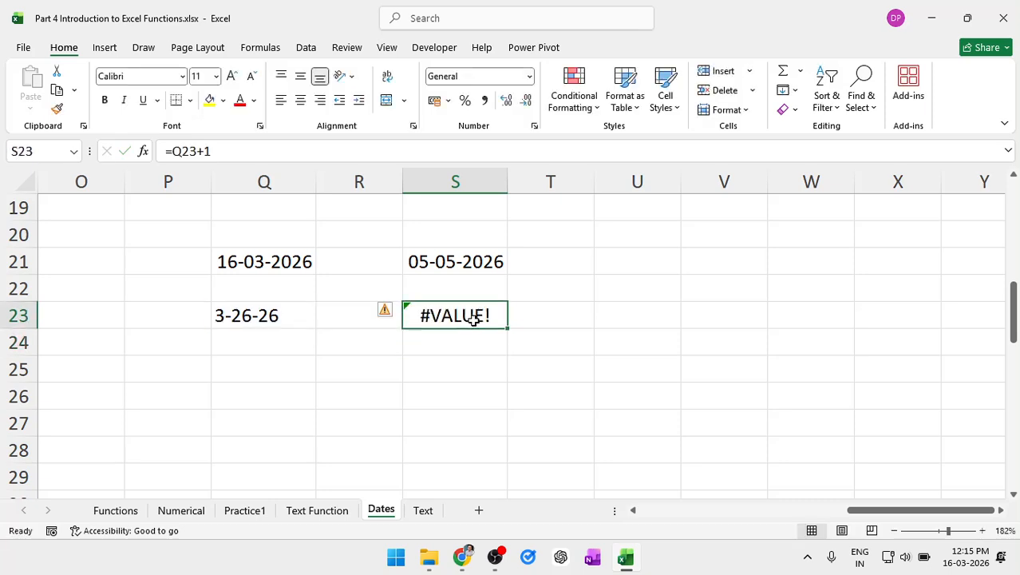
key(Delete)
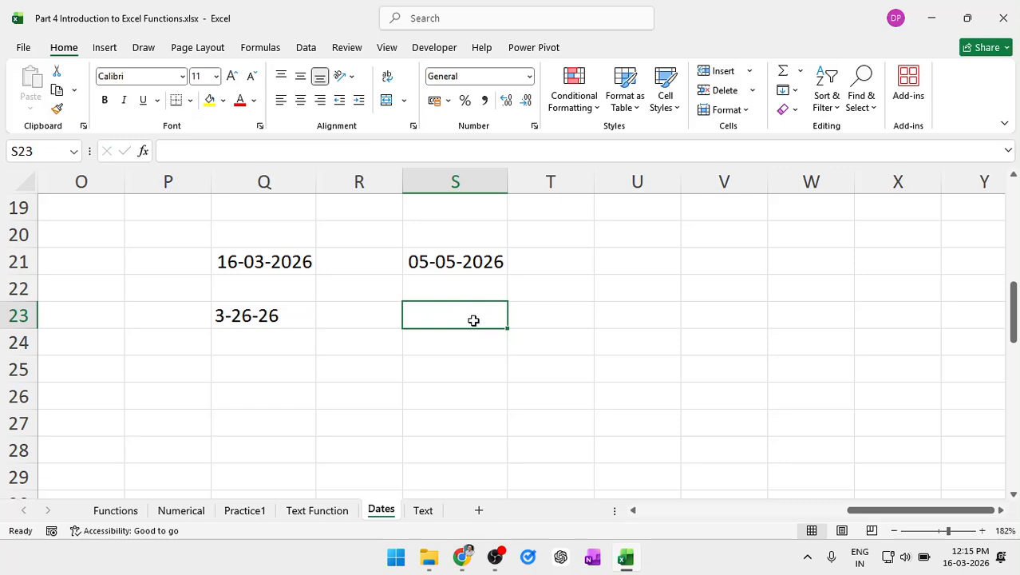
- Change the formula in S21 to =Q21-20 to subtract twenty days, and compare it with the date in Q21
click(478, 255)
key(F2)
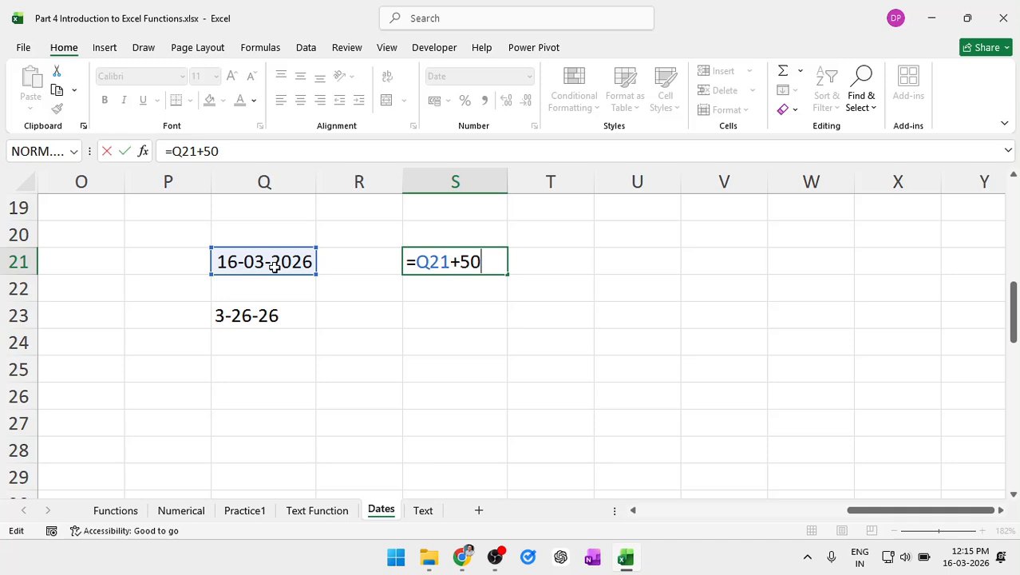
key(XF86AudioLowerVolume)
key(XF86AudioLowerVolume)
key(BackSpace)
key(BackSpace)
key(BackSpace)
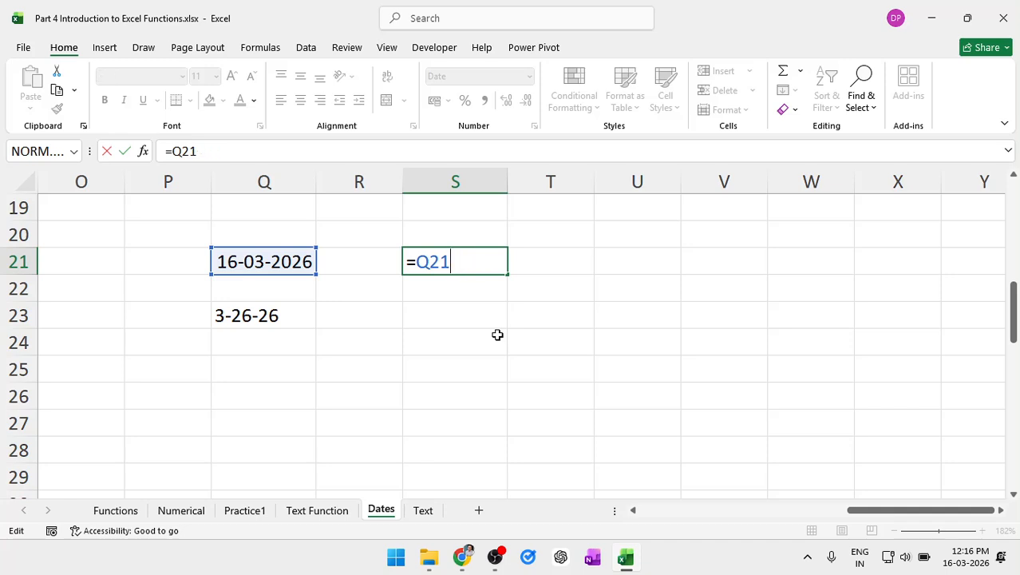
text(-20)
key(Return)
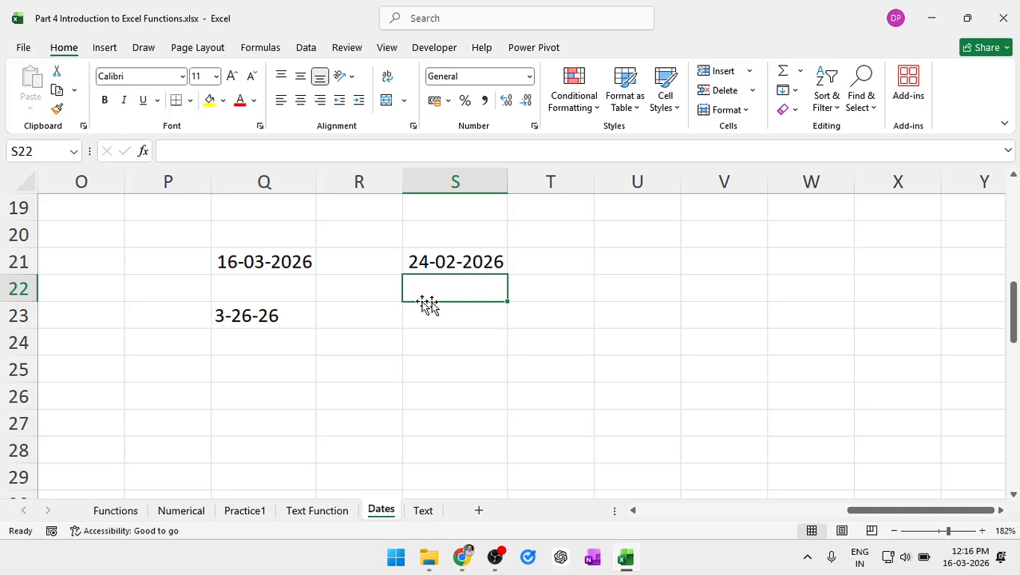
click(280, 258)
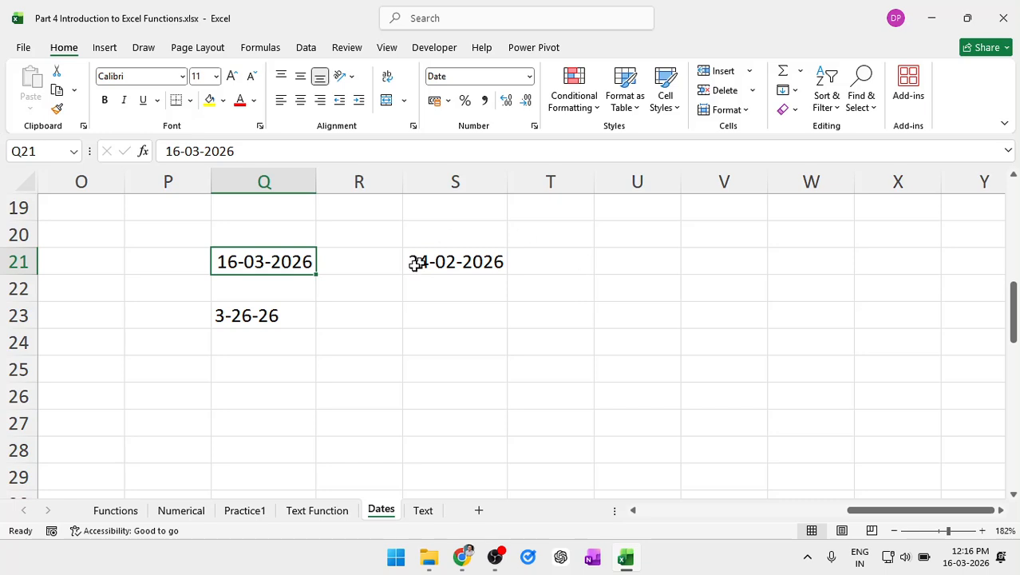
click(473, 292)
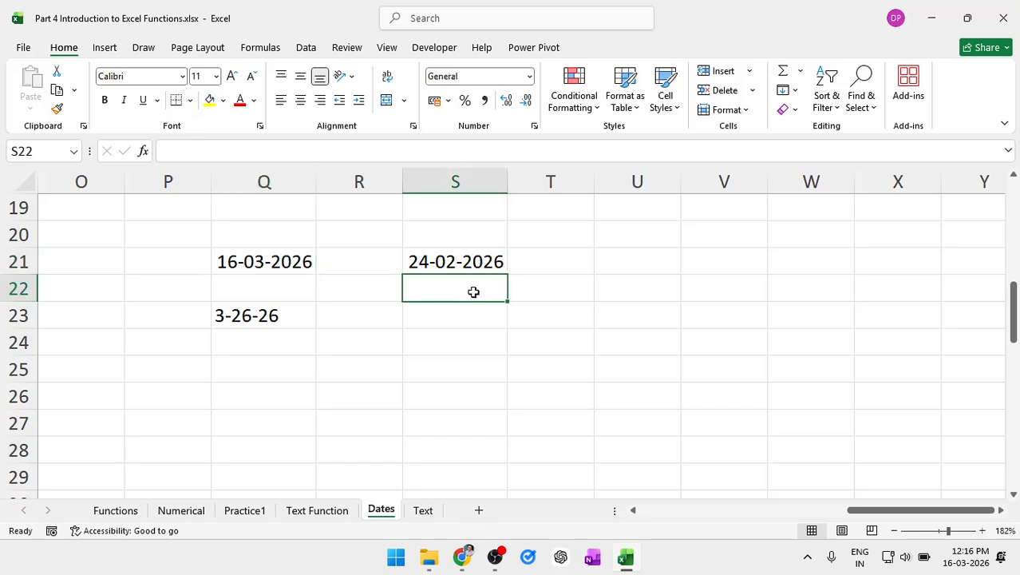
text(=)
key(Left)
key(Left)
key(Up)
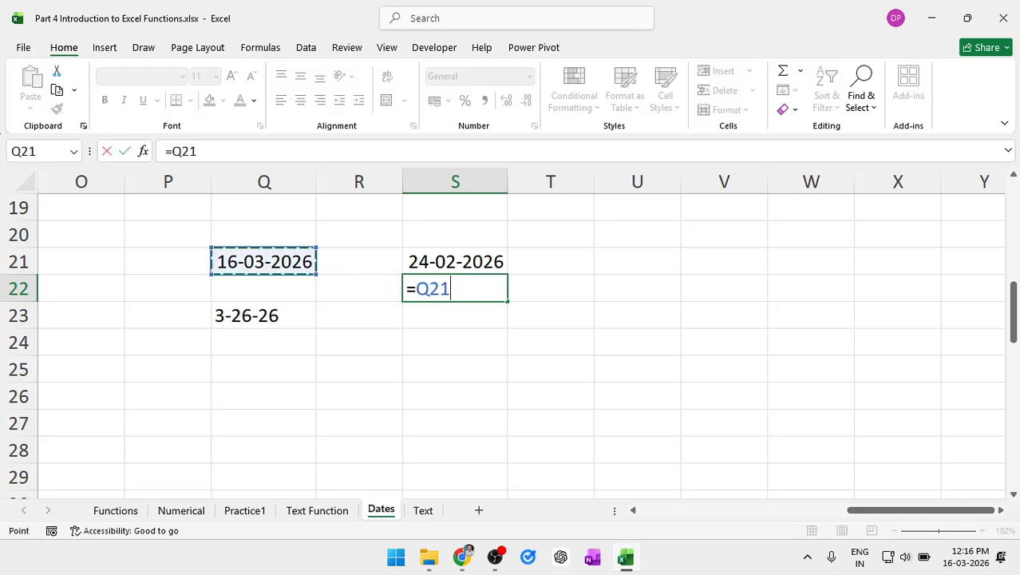
text(8)
key(BackSpace)
text(*)
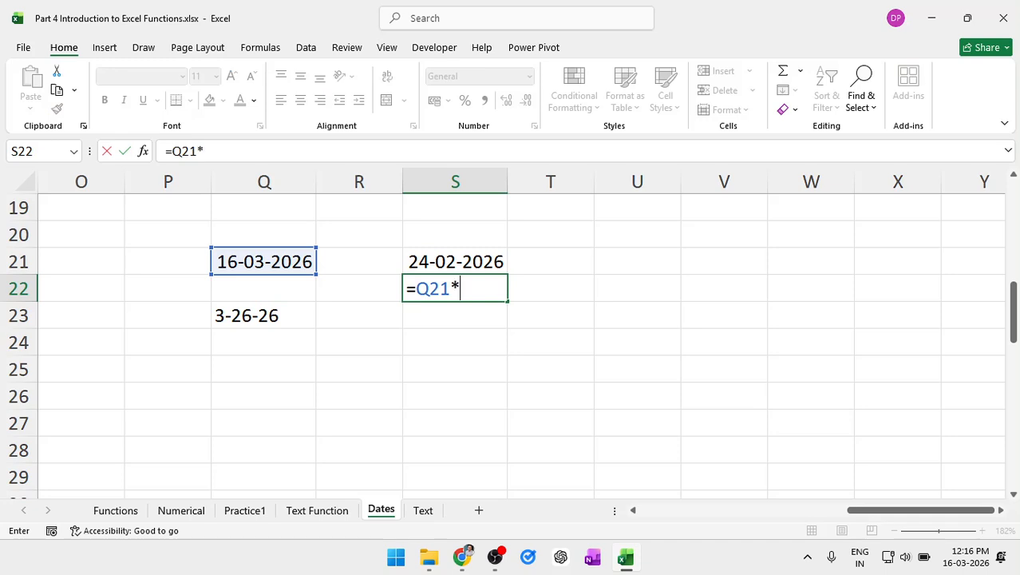
key(BackSpace)
key(BackSpace)
key(BackSpace)
key(BackSpace)
key(BackSpace)
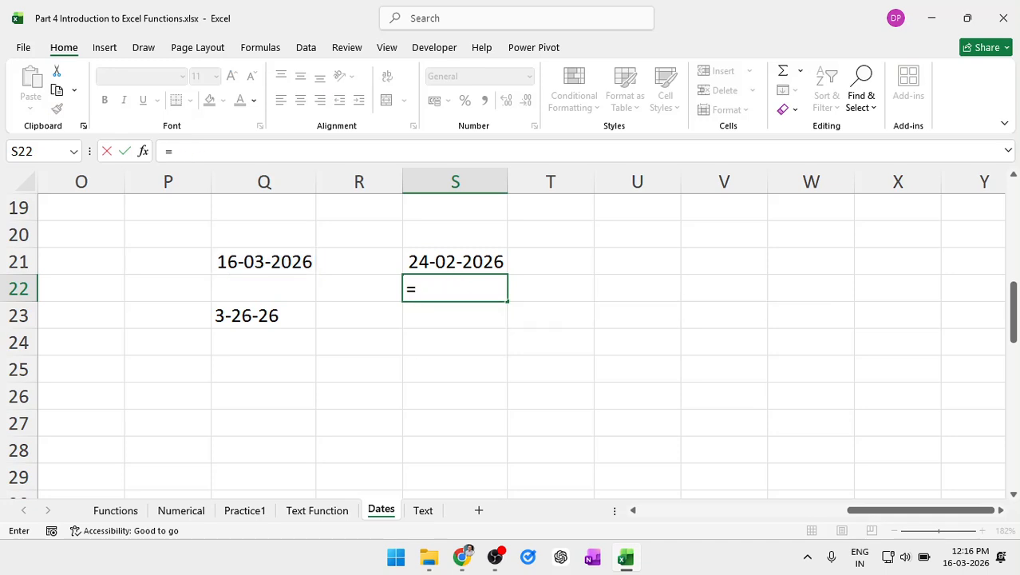
key(Return)
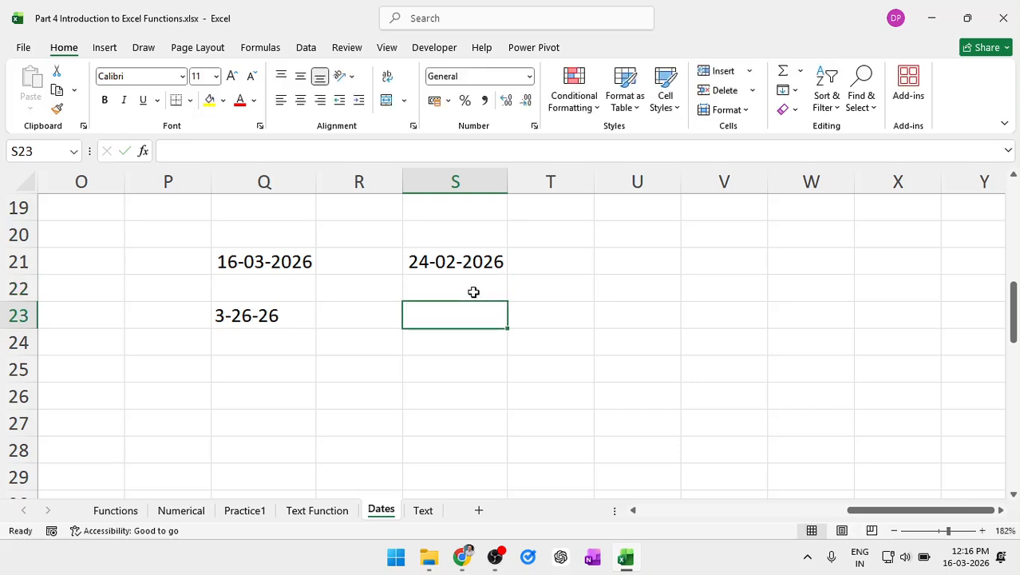
- Insert a blank column between the Sales person name column and the summary table on the Practice1 sheet
scroll(558, 297, right, 1)
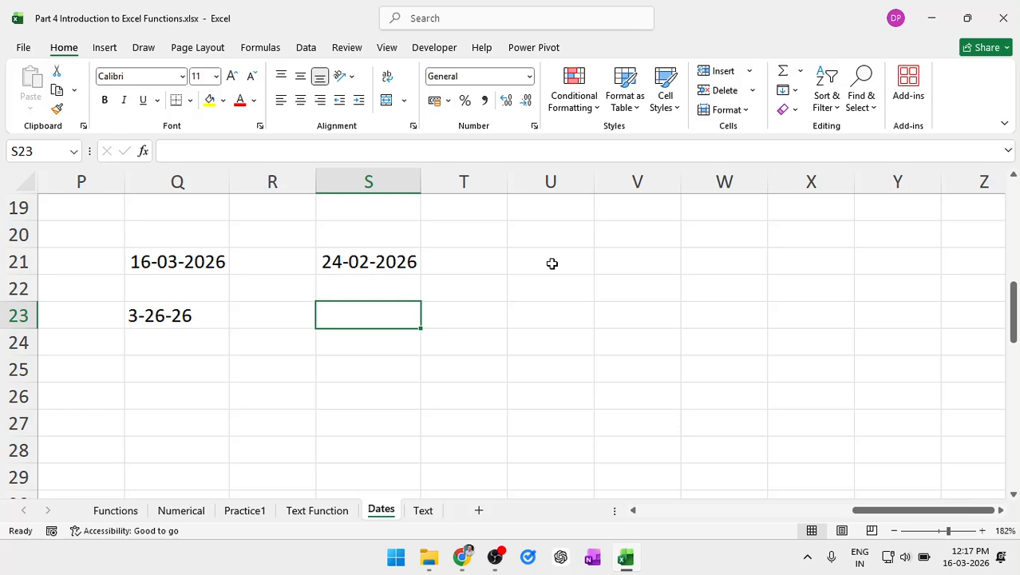
click(303, 517)
click(246, 515)
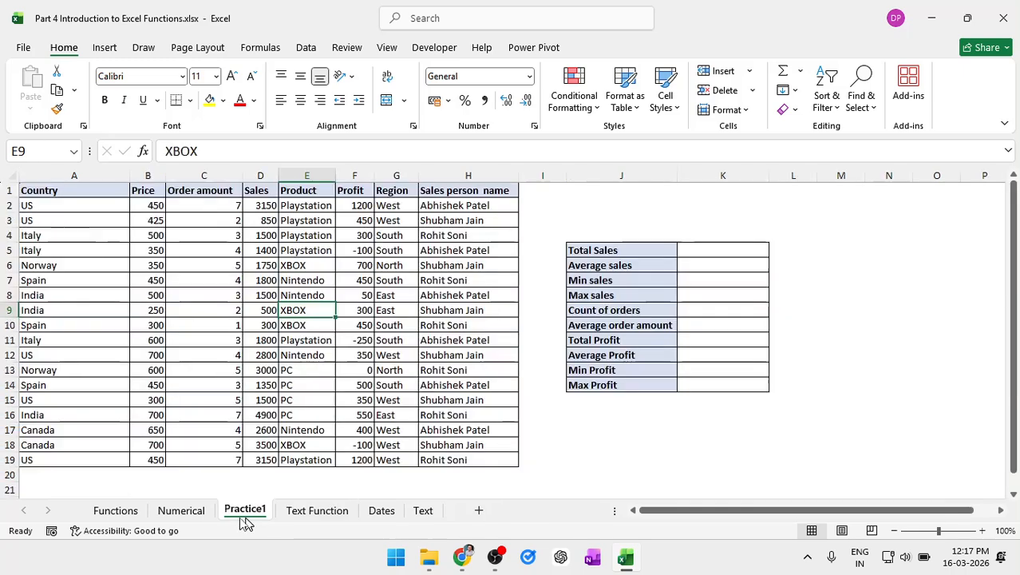
click(548, 174)
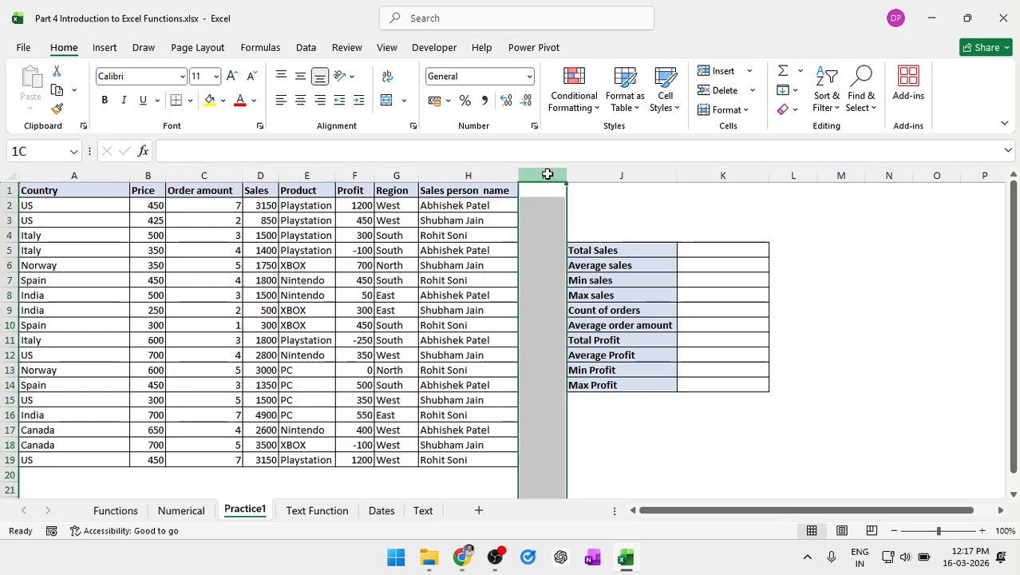
right_click(548, 174)
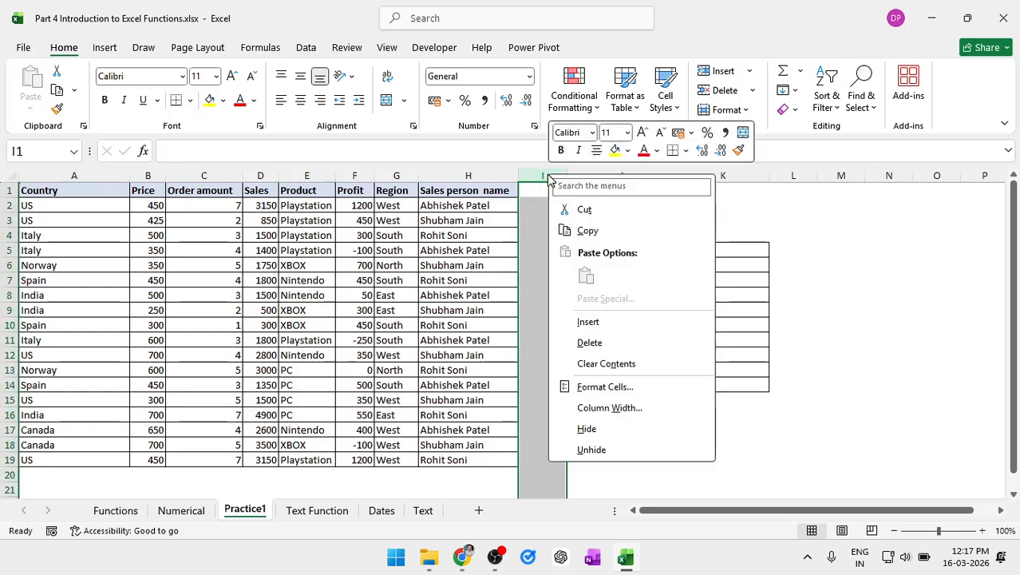
click(595, 322)
click(571, 291)
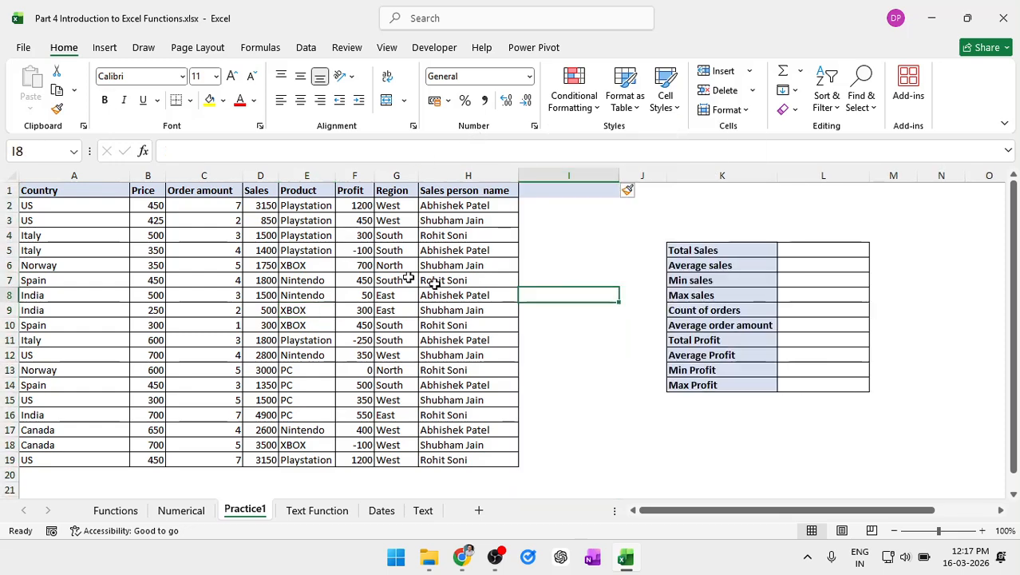
- Review the Sales and Profit values, and enter the header cost in cell I1 of the new column
ctrl+scroll(372, 260, up, 5)
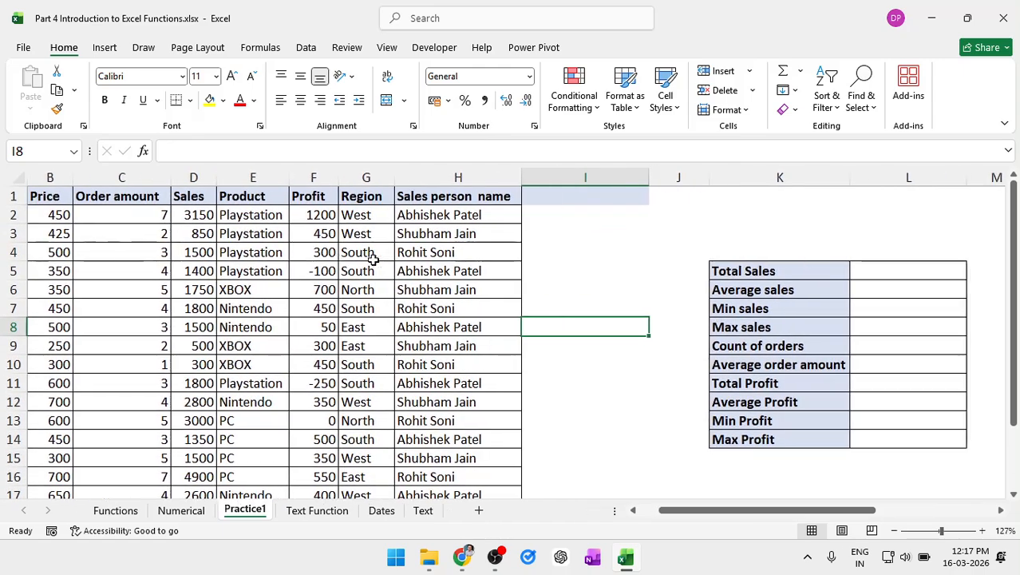
drag(190, 197, 200, 346)
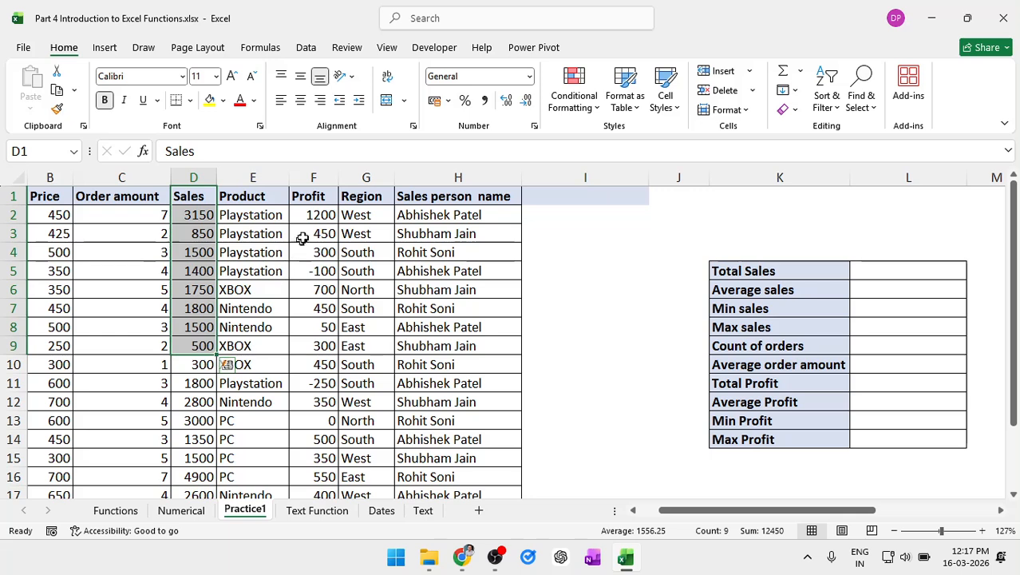
drag(318, 214, 323, 346)
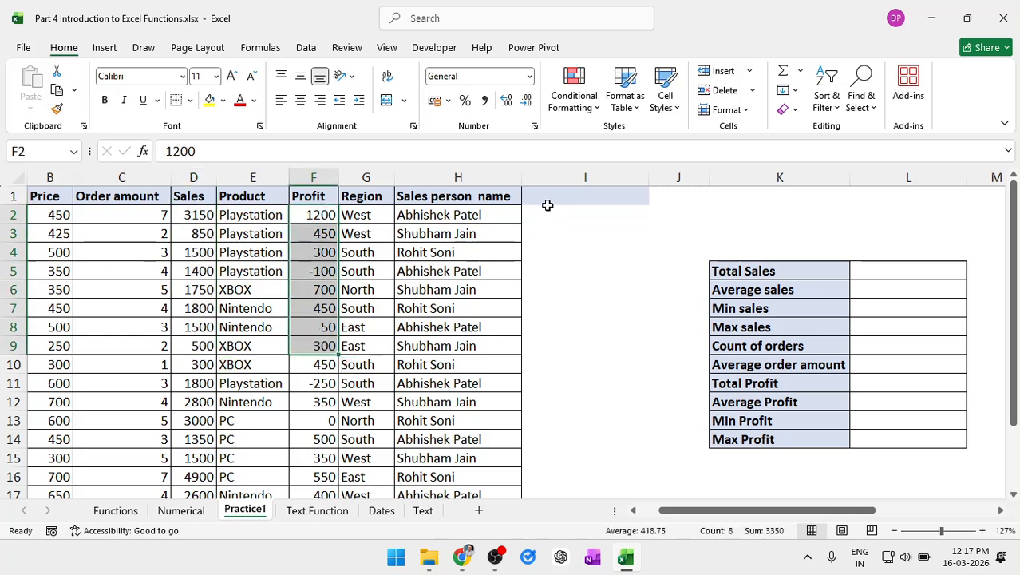
drag(548, 206, 548, 339)
click(549, 339)
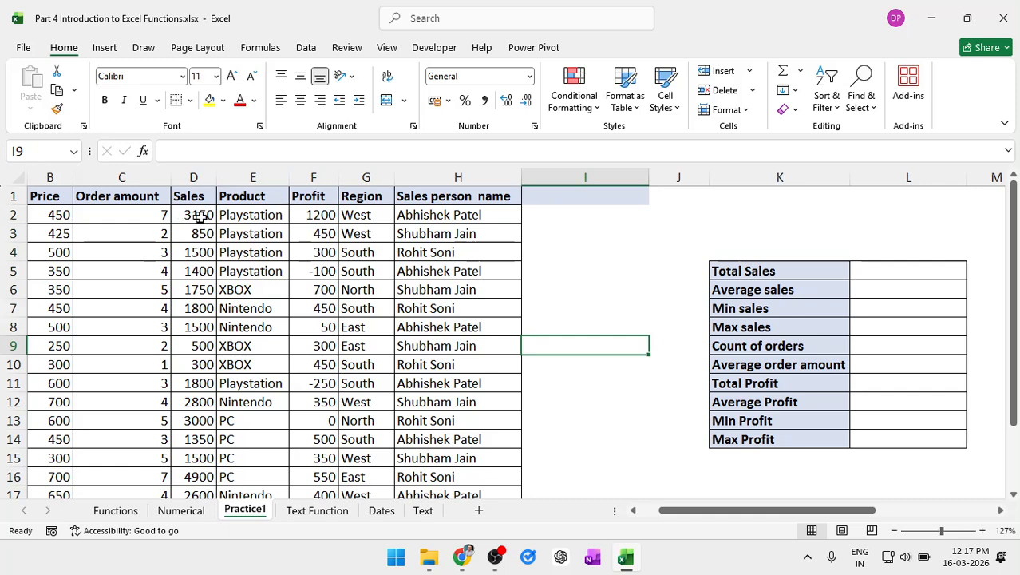
double_click(558, 196)
text(cost)
key(Return)
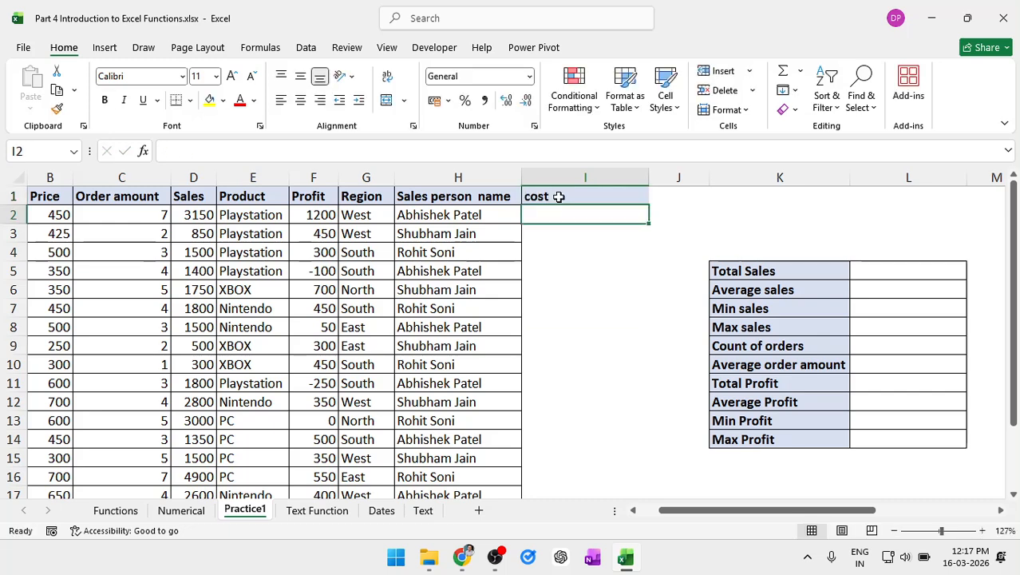
- Enter the formula =D2-F2 in cell I2 to subtract the profit from the sales
text(=)
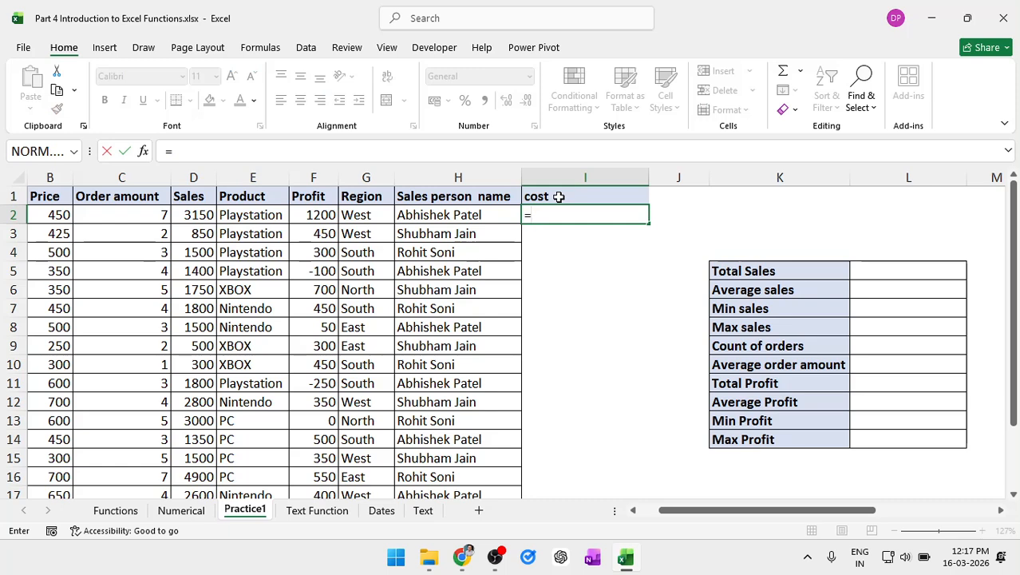
key(Left)
key(Left)
key(Left)
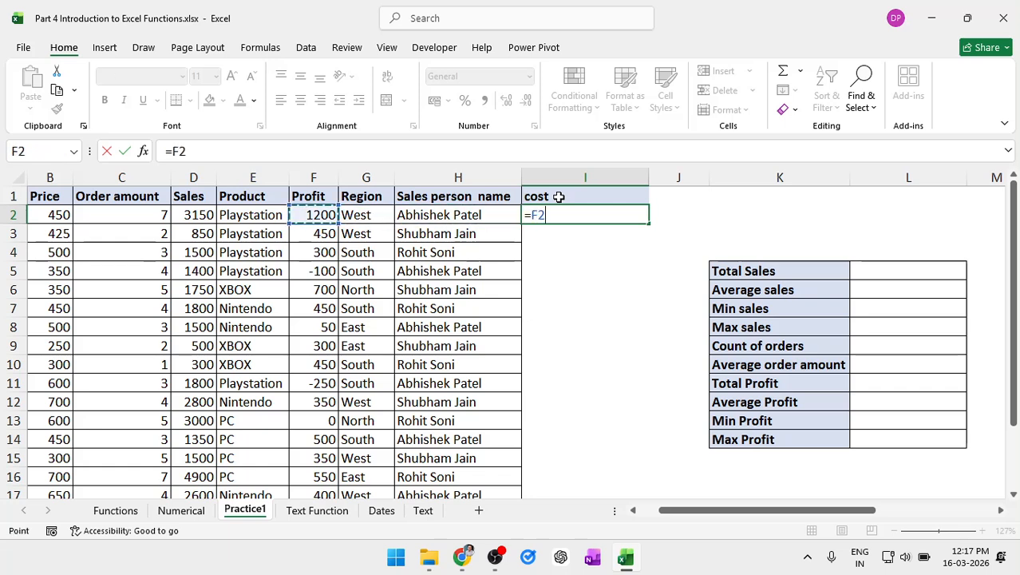
key(Left)
key(Left)
text(-)
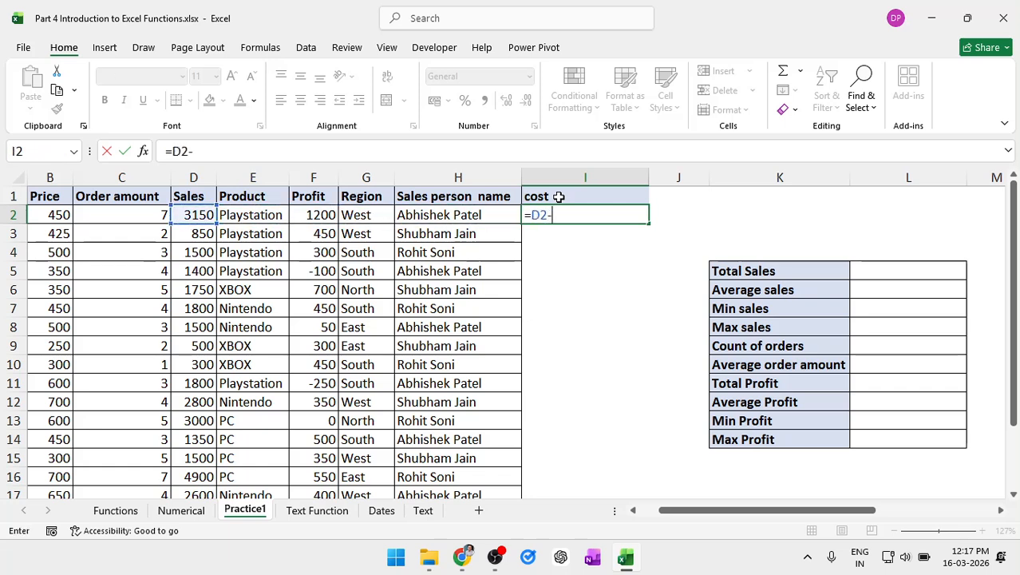
key(Left)
key(Left)
key(Left)
key(Return)
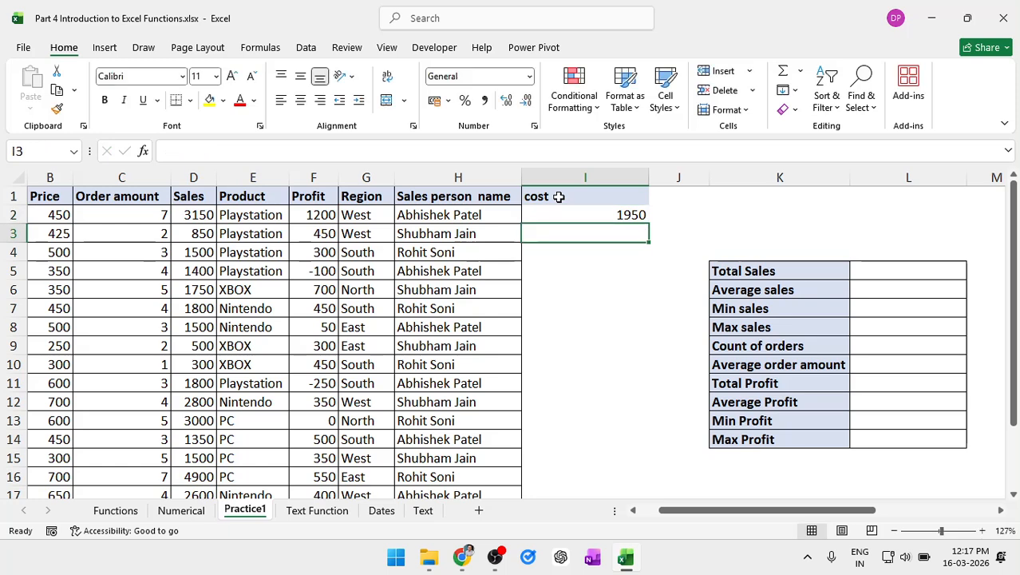
- Change the formula in I2 to =D2*F2 and fill it down the cost column to the last data row
key(Up)
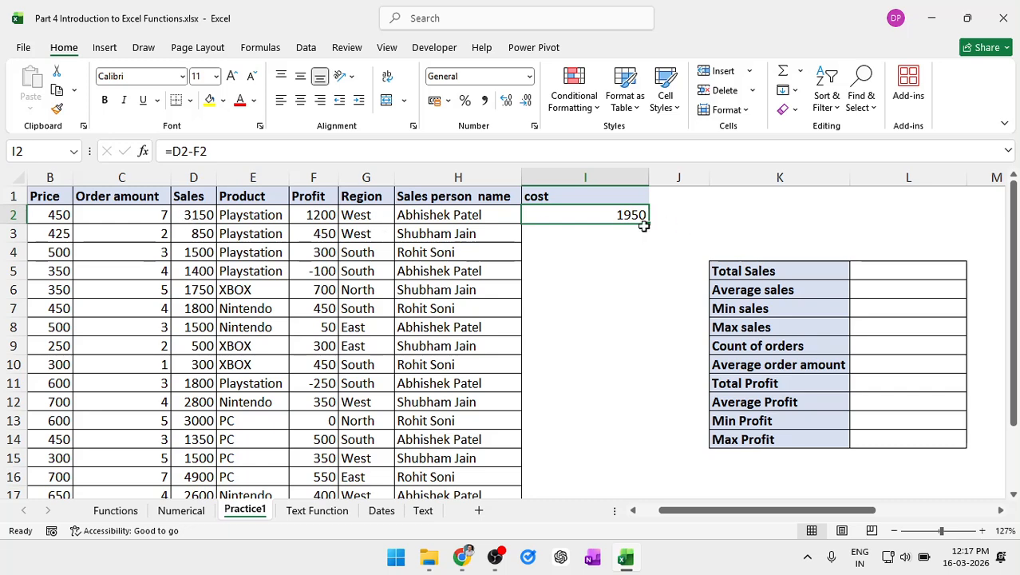
double_click(597, 213)
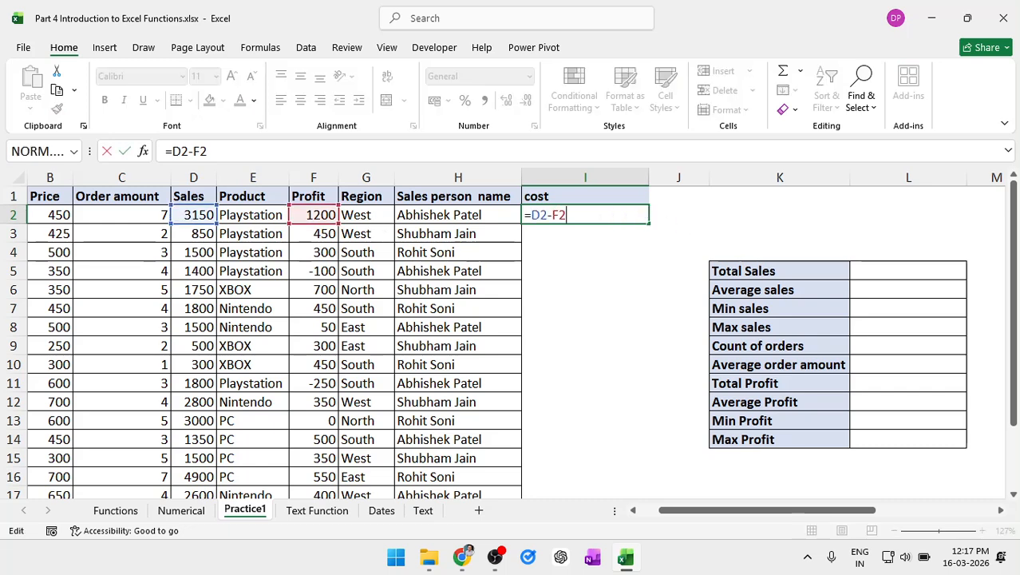
key(BackSpace)
key(BackSpace)
key(BackSpace)
text(*)
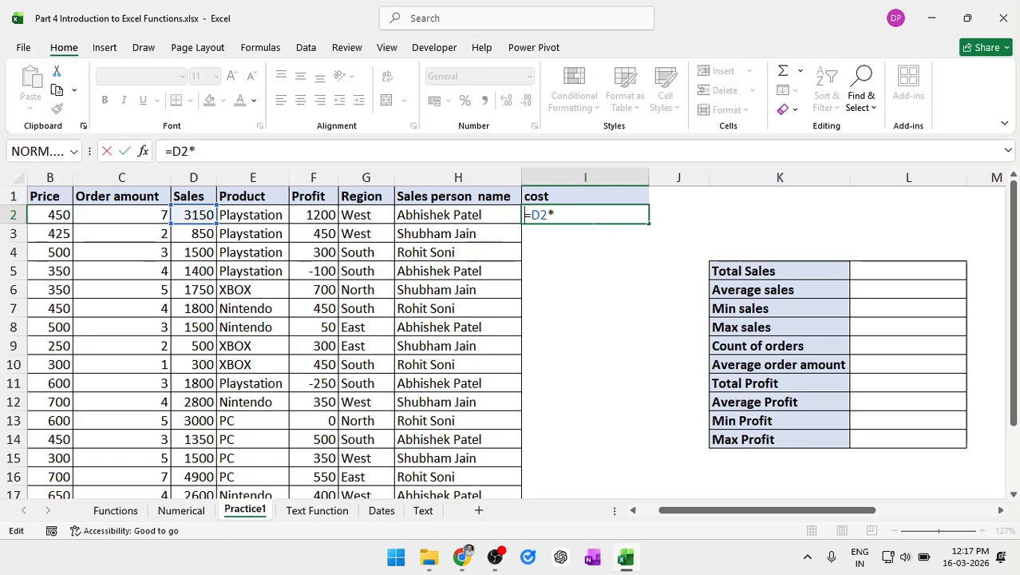
click(332, 217)
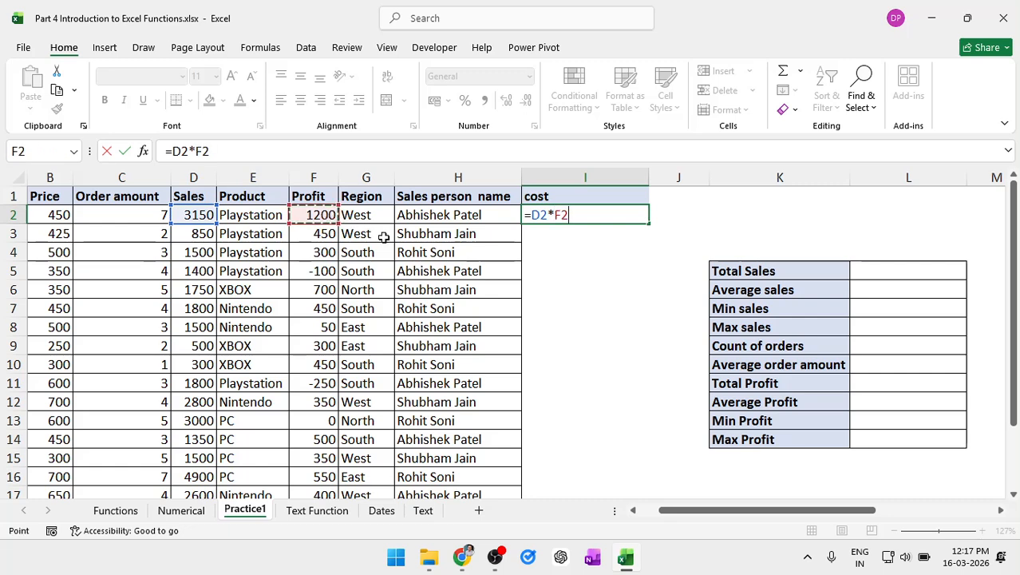
key(Return)
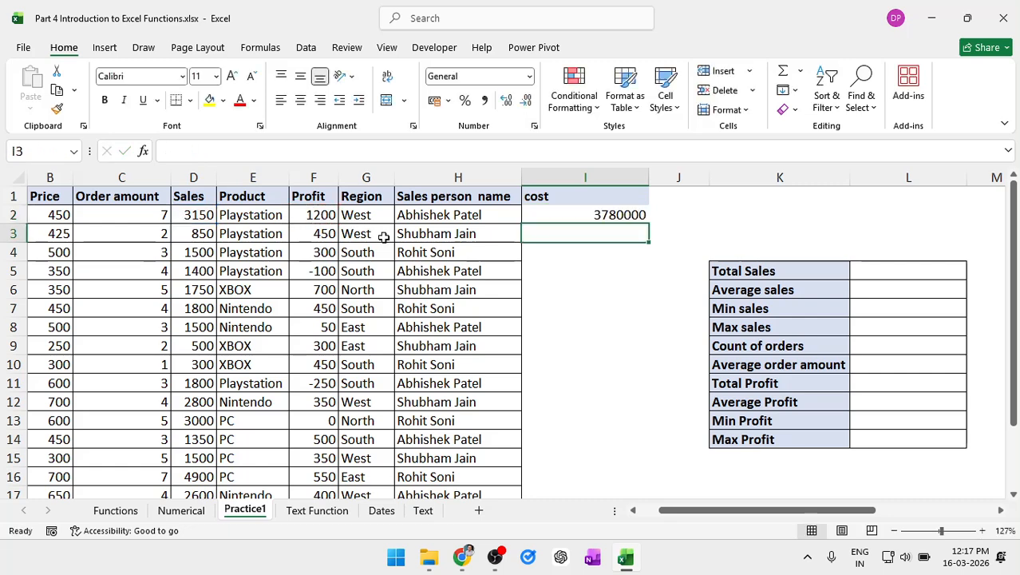
key(Up)
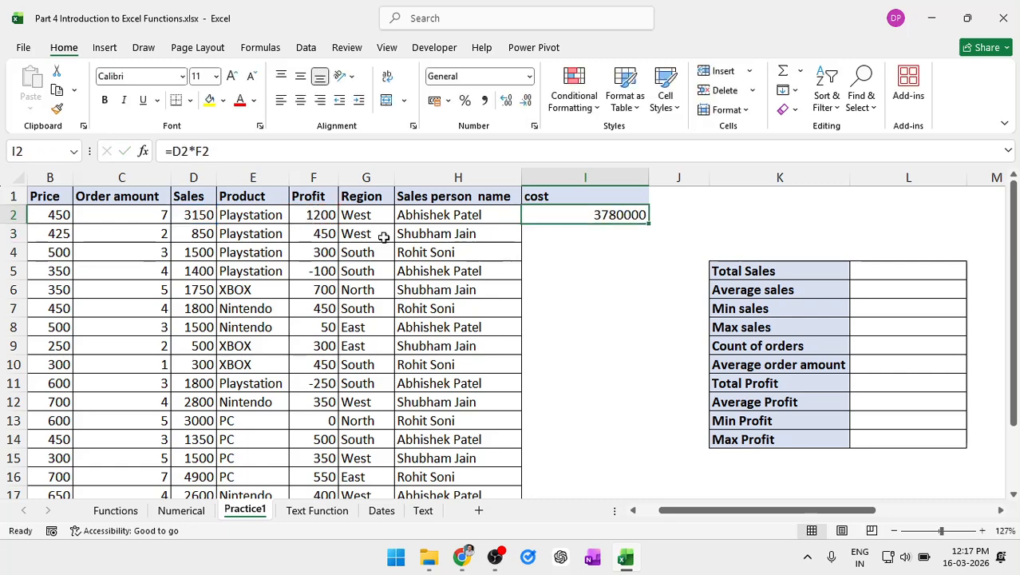
double_click(649, 226)
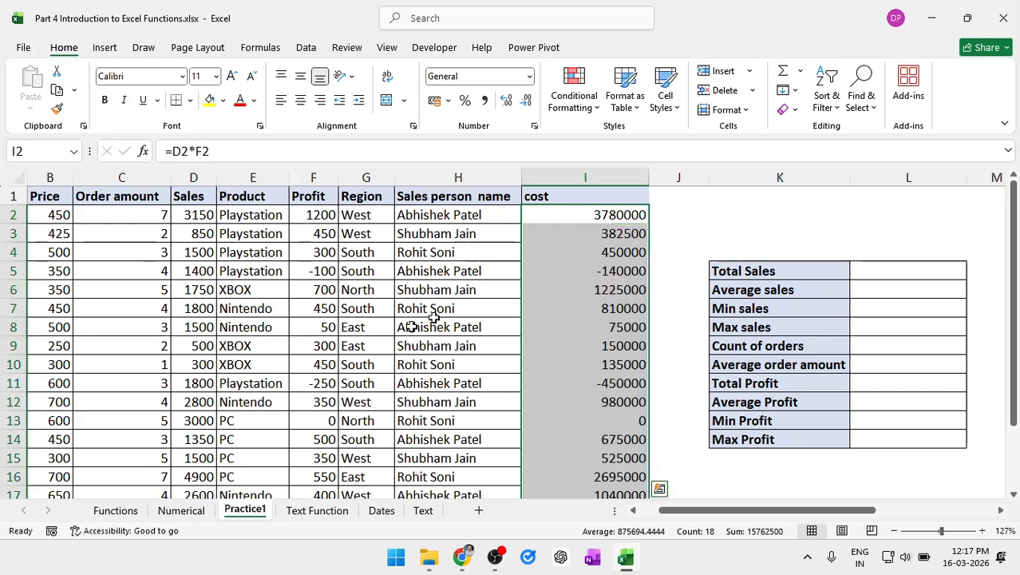
- Check the filled cost values against the Sales and Profit columns, down to the last row of data
click(182, 312)
click(320, 314)
click(598, 294)
key(ctrl+Down)
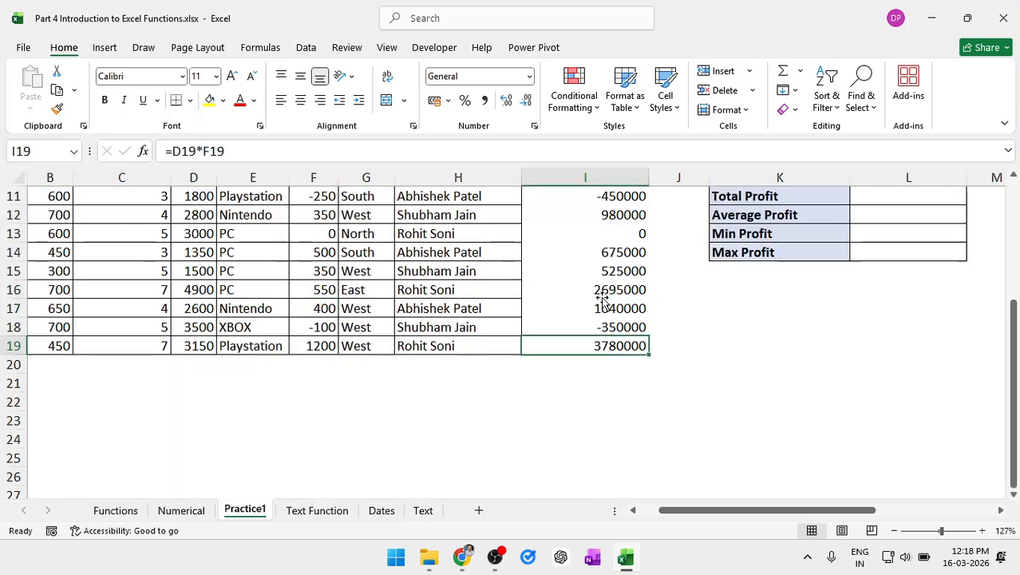
scroll(603, 300, up, 3)
click(604, 292)
key(ctrl+Down)
click(604, 294)
key(ctrl+Down)
scroll(603, 300, up, 4)
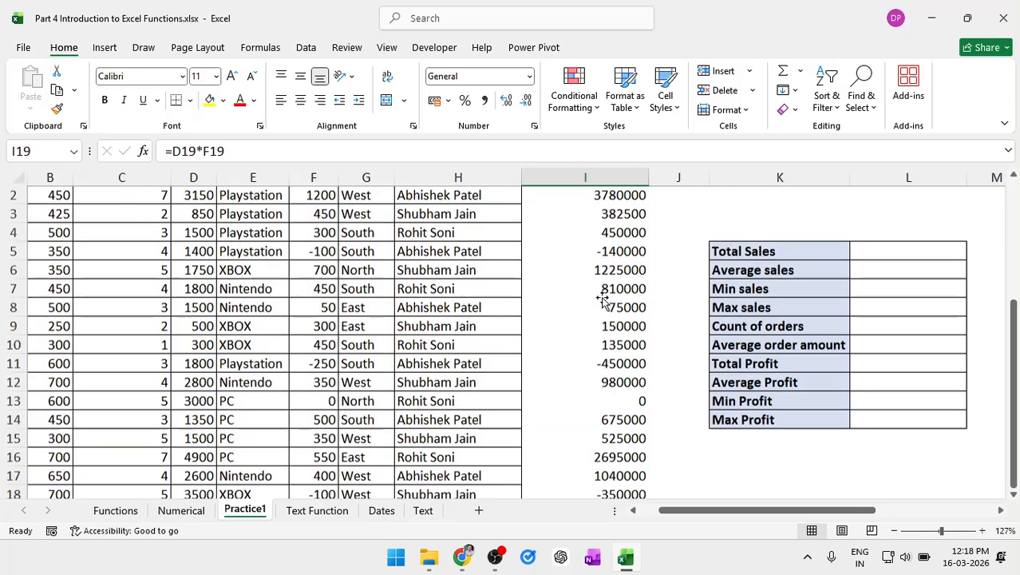
click(602, 293)
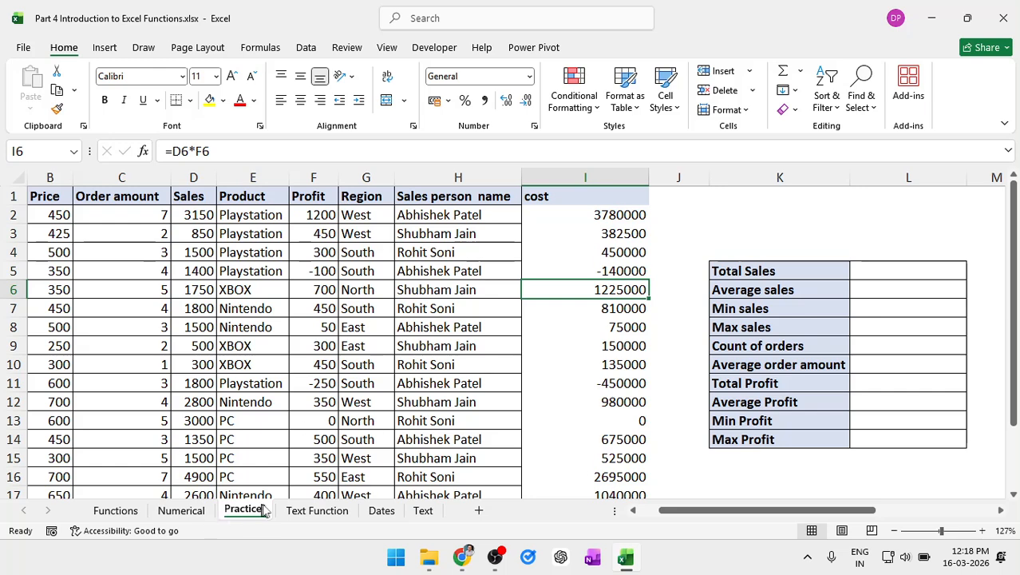
- Return to the Dates sheet and compare the date in Q21 with the calculated date in S21
click(313, 512)
click(383, 512)
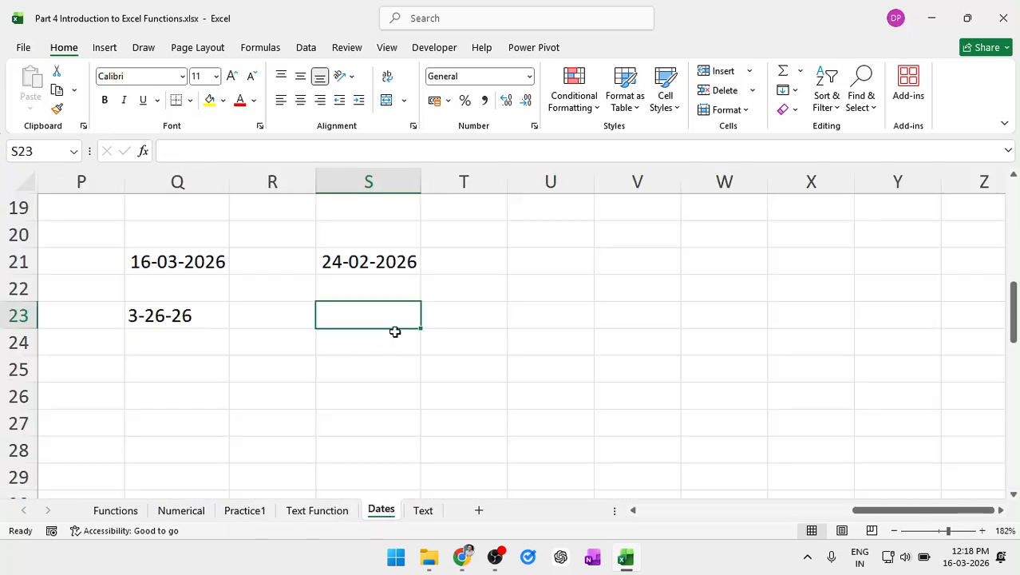
scroll(394, 331, up, 1)
scroll(394, 331, down, 1)
scroll(395, 331, down, 1)
click(368, 291)
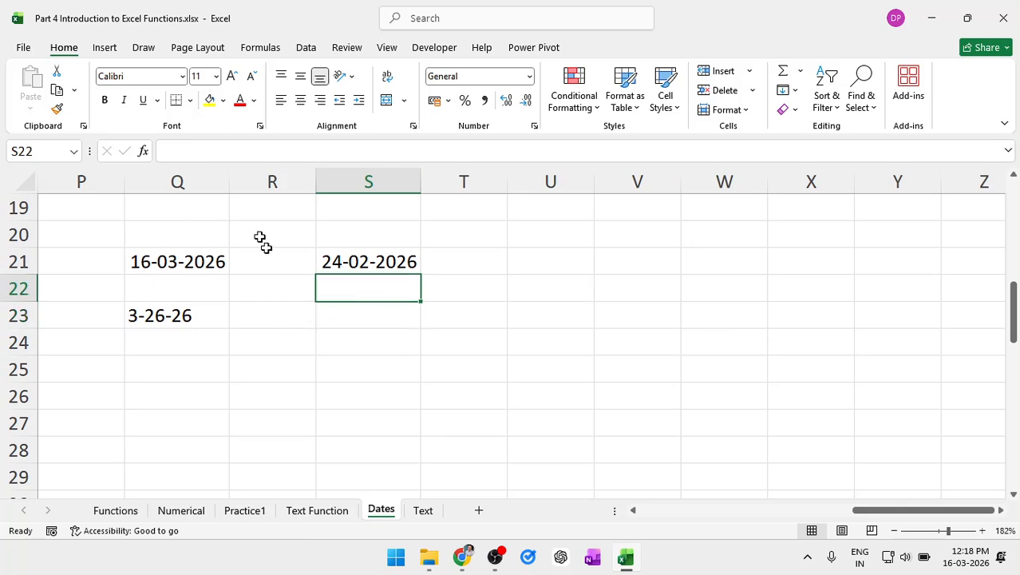
click(173, 252)
click(377, 259)
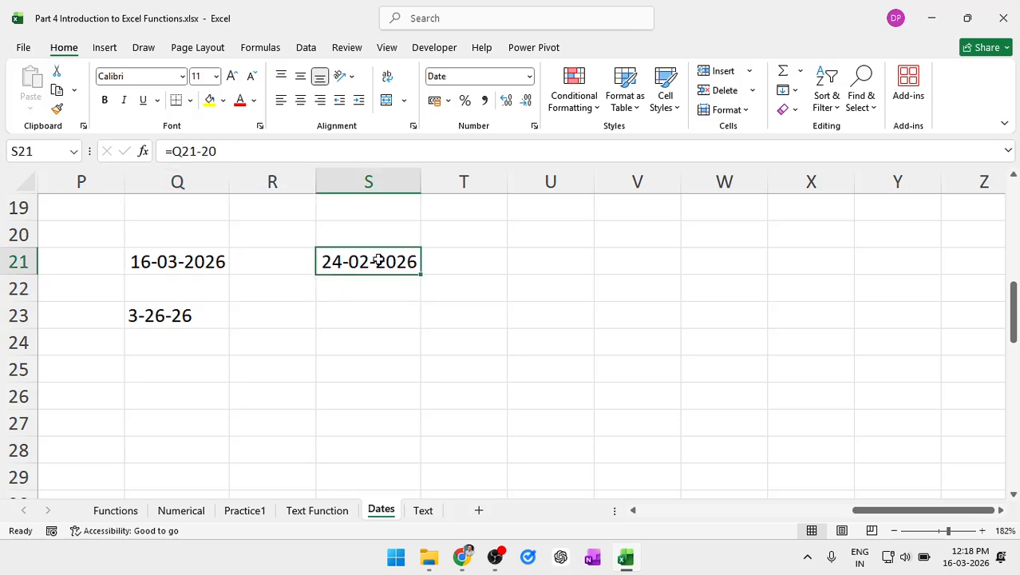
click(130, 266)
click(375, 260)
scroll(365, 266, down, 1)
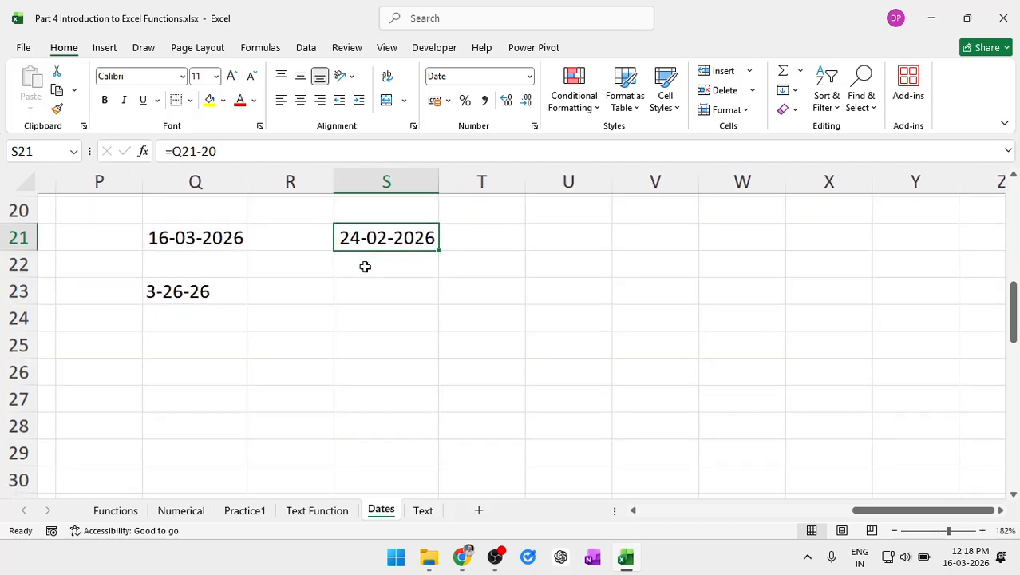
scroll(365, 266, up, 2)
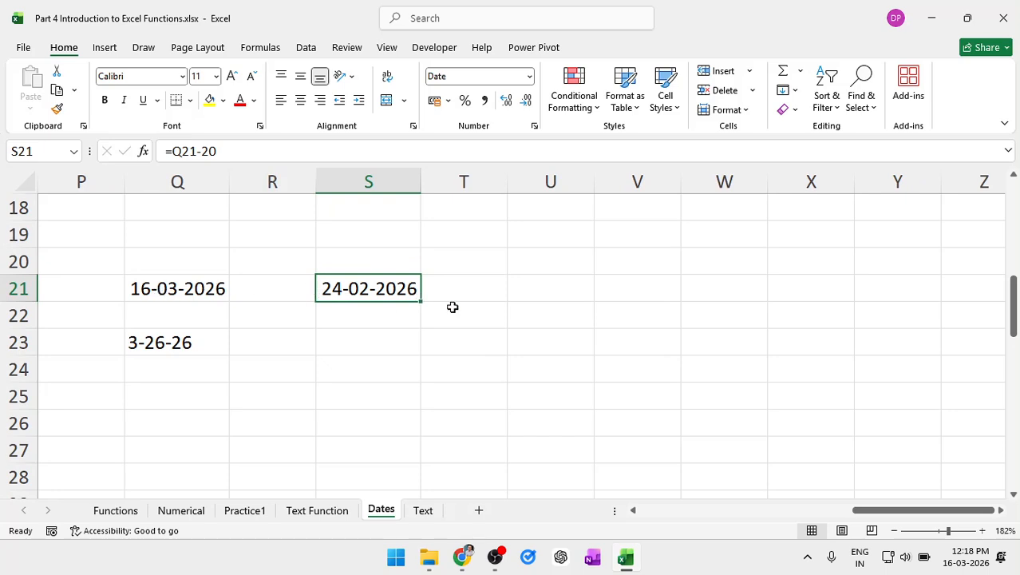
click(612, 235)
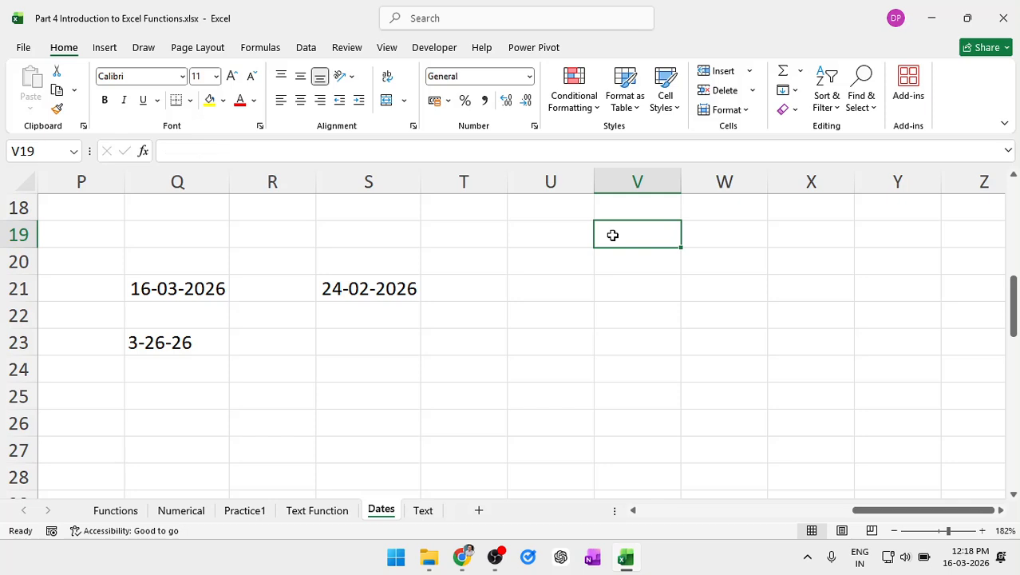
- Insert today's date, 16-03-2026, in cell V20 of the Dates sheet
click(603, 268)
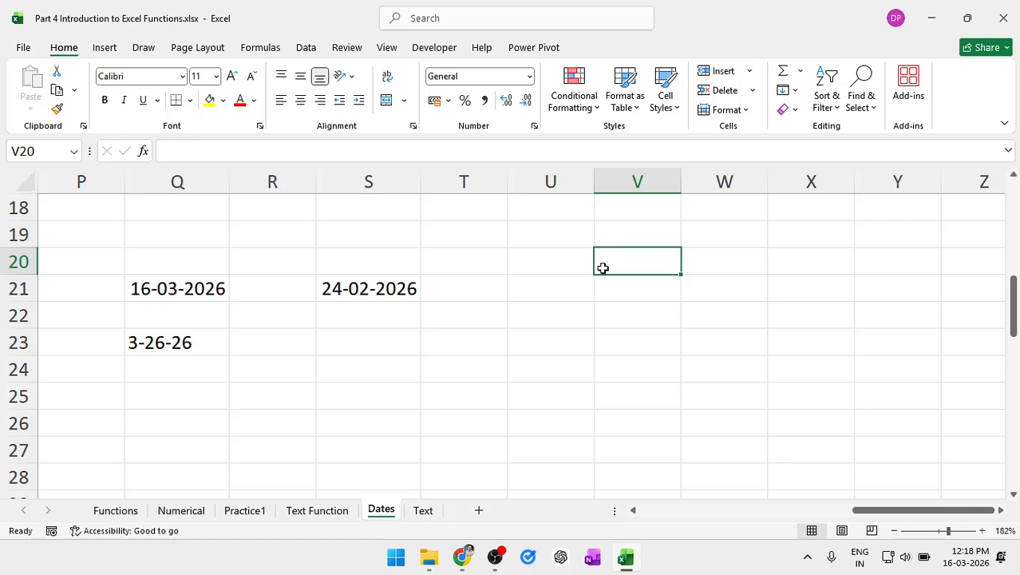
key(ctrl+semicolon)
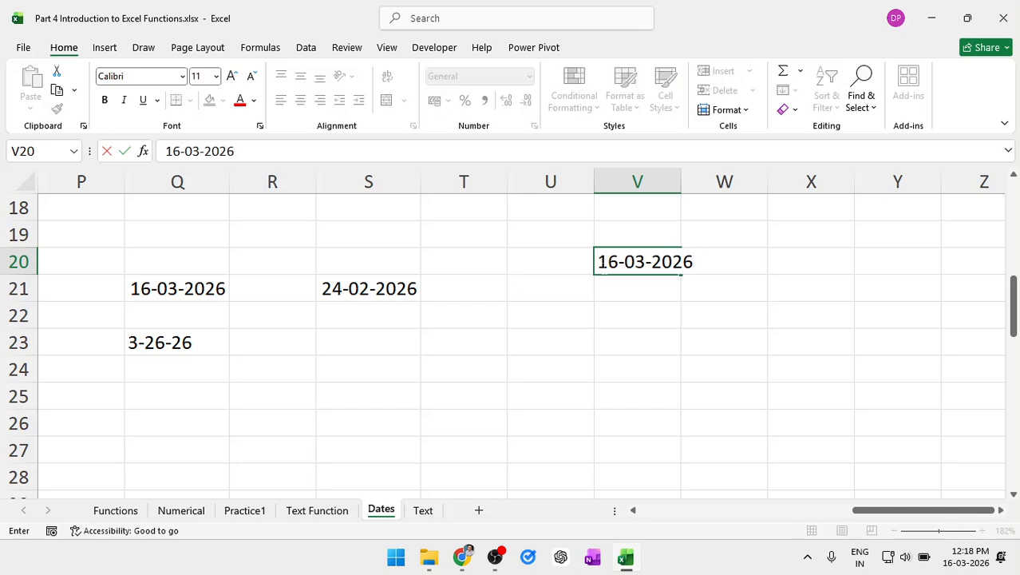
key(Return)
click(603, 268)
key(Return)
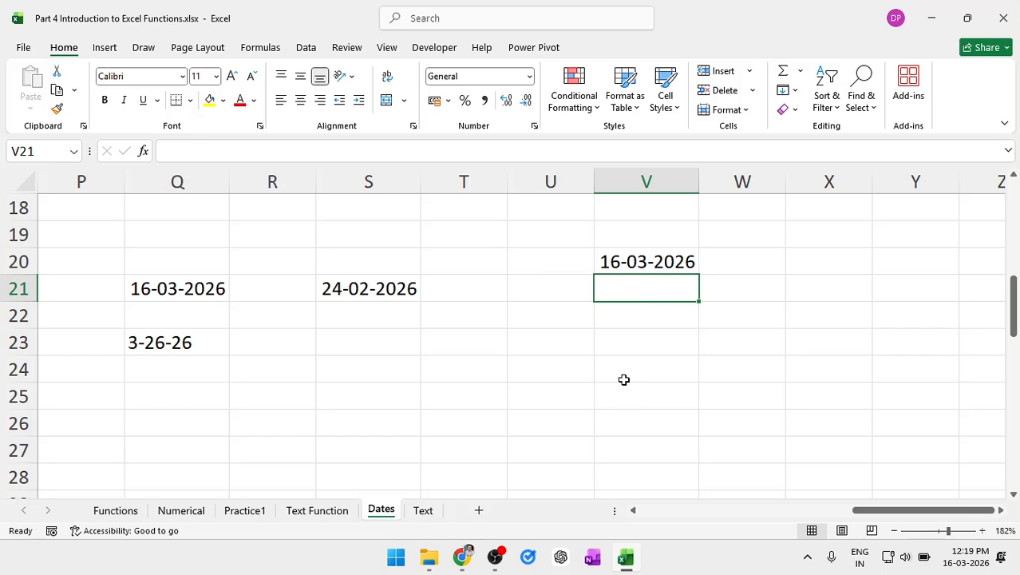
- Fill the date in V20 down column V as a daily series to V30
click(630, 259)
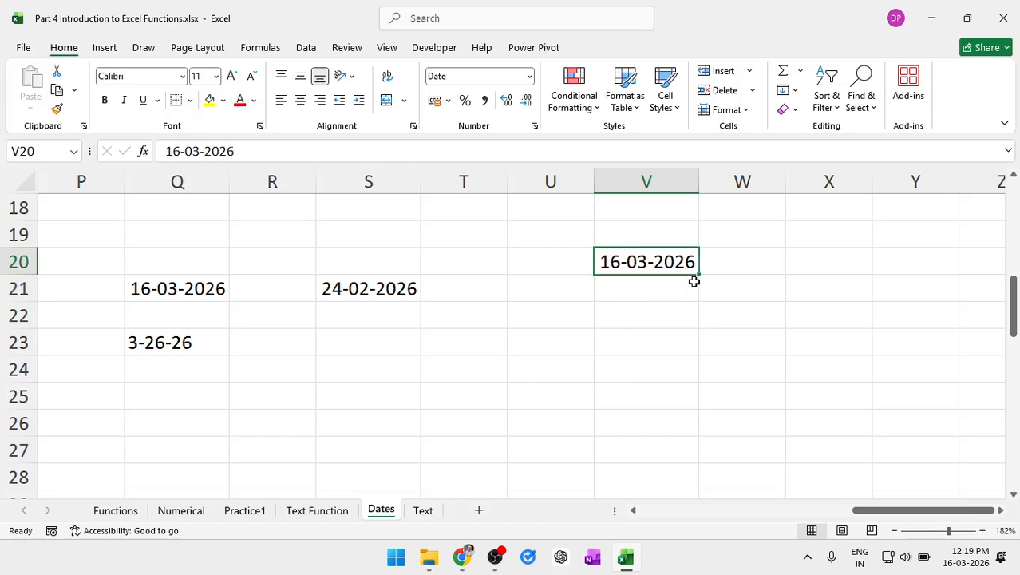
drag(695, 281, 663, 345)
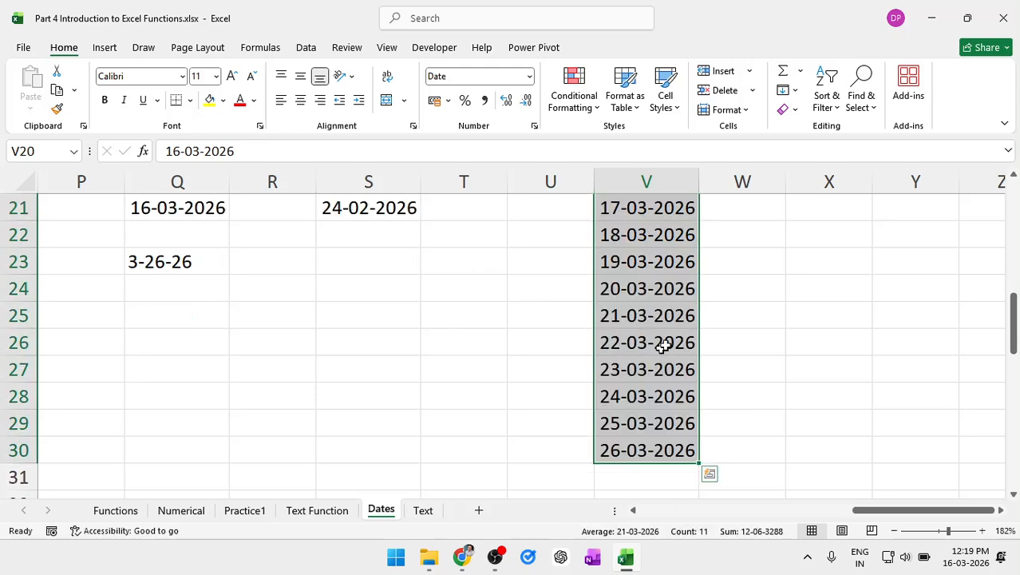
scroll(716, 330, up, 2)
scroll(716, 331, down, 1)
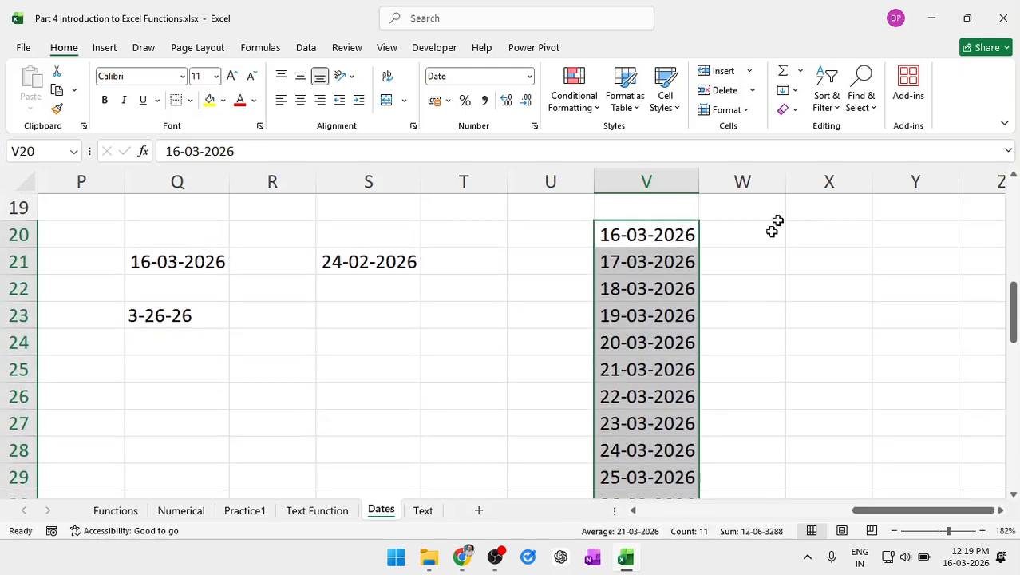
- Enter 1 in W20, beside the first date of the series
click(756, 239)
text(1)
key(Return)
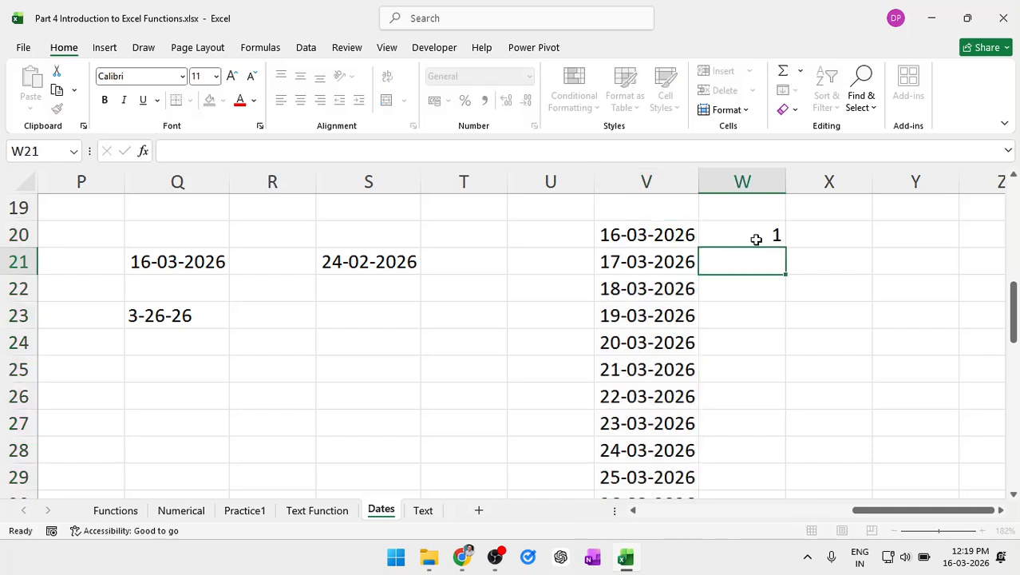
- Try to fill the single value in W20 down the column beside the dates
click(756, 240)
drag(785, 249, 794, 429)
drag(749, 200, 743, 241)
key(Return)
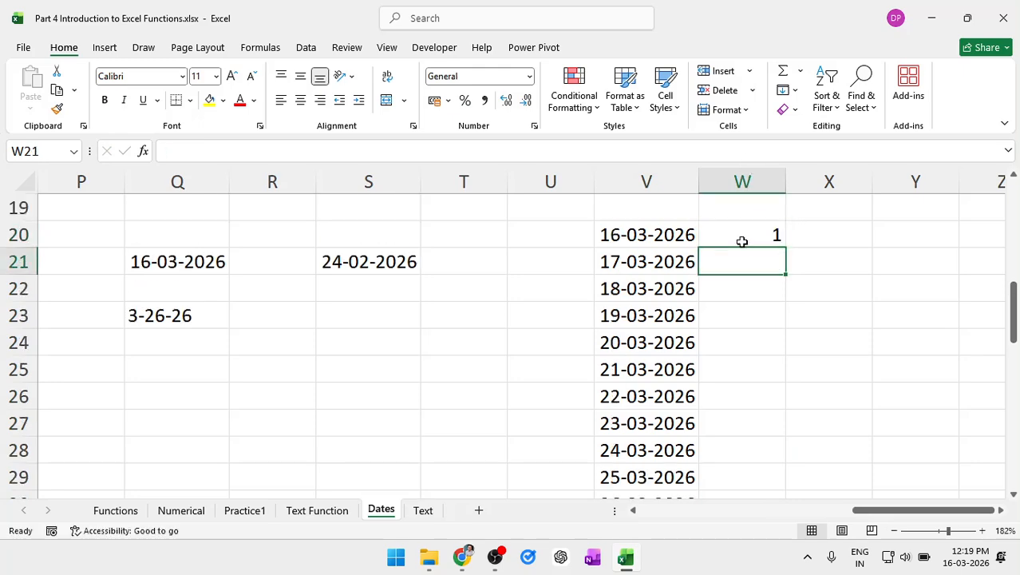
- Enter 2 in W21 and 3 in W22, and extend the number series down to W30
text(2)
key(Return)
text(3)
key(Return)
drag(742, 237, 750, 290)
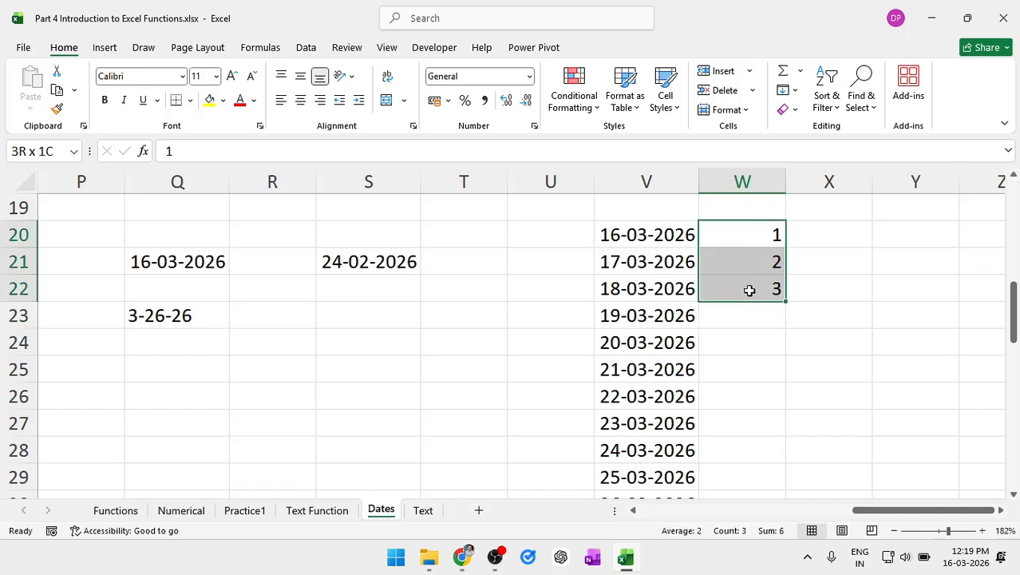
click(776, 291)
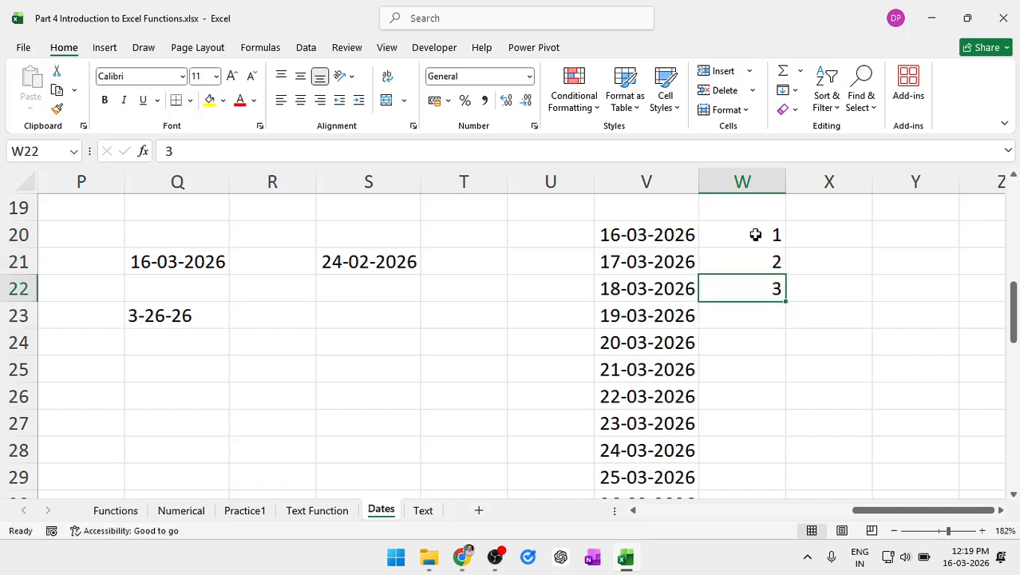
drag(755, 234, 782, 495)
click(828, 341)
scroll(828, 344, down, 1)
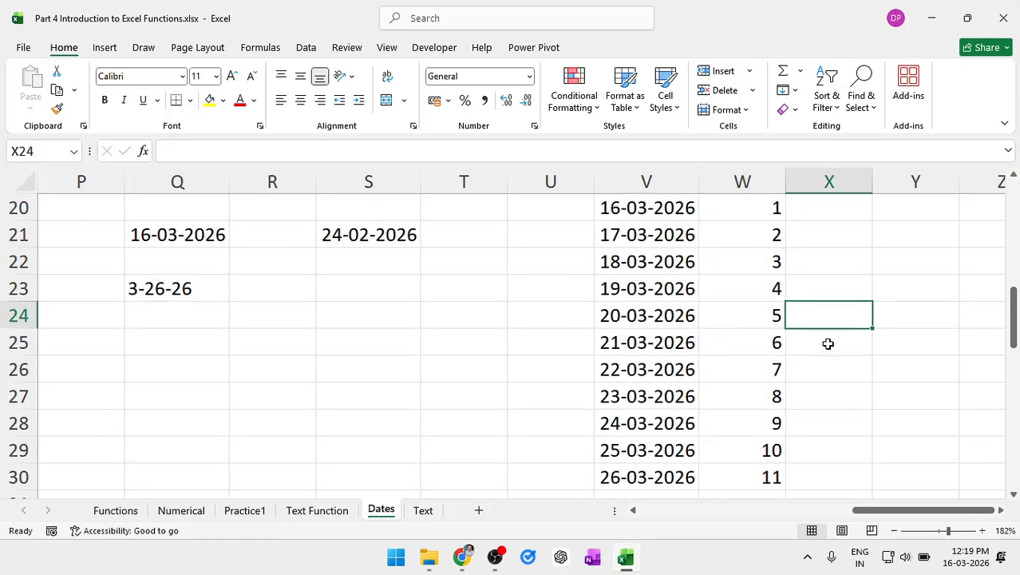
- Compare the date series in column V with the matching sequence numbers in column W, row by row
click(643, 318)
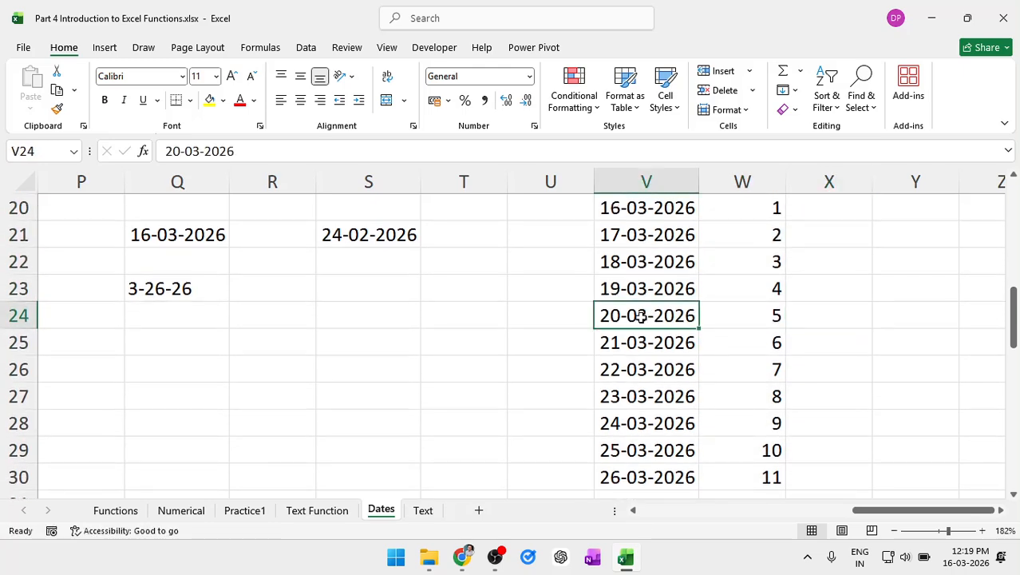
click(760, 312)
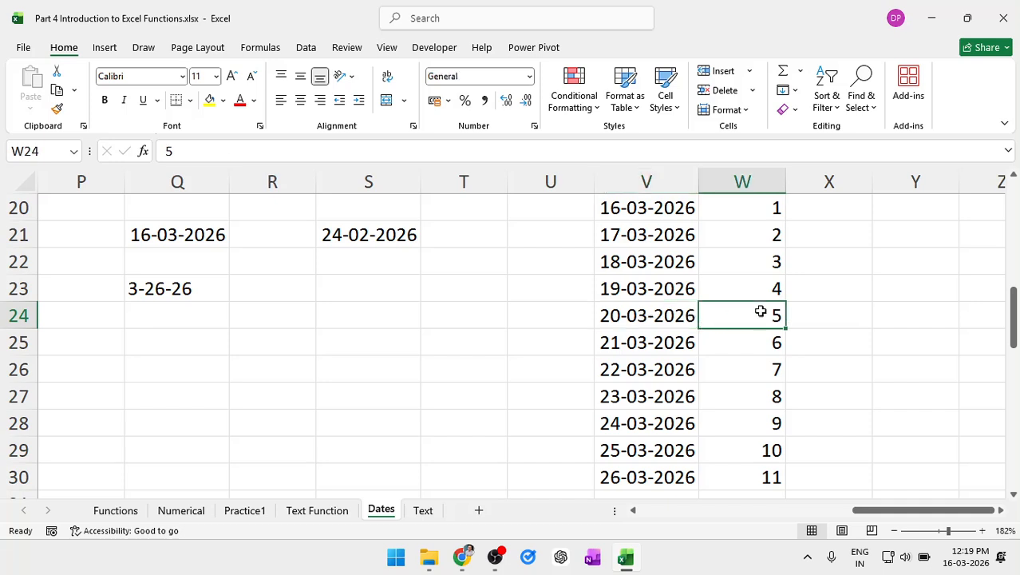
click(637, 319)
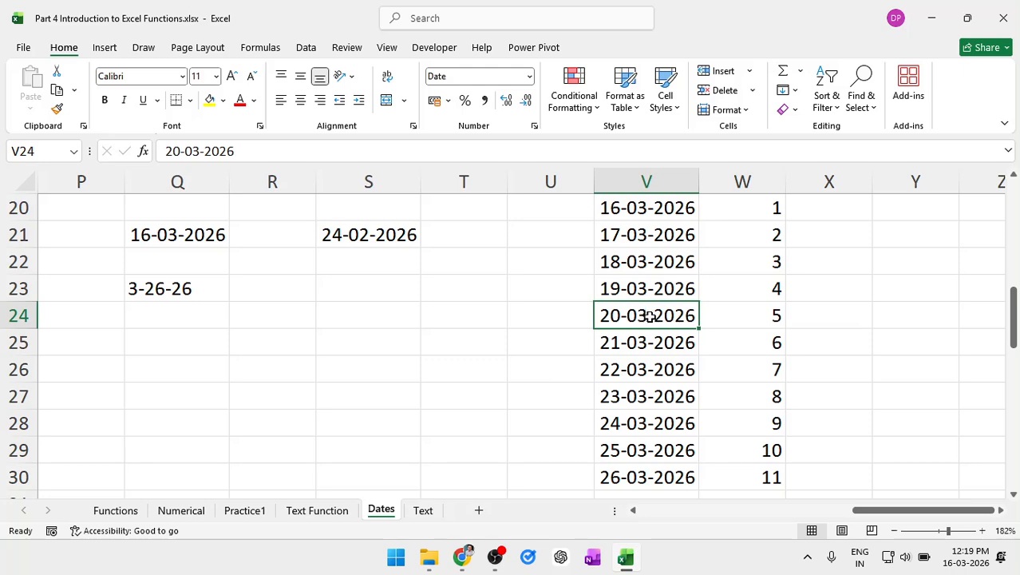
click(759, 314)
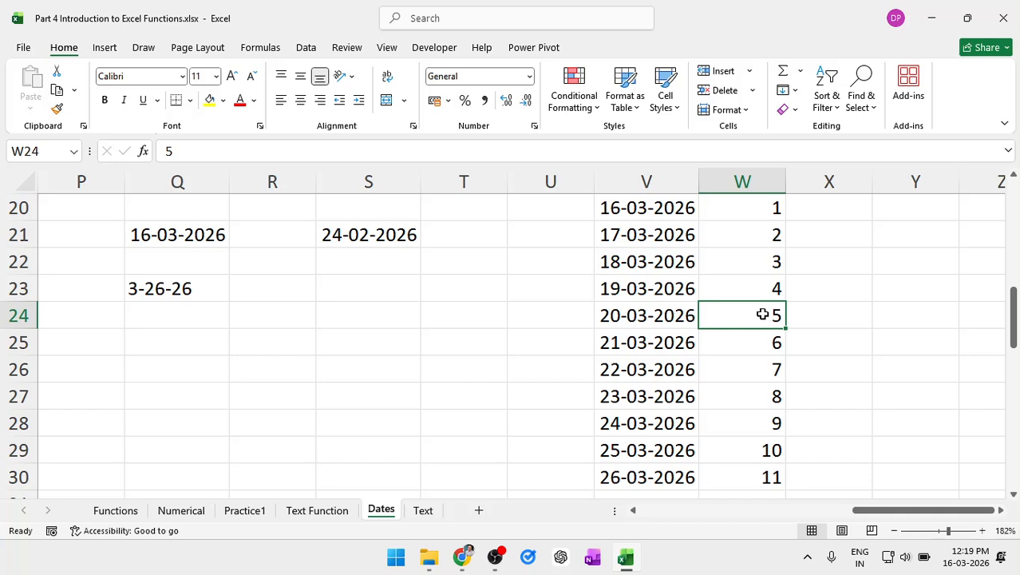
click(768, 371)
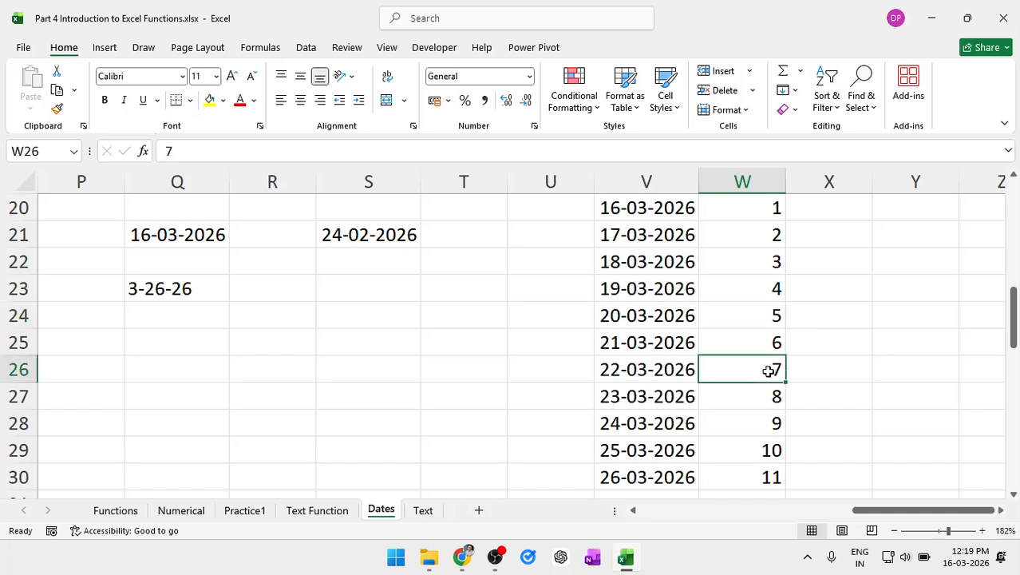
click(639, 372)
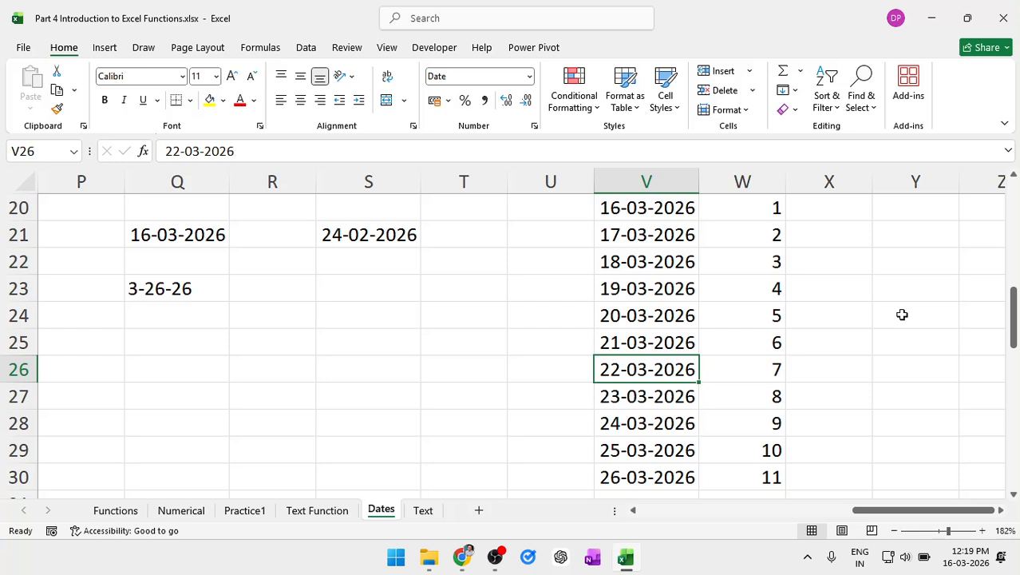
drag(653, 211, 678, 451)
drag(738, 210, 750, 427)
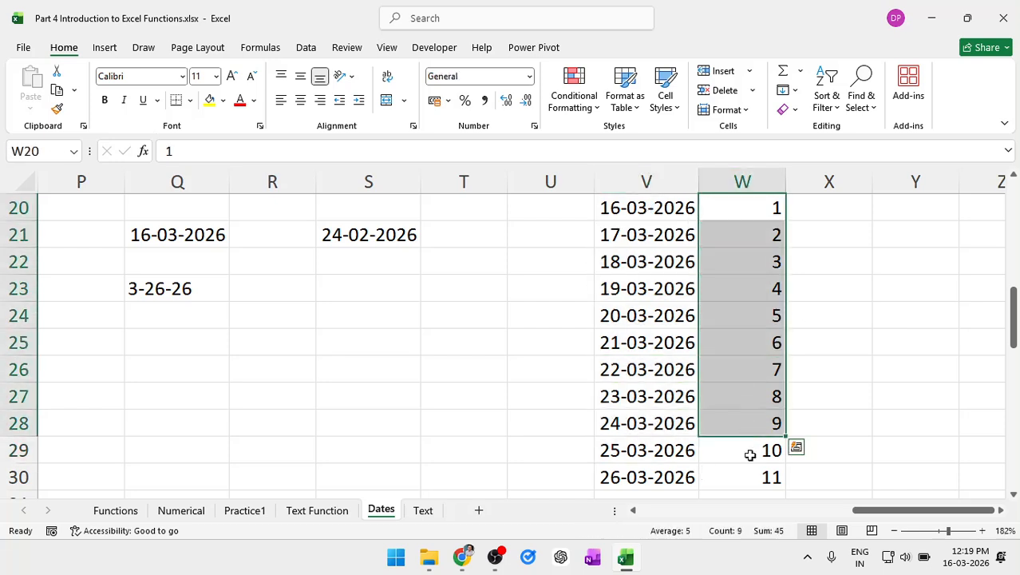
drag(632, 212, 632, 427)
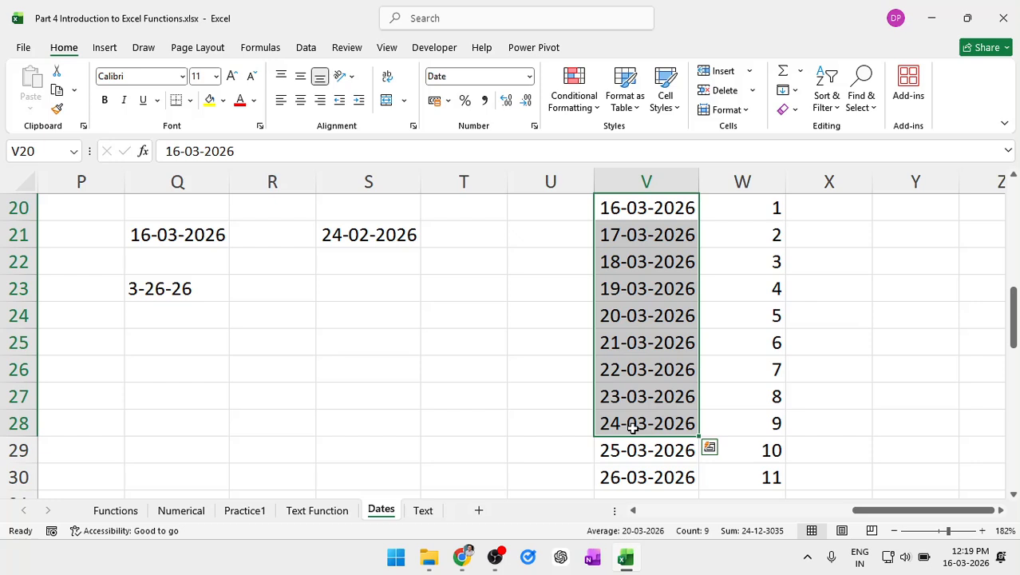
click(672, 281)
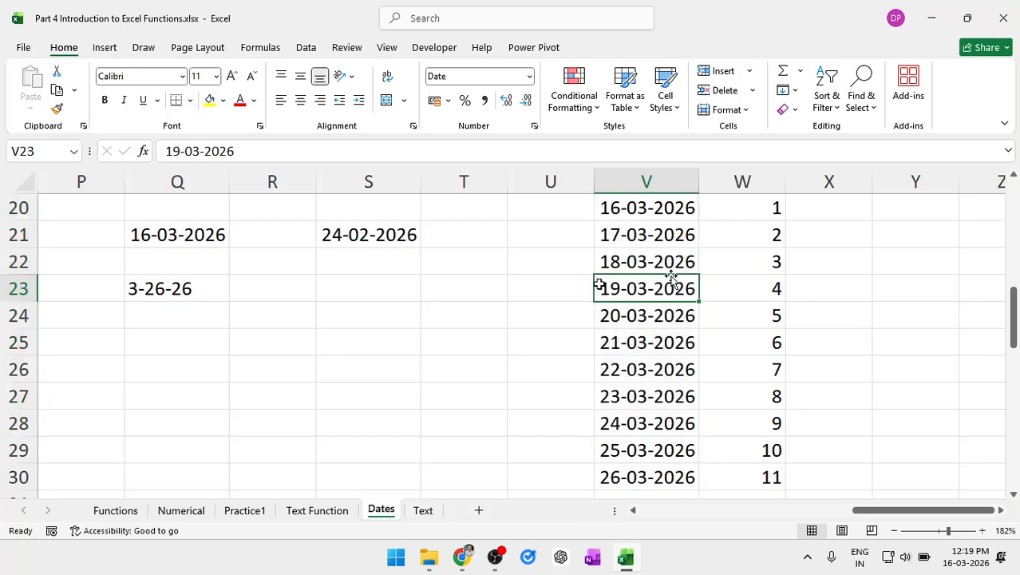
- Enter the date 1-1-1900 in T23 and change the cell's format to Number
click(466, 288)
text(1-1-)
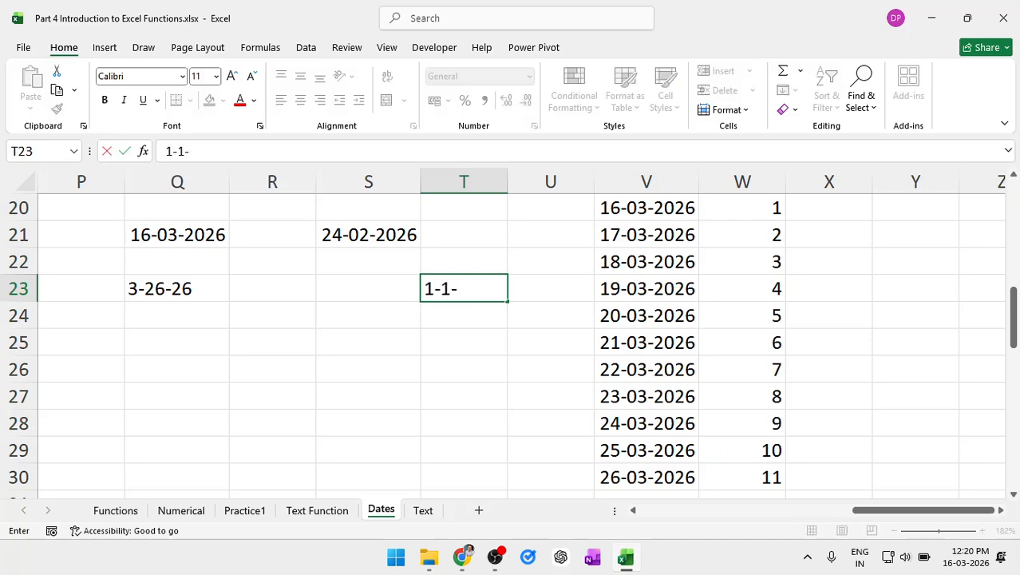
text(1900)
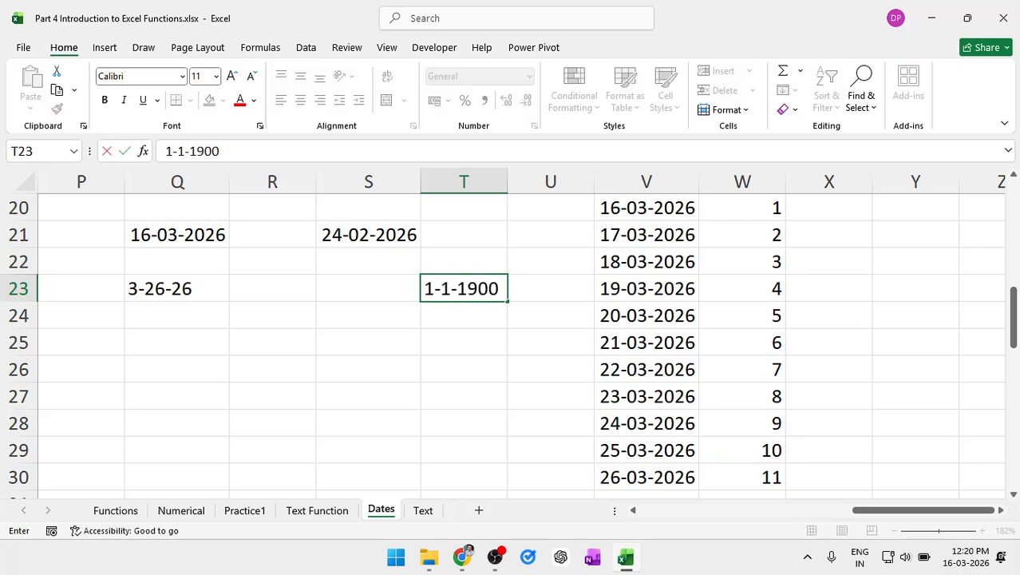
key(Return)
click(467, 289)
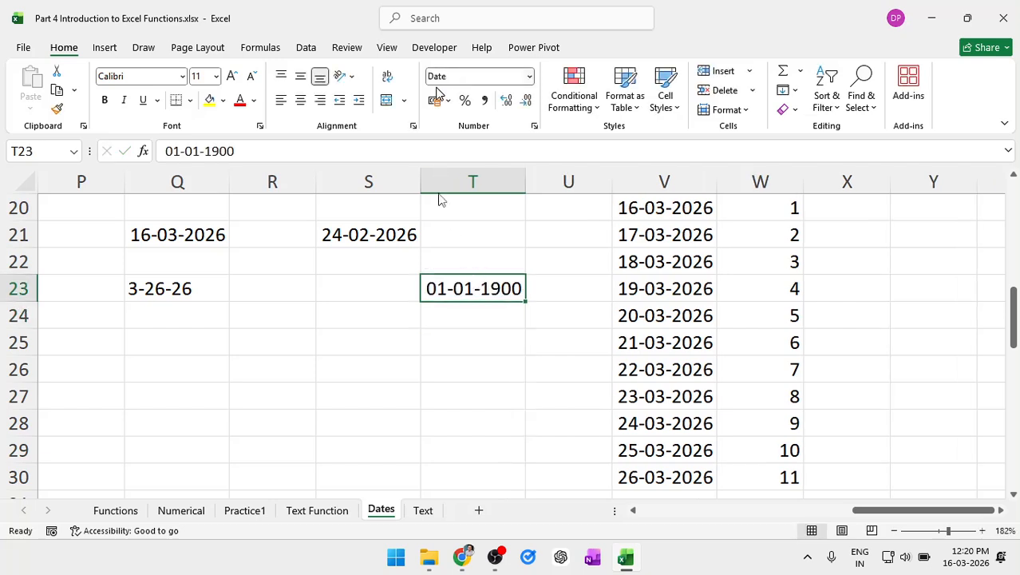
click(529, 76)
click(477, 141)
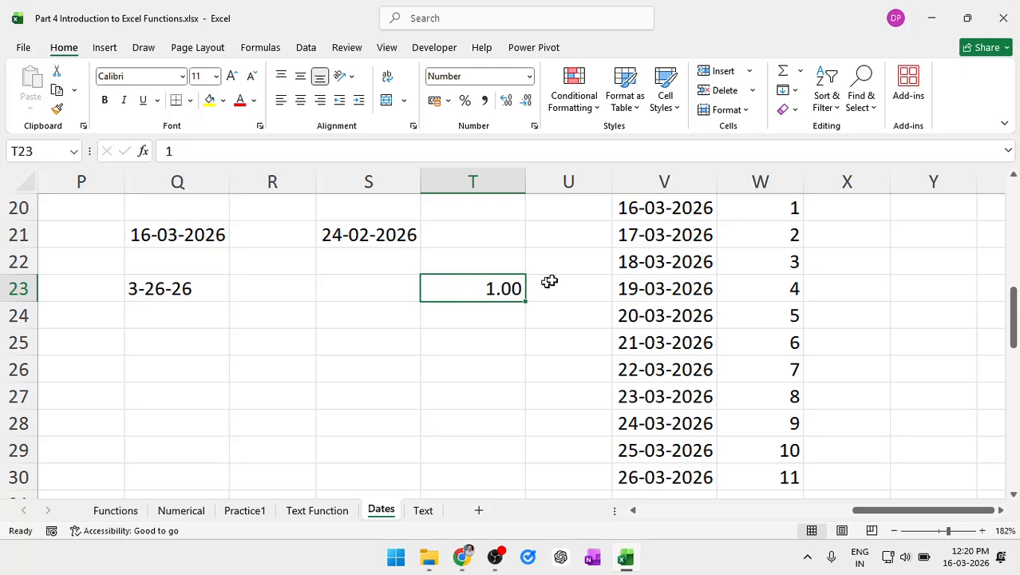
- Change the format of the date in Q21 to Number and examine its serial value
click(678, 256)
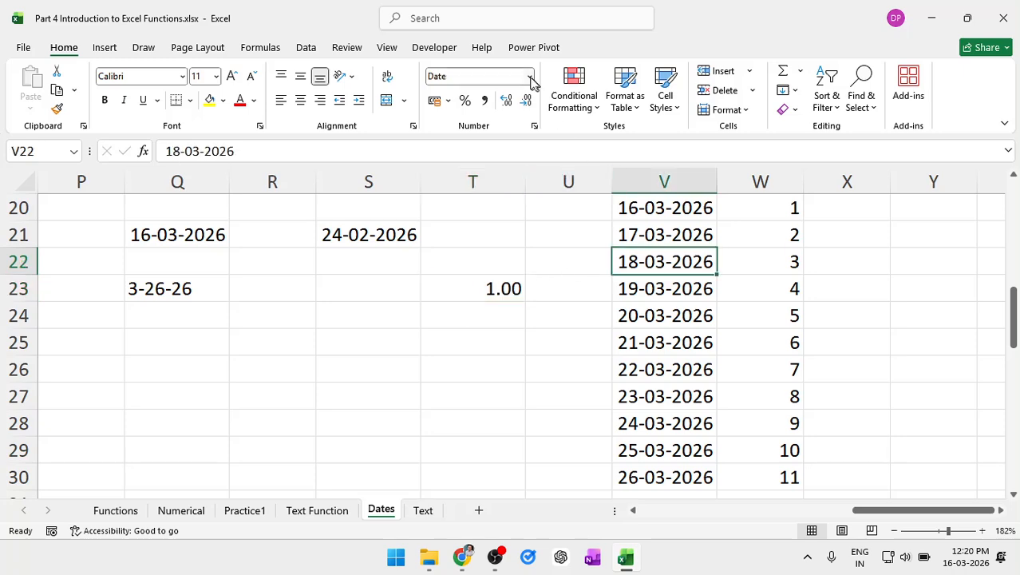
click(204, 241)
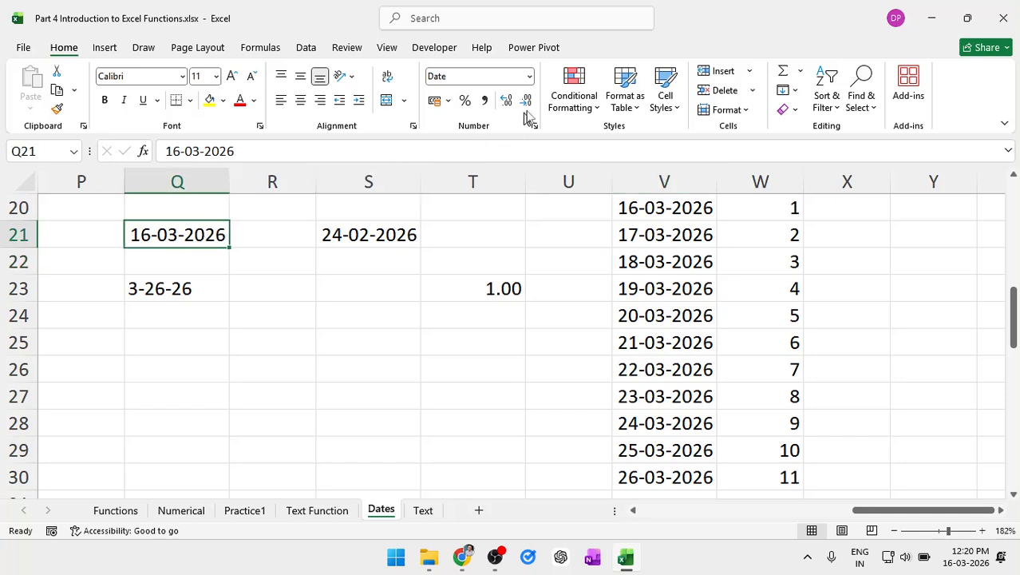
click(530, 78)
click(487, 136)
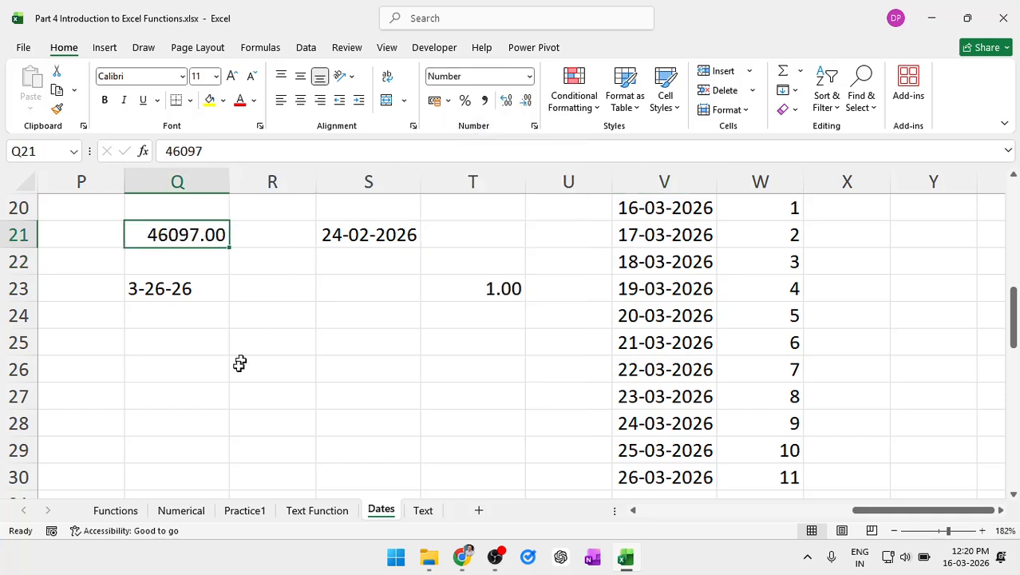
click(231, 391)
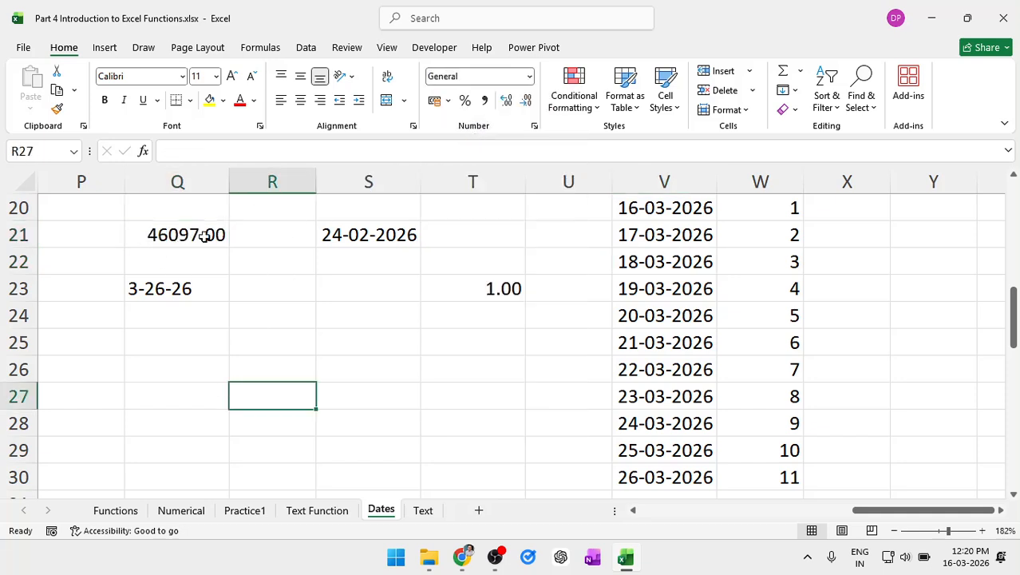
scroll(205, 235, up, 1)
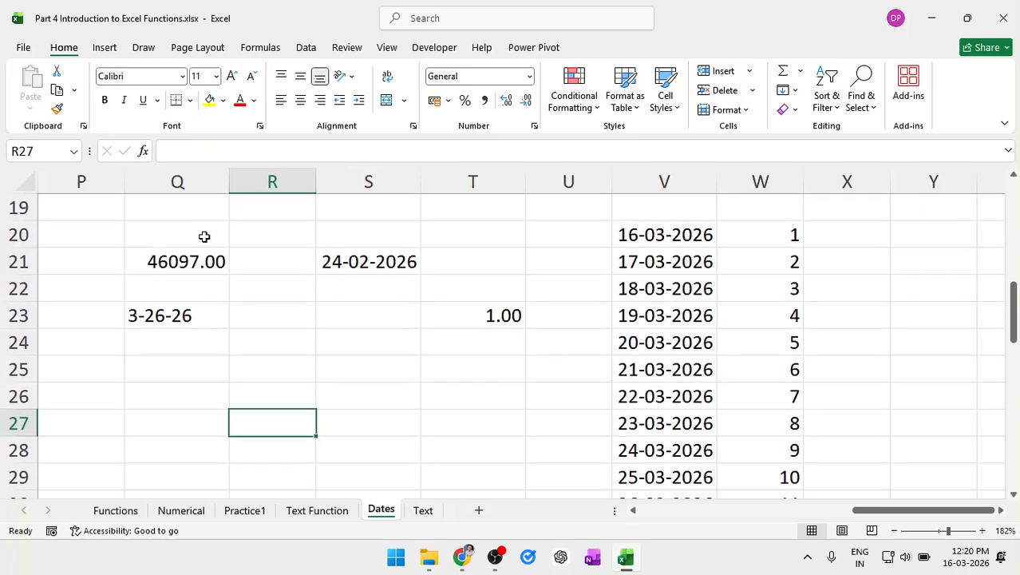
click(184, 255)
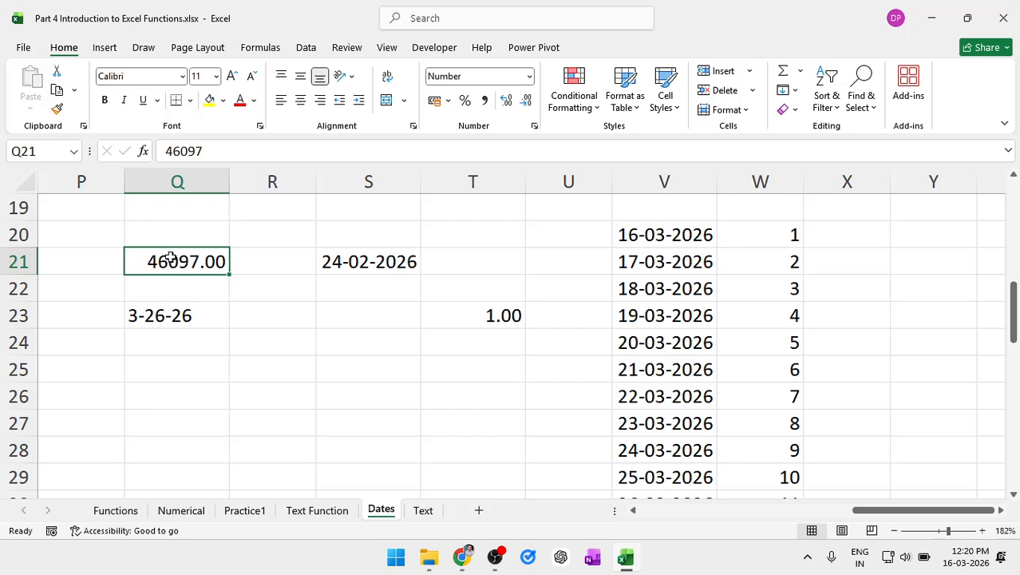
- Switch the calculated date in S21 to the Number format and back to Short Date
click(384, 270)
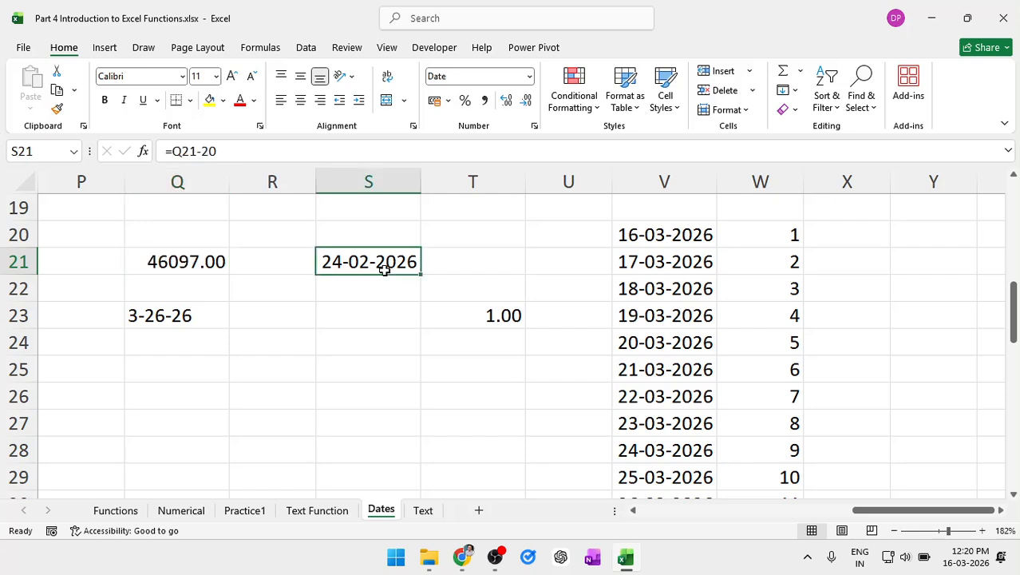
click(529, 76)
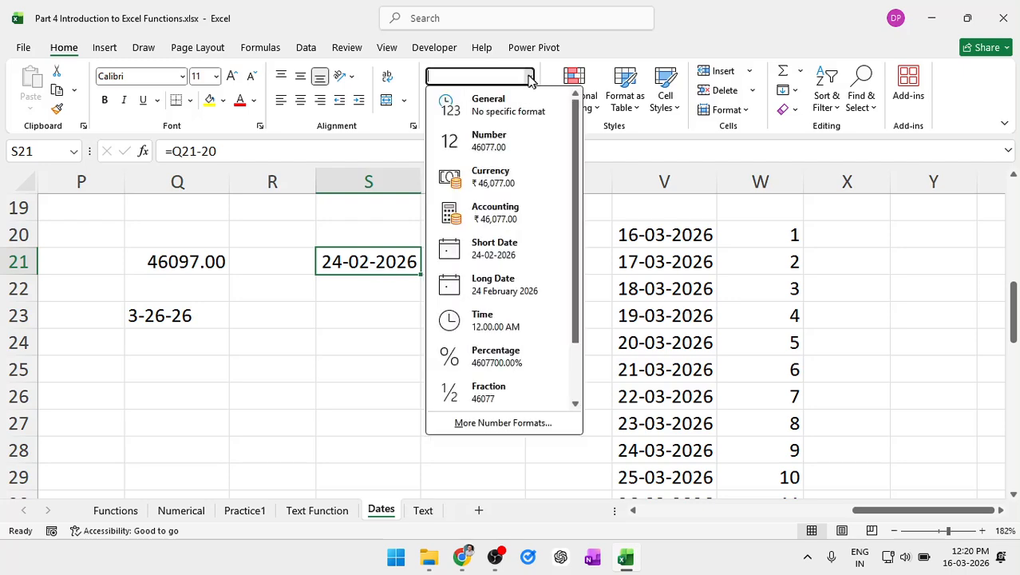
click(456, 137)
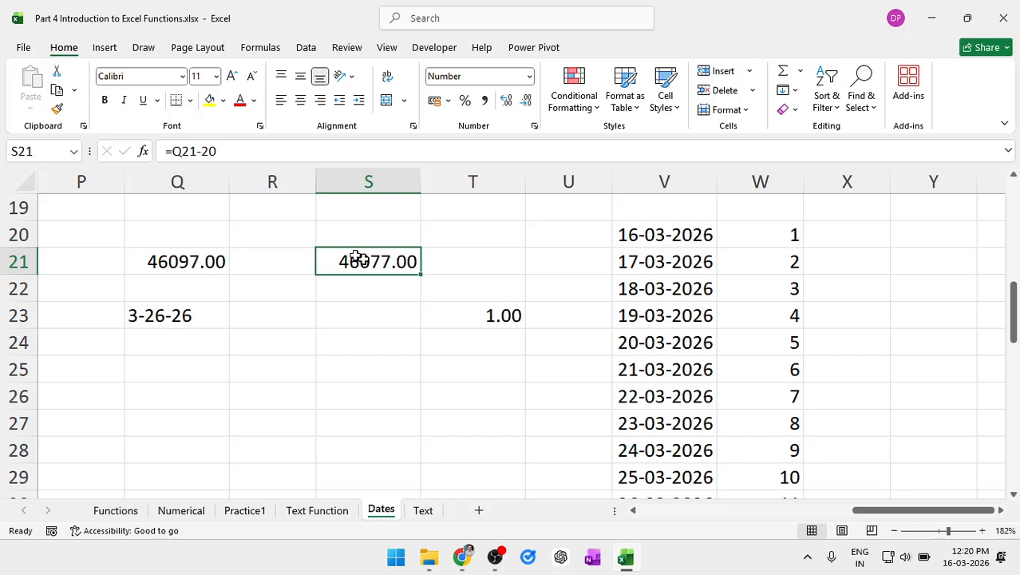
click(529, 76)
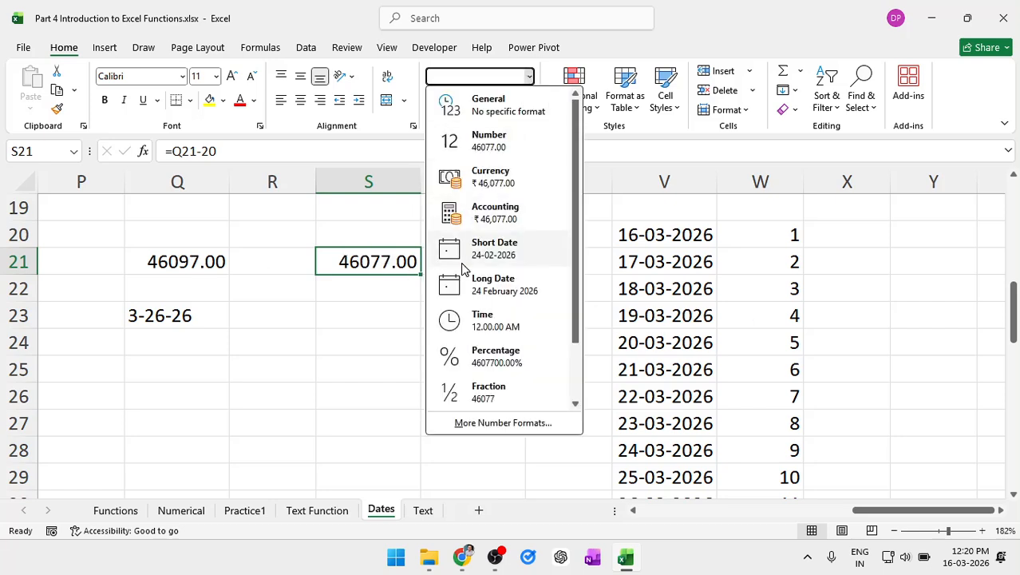
click(494, 250)
click(325, 334)
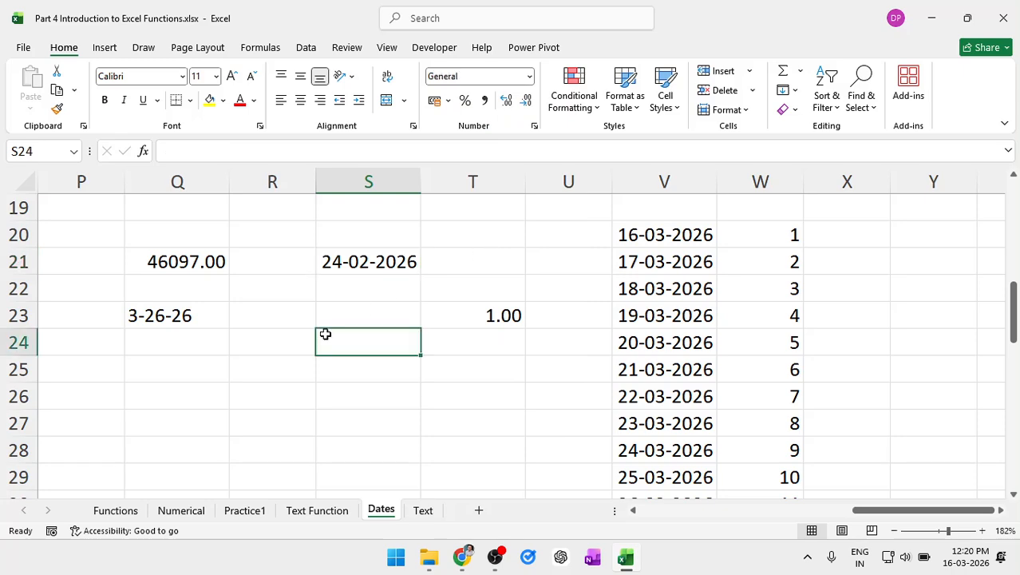
- Change the format of the serial number in Q21 to Short Date
click(172, 262)
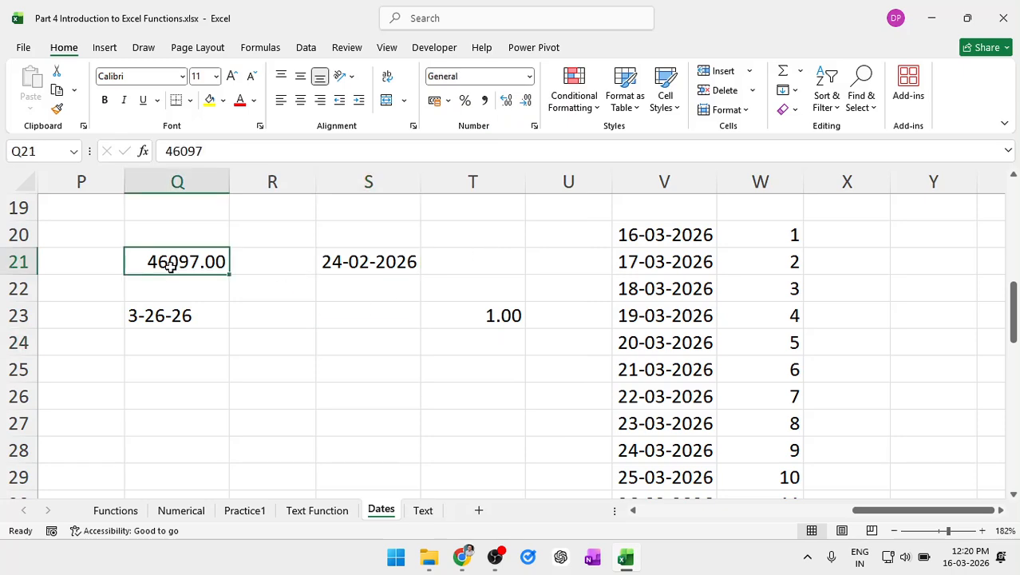
click(529, 76)
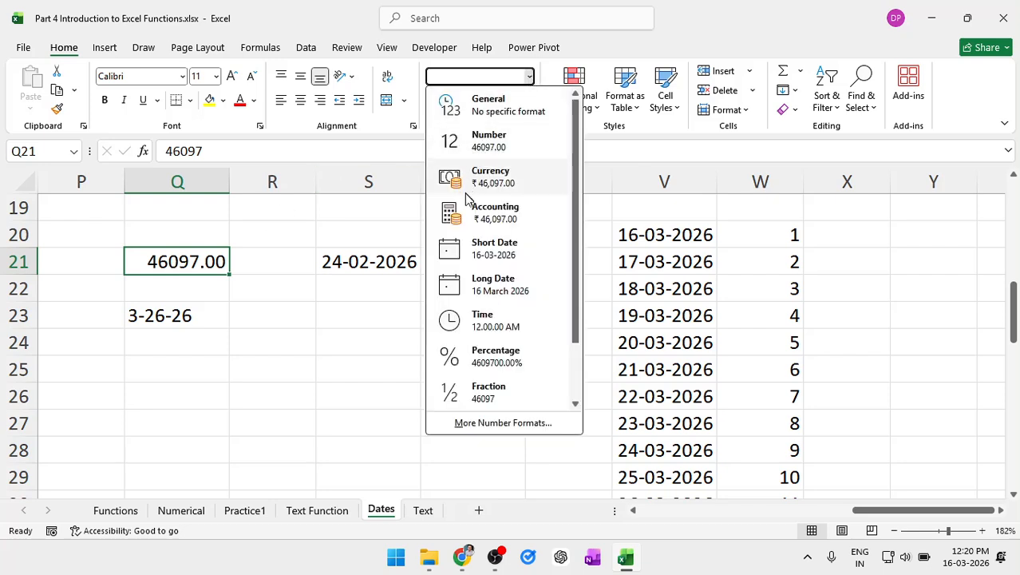
click(487, 254)
click(293, 388)
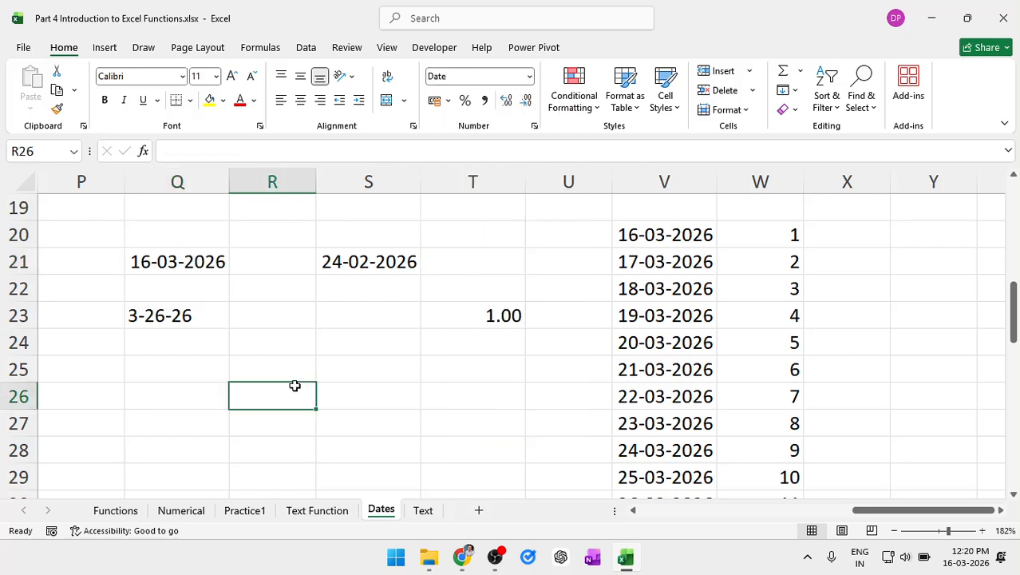
scroll(294, 386, down, 2)
scroll(295, 386, right, 1)
scroll(294, 386, up, 2)
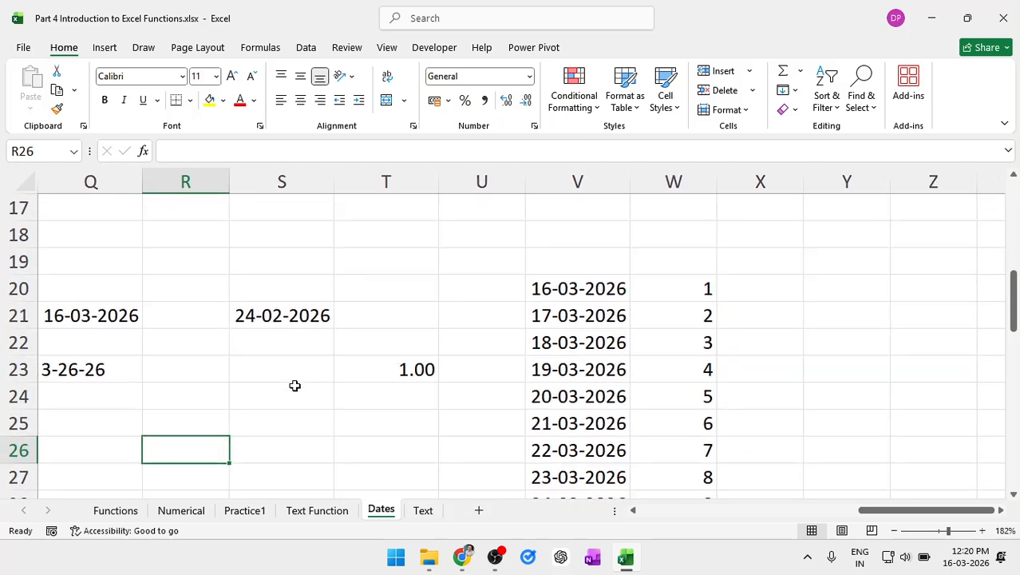
scroll(295, 385, left, 2)
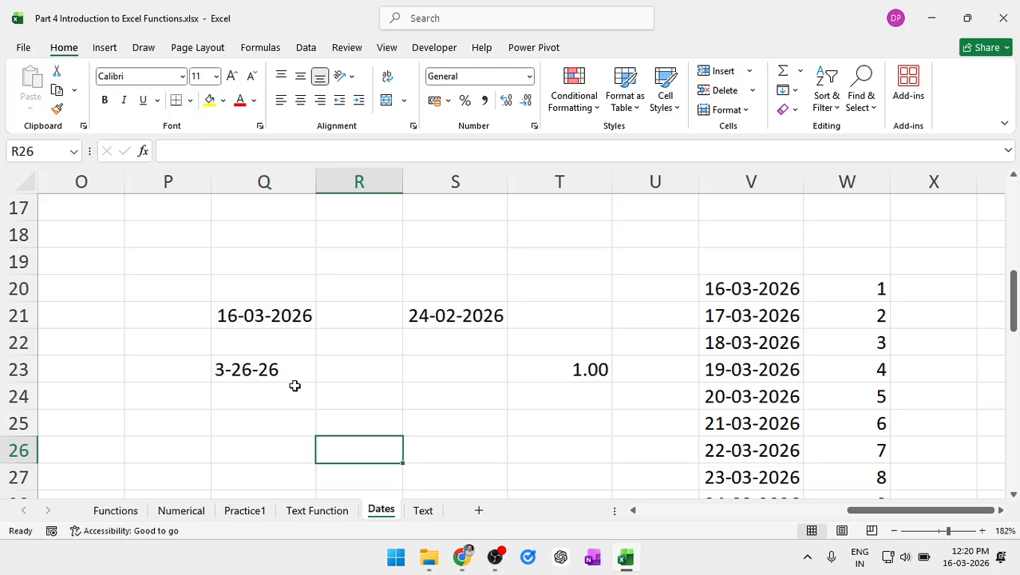
scroll(295, 386, down, 3)
scroll(294, 386, left, 1)
scroll(295, 385, up, 2)
scroll(294, 385, right, 1)
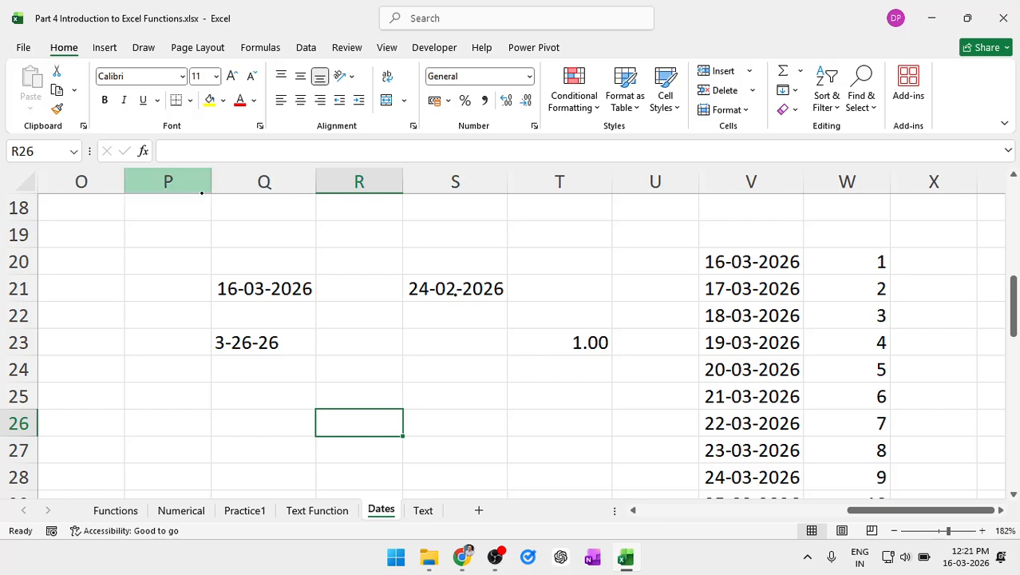
- Mark the date in S21 with an ink arrow and handwrite the date parts year, month, day and week beside it
drag(409, 316, 449, 304)
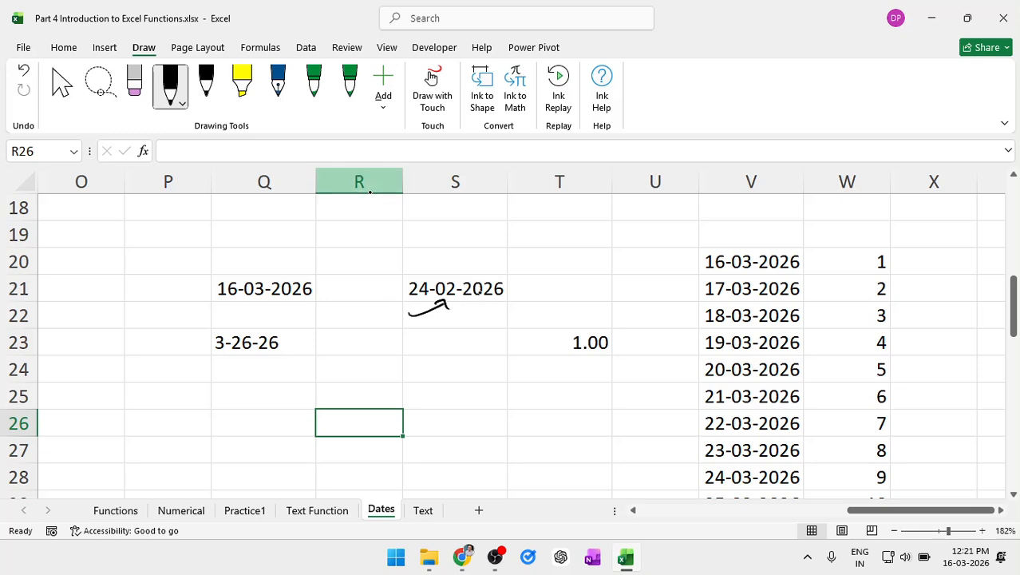
drag(538, 217, 581, 223)
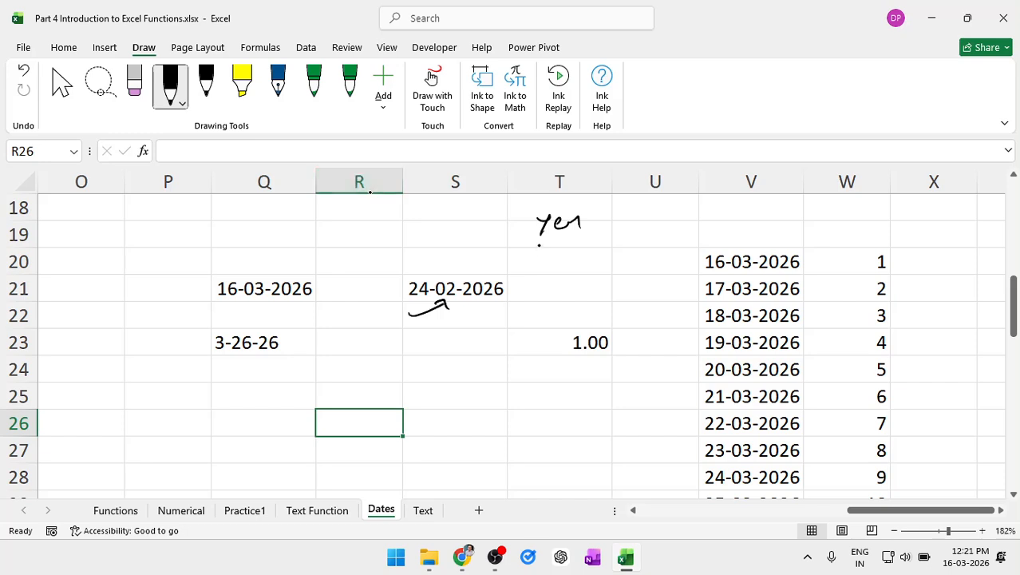
mouse_move(542, 259)
mouse_down()
mouse_move(578, 253)
mouse_move(597, 236)
mouse_move(601, 257)
mouse_move(620, 257)
mouse_up()
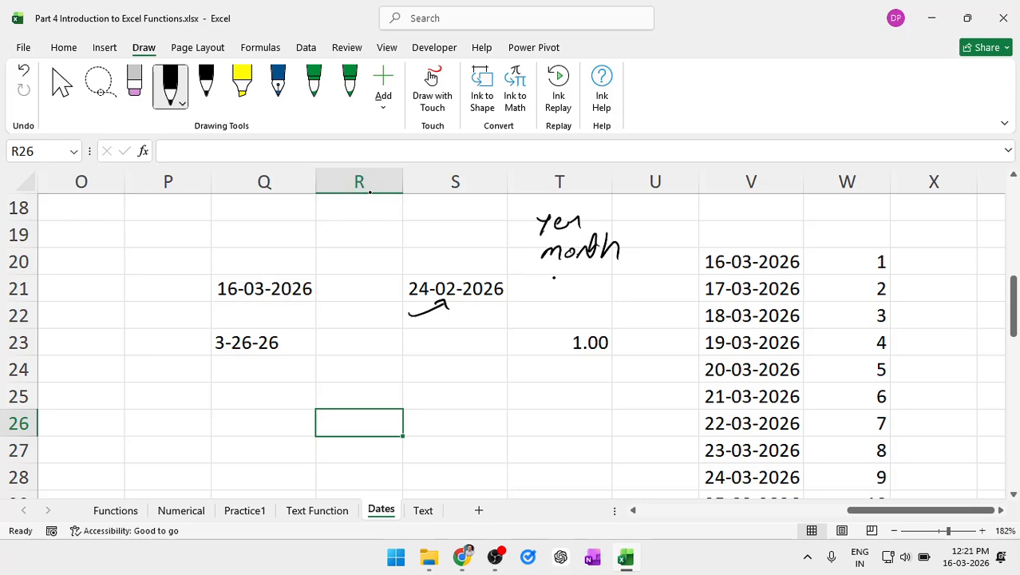
mouse_move(546, 275)
mouse_down()
mouse_move(533, 292)
mouse_move(551, 289)
mouse_move(559, 306)
mouse_up()
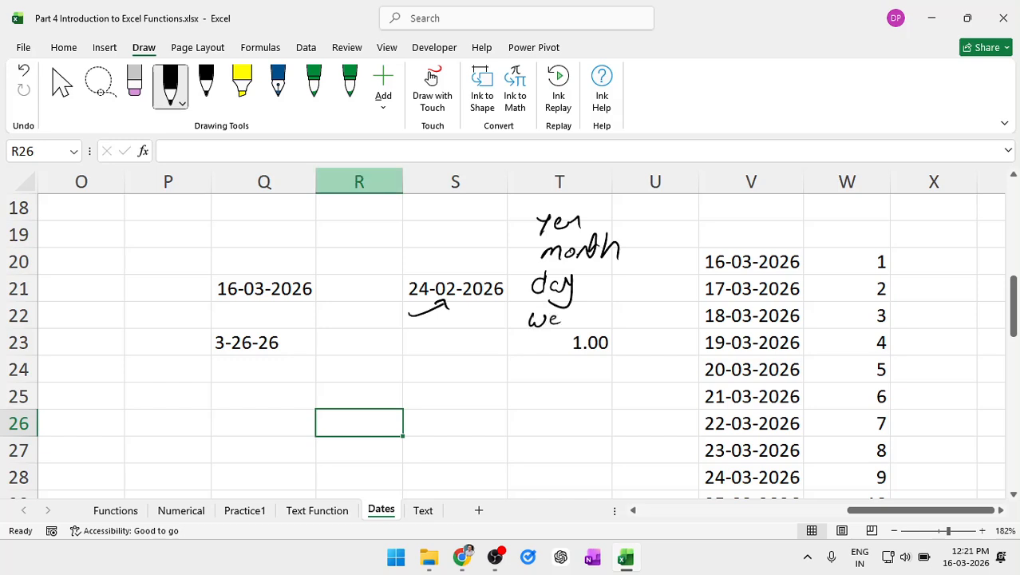
mouse_move(551, 319)
mouse_down()
mouse_move(577, 311)
mouse_move(586, 324)
mouse_up()
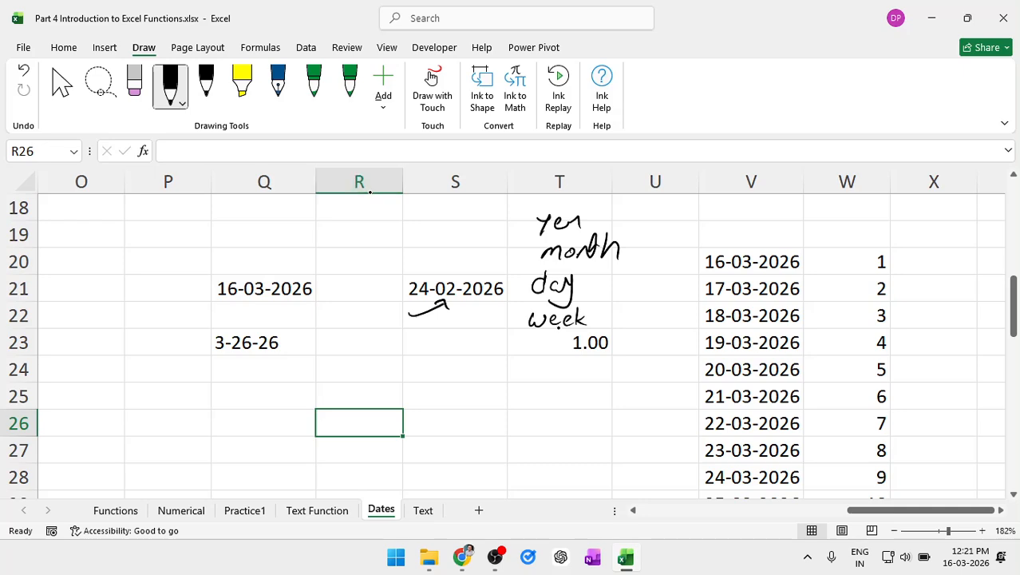
- Bracket the handwritten date parts in ink, link them to the date in S21 with an arrow and underline "week"
mouse_move(551, 197)
mouse_down()
mouse_move(500, 303)
mouse_move(523, 317)
mouse_up()
mouse_move(476, 276)
mouse_down()
mouse_move(507, 237)
mouse_move(512, 249)
mouse_up()
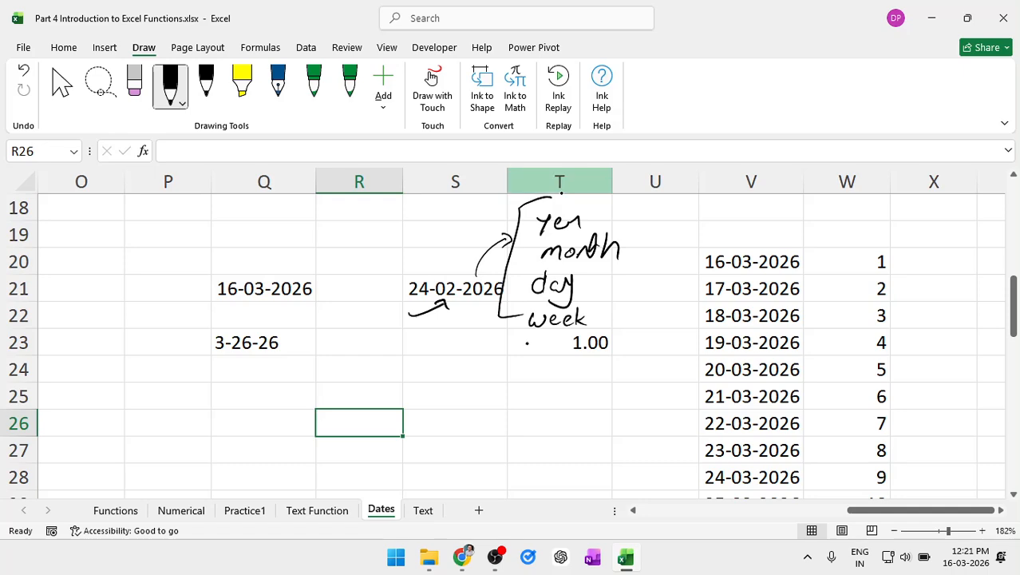
drag(520, 331, 578, 328)
- Enter the current date, 16-03-2026, in cell Q32 below the earlier examples
scroll(373, 308, down, 1)
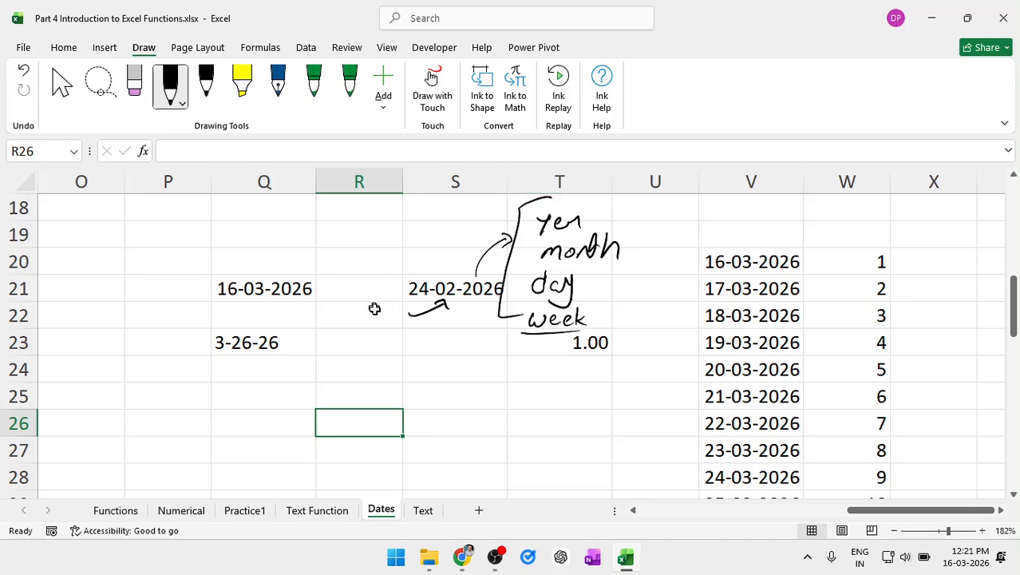
scroll(379, 316, left, 2)
scroll(379, 317, down, 4)
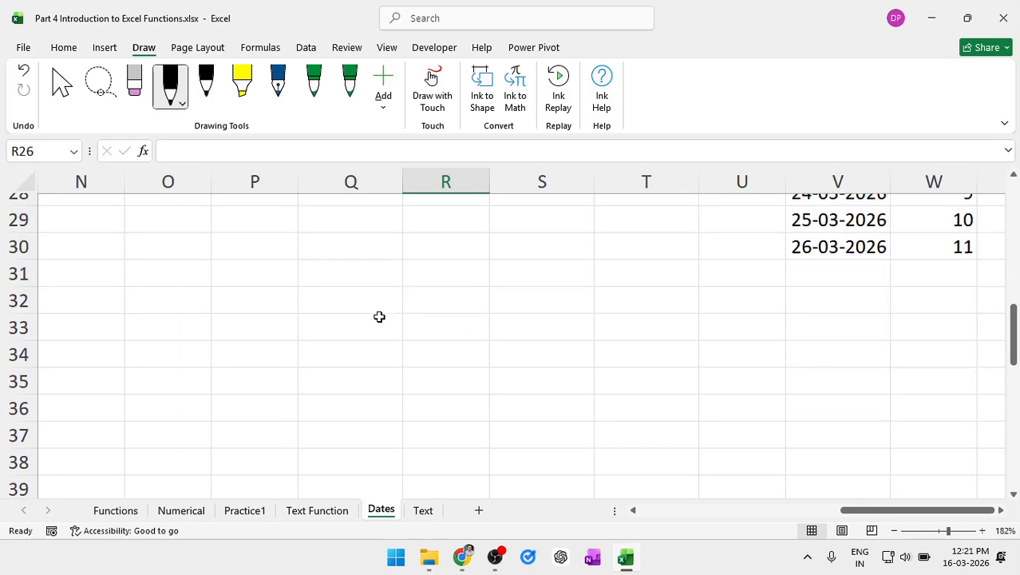
click(339, 238)
key(ctrl+semicolon)
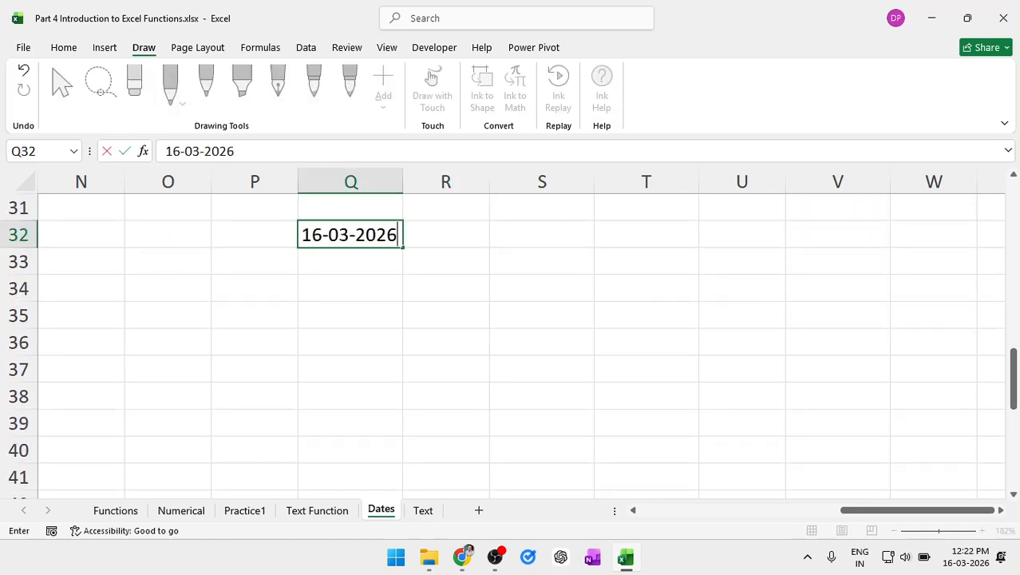
key(Tab)
- Extract the year from the date in Q32 with the formula =YEAR(Q32) in S32
key(Tab)
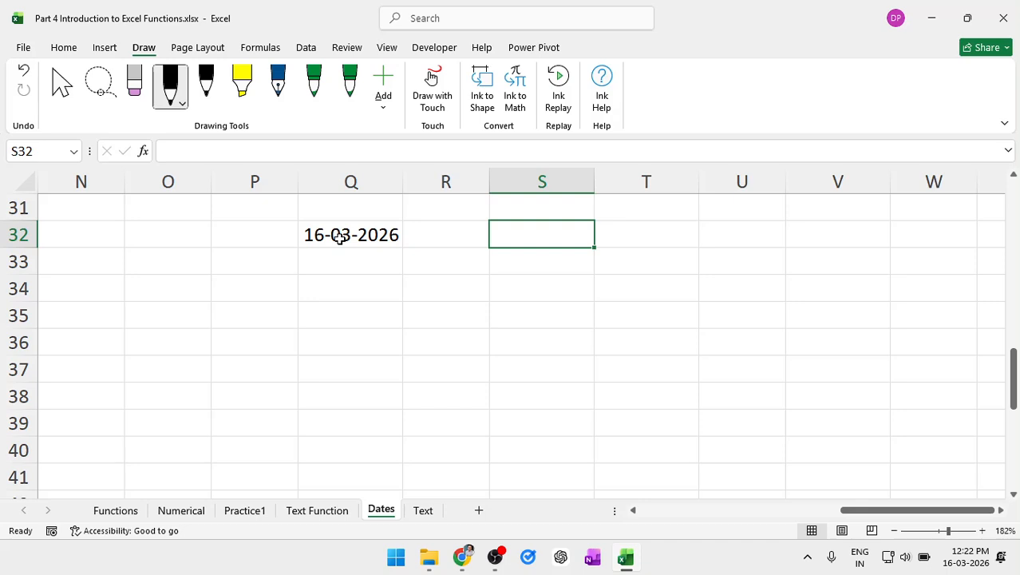
scroll(471, 367, up, 1)
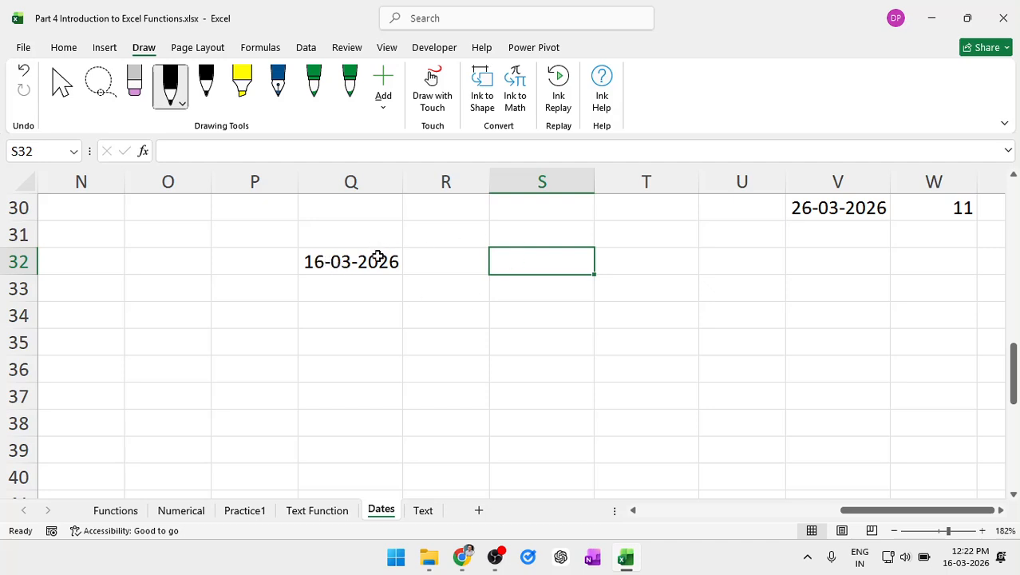
text(=)
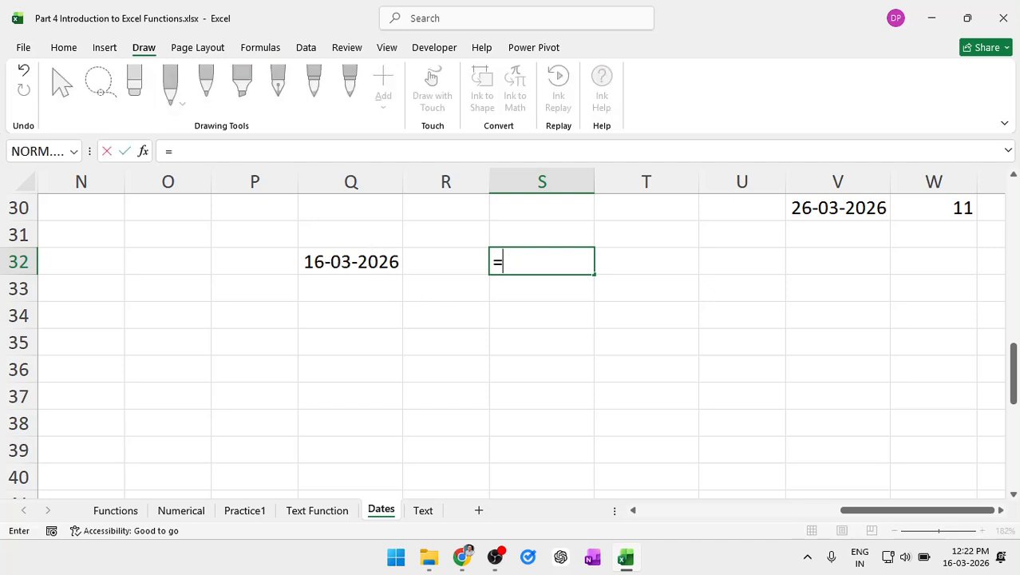
text(year)
key(Tab)
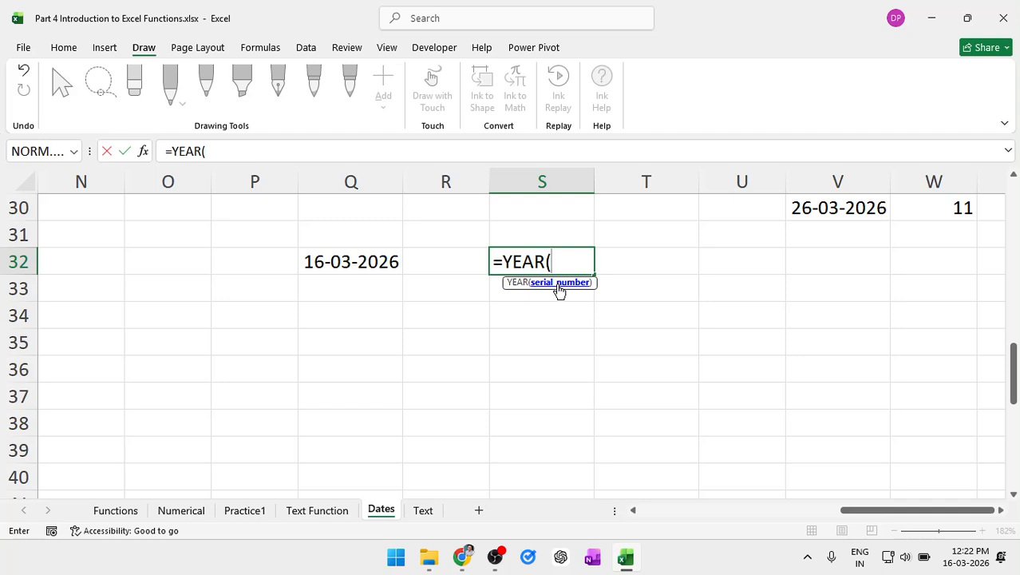
click(366, 260)
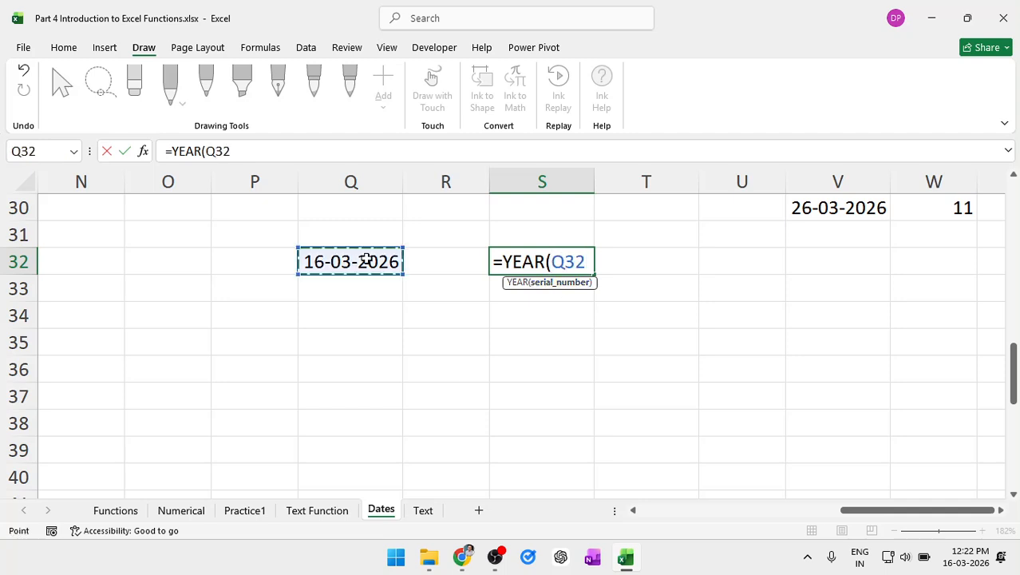
text())
key(Return)
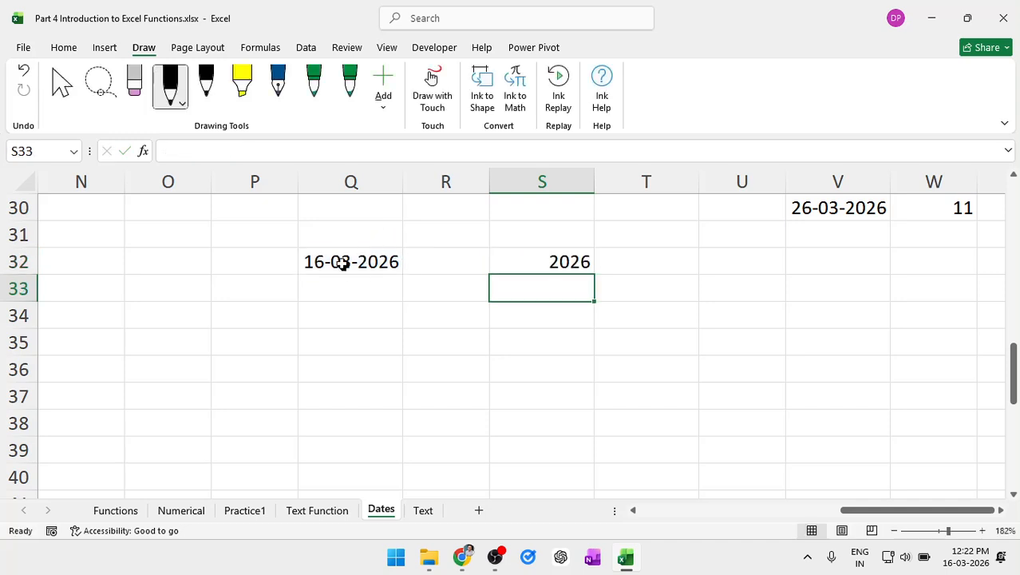
- Reopen the YEAR formula in S32 and examine its reference to the date cell
double_click(559, 257)
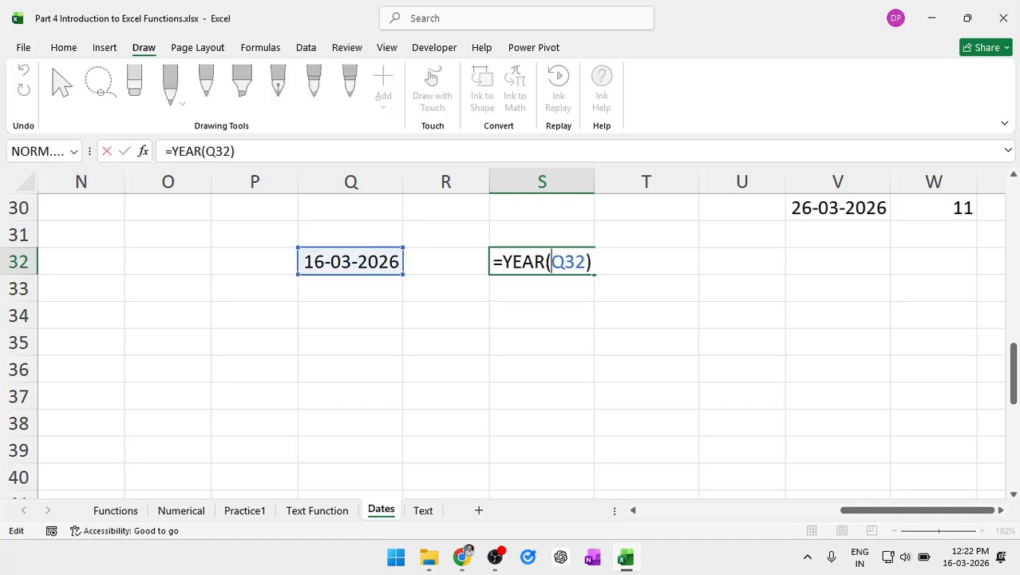
click(593, 261)
key(Return)
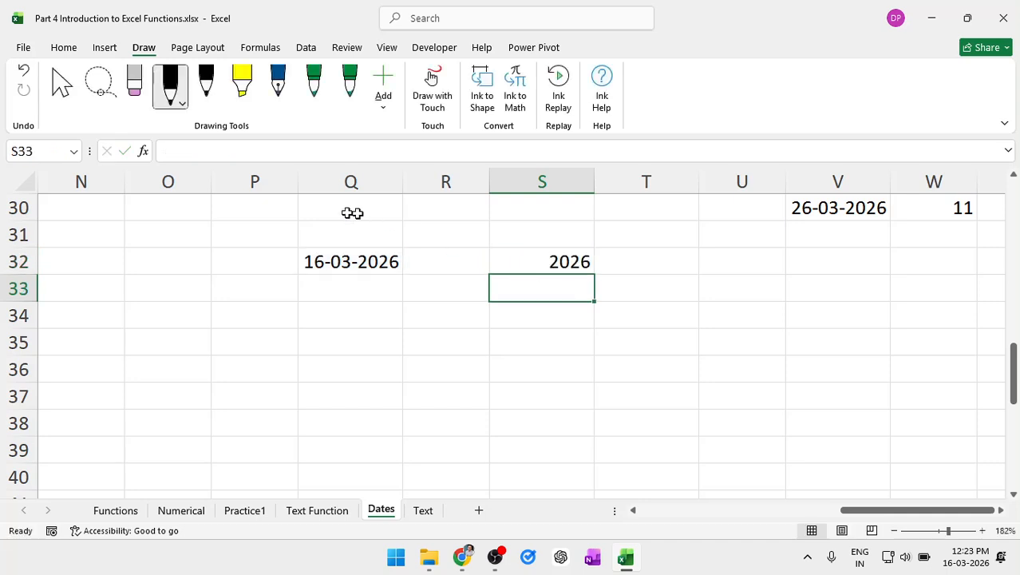
- Extract the month number from the date in Q32 with the formula =MONTH(Q32) in S33
text(=month)
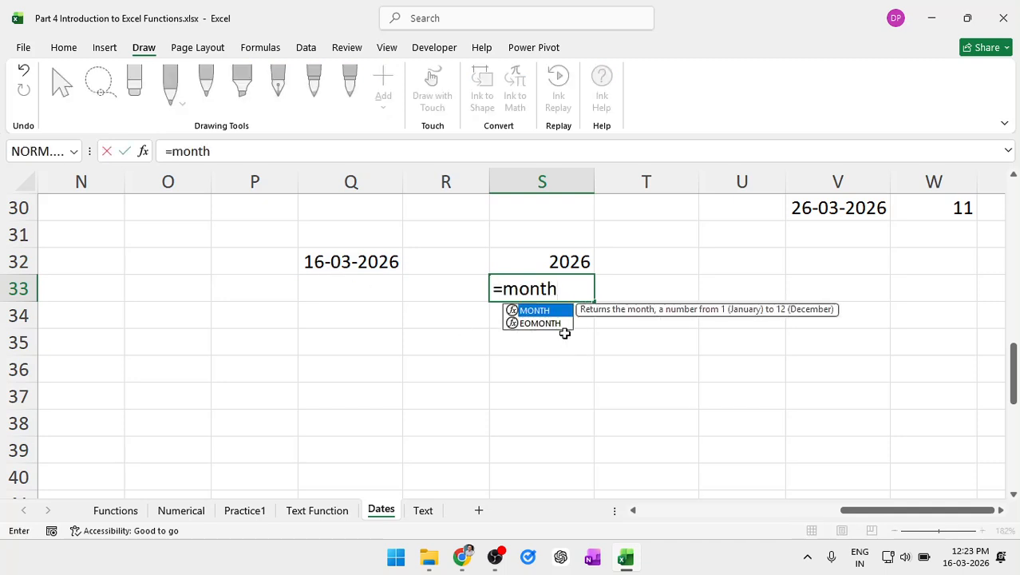
key(Tab)
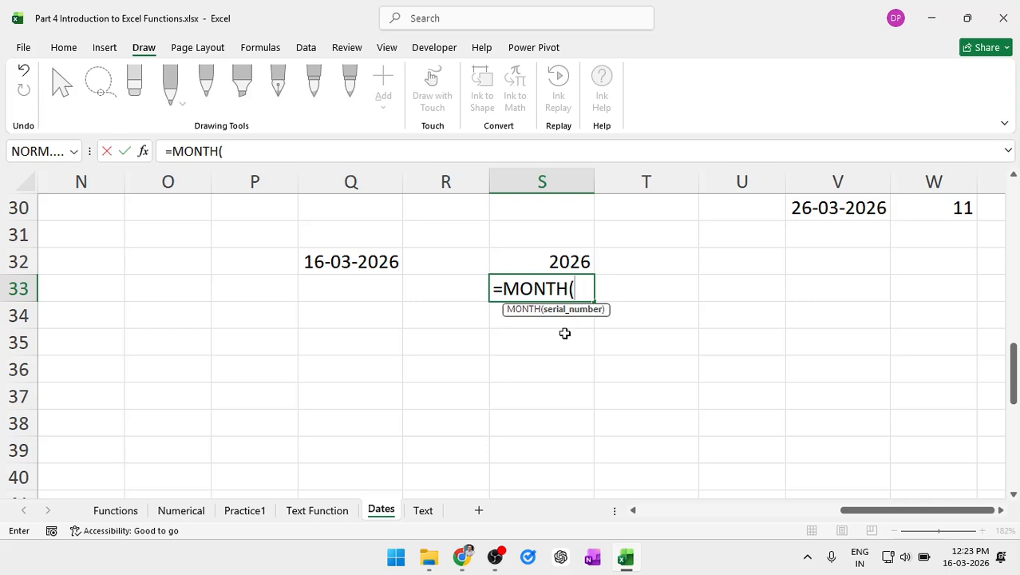
click(341, 256)
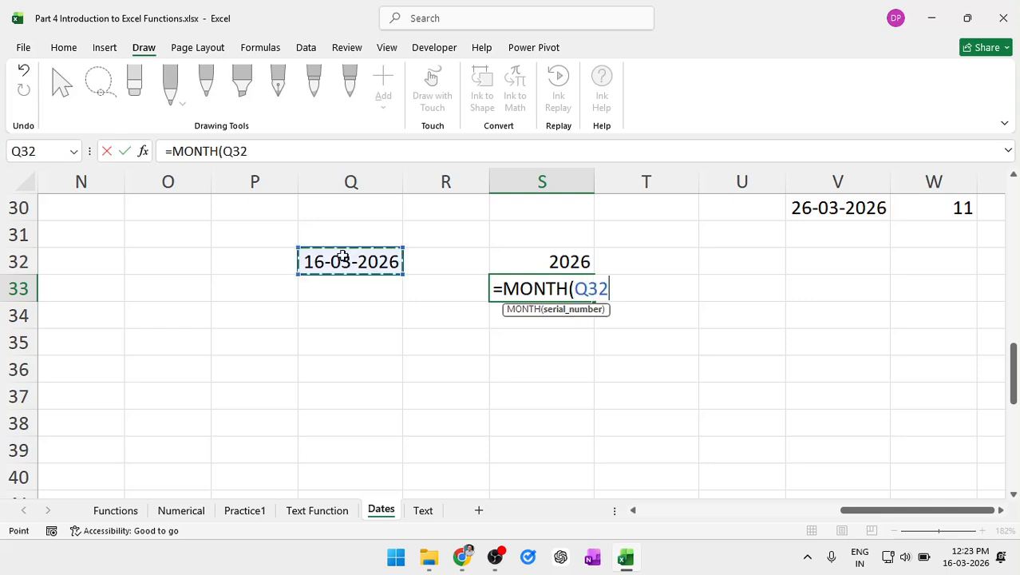
text())
key(Return)
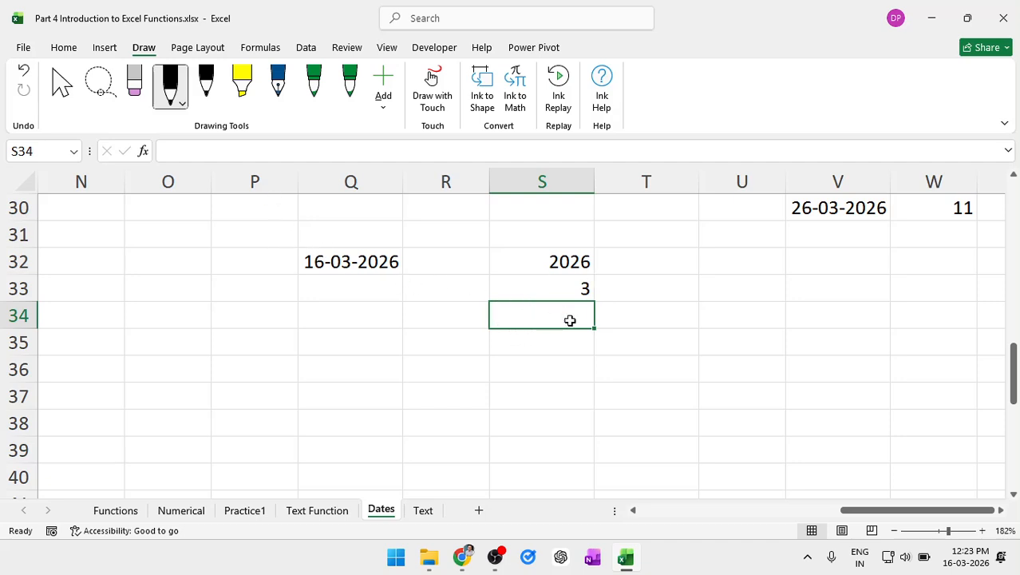
- Extract the day of the month from the date in Q32 with a DAY formula in S34
text(=)
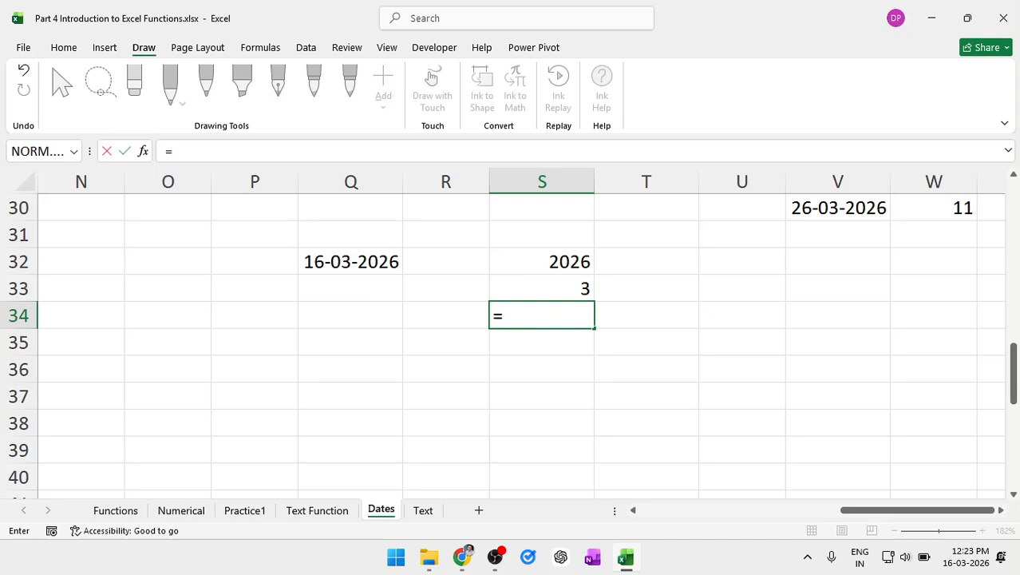
text(day)
key(Tab)
key(Left)
key(Left)
key(Up)
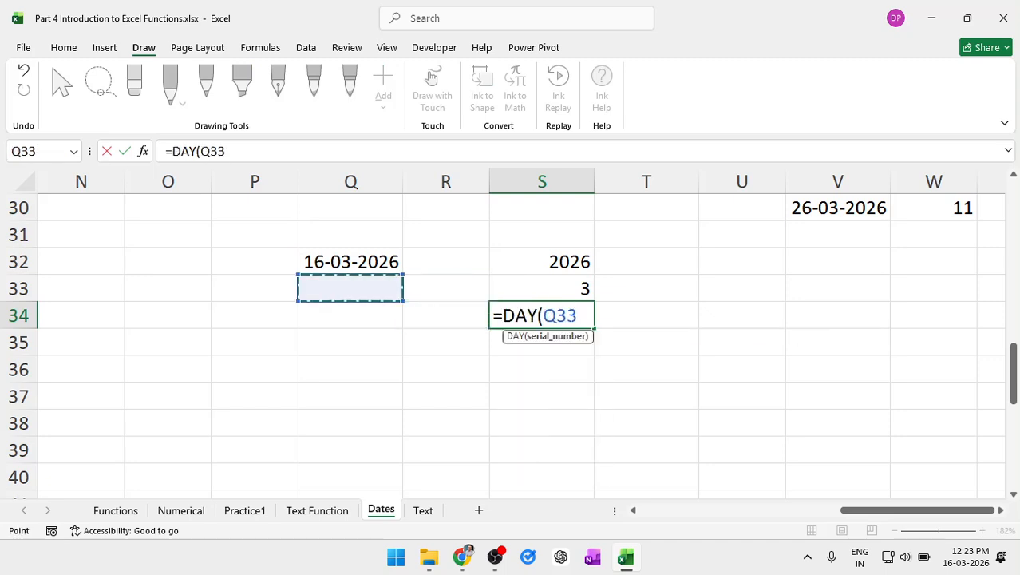
key(Up)
key(Return)
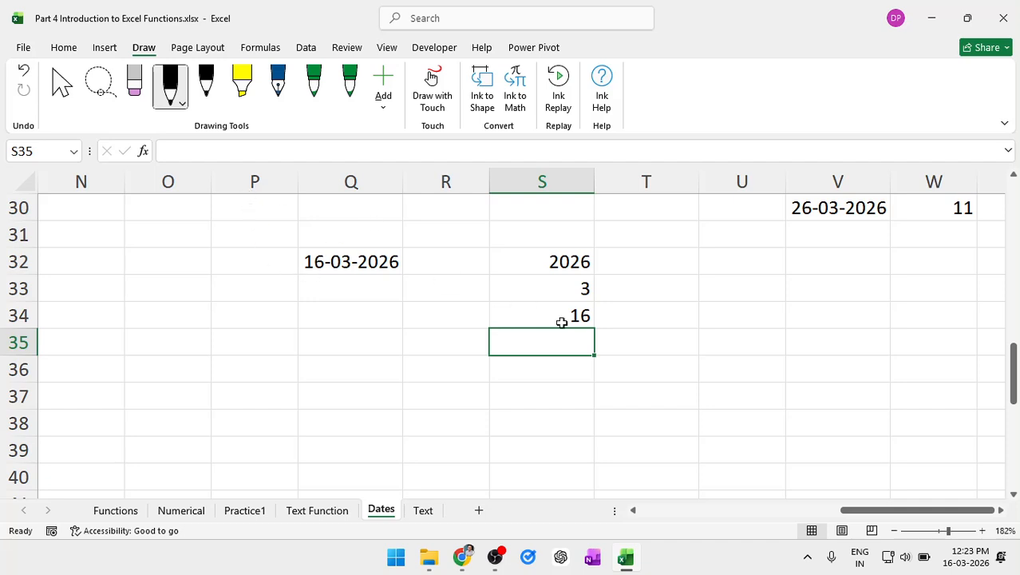
- Calculate the weekday number of the date in Q32 with the formula =WEEKDAY(Q32) in S35
text(=)
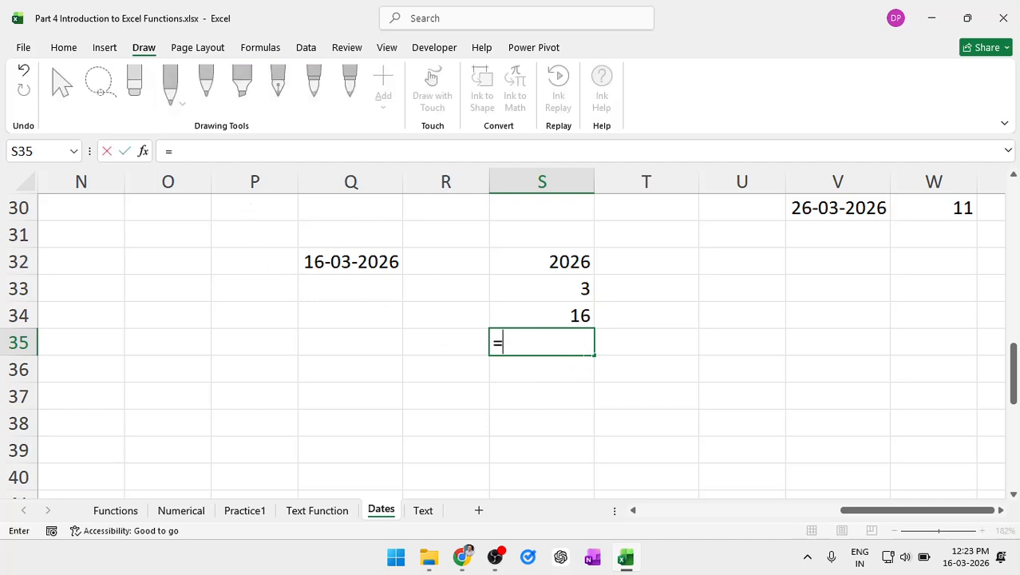
text(week)
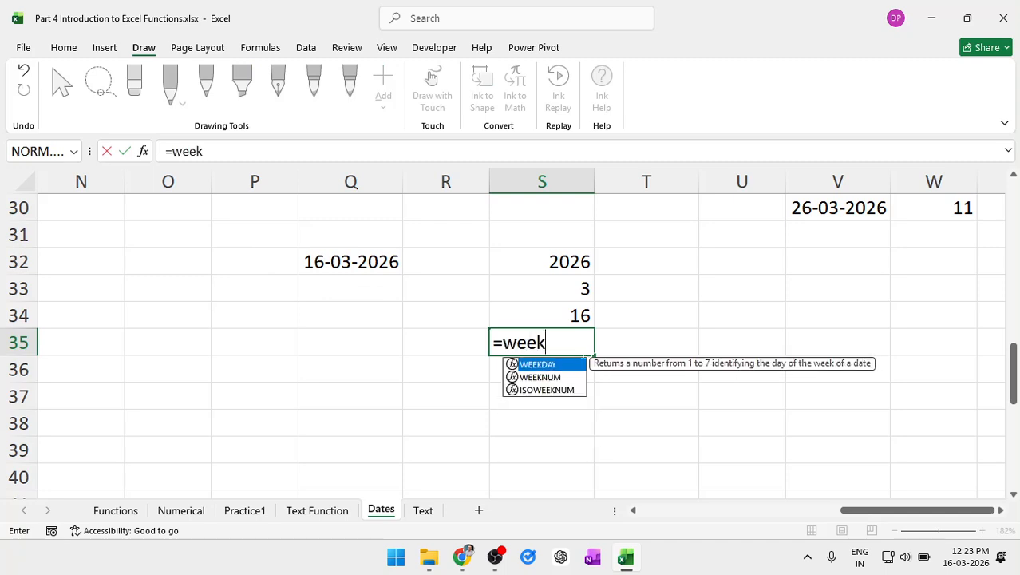
key(Tab)
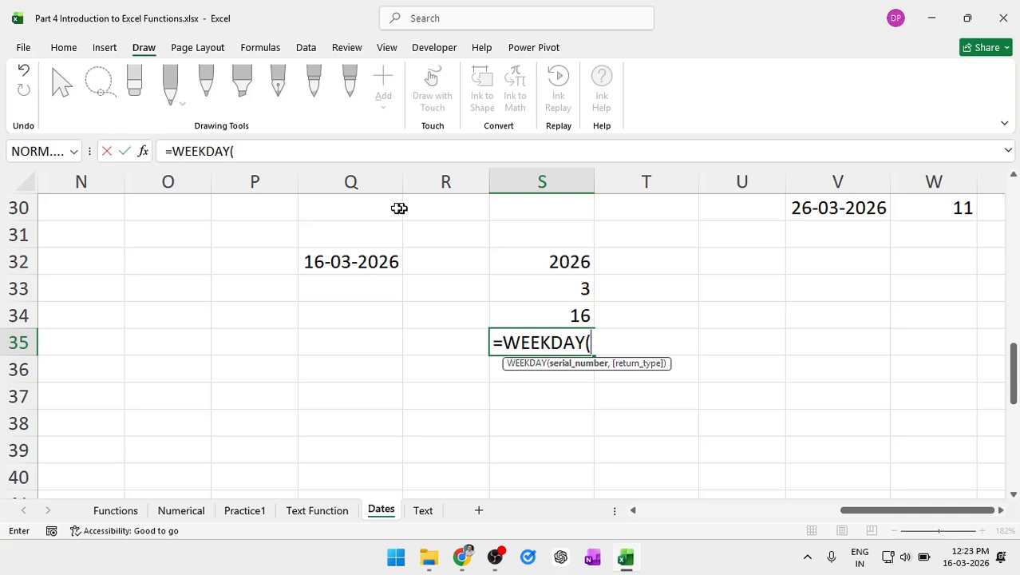
click(356, 261)
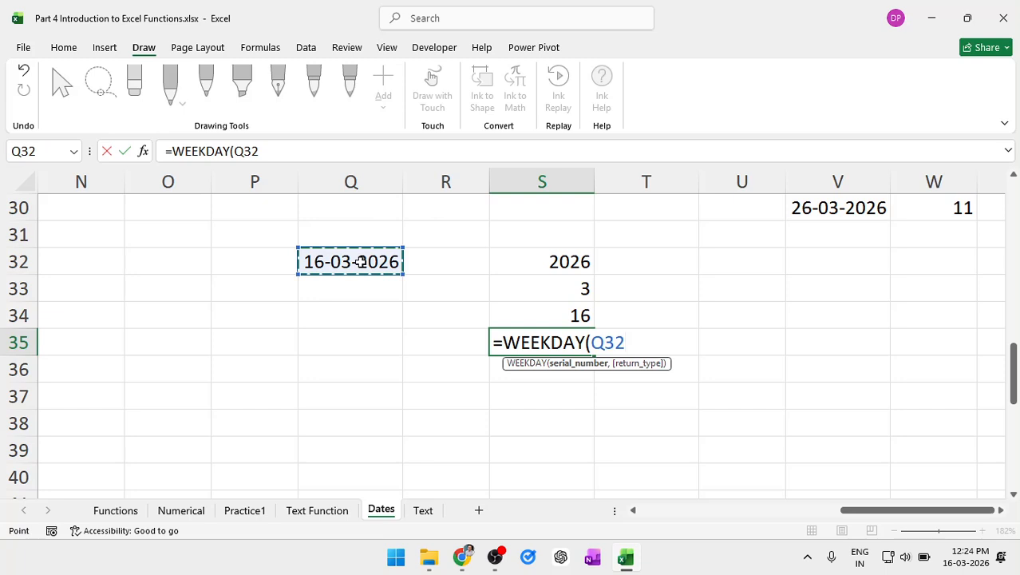
key(Return)
key(Up)
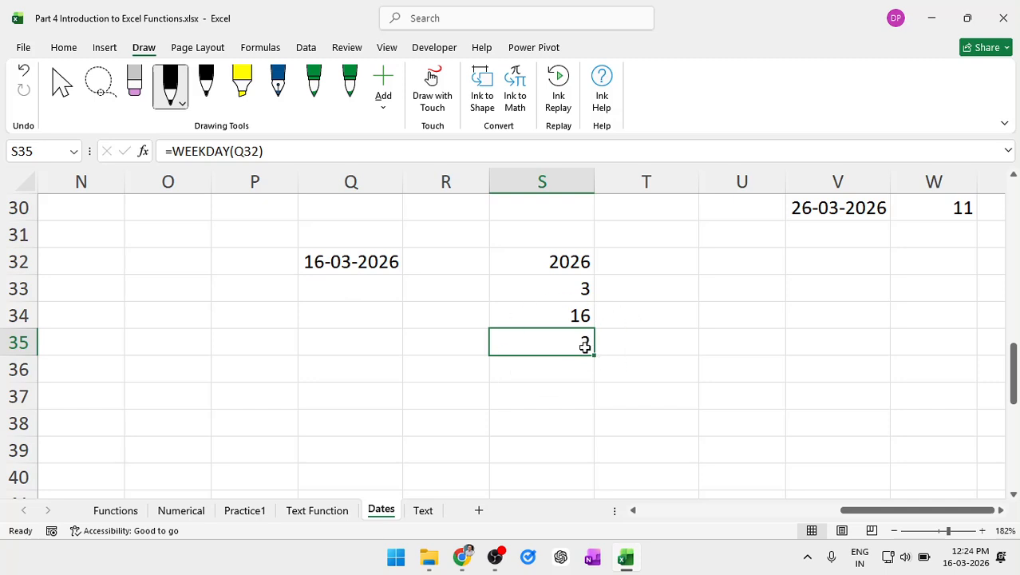
- Add return type 2, numbering Monday as 1 through Sunday as 7, so S35 holds =WEEKDAY(Q32,2)
double_click(559, 342)
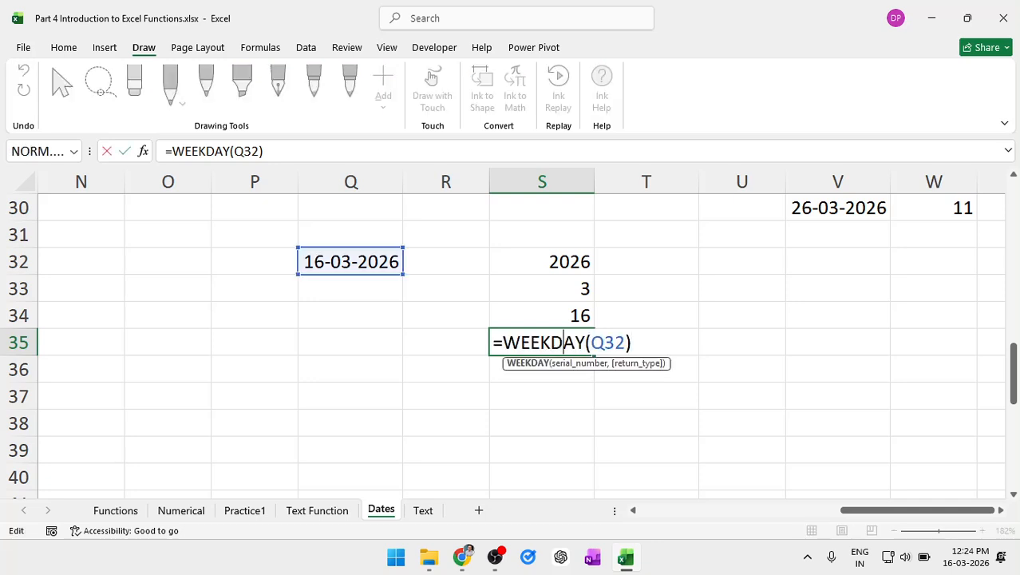
click(628, 341)
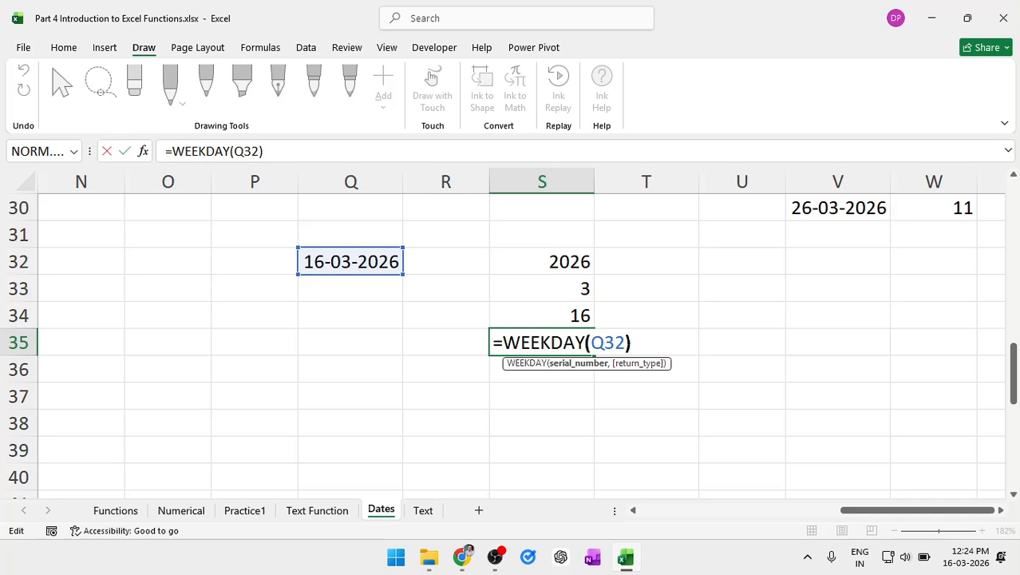
key(Delete)
text(,)
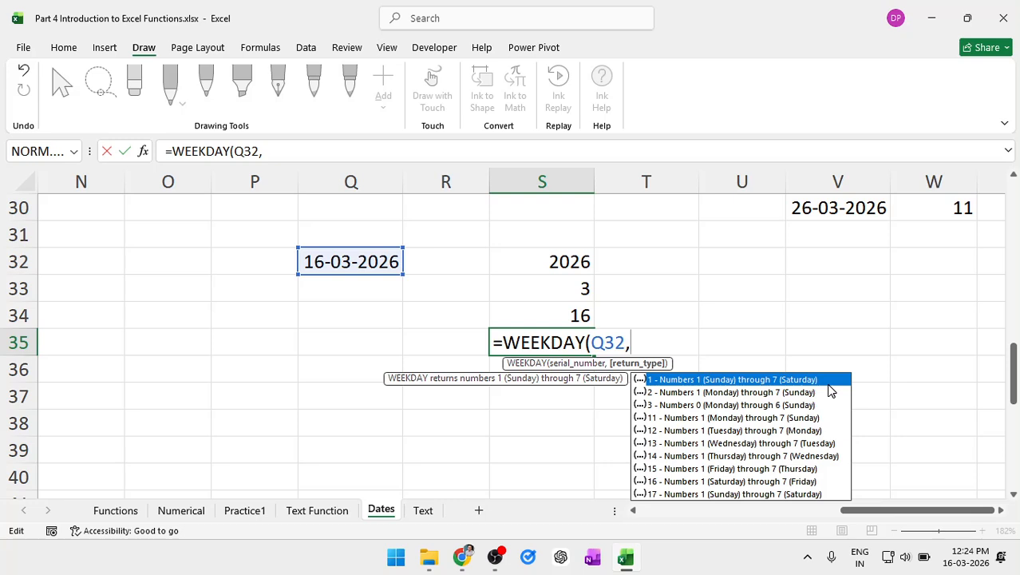
click(695, 394)
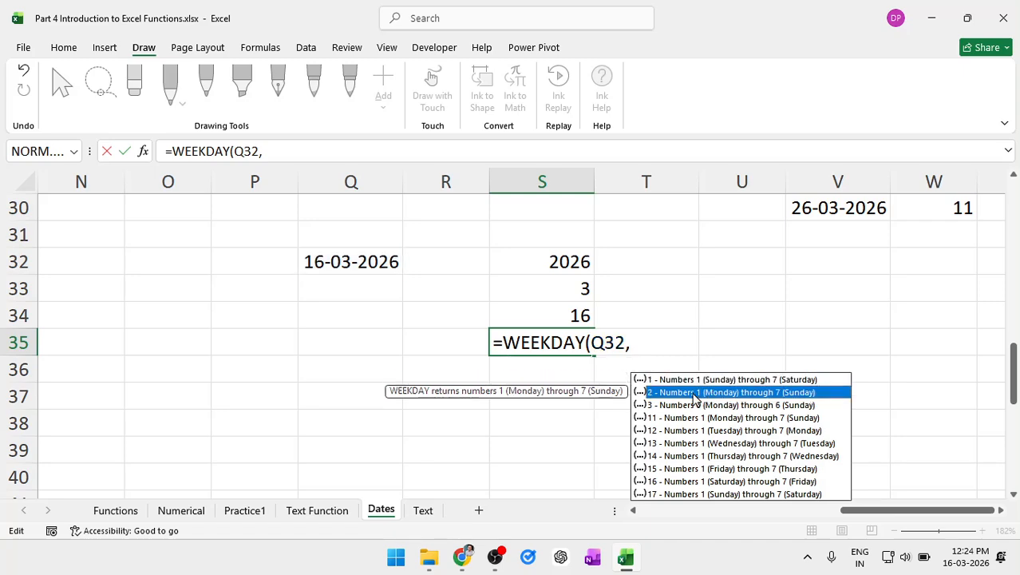
double_click(765, 394)
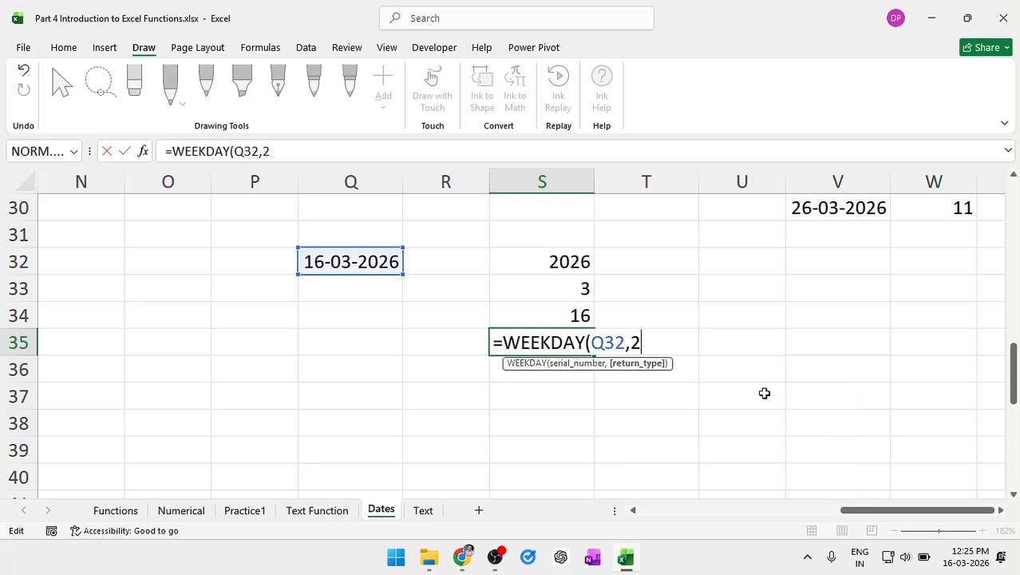
text())
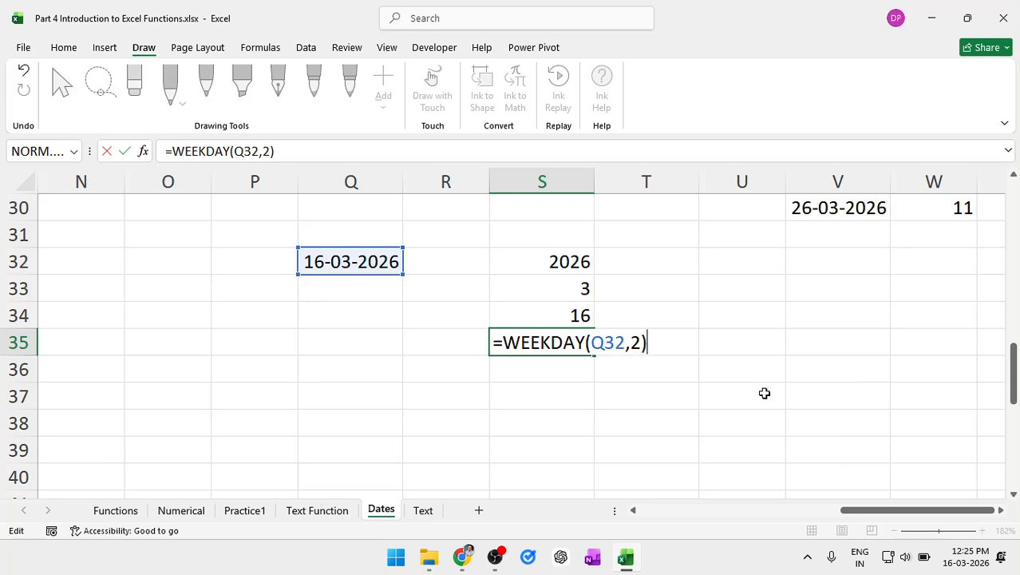
key(Return)
key(Up)
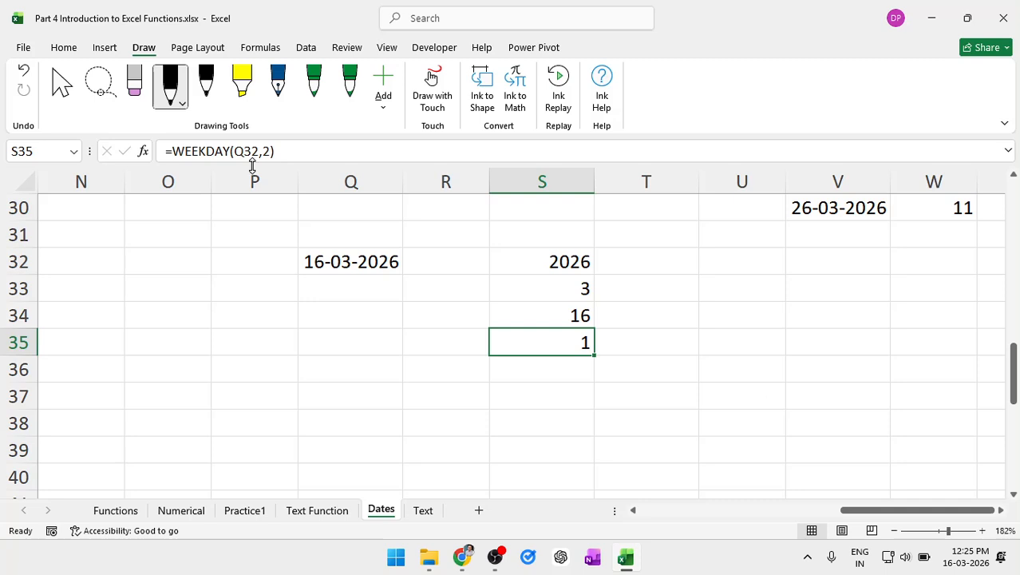
- Ink a bracket beside S32:S35, handwrite "name" beside the month and weekday results, and write "March" in row 33
click(170, 87)
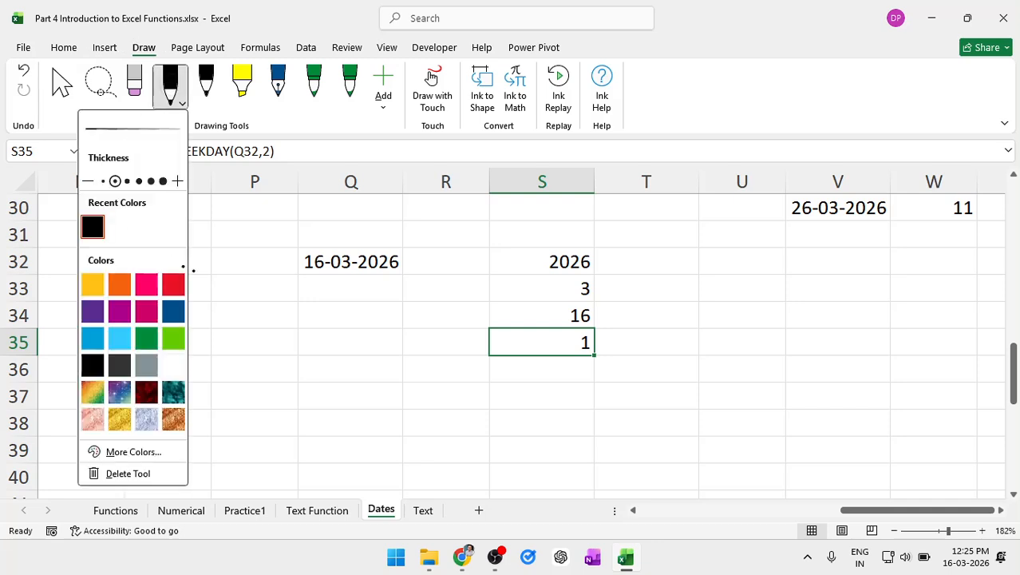
click(475, 254)
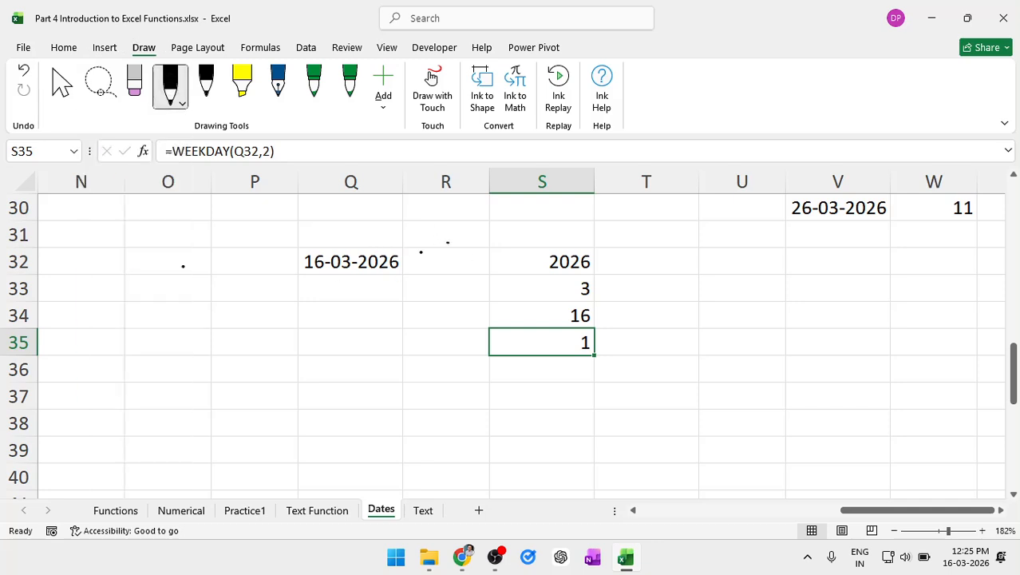
mouse_move(470, 281)
mouse_down()
mouse_move(500, 245)
mouse_move(479, 350)
mouse_up()
drag(601, 287, 680, 297)
drag(595, 341, 666, 343)
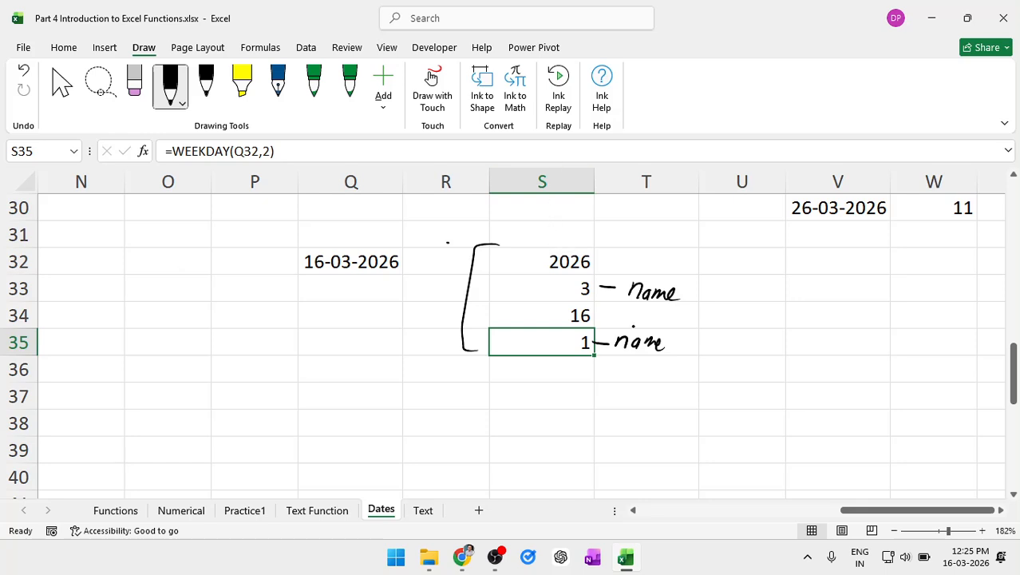
click(580, 294)
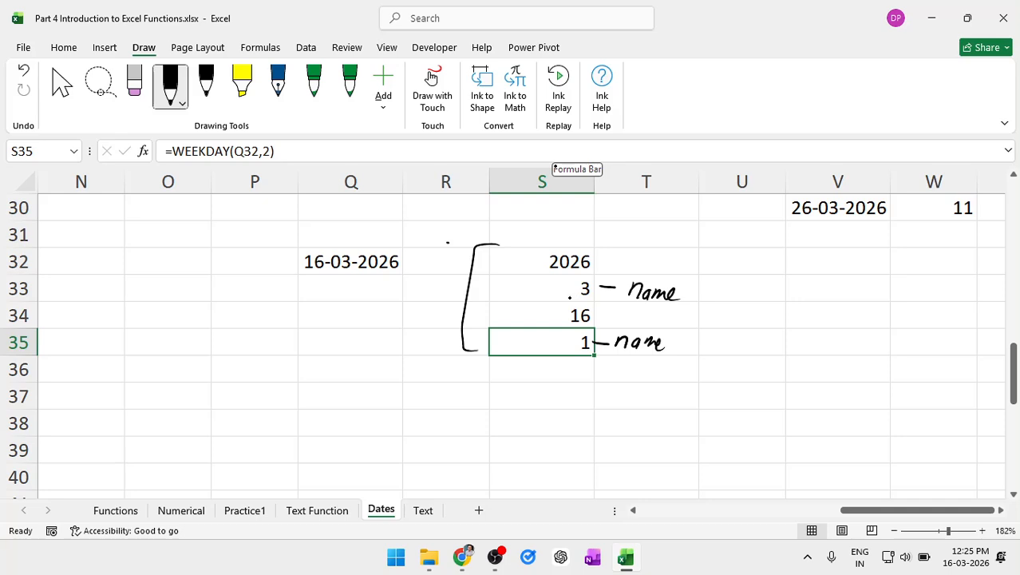
mouse_move(718, 299)
mouse_down()
mouse_move(736, 281)
mouse_move(796, 297)
mouse_up()
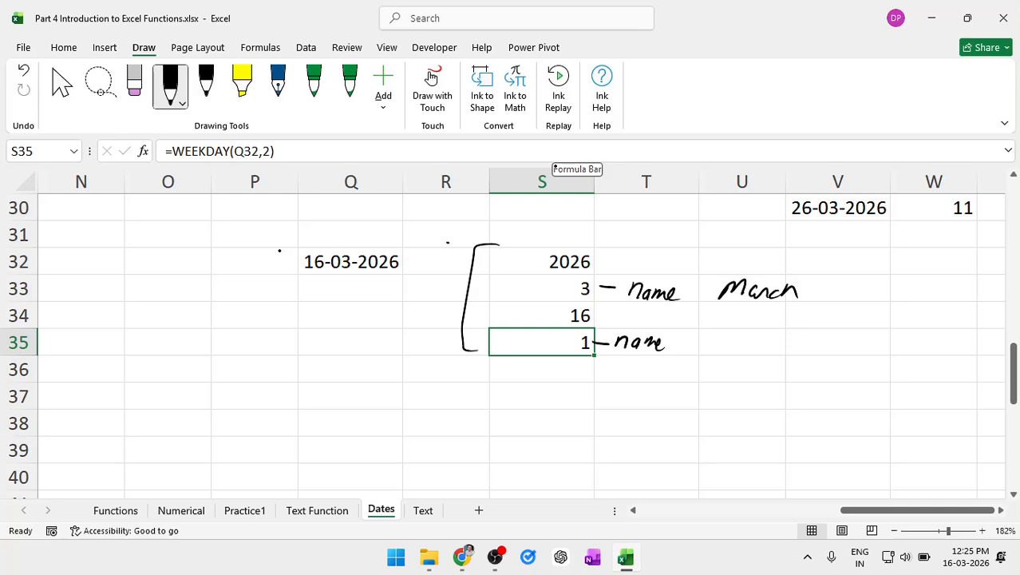
- Circle the date in Q32 in ink and draw an arrow down to a handwritten, double-underlined and circled "Text"
mouse_move(341, 243)
mouse_down()
mouse_move(285, 254)
mouse_move(435, 289)
mouse_move(329, 236)
mouse_up()
drag(372, 319, 371, 387)
drag(387, 371, 377, 383)
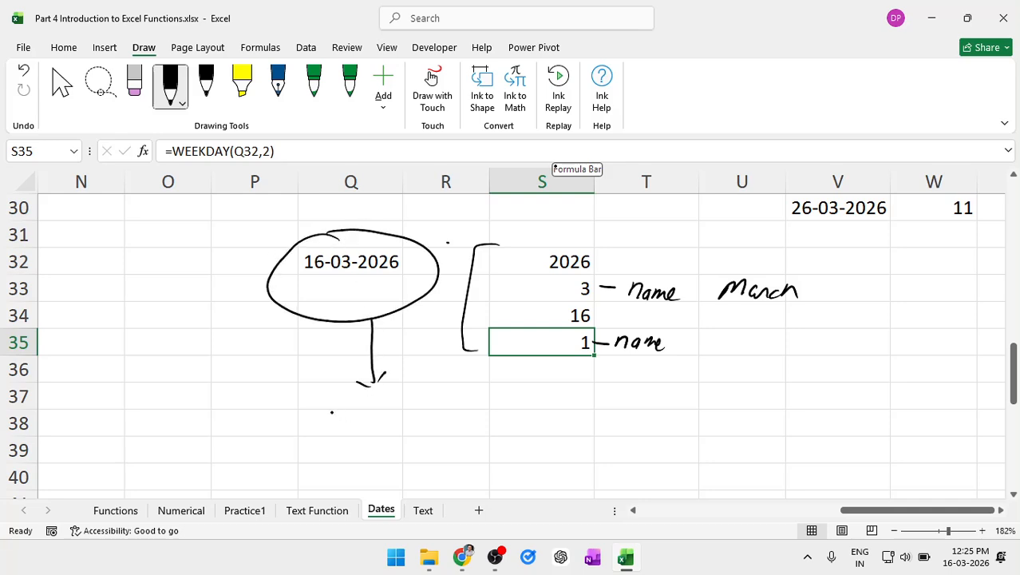
drag(318, 407, 338, 403)
mouse_move(328, 406)
mouse_down()
mouse_move(322, 431)
mouse_move(351, 423)
mouse_up()
drag(355, 418, 375, 424)
drag(387, 396, 379, 422)
drag(369, 420, 392, 409)
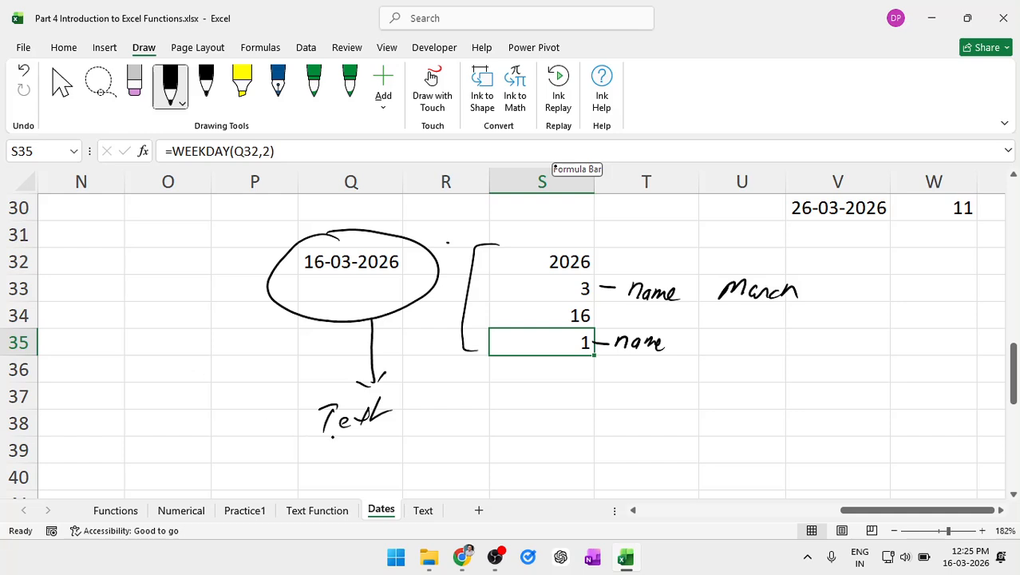
drag(321, 441, 383, 428)
drag(316, 456, 384, 438)
mouse_move(376, 380)
mouse_down()
mouse_move(289, 412)
mouse_move(382, 378)
mouse_up()
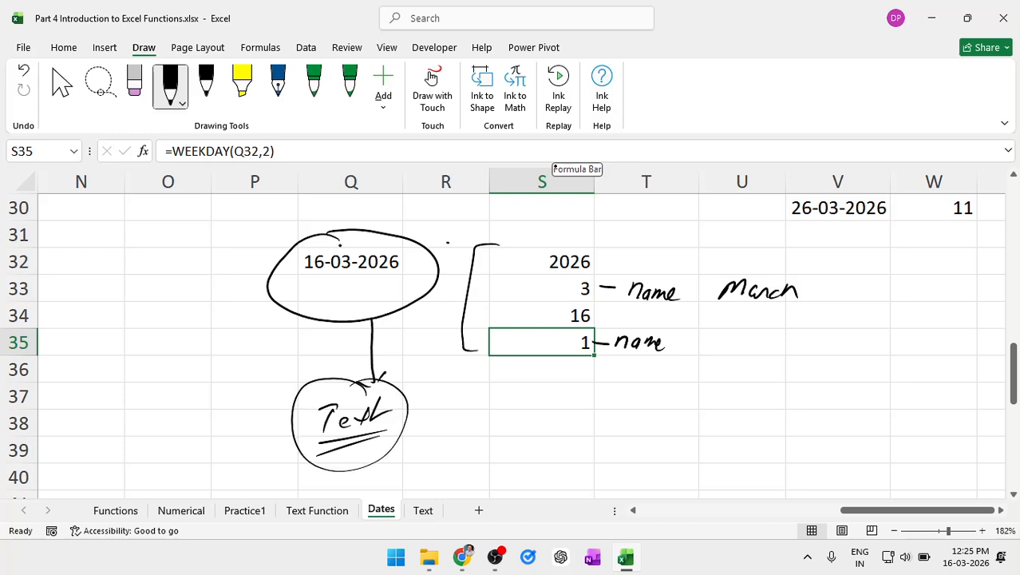
- Ink a line from the date to "Text" and an arrow from "Text" to the underlined letters D, M and Y
drag(354, 264, 369, 384)
drag(411, 414, 475, 413)
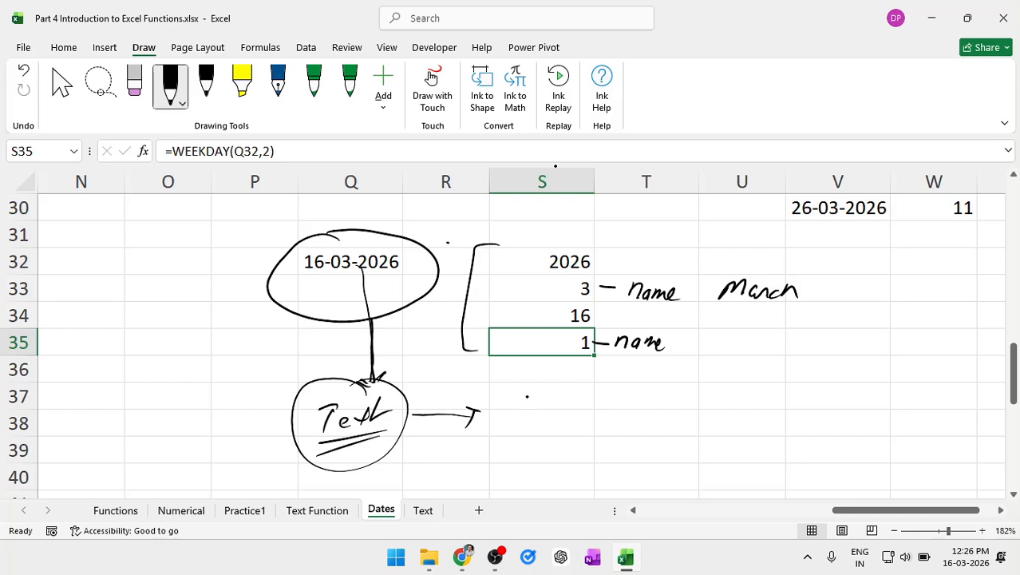
mouse_move(525, 395)
mouse_down()
mouse_move(525, 412)
mouse_move(536, 411)
mouse_move(527, 414)
mouse_up()
mouse_move(617, 411)
mouse_down()
mouse_move(631, 399)
mouse_move(643, 407)
mouse_up()
drag(717, 388, 718, 417)
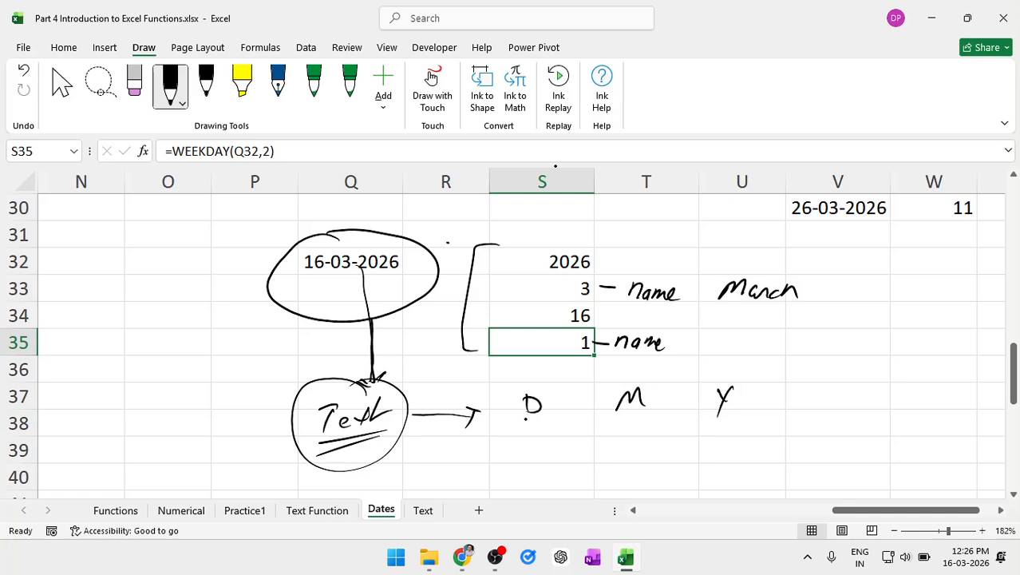
drag(524, 419, 543, 420)
drag(613, 417, 729, 417)
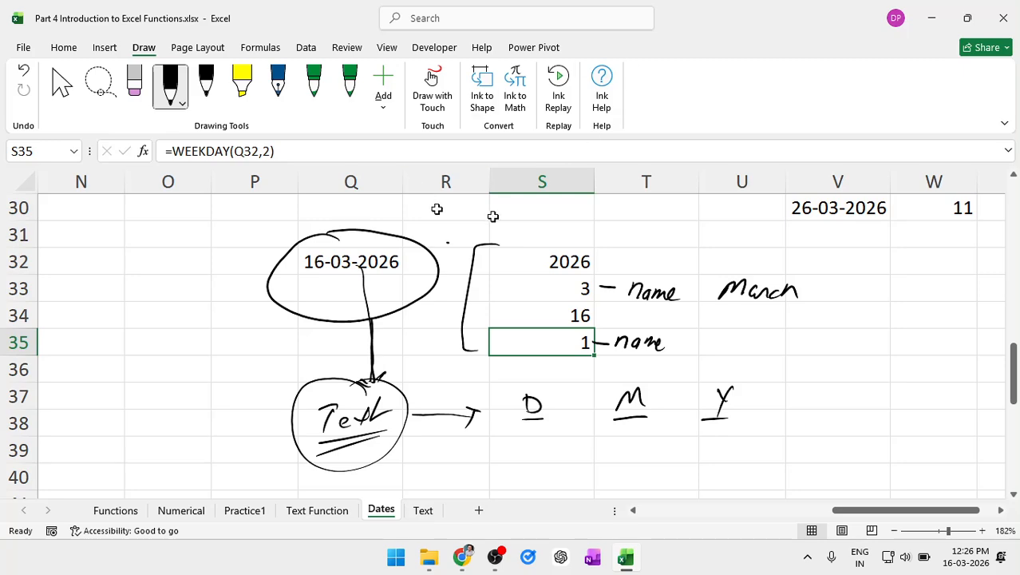
- Enter today's date, 16-03-2026, in cell Q41 below the ink notes
scroll(682, 416, down, 3)
click(373, 288)
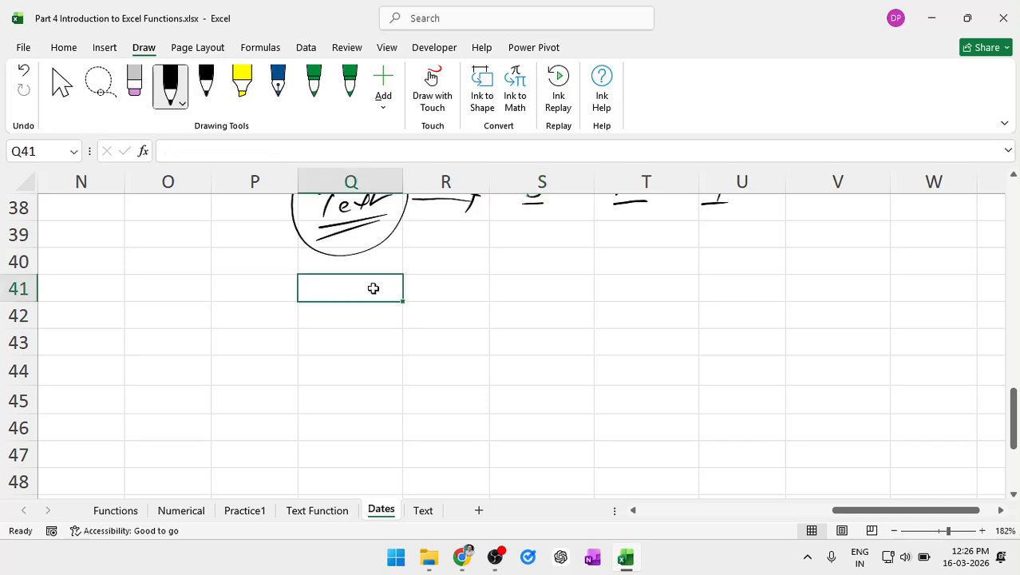
key(ctrl+semicolon)
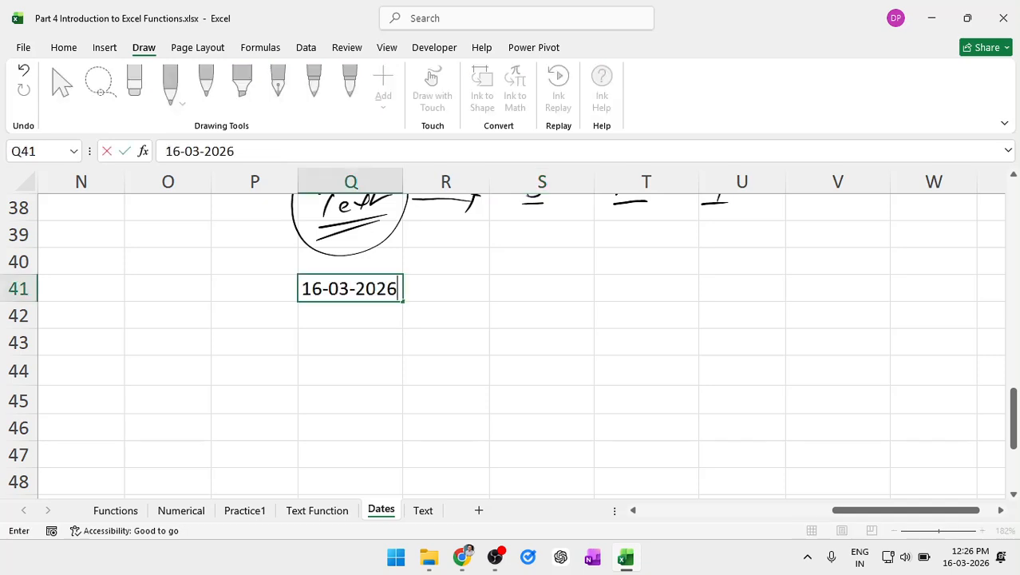
key(Tab)
- Extract the day of the date in Q41 as text with the formula =TEXT(Q41,"d") in S41
key(Tab)
scroll(373, 288, down, 2)
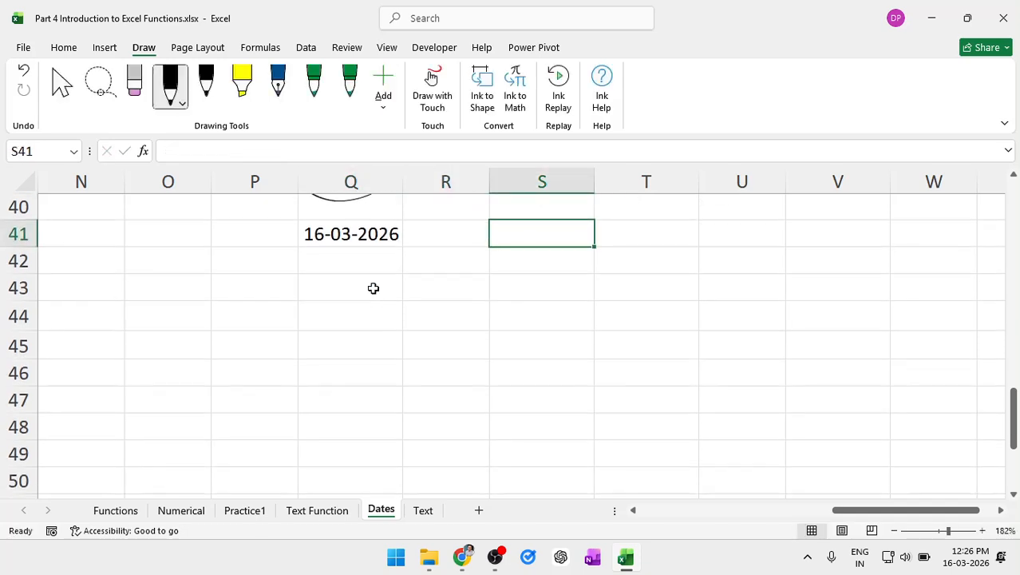
key(F2)
text(=text)
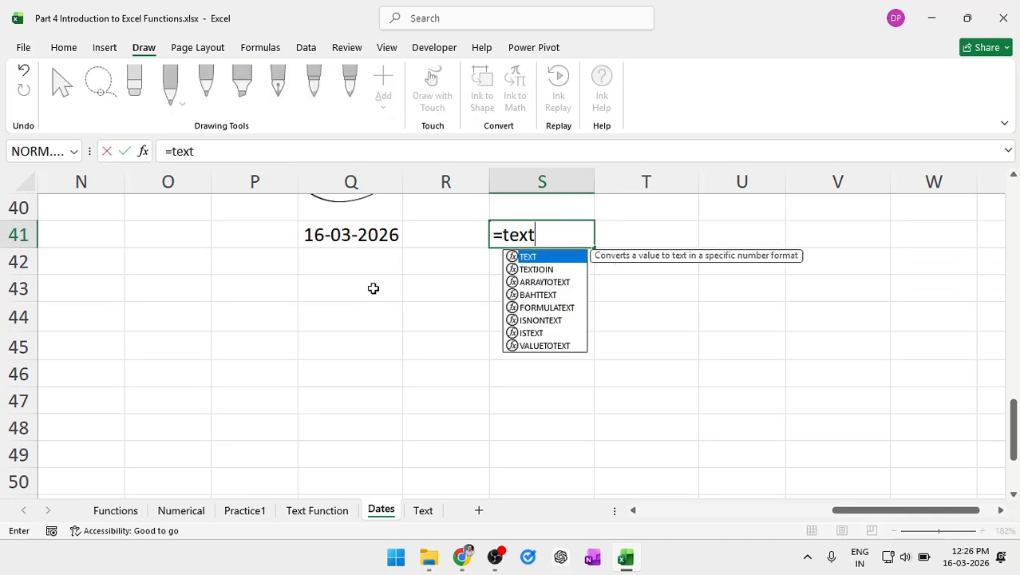
key(Tab)
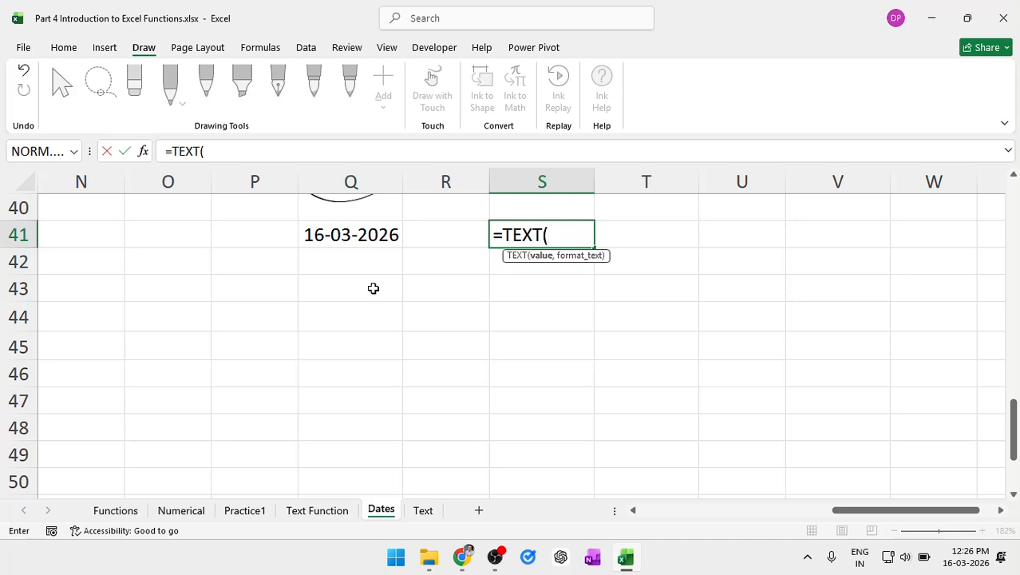
click(354, 227)
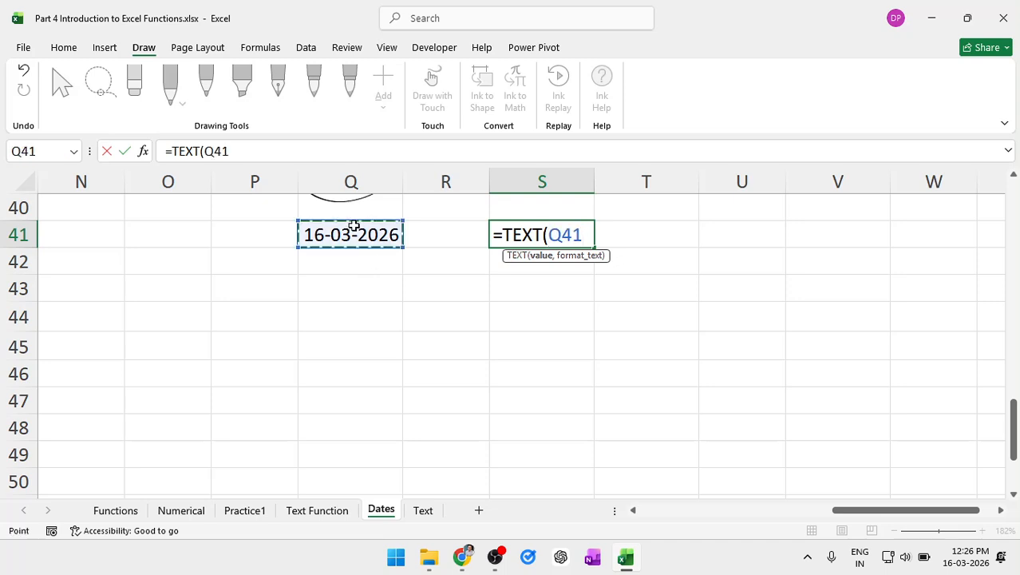
text(,)
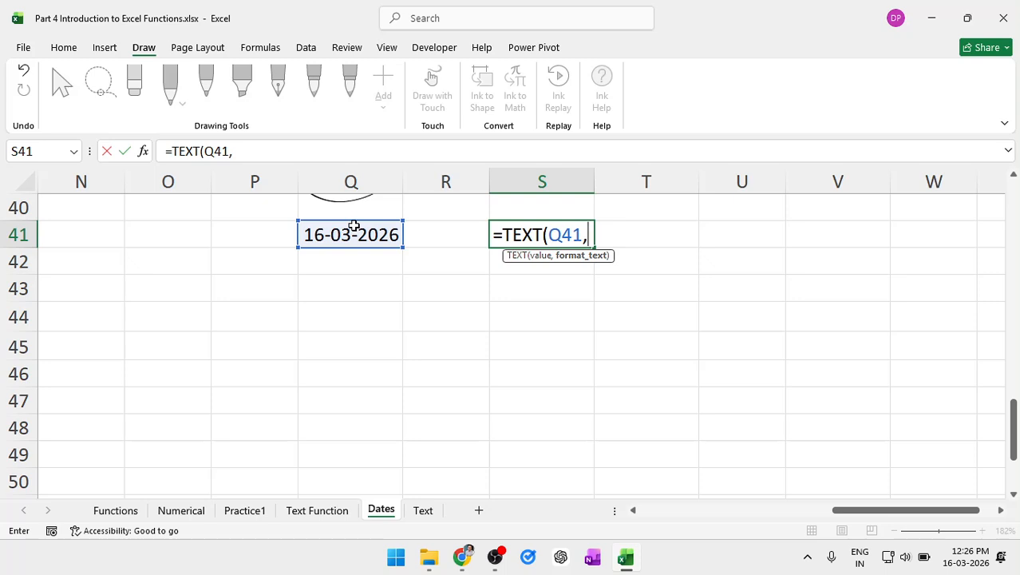
text("d"))
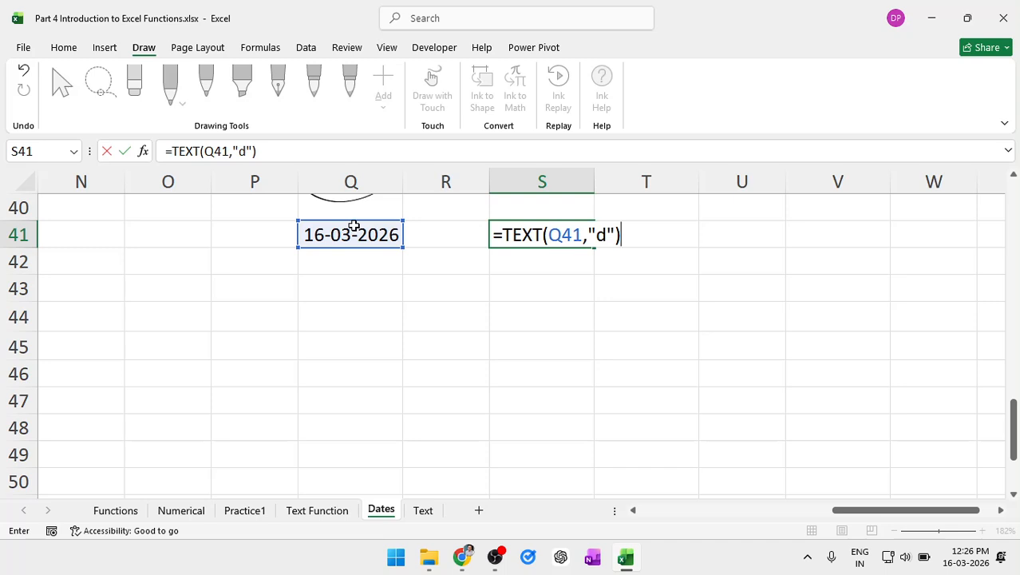
key(Return)
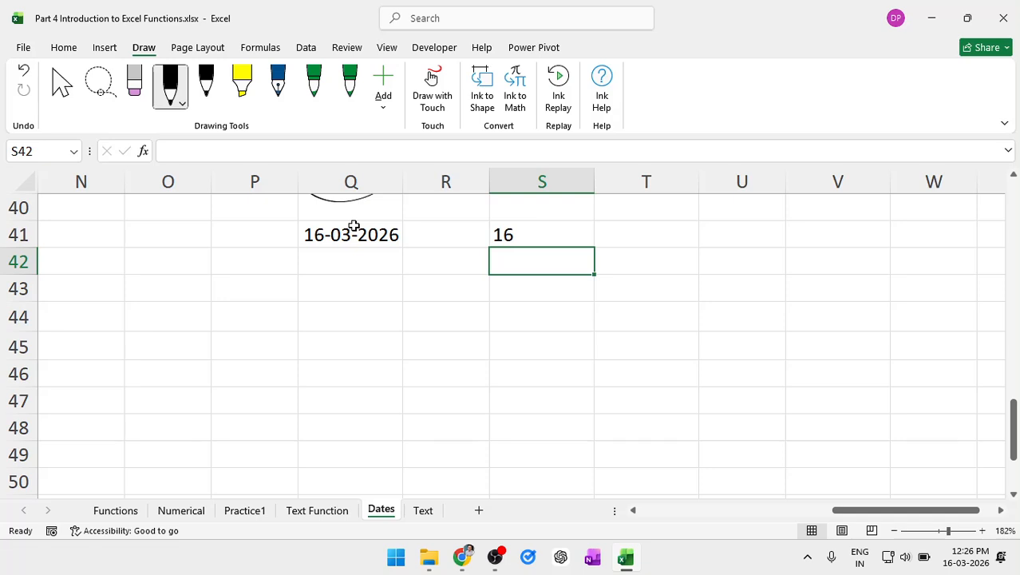
- Change the date in Q41 to 06-03-2026 to test a single-digit day
double_click(309, 235)
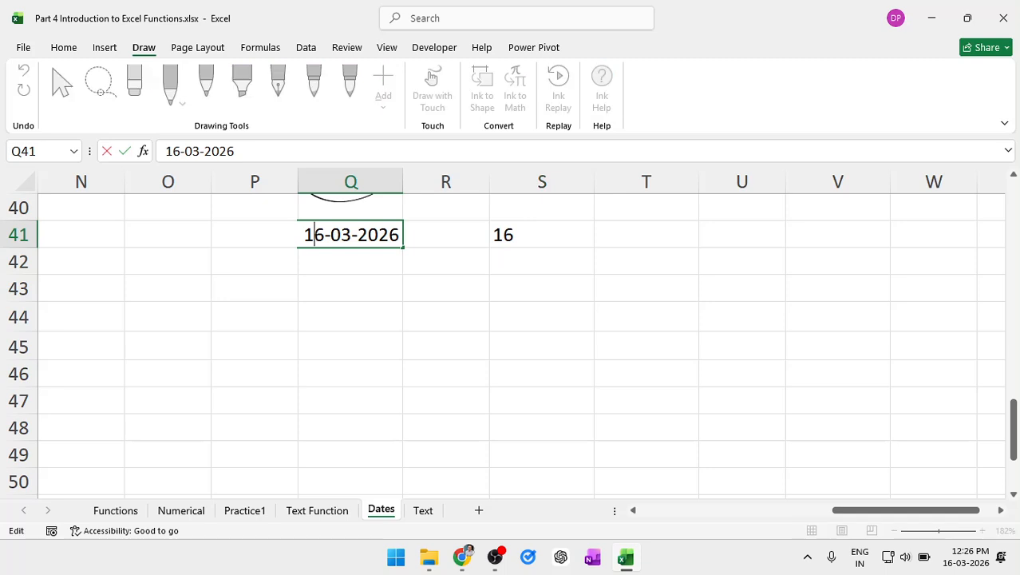
key(BackSpace)
text(0)
key(Return)
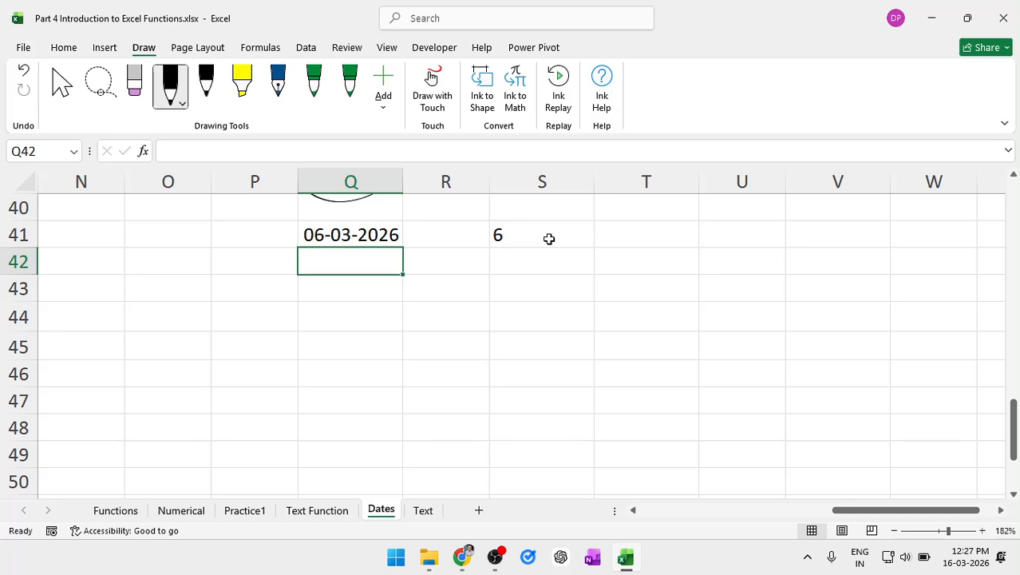
- Change the format code of the TEXT formula in S41 to "dd" for a two-digit day
click(547, 237)
double_click(548, 237)
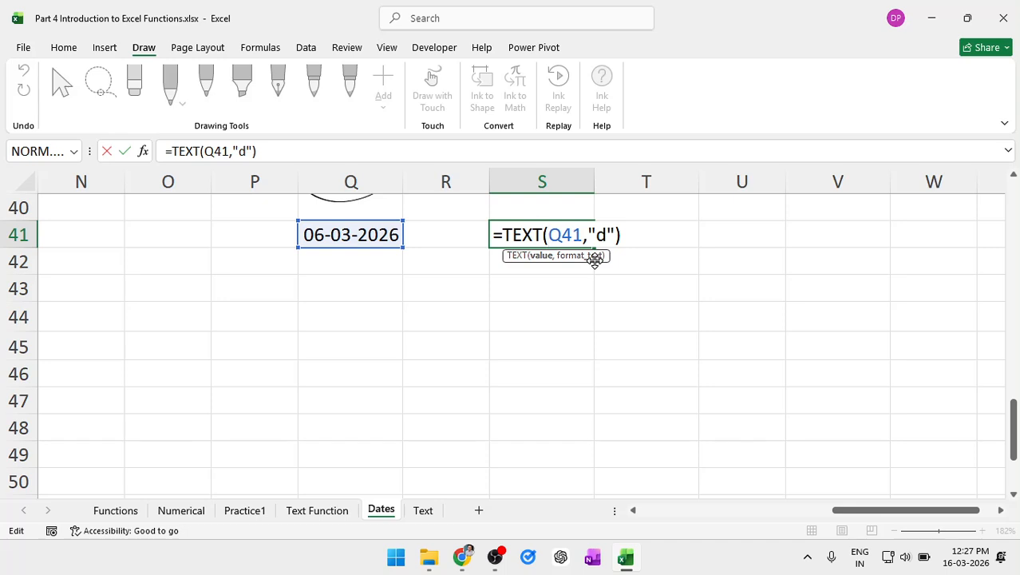
key(Right)
key(Right)
key(Right)
key(Right)
key(Right)
key(Right)
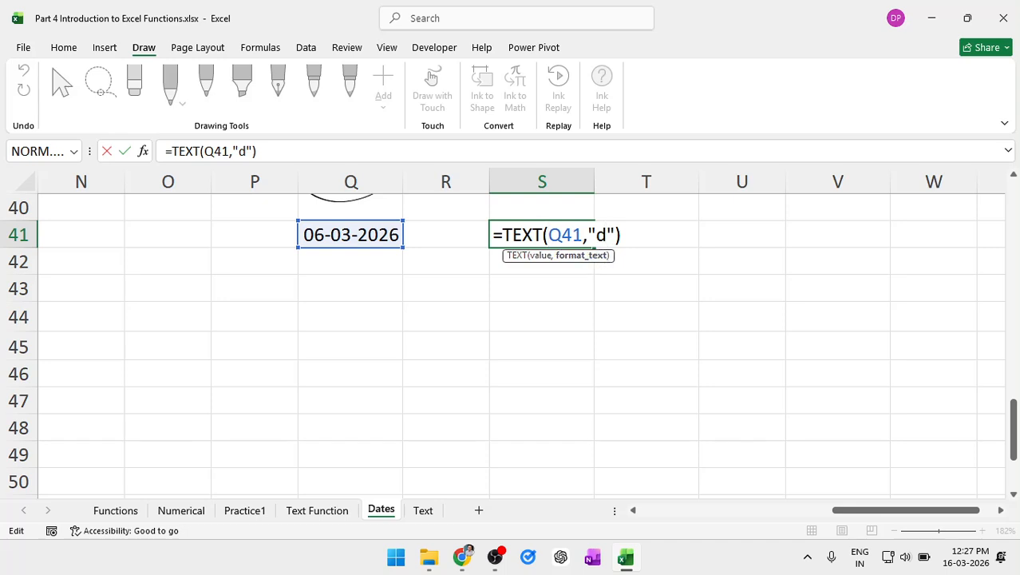
text(d)
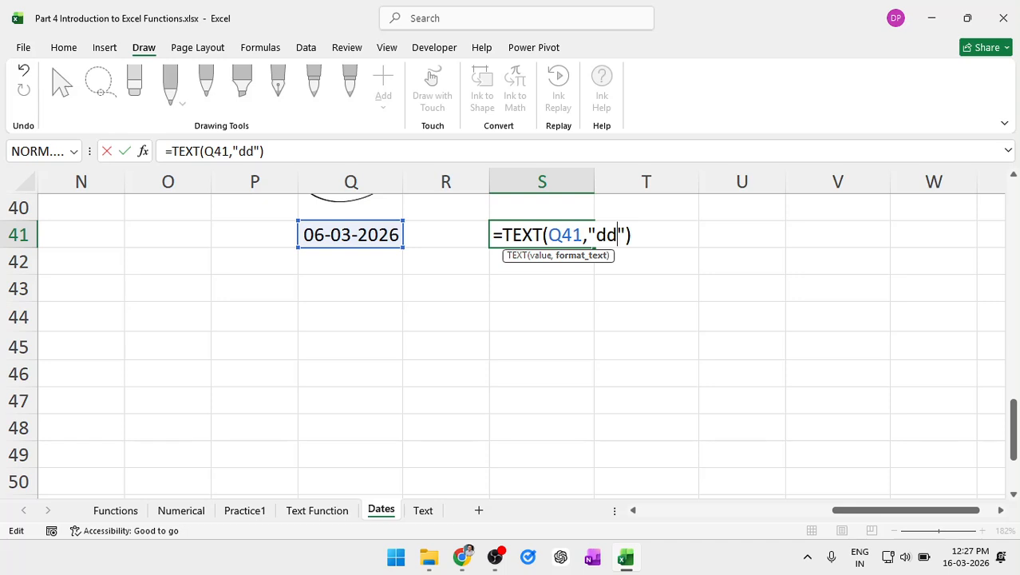
key(Return)
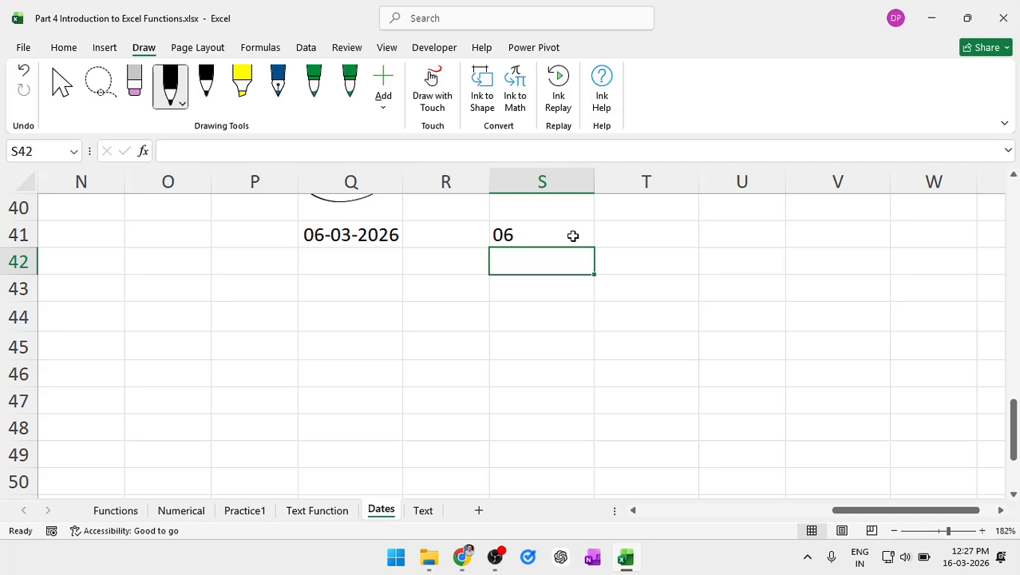
- Change the format code of the TEXT formula in S41 to "ddd" for the abbreviated weekday name
double_click(573, 236)
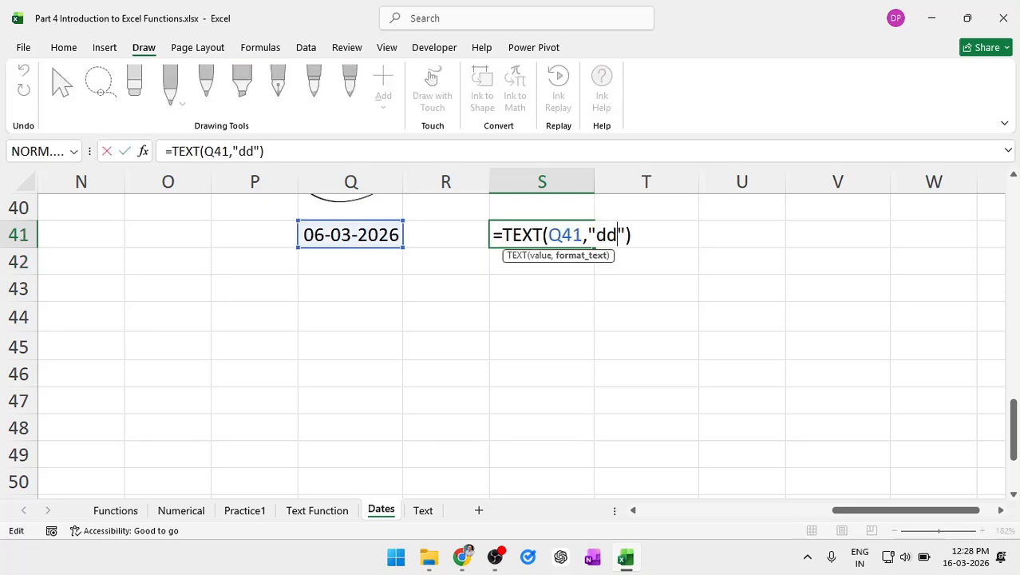
text(d)
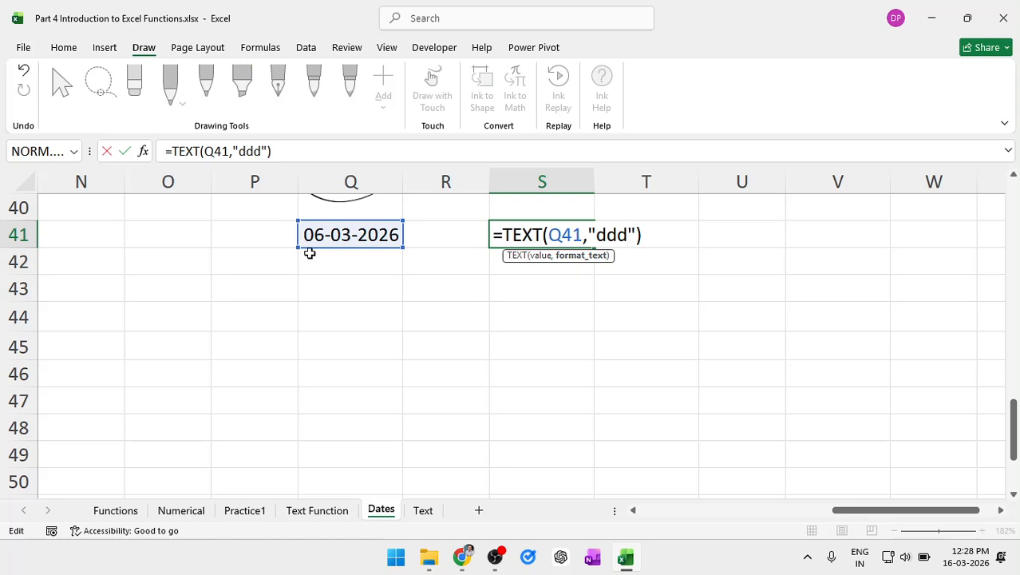
key(Return)
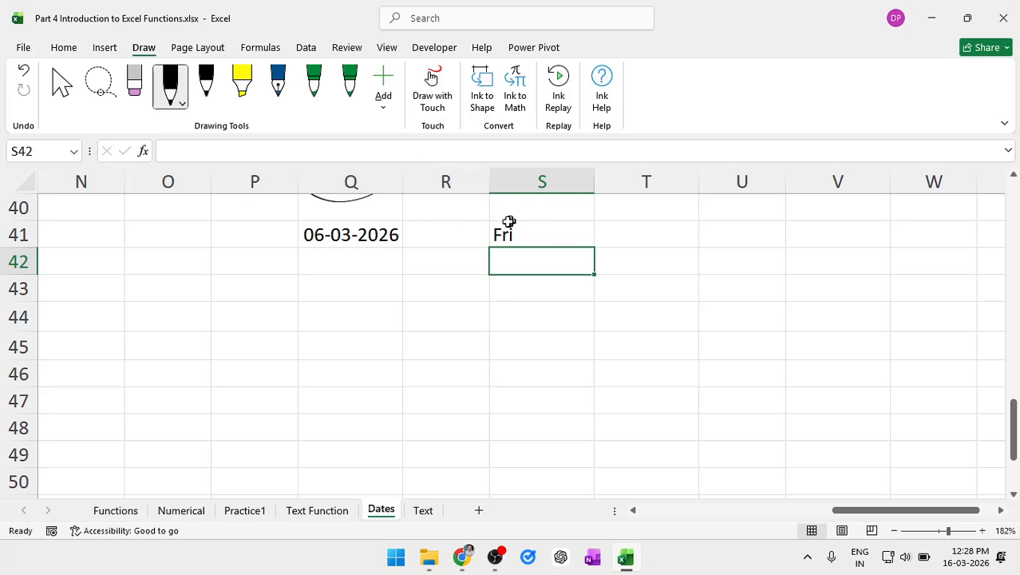
- Extend the format code of the TEXT formula in S41 to "dddd" for the full weekday name
click(547, 237)
double_click(547, 238)
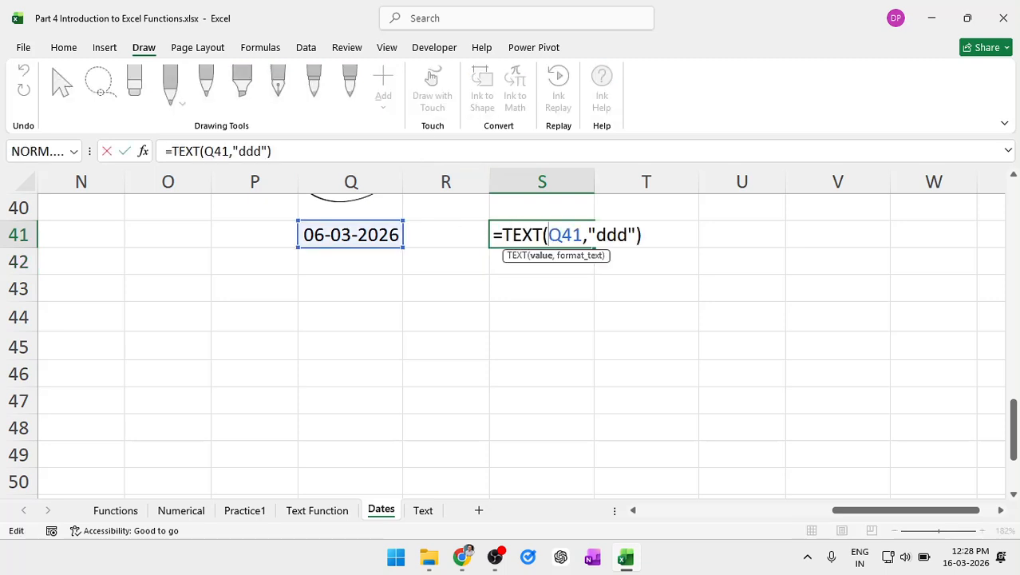
click(627, 235)
text(d)
key(Return)
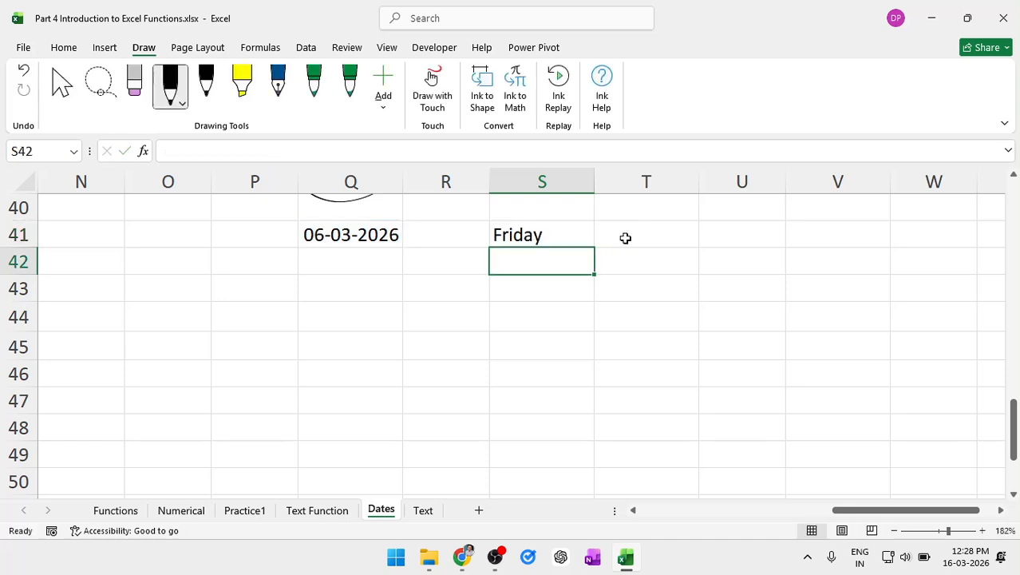
- Examine the day, month and year entries in the Format Code table on the Text sheet and return to the Dates sheet
click(423, 510)
scroll(617, 425, right, 6)
scroll(617, 425, down, 2)
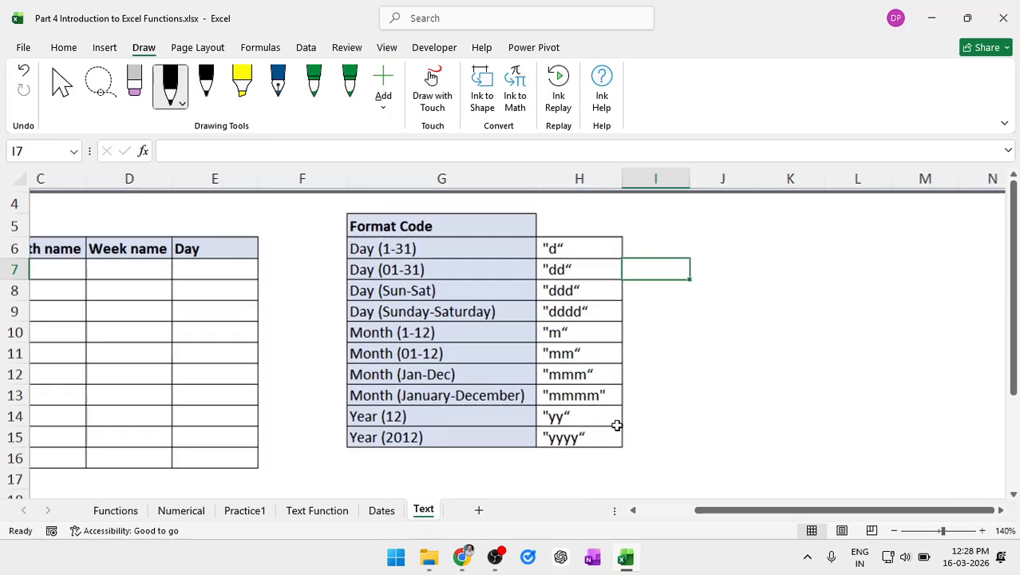
scroll(617, 425, left, 1)
scroll(617, 425, up, 1)
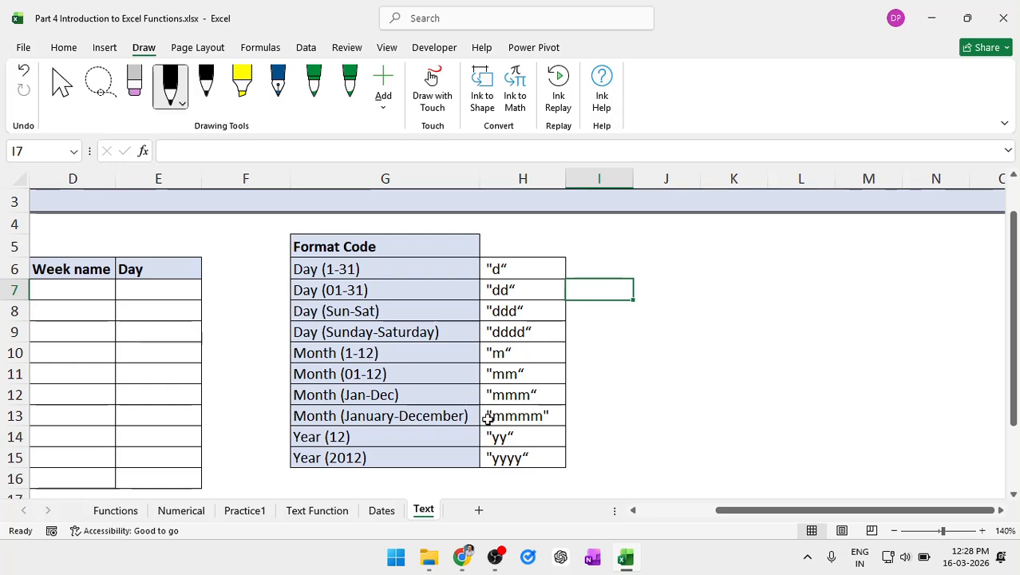
click(397, 510)
scroll(474, 280, up, 1)
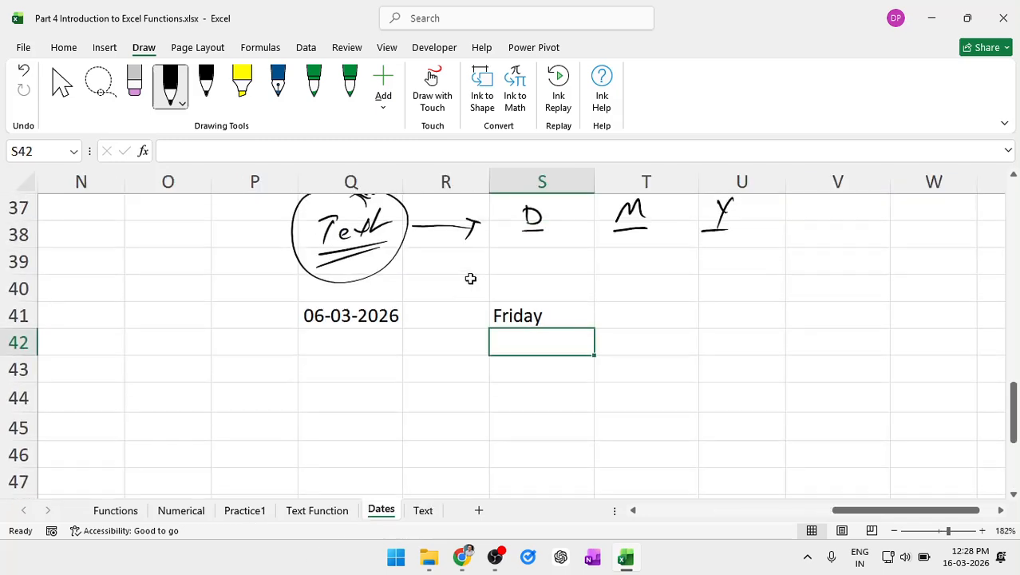
scroll(470, 278, down, 1)
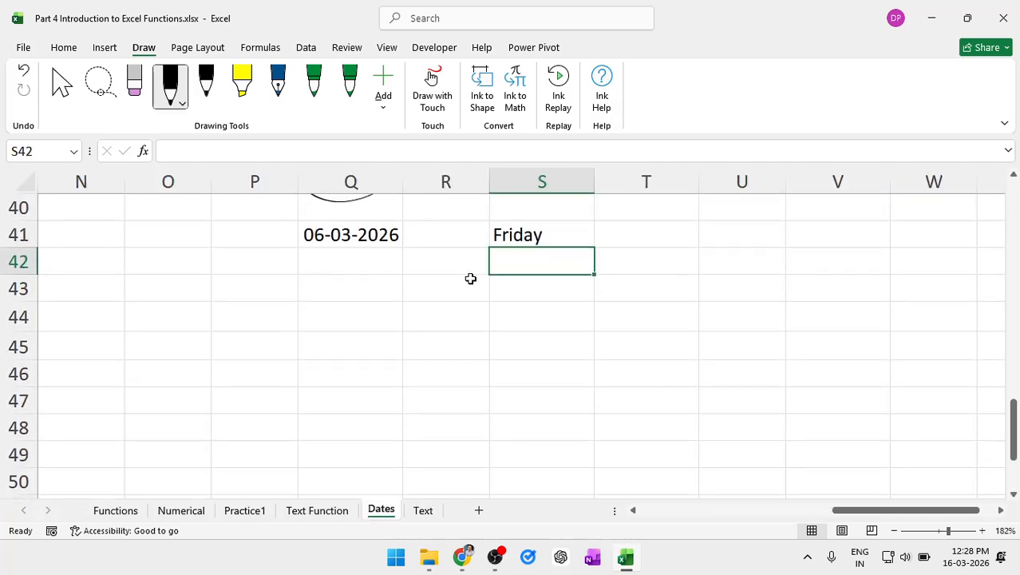
- Replace the format code of the TEXT formula in S41 with "mmm" for the abbreviated month name
double_click(571, 239)
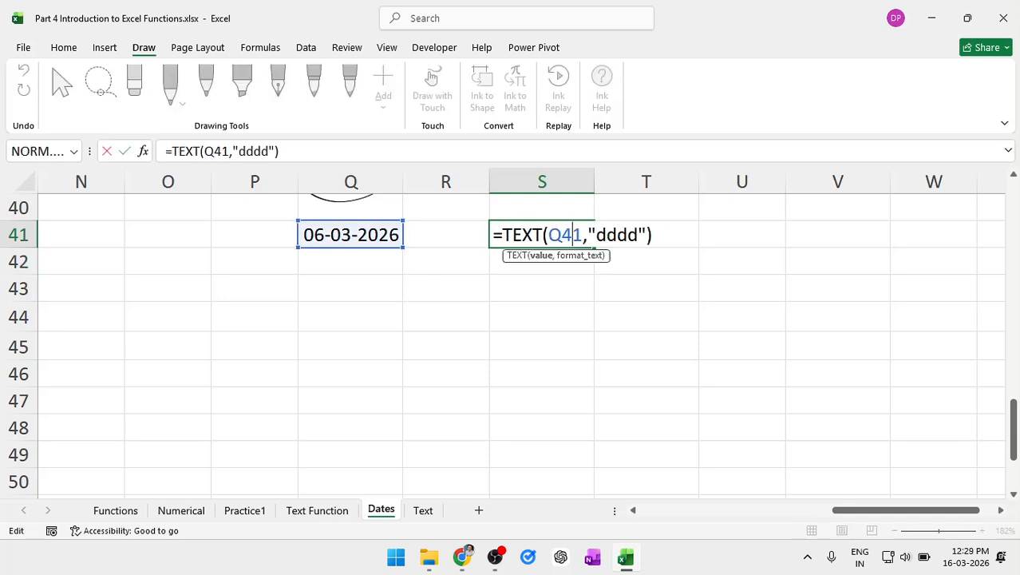
key(Right)
key(Right)
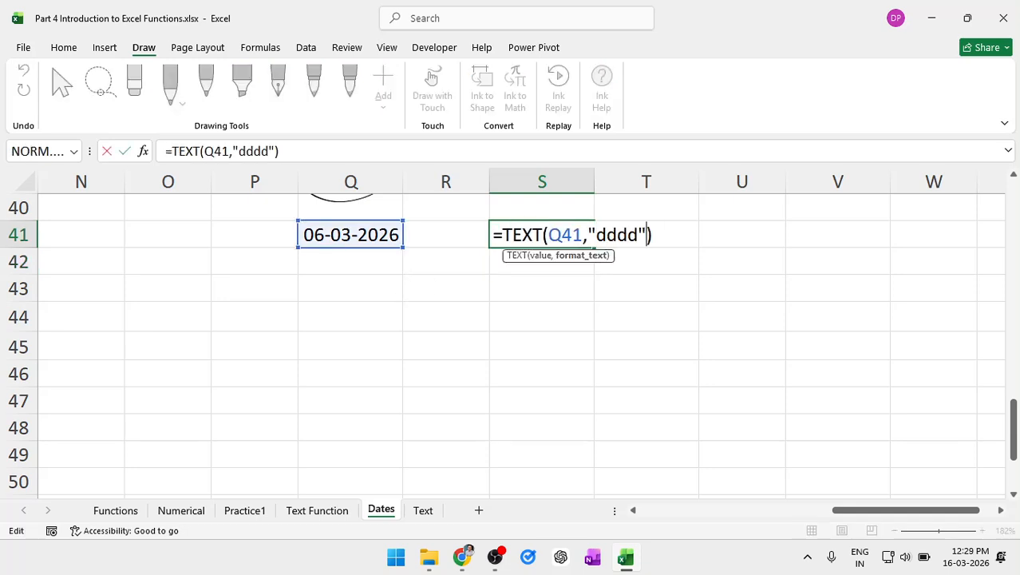
key(Left)
key(BackSpace)
key(BackSpace)
key(BackSpace)
key(BackSpace)
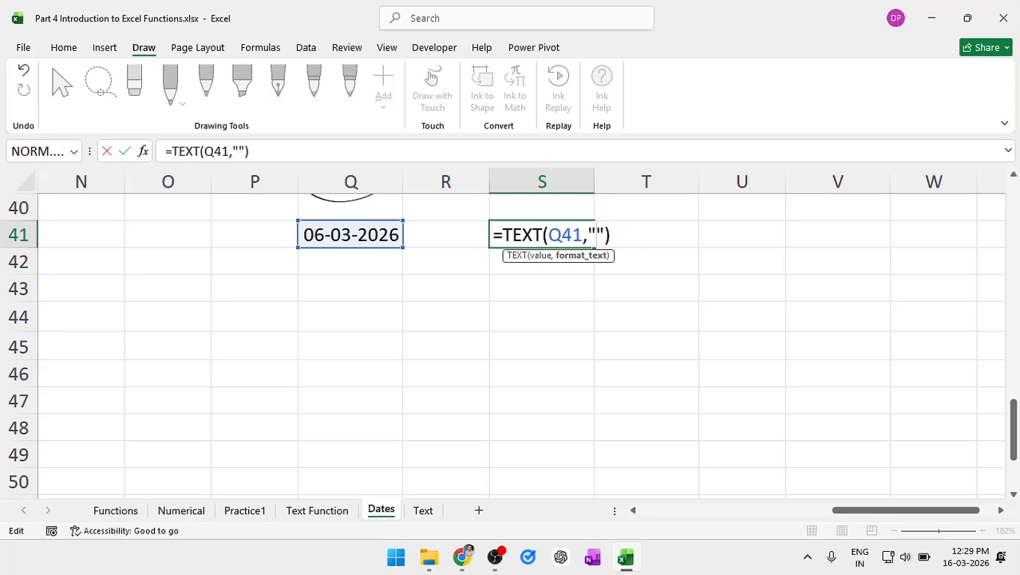
text(mmm)
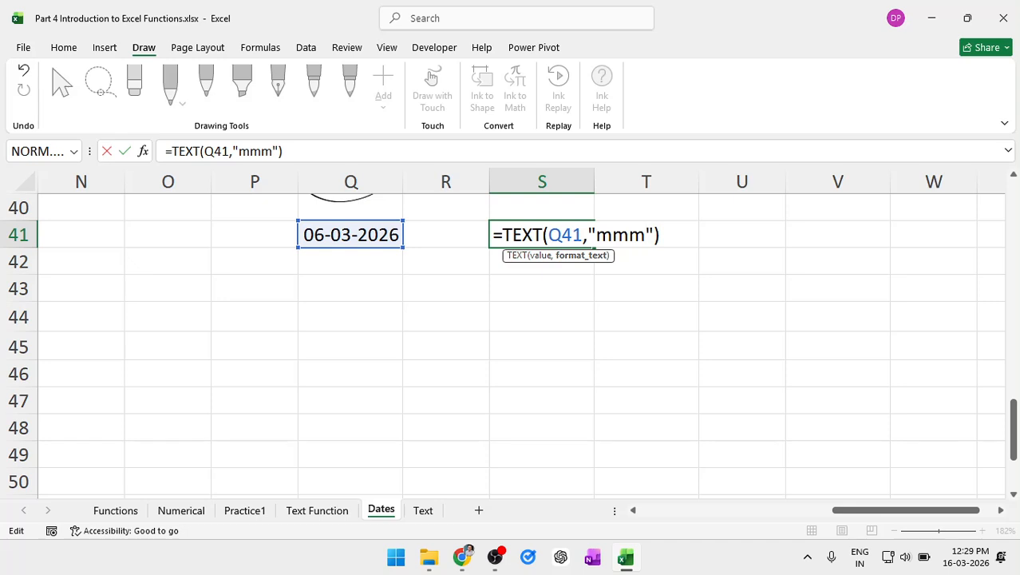
key(Return)
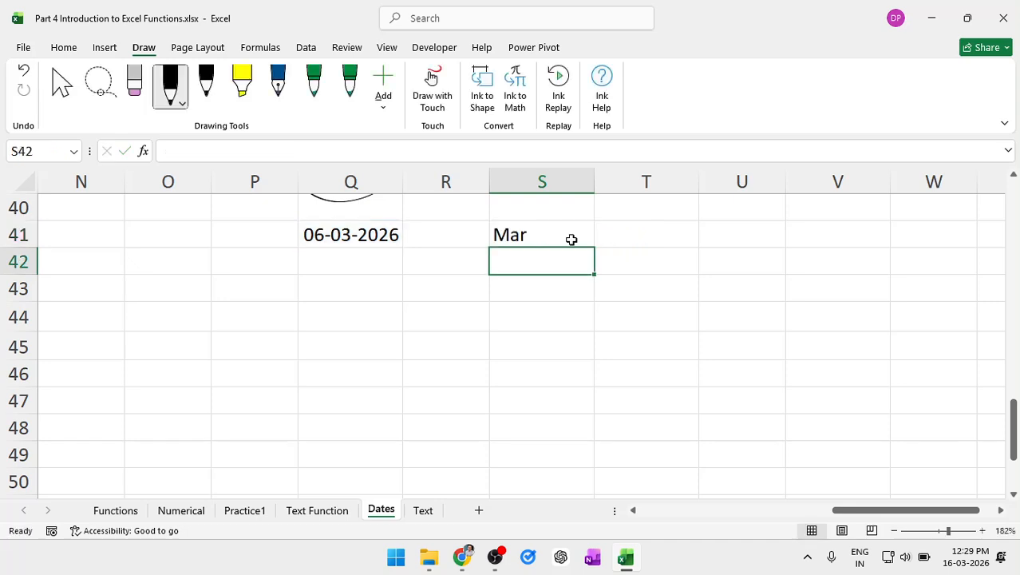
- Extend the format code of the TEXT formula in S41 to "mmmm" for the full month name
click(572, 240)
double_click(580, 237)
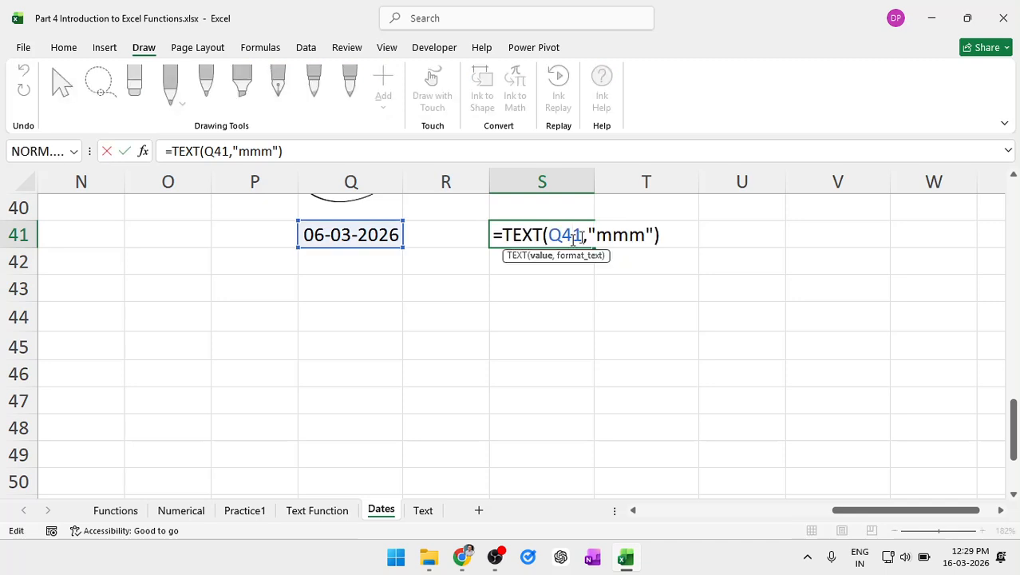
text(m)
key(Return)
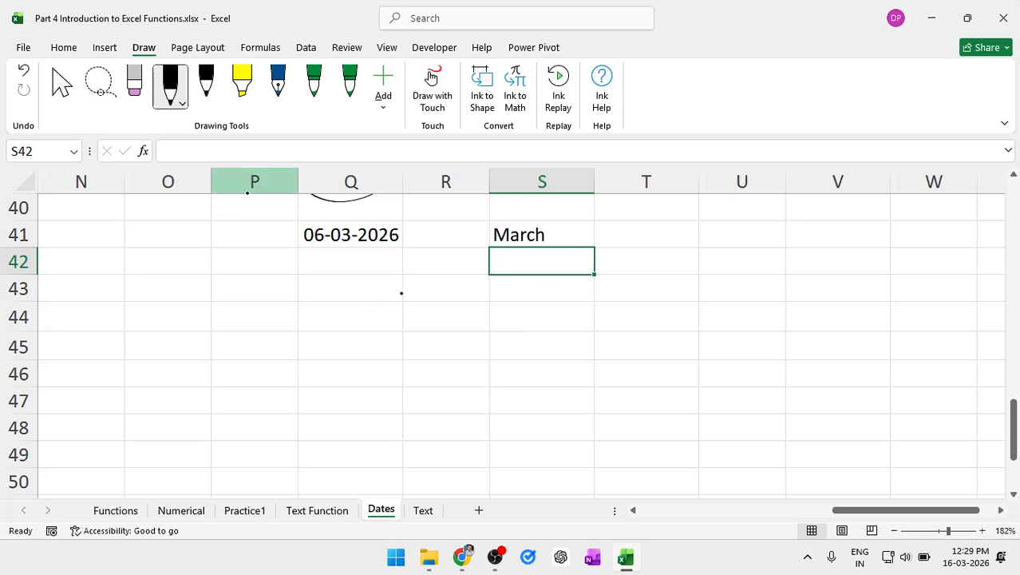
- Handwrite the target result "Mar-06" in ink below the formula and underline the day in Q41
drag(393, 305, 478, 297)
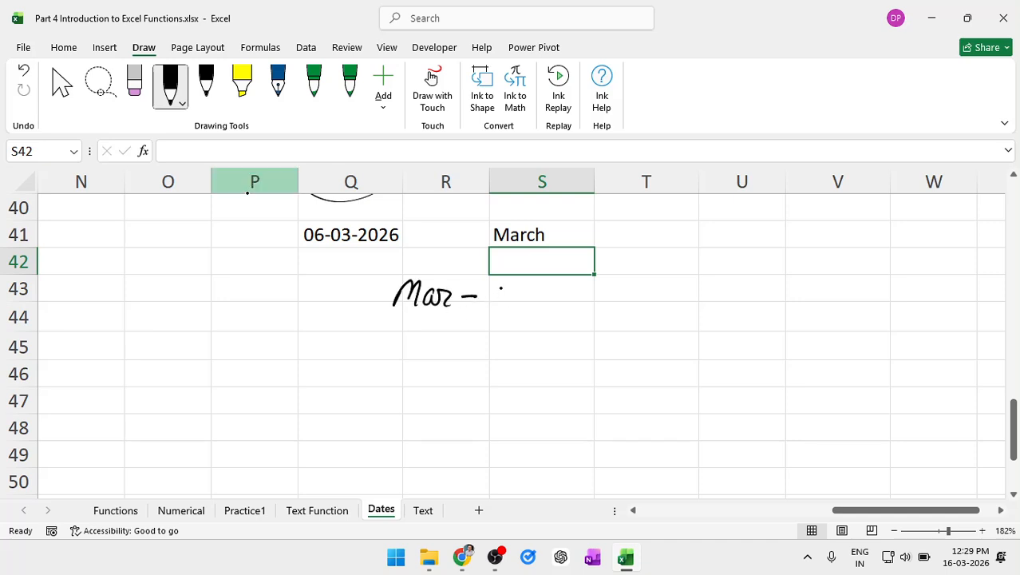
mouse_move(501, 290)
mouse_down()
mouse_move(490, 300)
mouse_move(502, 292)
mouse_up()
drag(529, 281, 518, 296)
drag(297, 244, 316, 241)
drag(416, 310, 417, 316)
- Handwrite the matching format code "MMM-DD" in quotation marks in ink below the "Mar-06" note
mouse_move(356, 361)
mouse_down()
mouse_move(359, 350)
mouse_move(404, 356)
mouse_move(416, 335)
mouse_move(432, 351)
mouse_up()
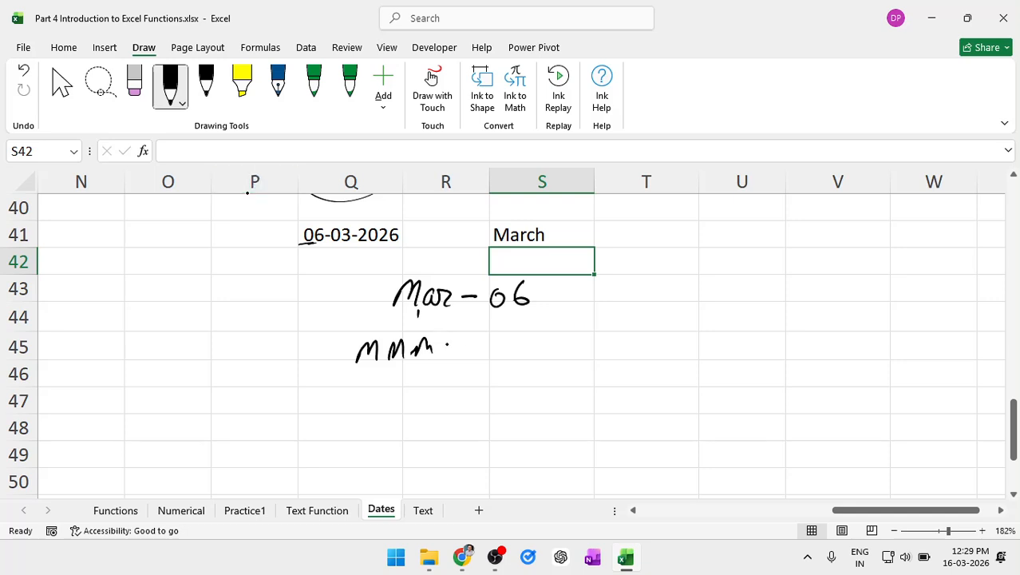
drag(444, 345, 465, 344)
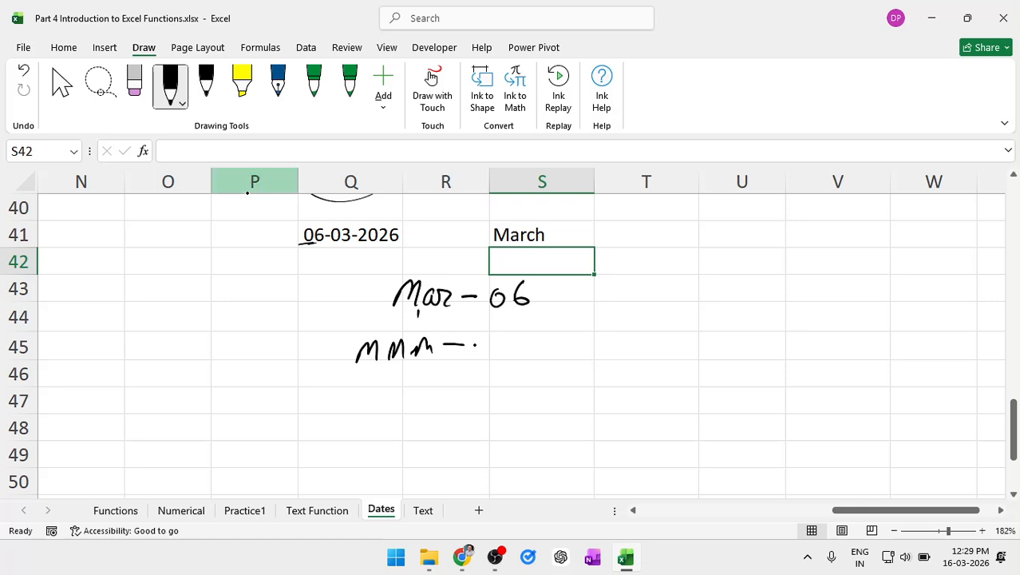
drag(476, 338, 475, 354)
mouse_move(477, 337)
mouse_down()
mouse_move(477, 354)
mouse_move(497, 357)
mouse_up()
drag(500, 337, 503, 356)
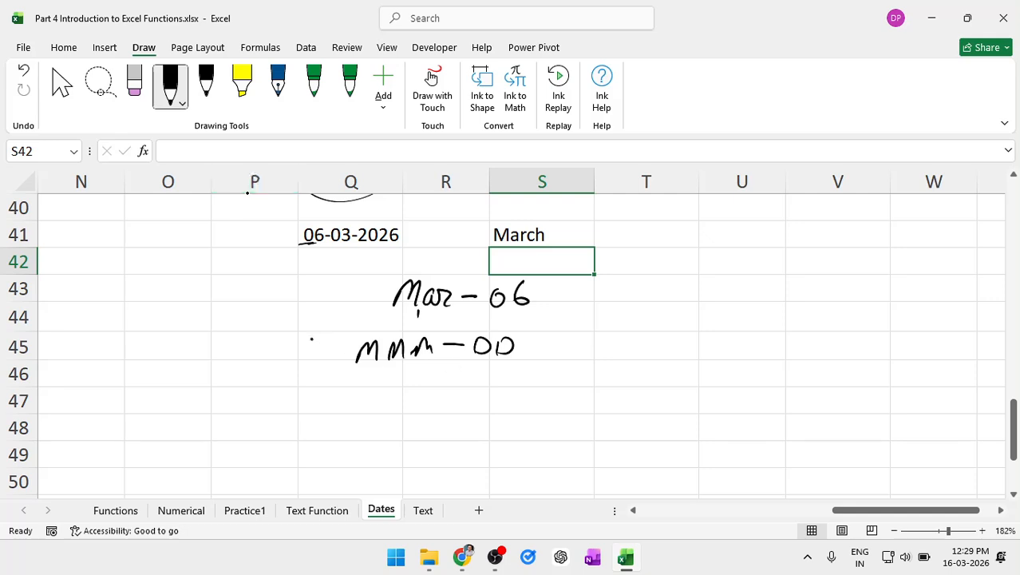
drag(334, 330, 340, 340)
drag(543, 327, 538, 340)
mouse_move(549, 326)
mouse_down()
mouse_move(548, 335)
mouse_move(557, 326)
mouse_up()
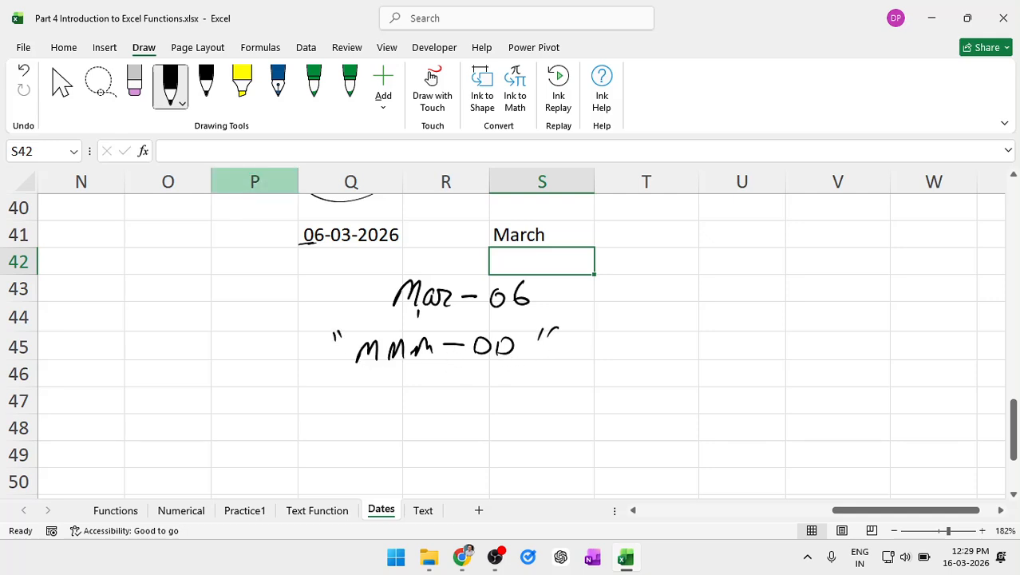
- Change the format code of the TEXT formula in S41 to "mmm-dd" to combine month name and day
double_click(577, 233)
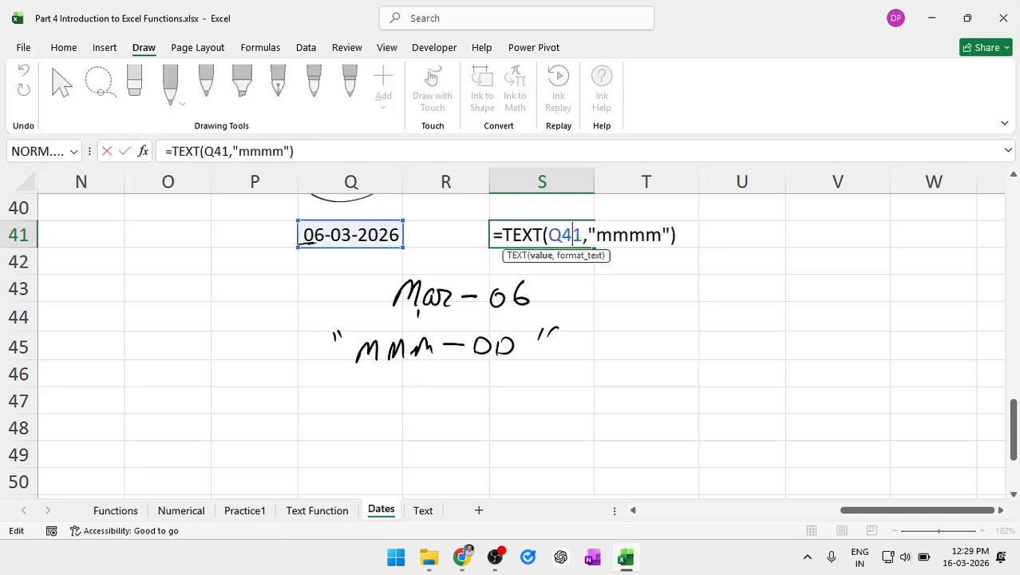
click(661, 234)
key(BackSpace)
text(-)
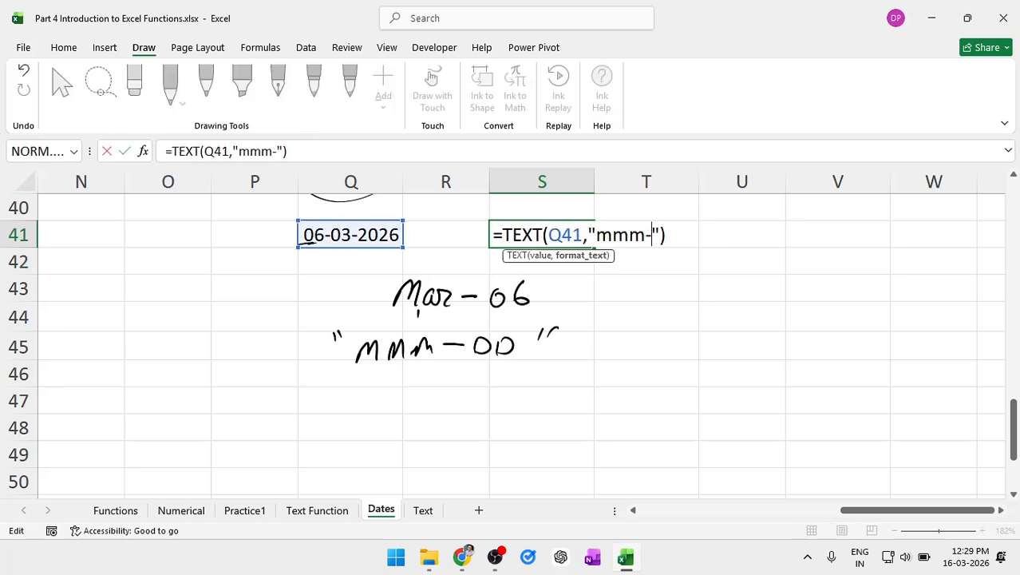
text(dd)
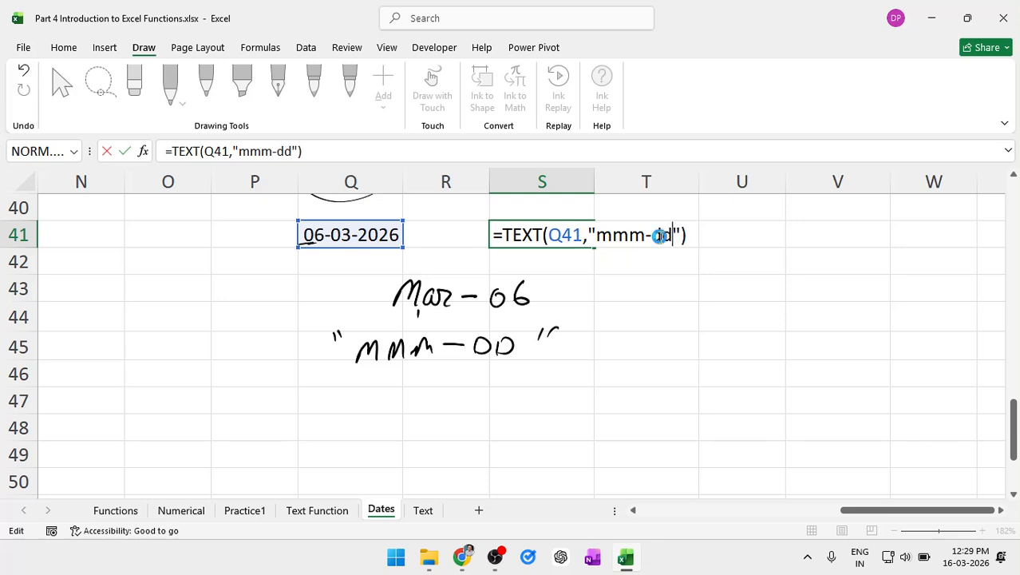
key(Return)
click(544, 235)
double_click(548, 234)
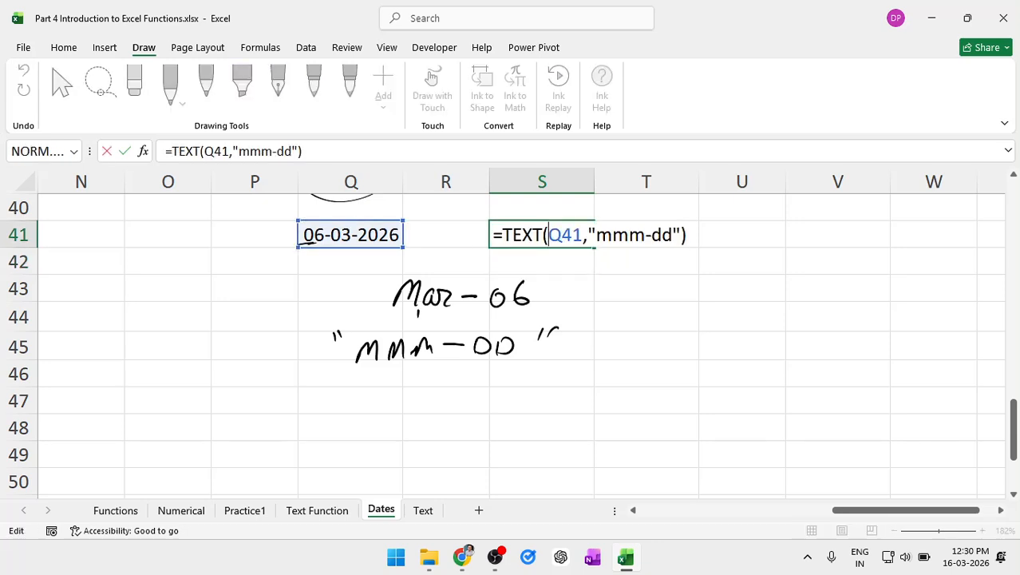
click(687, 235)
key(Return)
- Change the date in Q41 to 27-05-2015 and check the TEXT formula's result in S41
key(Up)
key(Left)
key(Left)
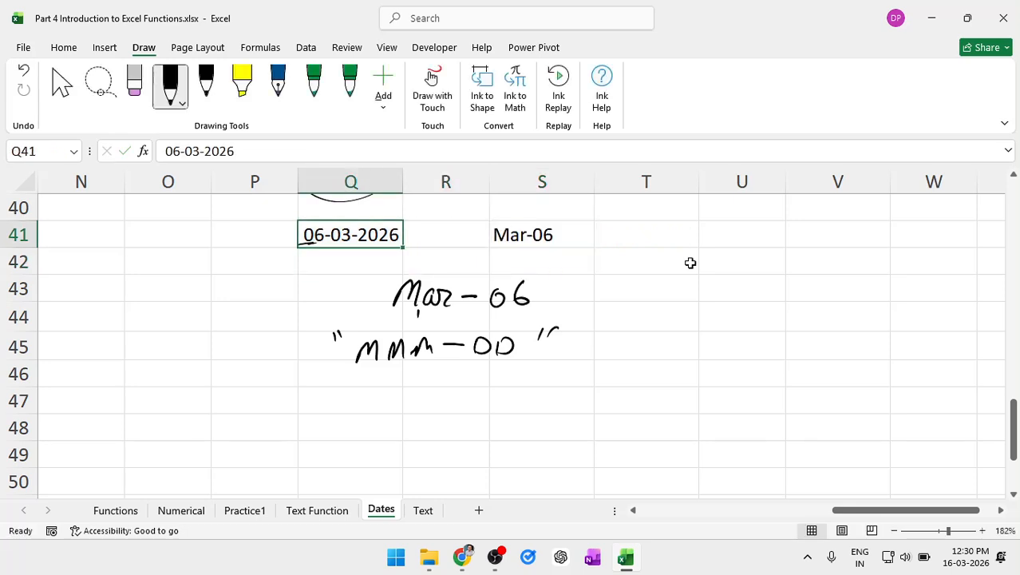
text(27-5)
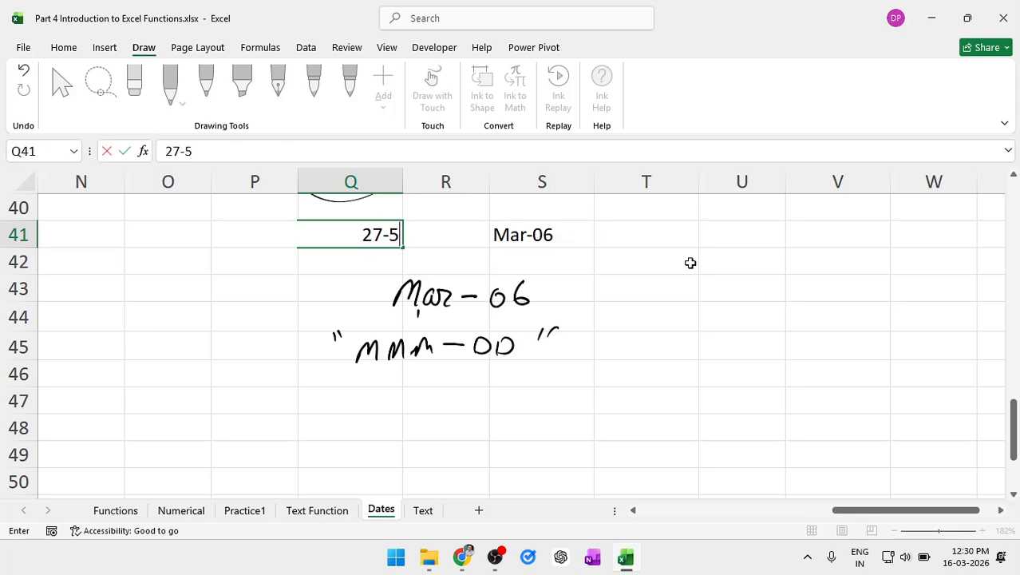
text(-15)
key(Return)
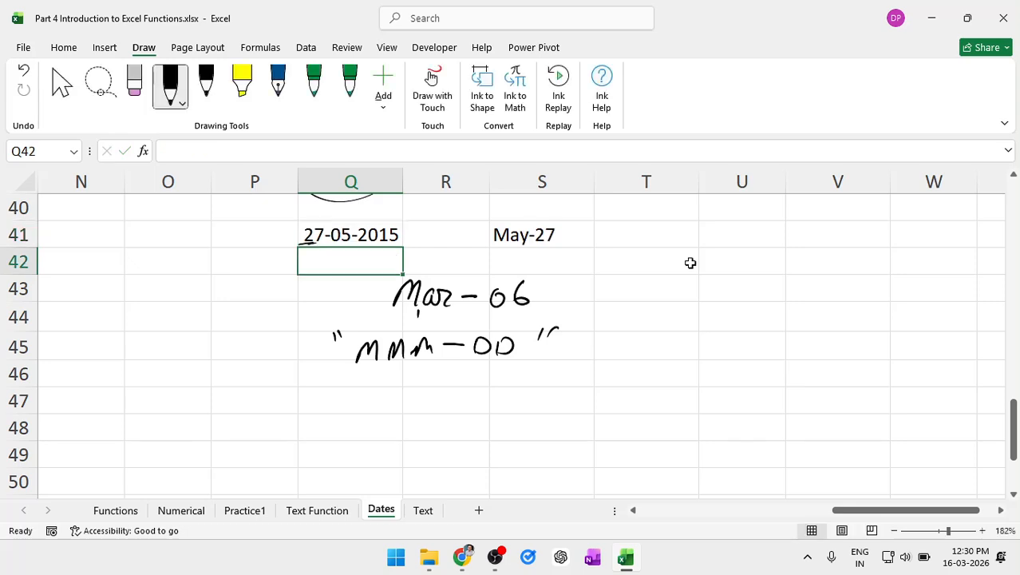
click(351, 236)
click(545, 235)
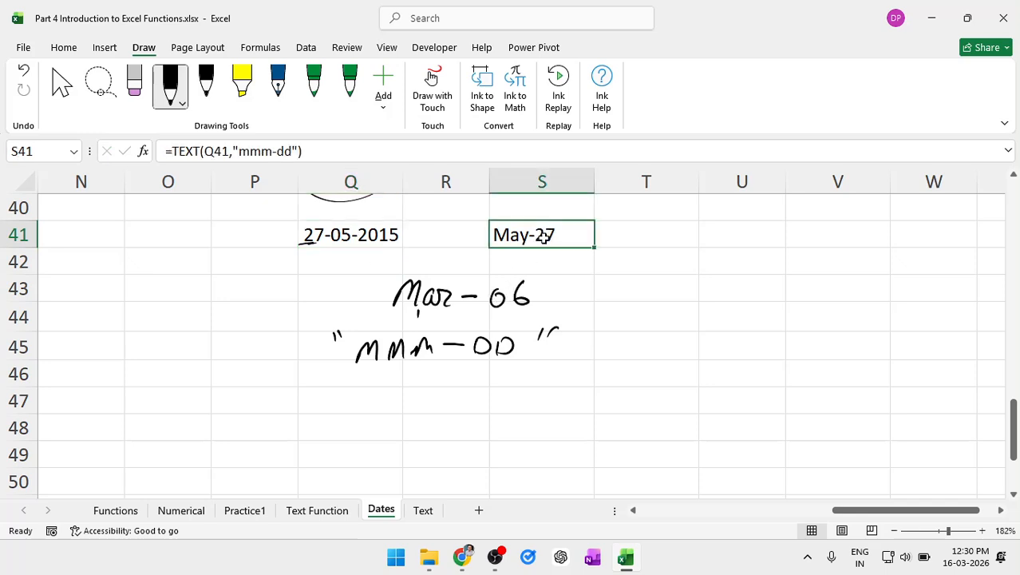
- Handwrite the example date "Mon 16-March, 2026" in ink beside the Format Code table on the Text sheet
click(420, 508)
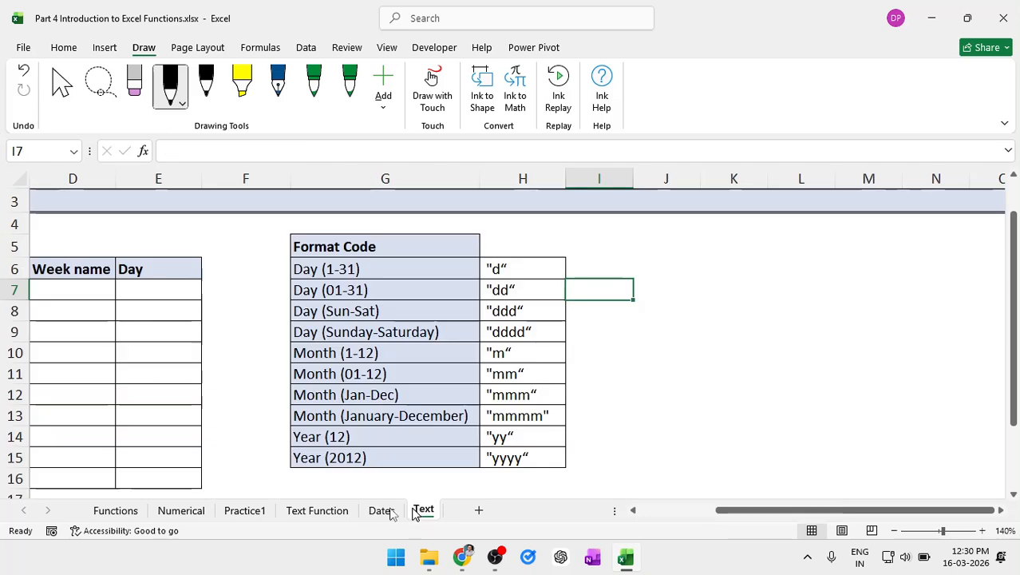
scroll(456, 359, right, 1)
scroll(456, 359, right, 1)
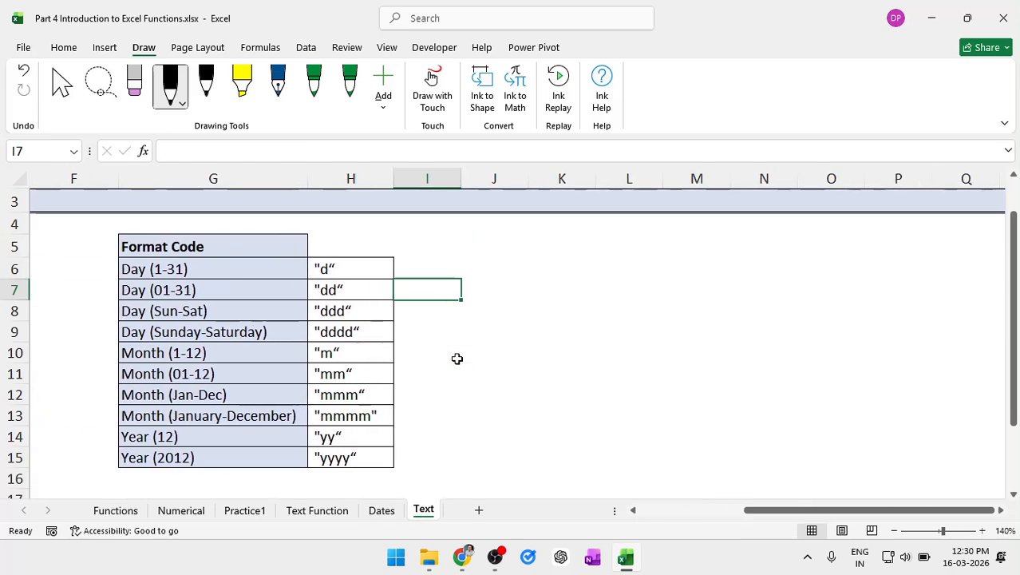
click(456, 358)
drag(453, 262, 515, 263)
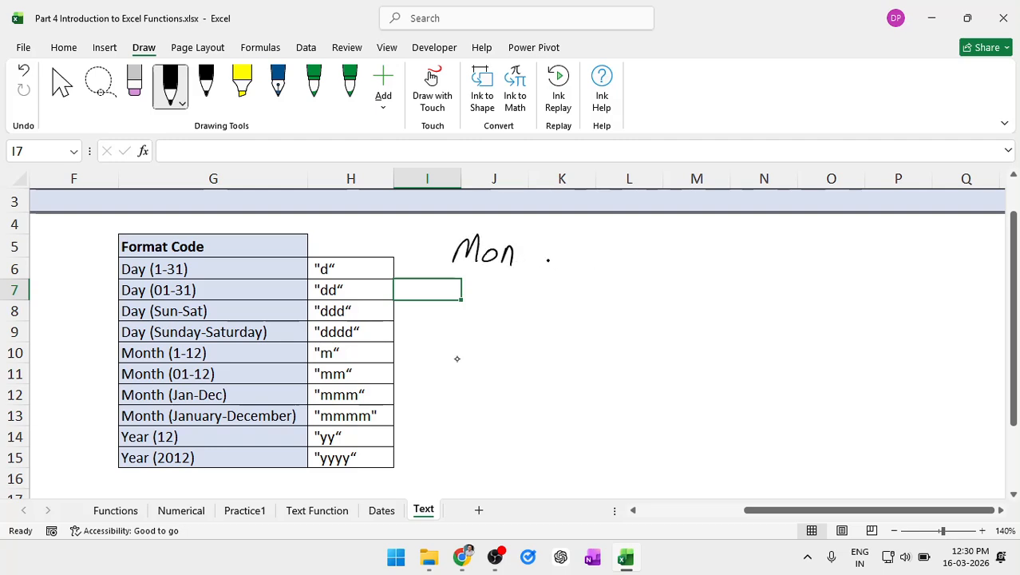
drag(567, 237, 563, 264)
mouse_move(584, 240)
mouse_down()
mouse_move(574, 254)
mouse_move(613, 252)
mouse_move(623, 238)
mouse_move(680, 259)
mouse_up()
mouse_move(688, 237)
mouse_down()
mouse_move(687, 258)
mouse_move(701, 258)
mouse_up()
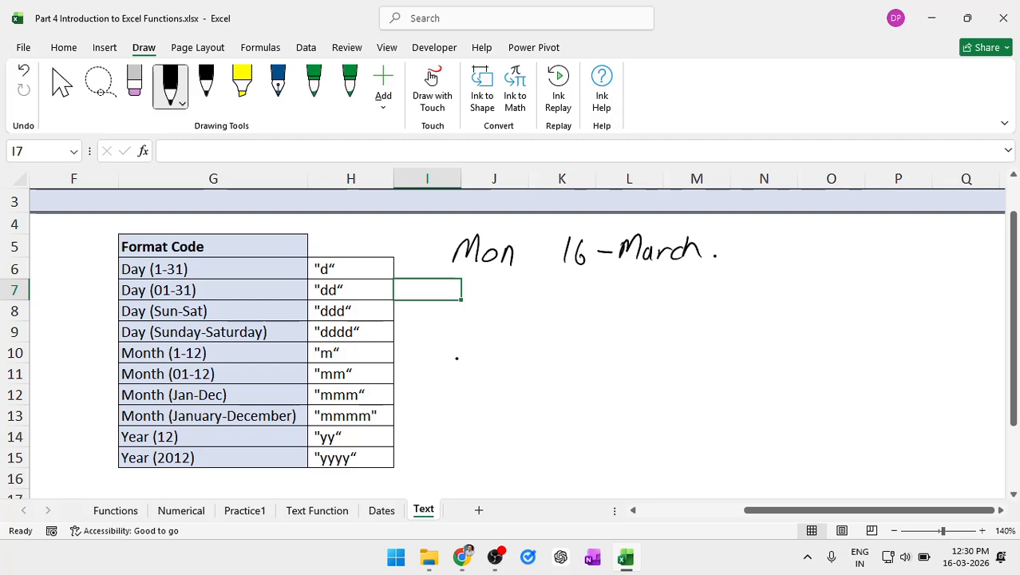
drag(719, 250, 703, 264)
mouse_move(758, 236)
mouse_down()
mouse_move(785, 251)
mouse_move(791, 239)
mouse_up()
drag(802, 234, 826, 250)
mouse_move(840, 231)
mouse_down()
mouse_move(832, 244)
mouse_move(844, 245)
mouse_up()
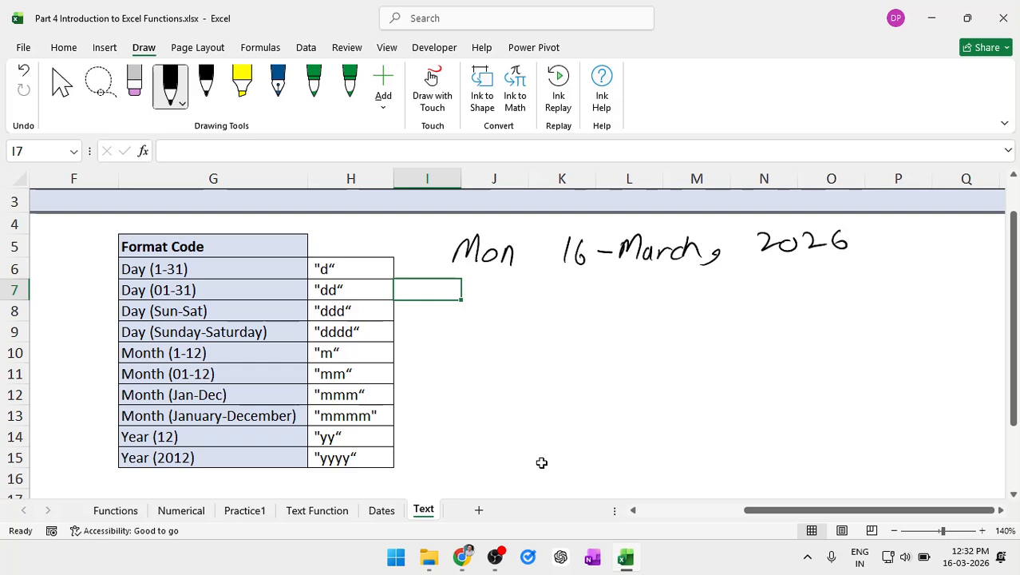
click(374, 317)
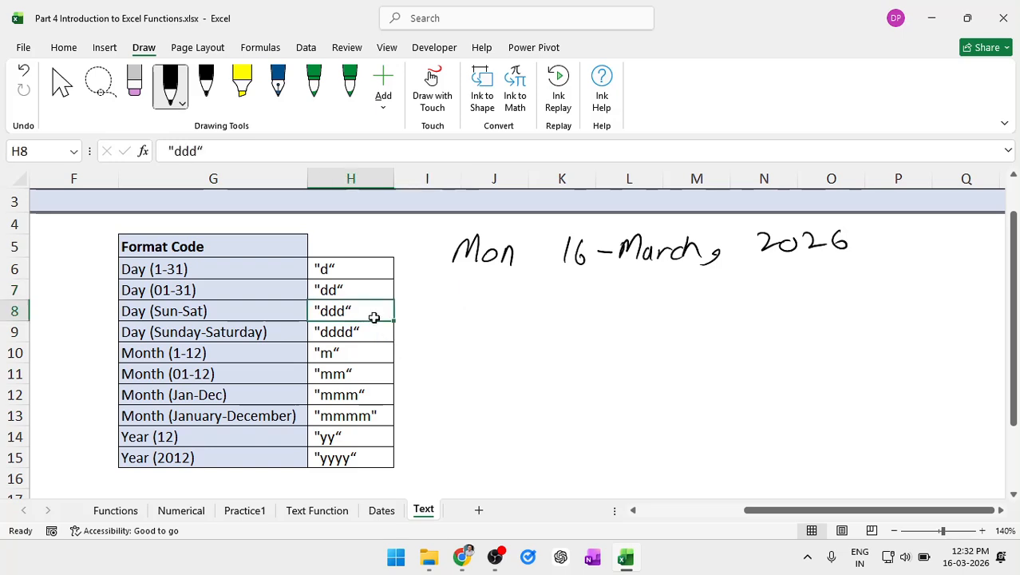
- Handwrite opening and closing quotation marks in ink around the example date "Mon 16-March, 2026"
click(82, 335)
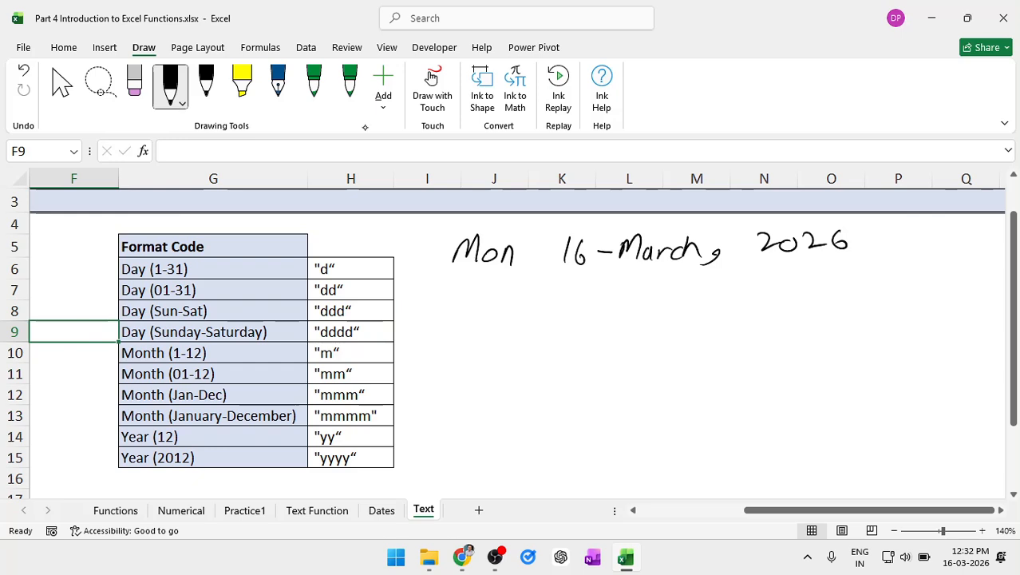
drag(425, 223, 426, 231)
drag(428, 224, 430, 232)
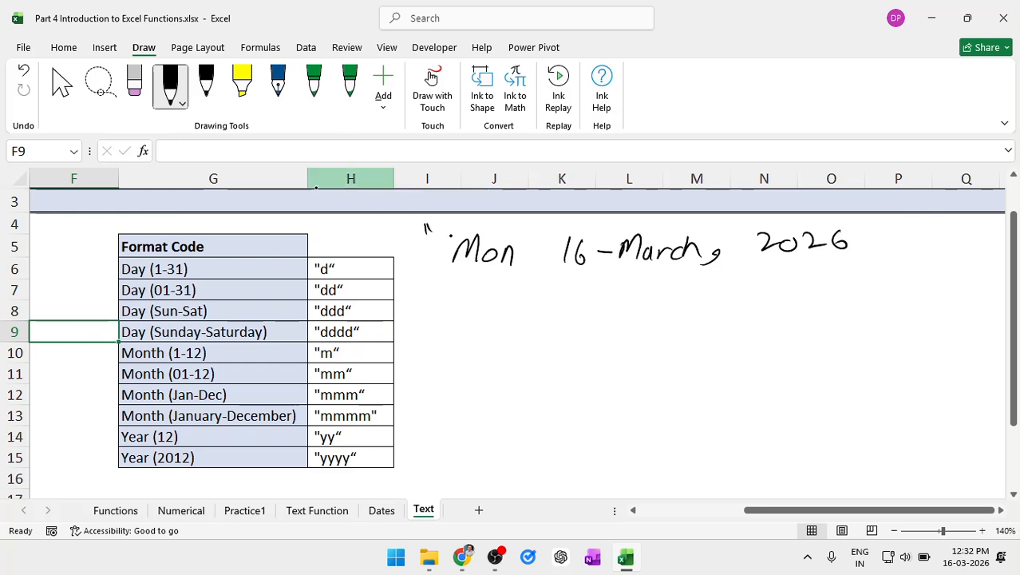
drag(866, 218, 869, 225)
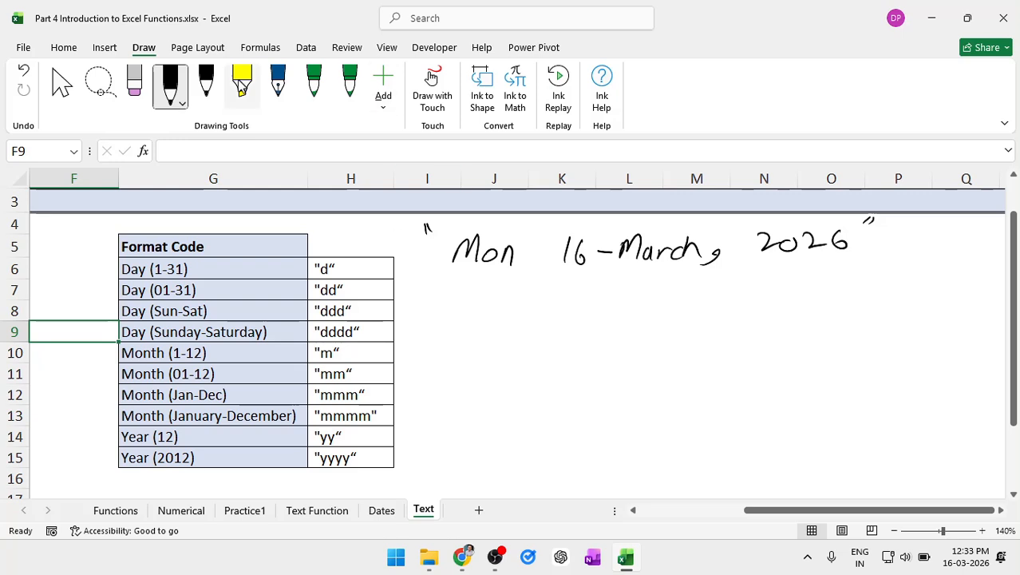
- Enter today's date, 16-03-2026, in cell J8 below the handwritten example
click(487, 309)
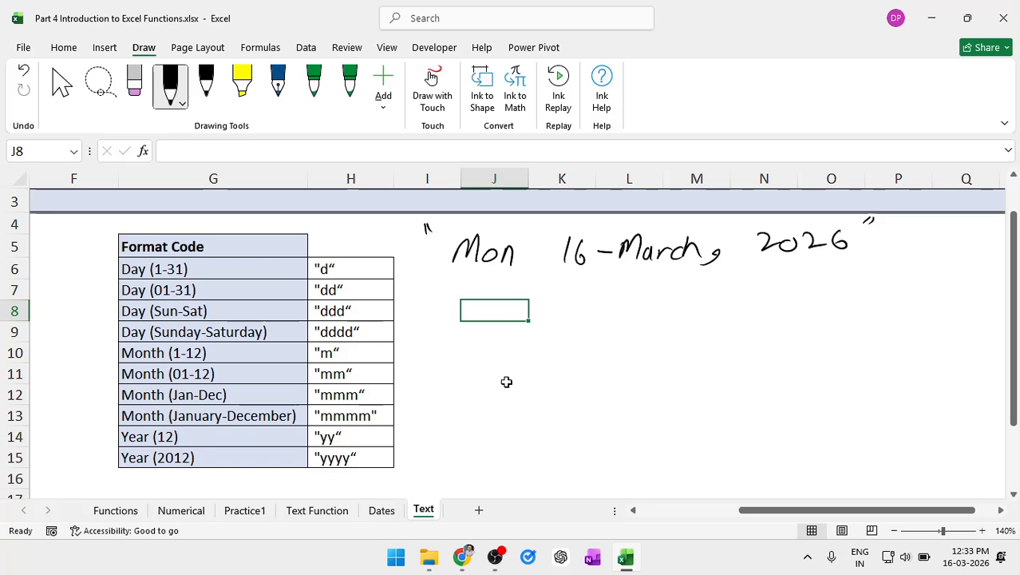
ctrl+scroll(546, 301, up, 4)
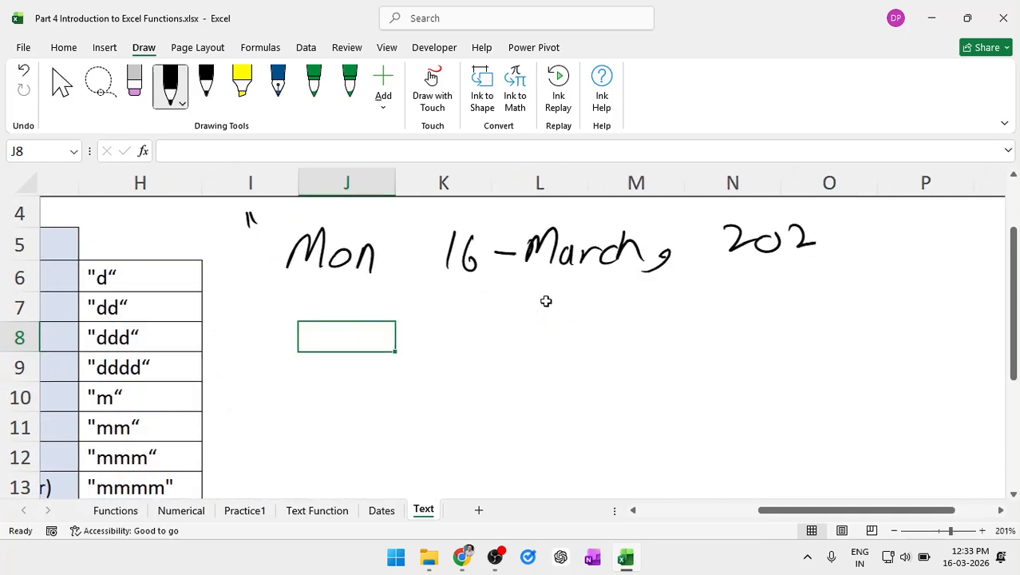
ctrl+scroll(546, 301, down, 2)
key(ctrl+semicolon)
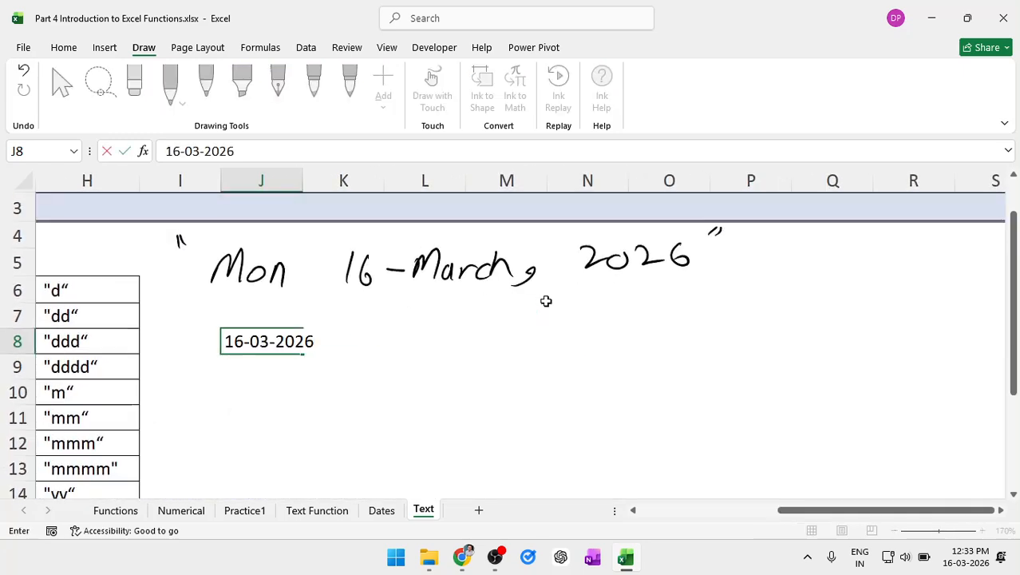
key(Tab)
- Enter the formula =TEXT(J8,"ddd dd-mmmm, yyyy") in L8 to combine weekday, day, month name and year
key(Tab)
text(=)
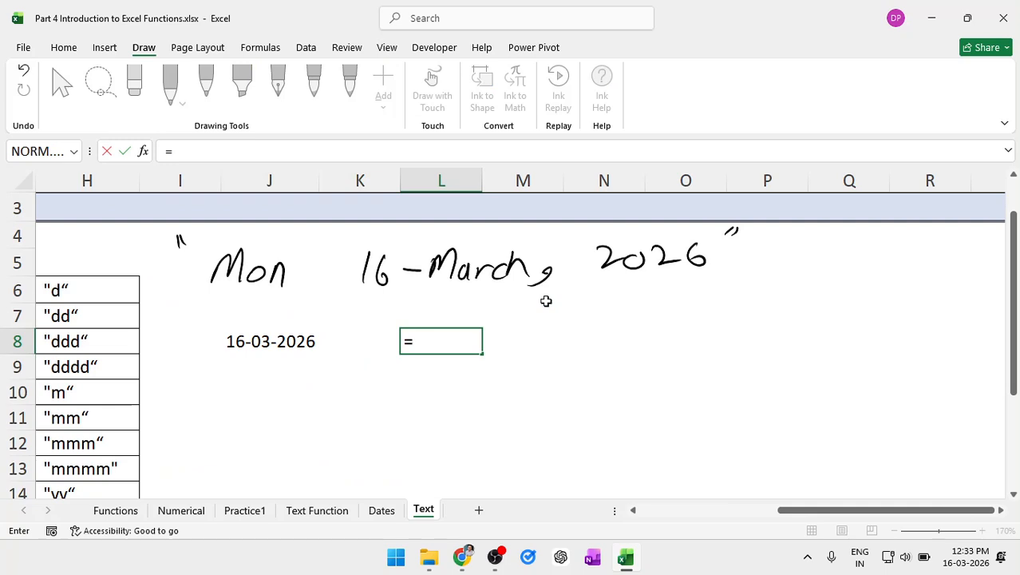
text(text)
key(Tab)
key(Left)
key(Left)
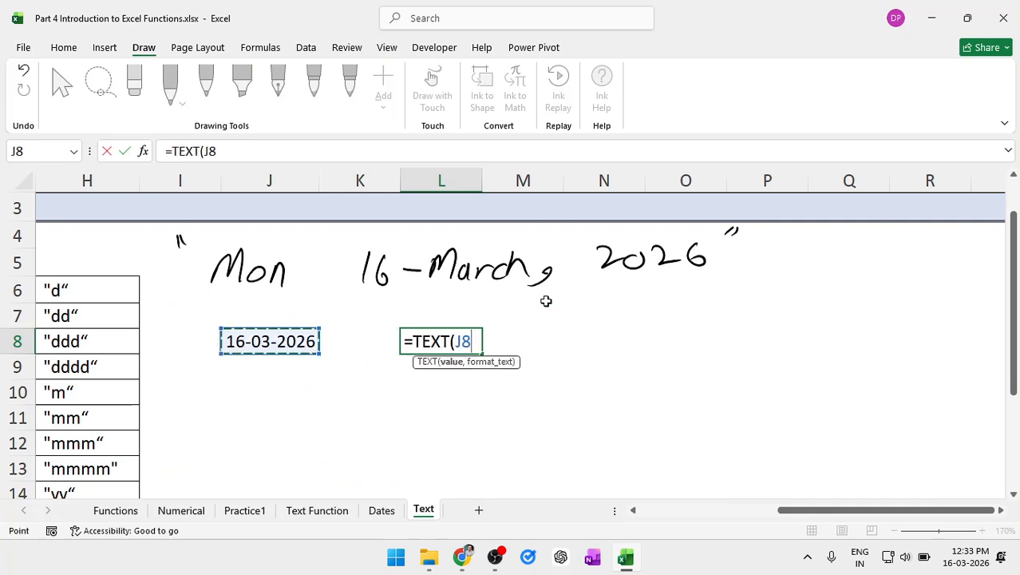
text(,")
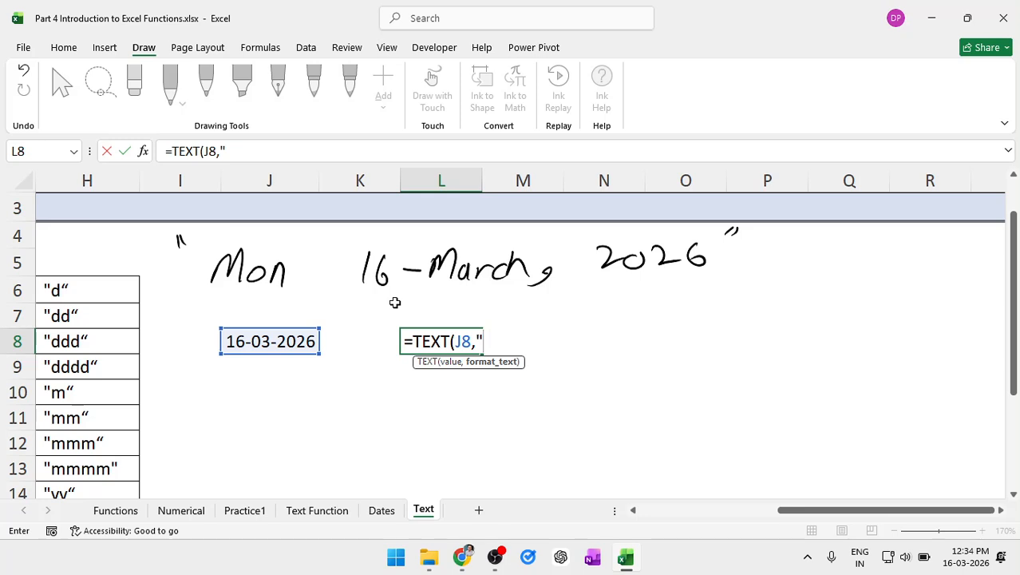
text(ddd)
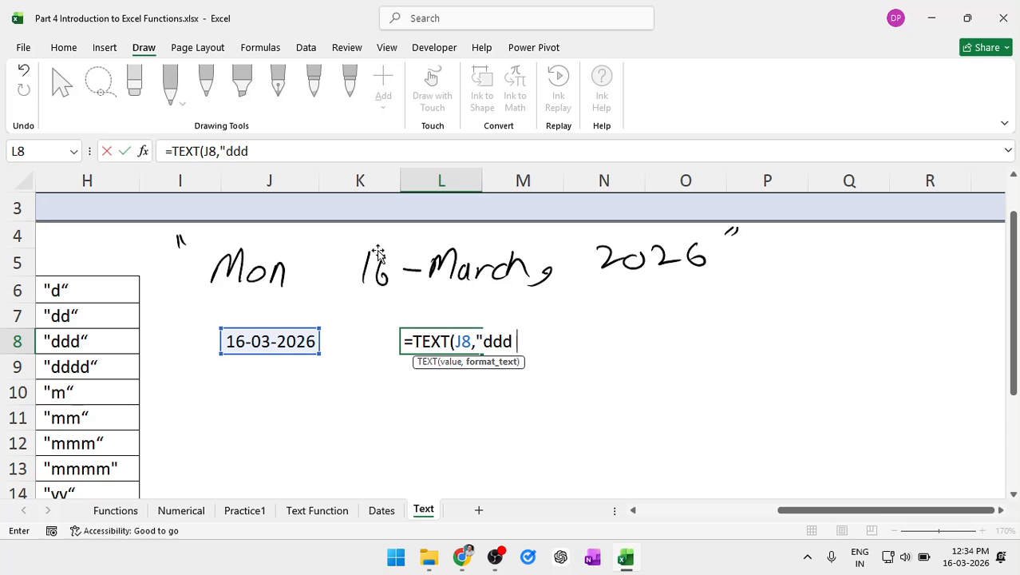
text( dd)
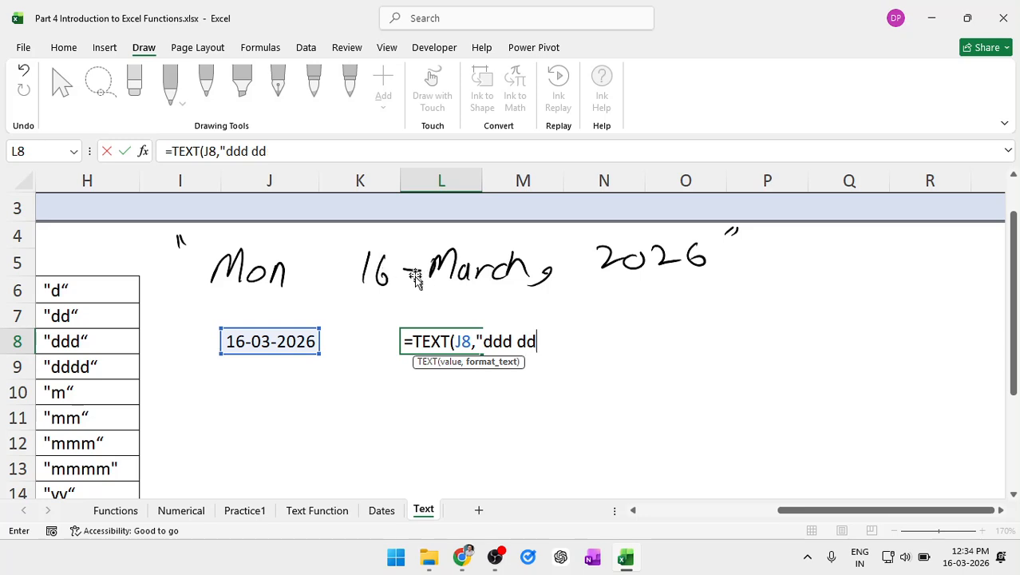
text(-mmmm)
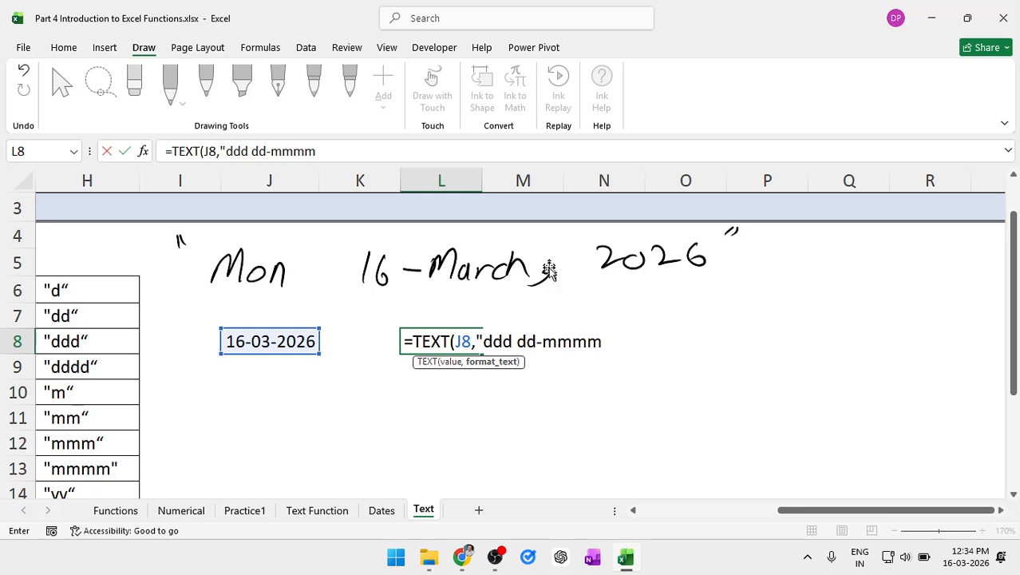
text(,2)
key(BackSpace)
text(yyyy)
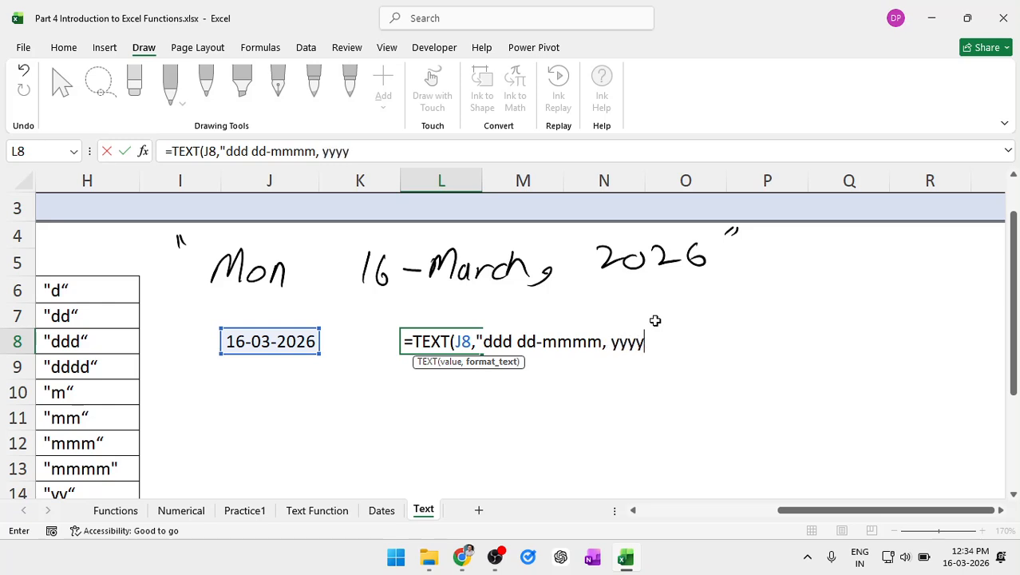
text("))
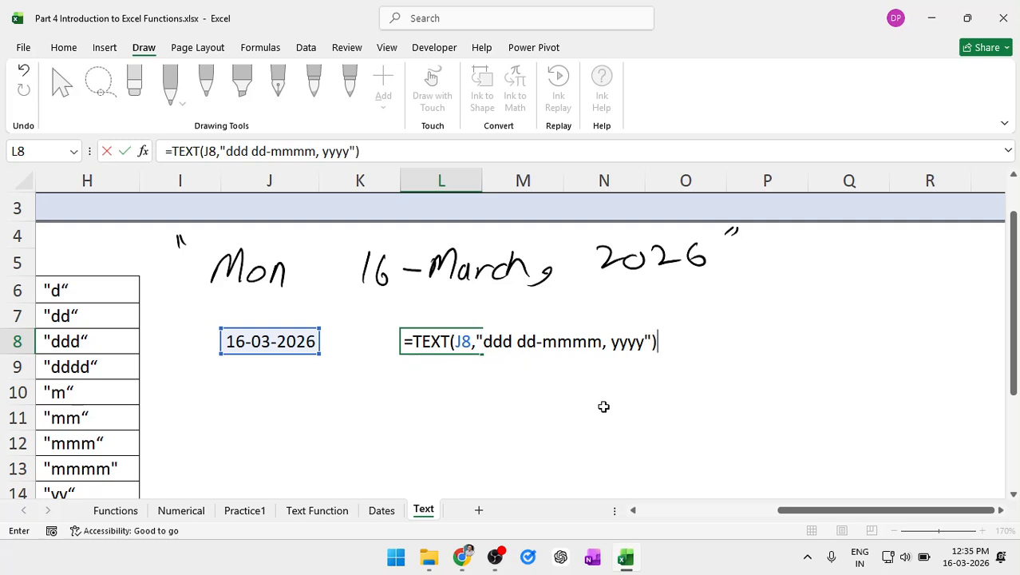
key(Return)
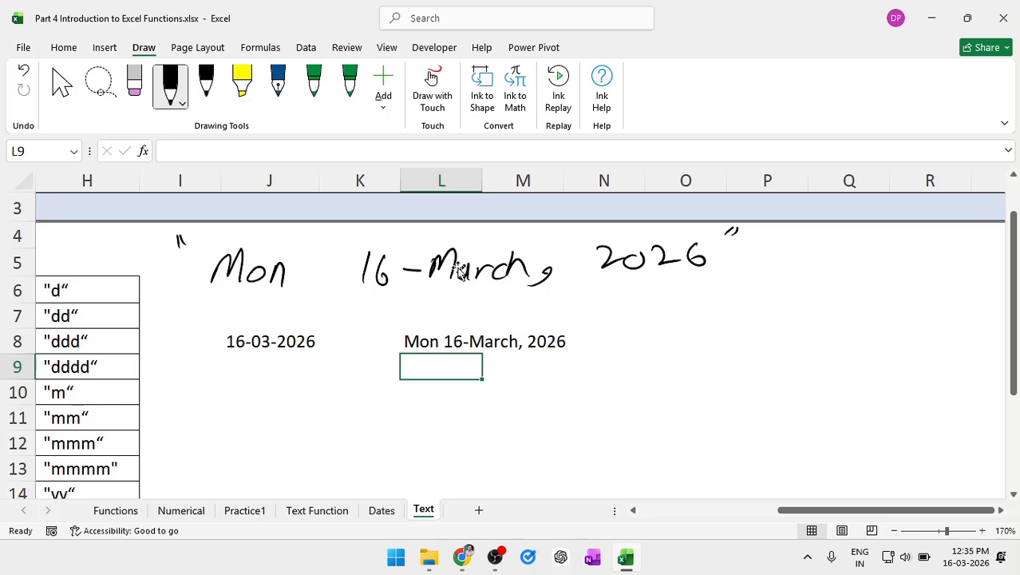
- Review the TEXT formula in L8 against the handwritten date and the Format Code table, leaving it unchanged
click(564, 387)
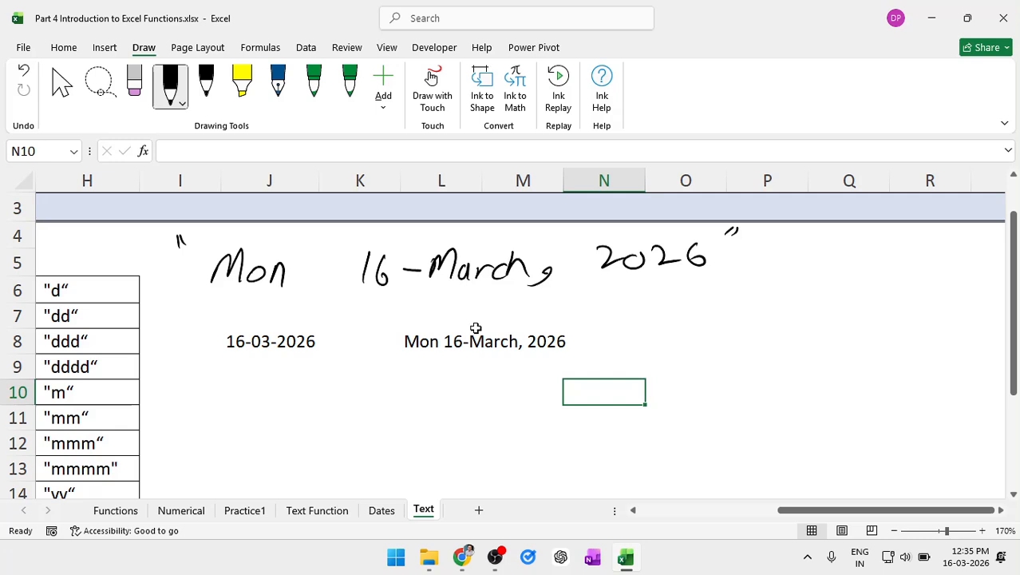
double_click(429, 337)
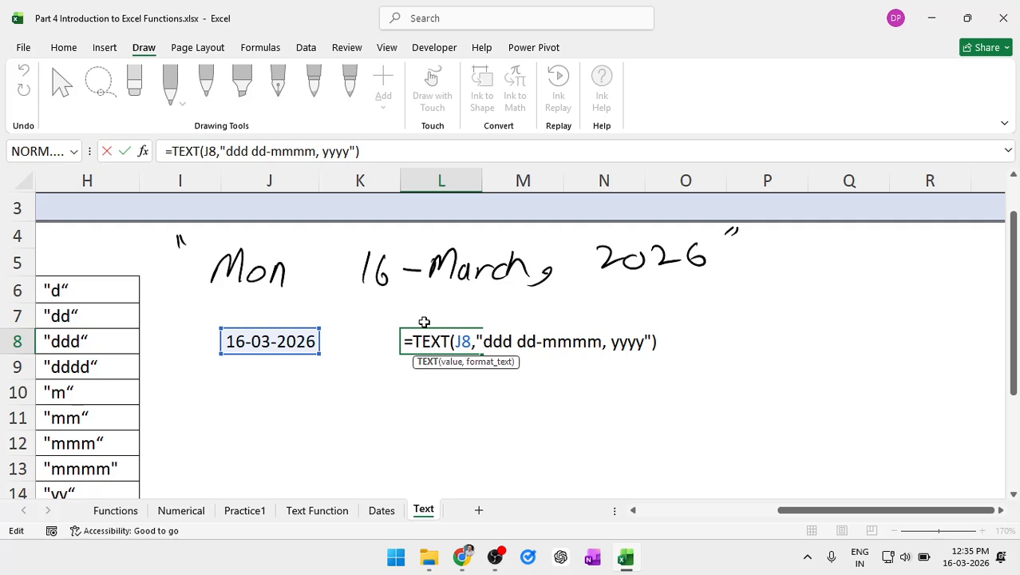
key(Return)
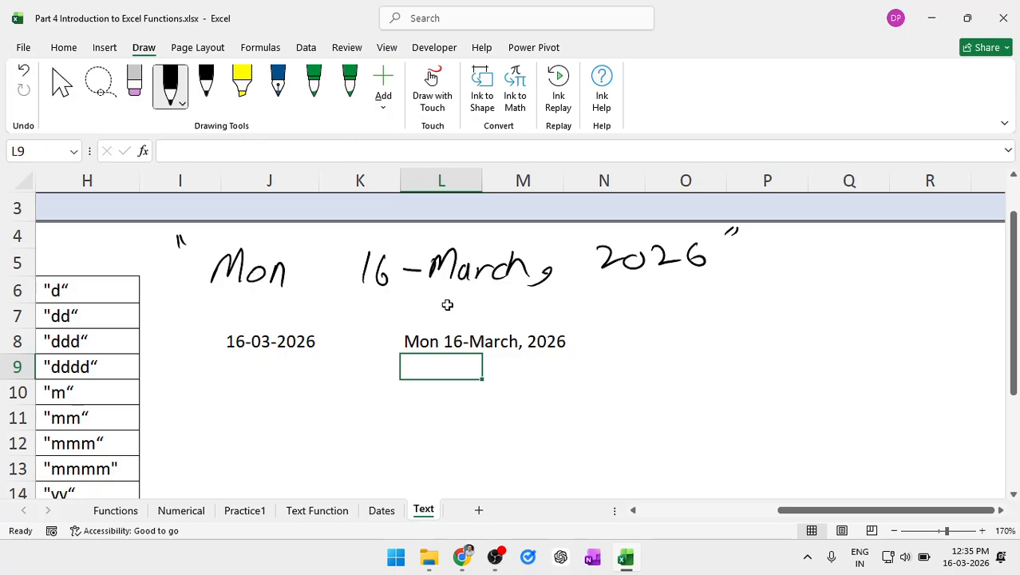
scroll(444, 303, left, 5)
ctrl+scroll(447, 306, down, 2)
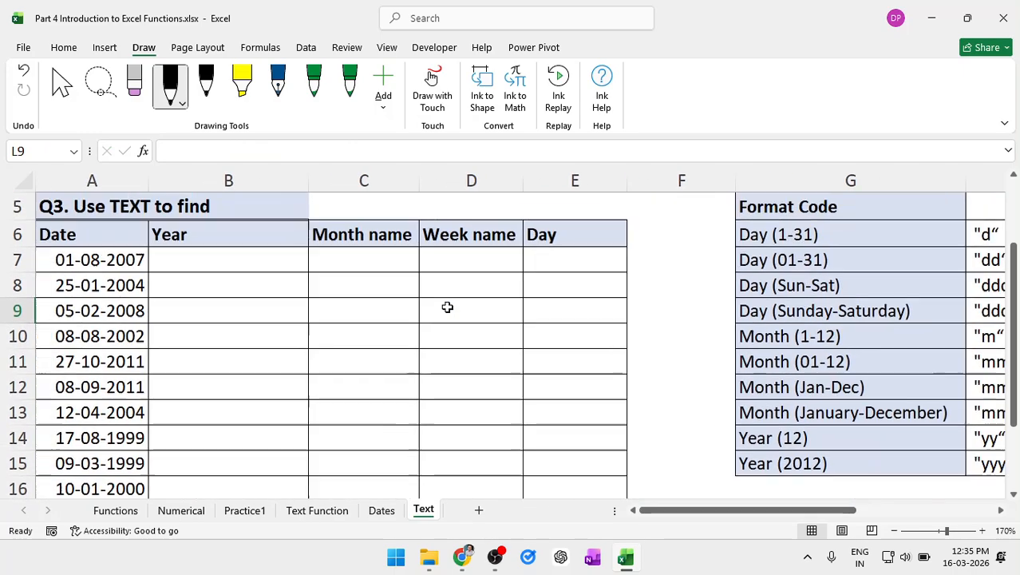
ctrl+scroll(447, 307, down, 2)
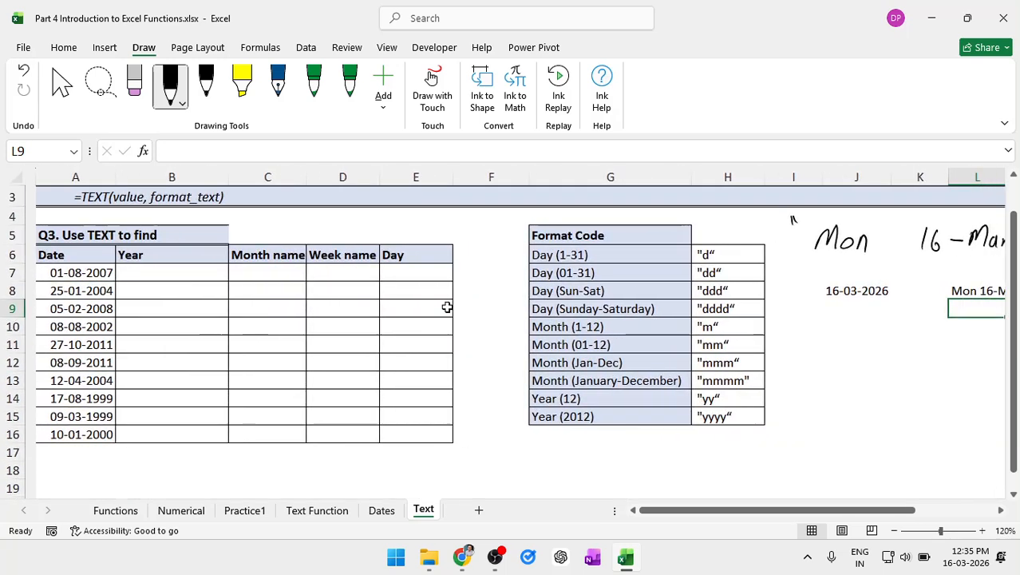
click(375, 515)
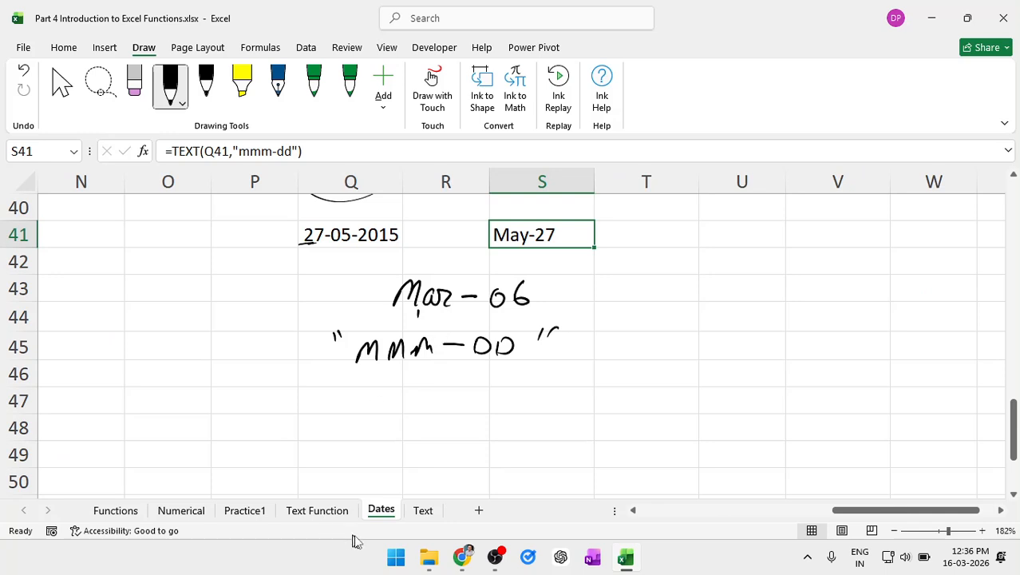
click(428, 517)
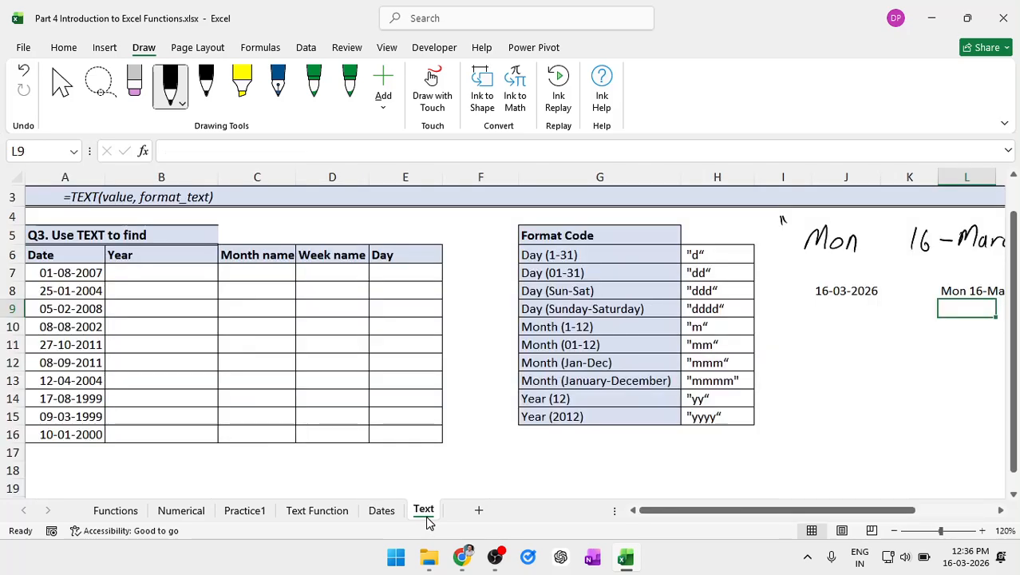
scroll(569, 437, right, 3)
scroll(570, 437, up, 3)
scroll(569, 438, up, 1)
scroll(569, 437, right, 2)
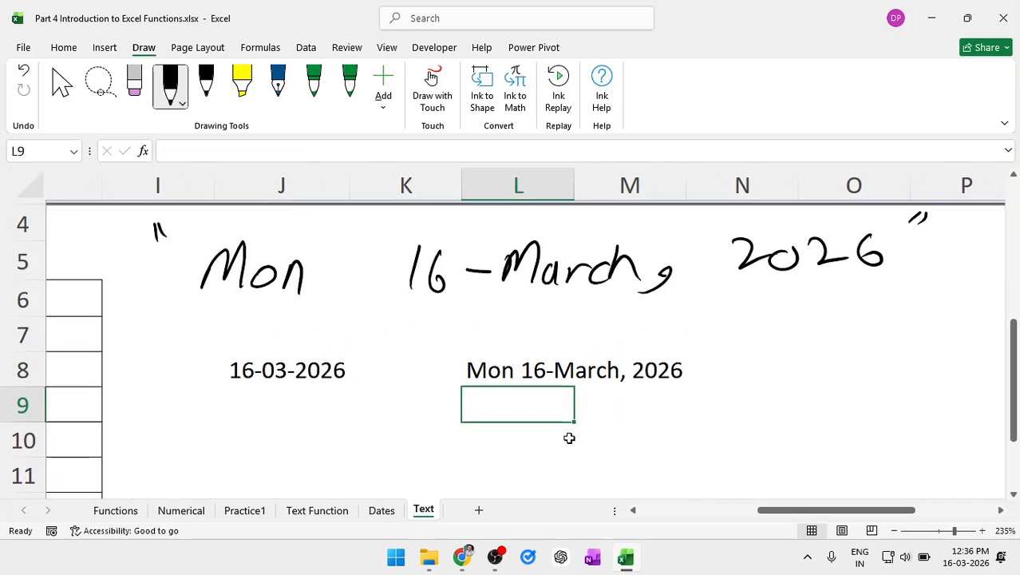
double_click(448, 364)
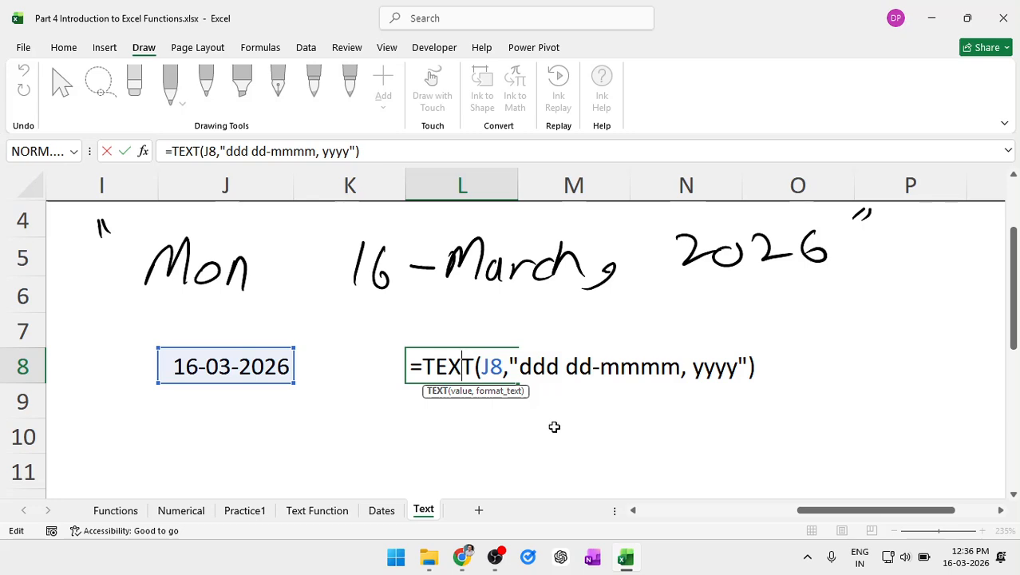
key(Return)
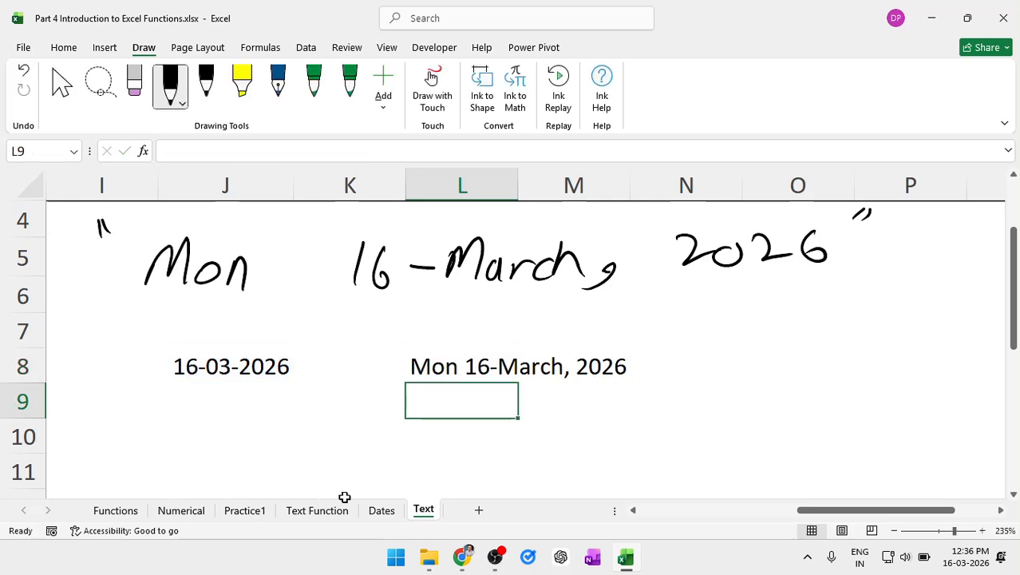
- Enter the heading DATEDIF in cell P48 of the Dates sheet, below the handwritten "MMM-DD" note
click(381, 510)
scroll(469, 413, down, 3)
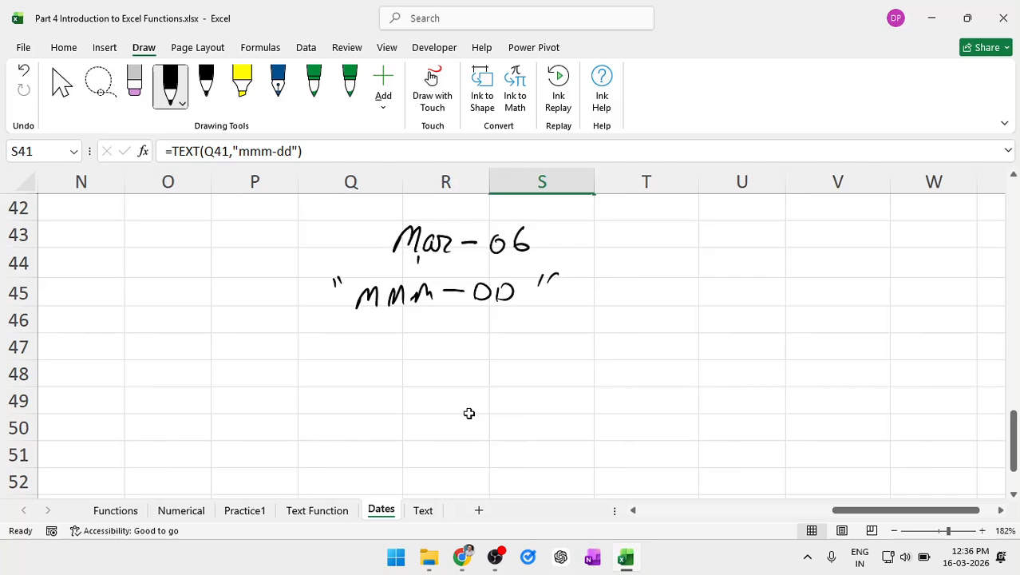
scroll(469, 413, down, 2)
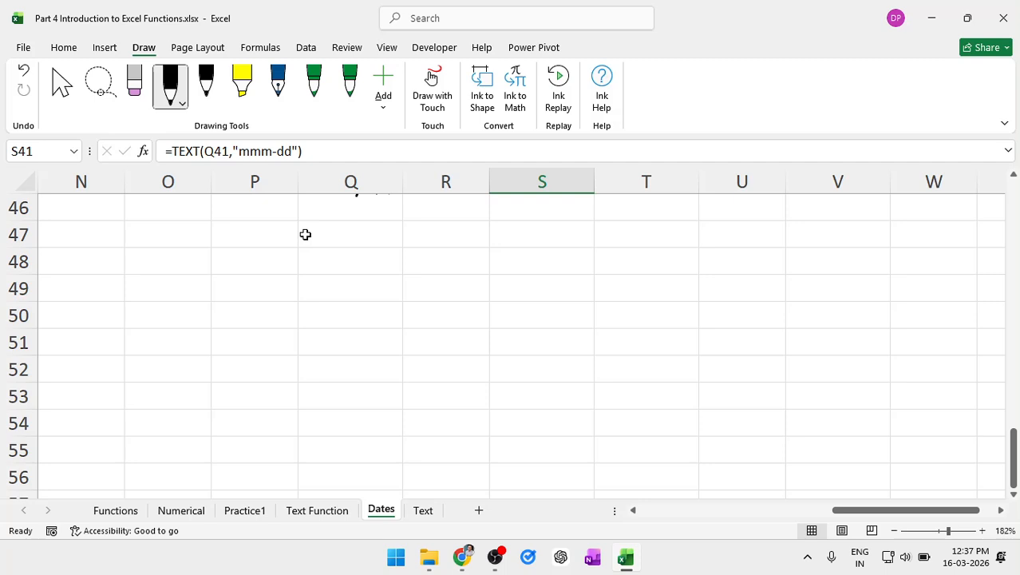
ctrl+scroll(305, 234, up, 2)
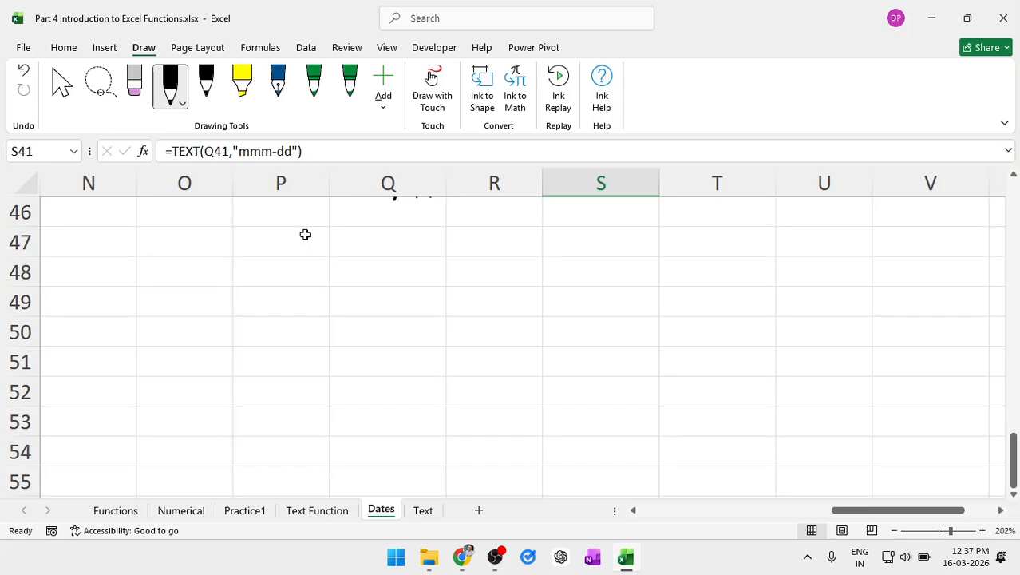
scroll(305, 234, down, 1)
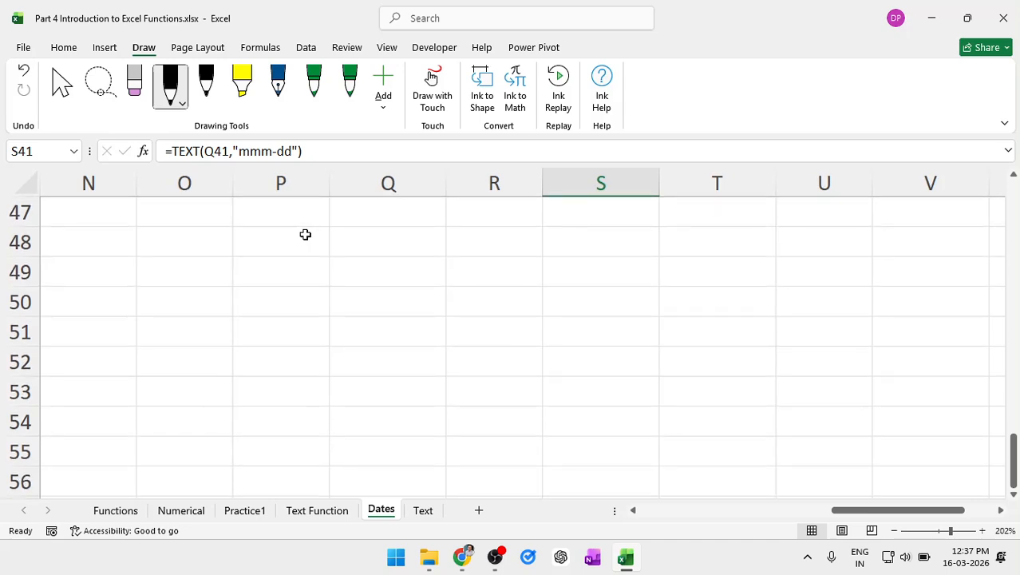
click(308, 243)
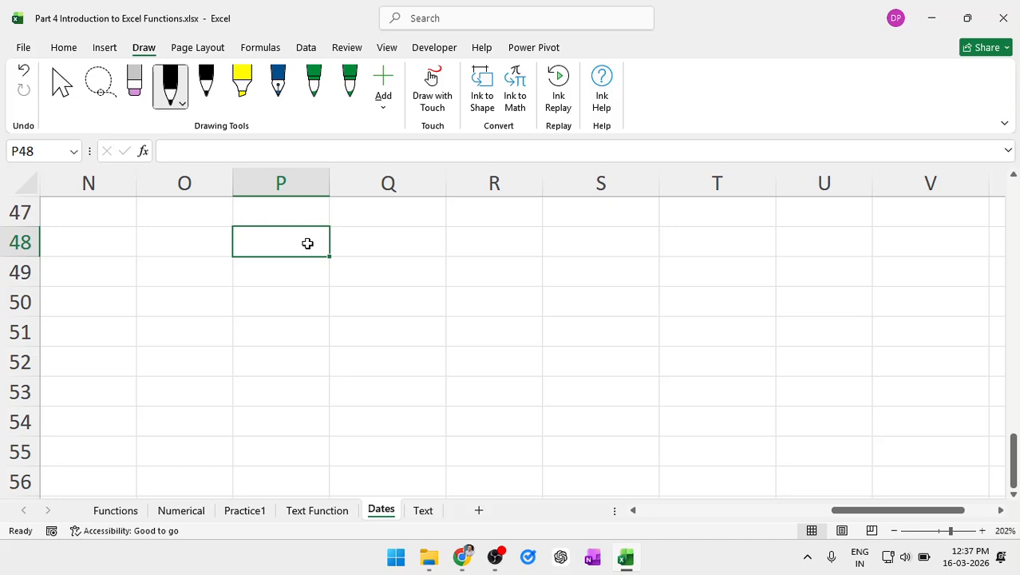
text(DATEDIF)
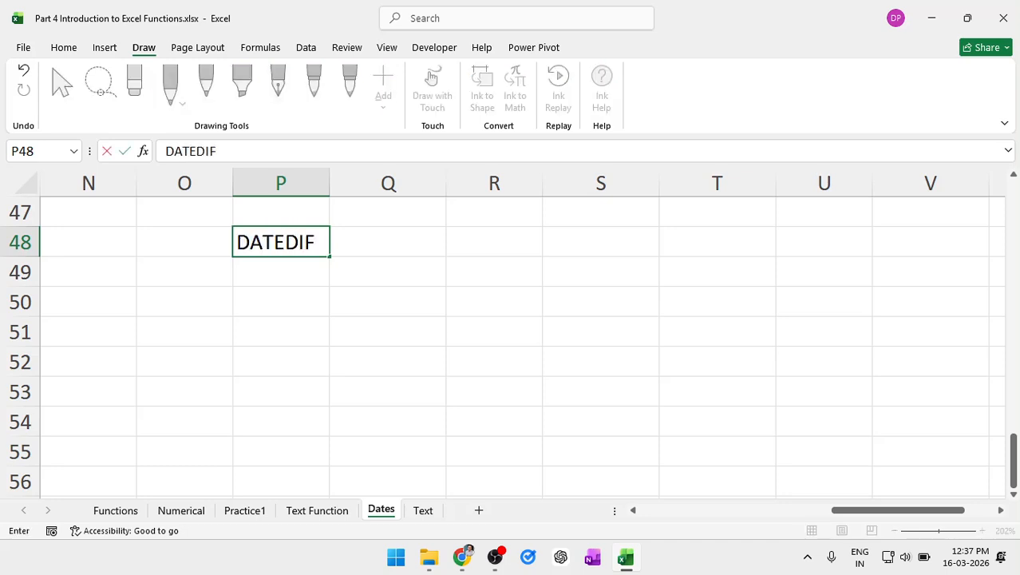
key(Return)
key(Return)
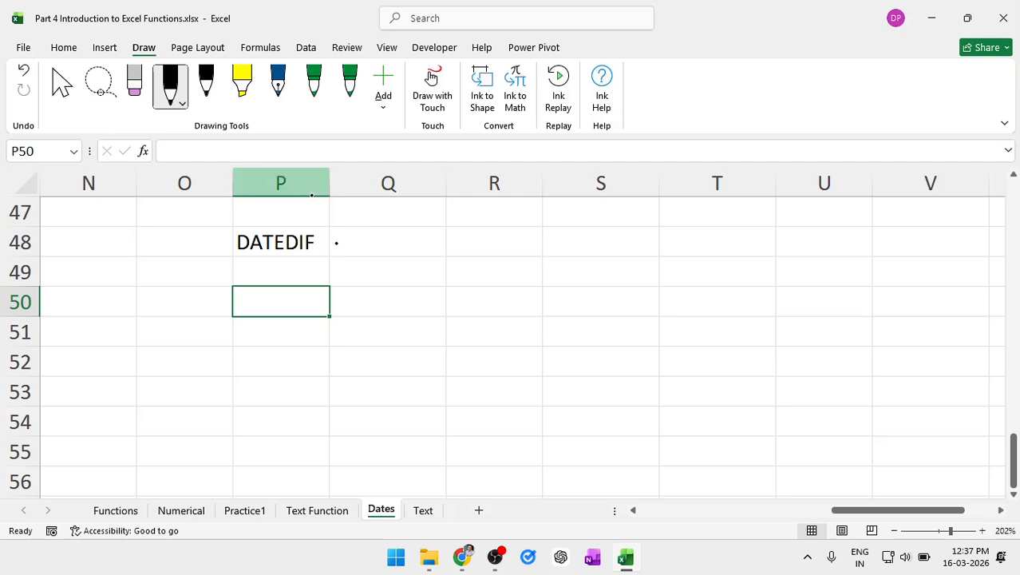
- Handwrite an arrow and the arguments Start, end and "d" in ink beside the DATEDIF heading
drag(329, 243, 351, 241)
mouse_move(425, 235)
mouse_down()
mouse_move(401, 253)
mouse_move(439, 254)
mouse_move(460, 227)
mouse_move(505, 262)
mouse_move(570, 255)
mouse_up()
mouse_move(581, 246)
mouse_down()
mouse_move(581, 227)
mouse_move(584, 256)
mouse_up()
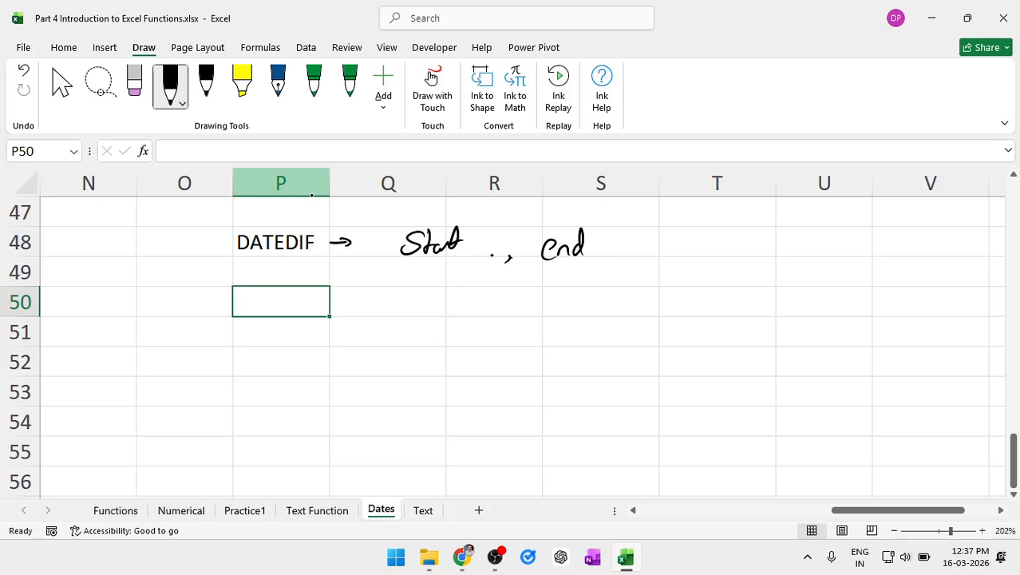
drag(632, 246, 617, 260)
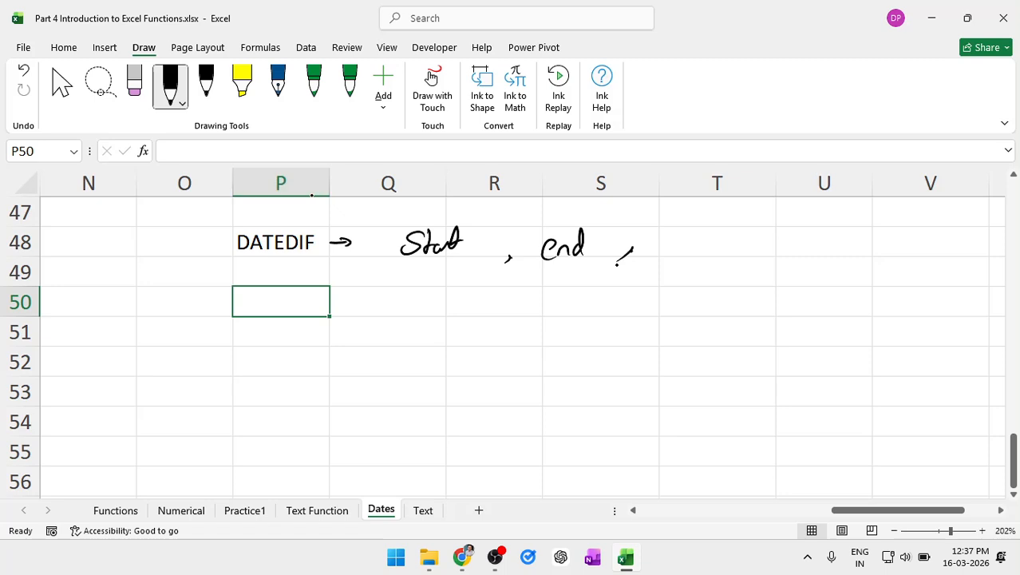
mouse_move(661, 217)
mouse_down()
mouse_move(662, 235)
mouse_move(696, 254)
mouse_up()
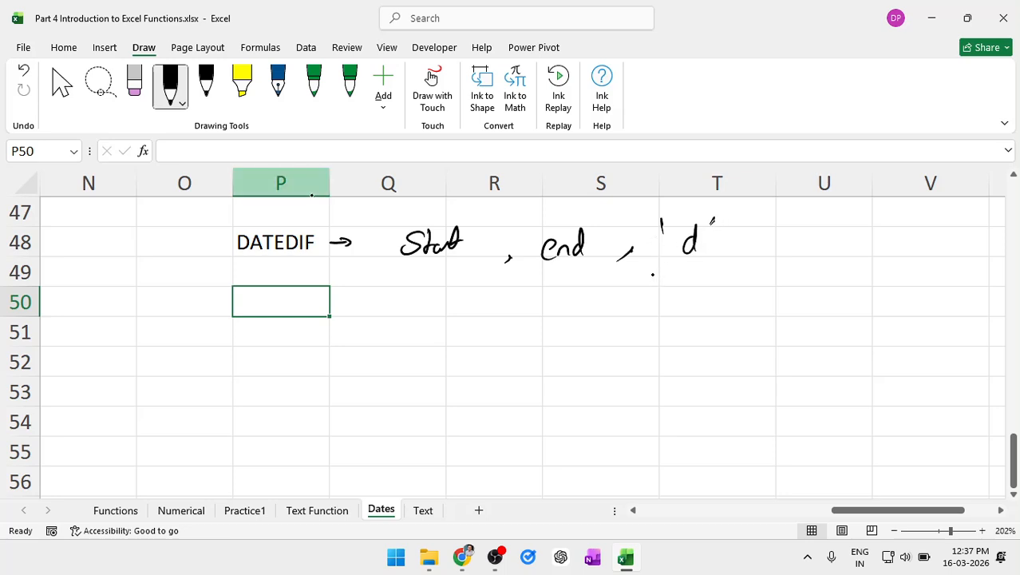
- Handwrite the alternative unit codes "m" and "y" below "d" in ink and enclose the DATEDIF arguments in parentheses
mouse_move(653, 275)
mouse_down()
mouse_move(693, 296)
mouse_move(710, 282)
mouse_up()
drag(647, 328, 653, 336)
mouse_move(673, 325)
mouse_down()
mouse_move(684, 327)
mouse_move(664, 359)
mouse_up()
drag(720, 316, 713, 326)
drag(752, 207, 749, 254)
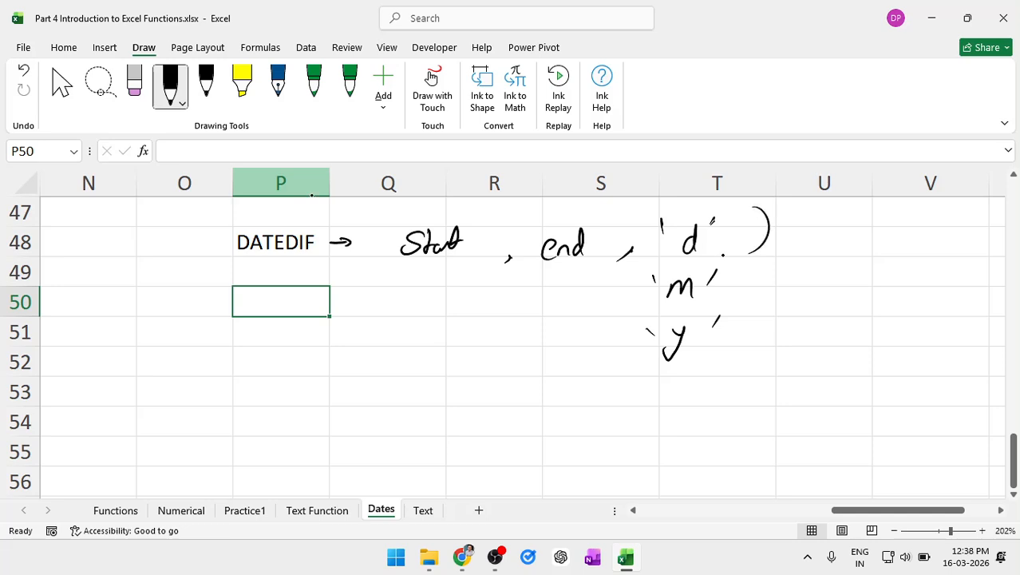
drag(388, 210, 366, 255)
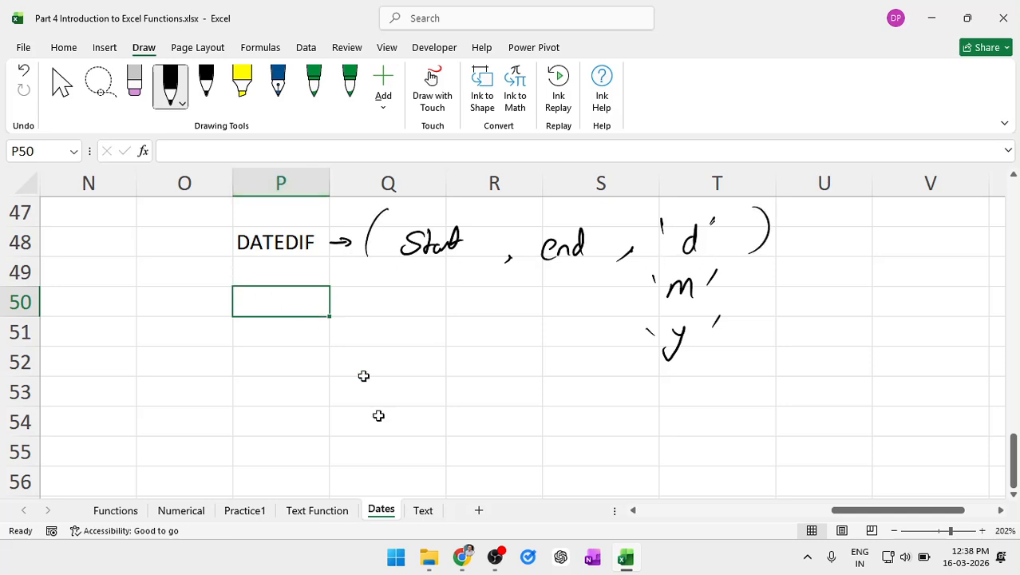
- Enter the start date 07-03-2026 in cell P53, below the DATEDIF syntax notes
click(294, 396)
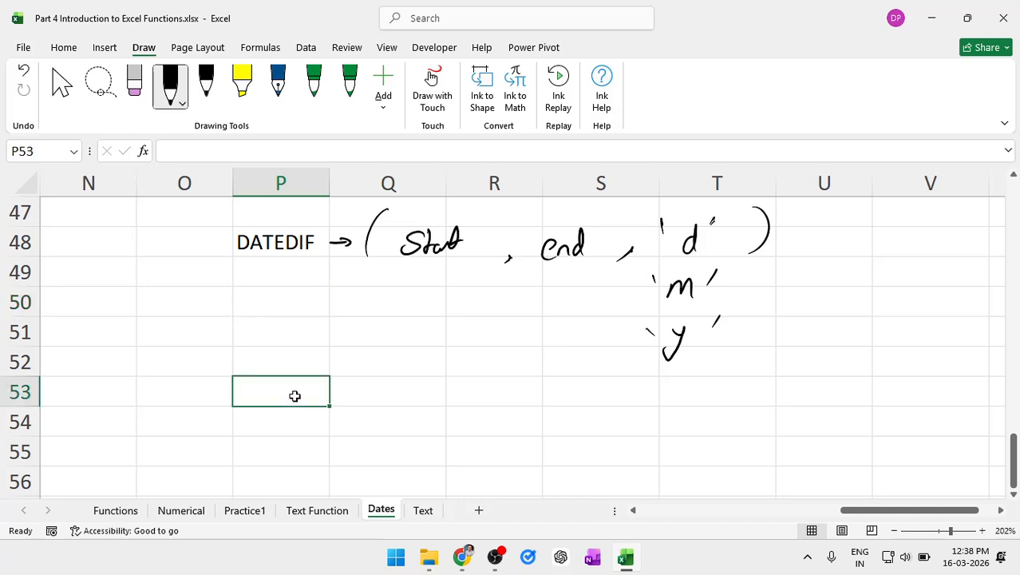
text(7-)
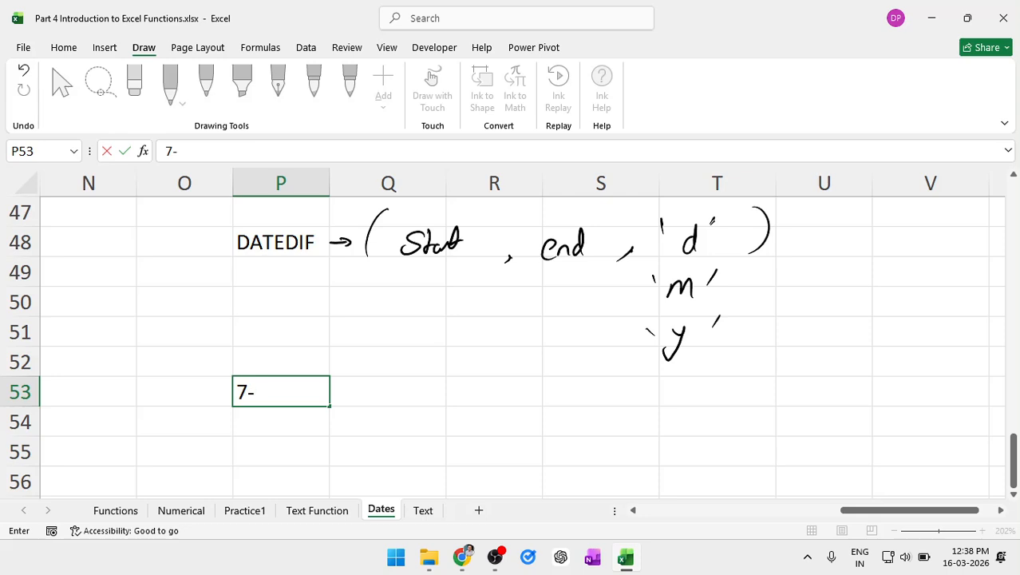
text(3-Q)
key(BackSpace)
text(26)
key(Return)
key(Up)
key(Right)
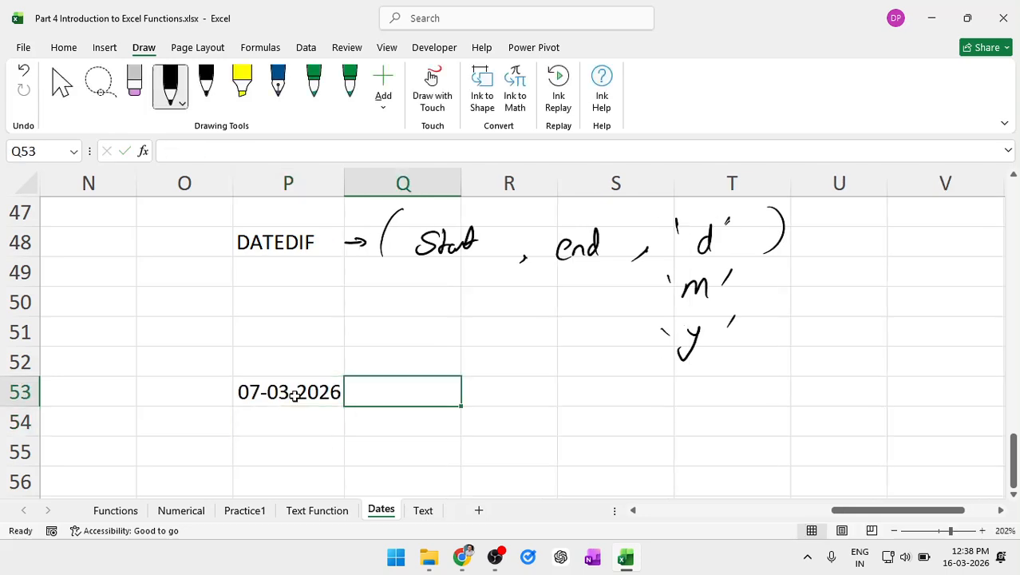
- Enter the end date 28-03-2026 in cell Q53, beside the start date
key(Right)
key(Left)
text(283)
key(BackSpace)
text(-)
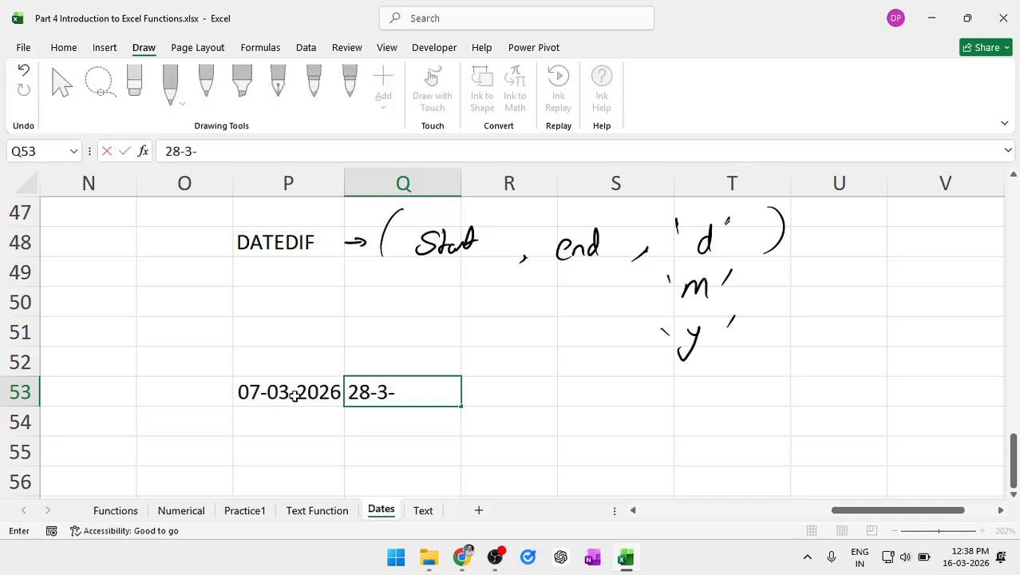
text(03-2026)
key(Return)
key(Right)
key(Right)
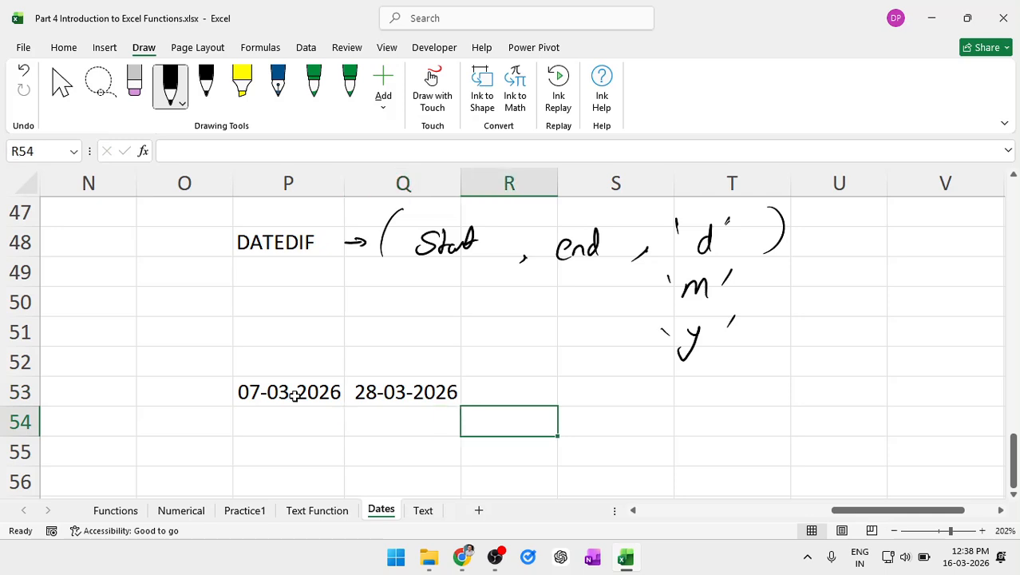
key(Up)
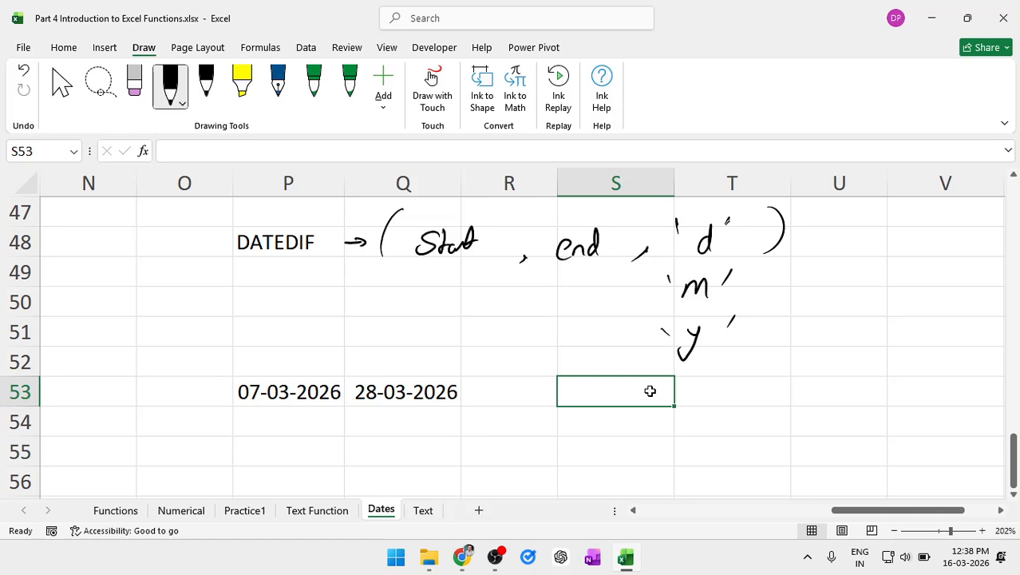
text(=DATEDIF)
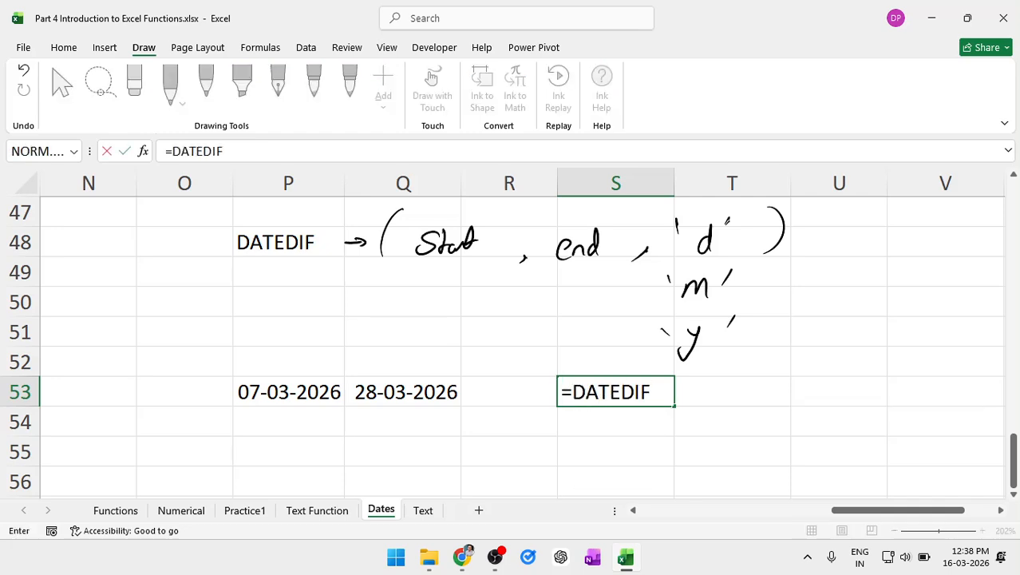
key(Tab)
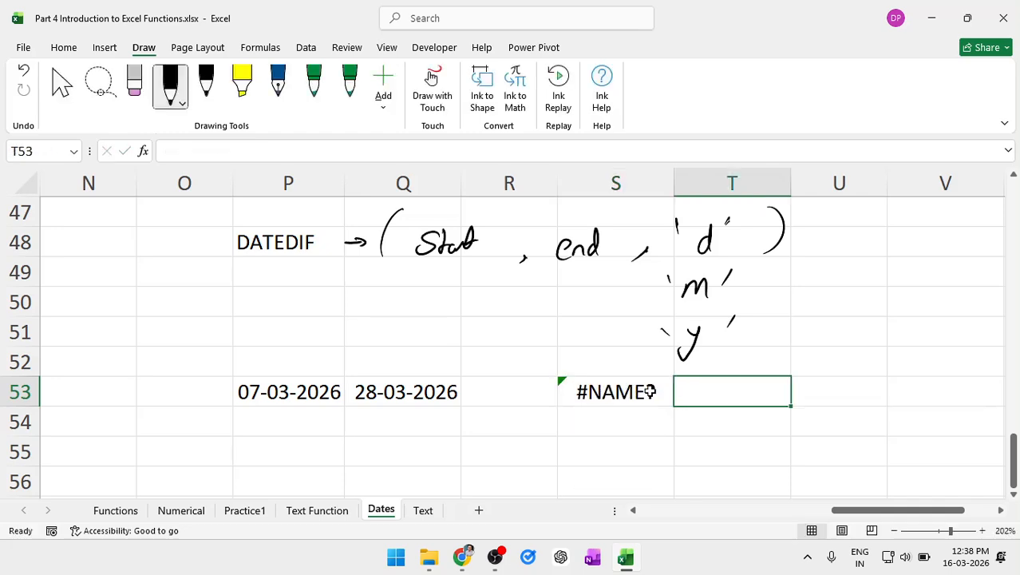
- Enter the formula =DATEDIF(P53,Q53,"d") in S53 to calculate the difference between the two dates in days
click(651, 391)
text(=DATE)
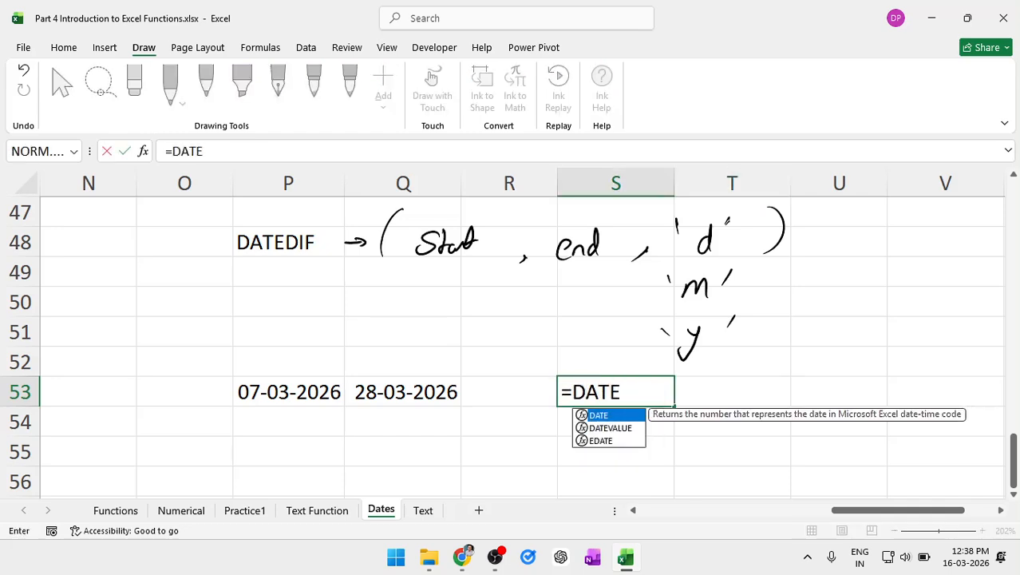
text(DIF)
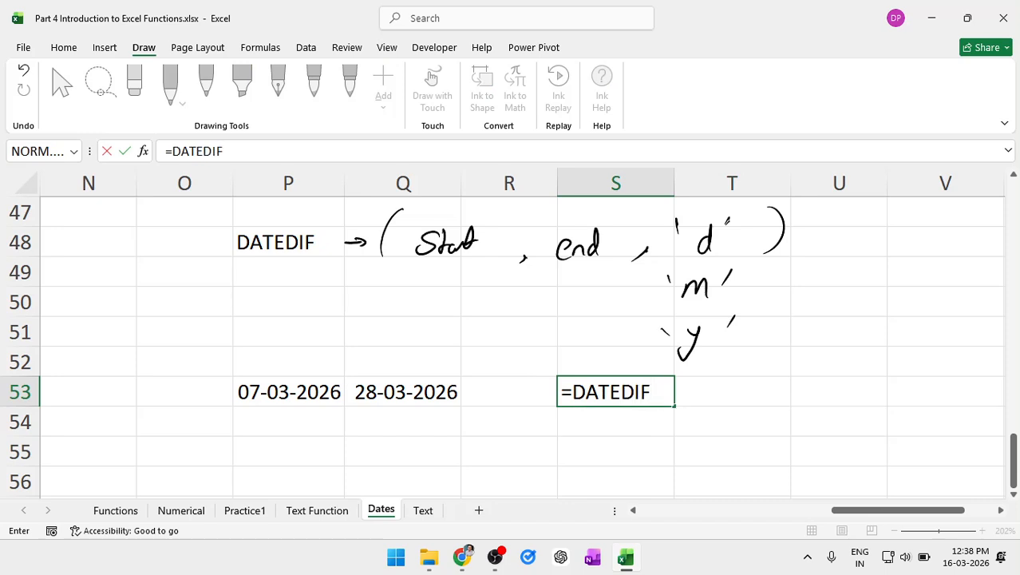
text(()
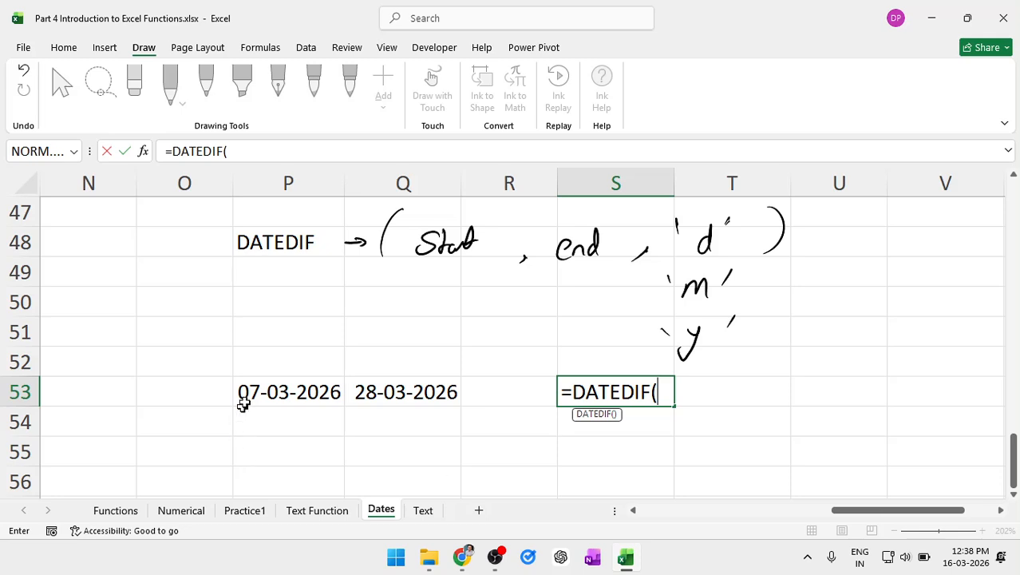
click(292, 386)
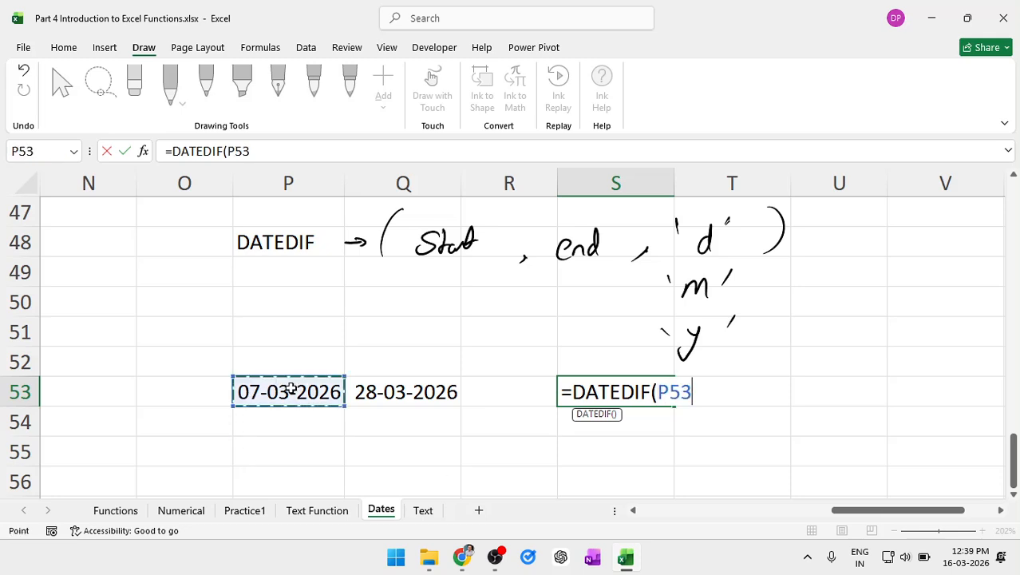
text(,)
click(390, 391)
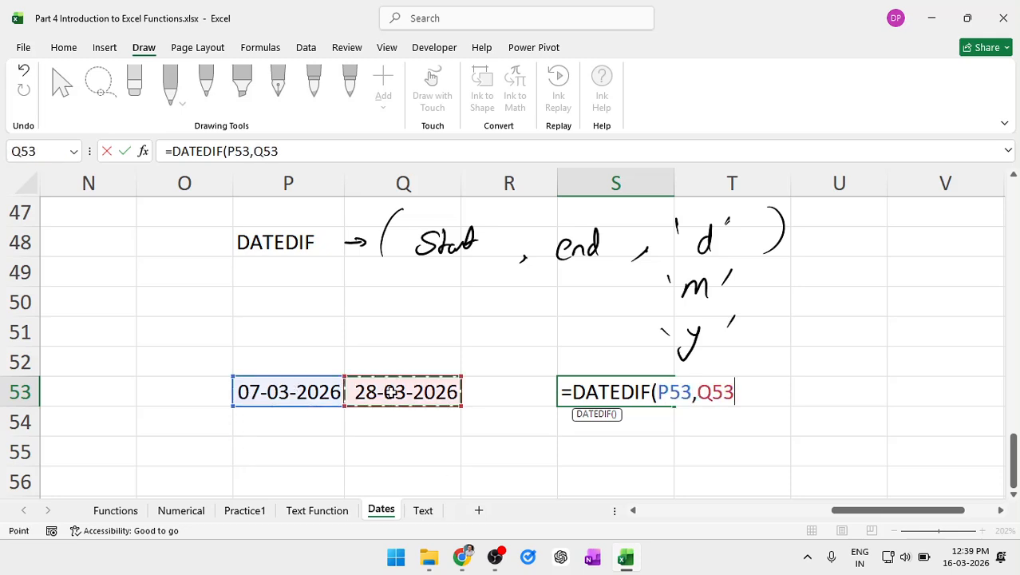
text(,)
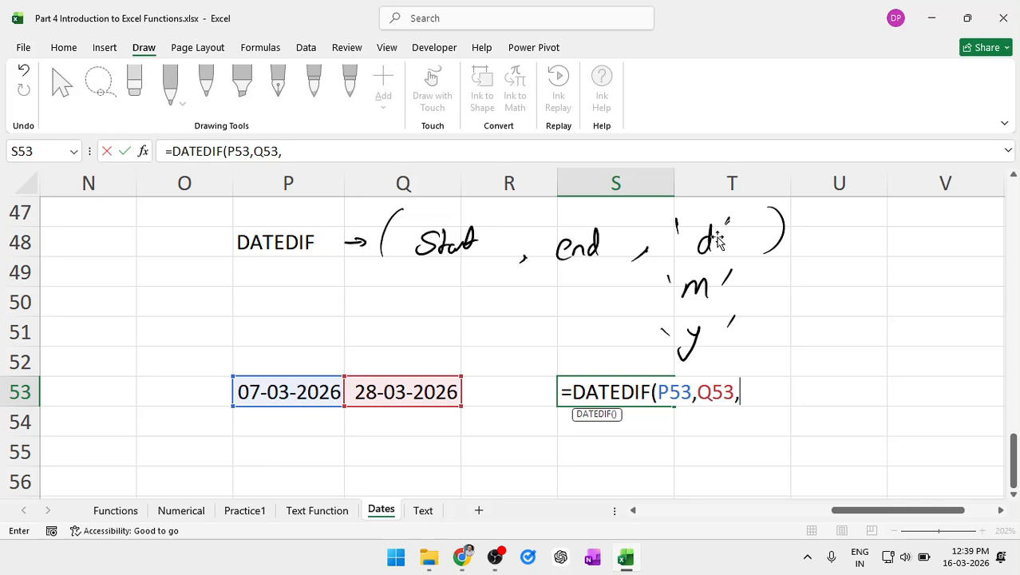
text("d"))
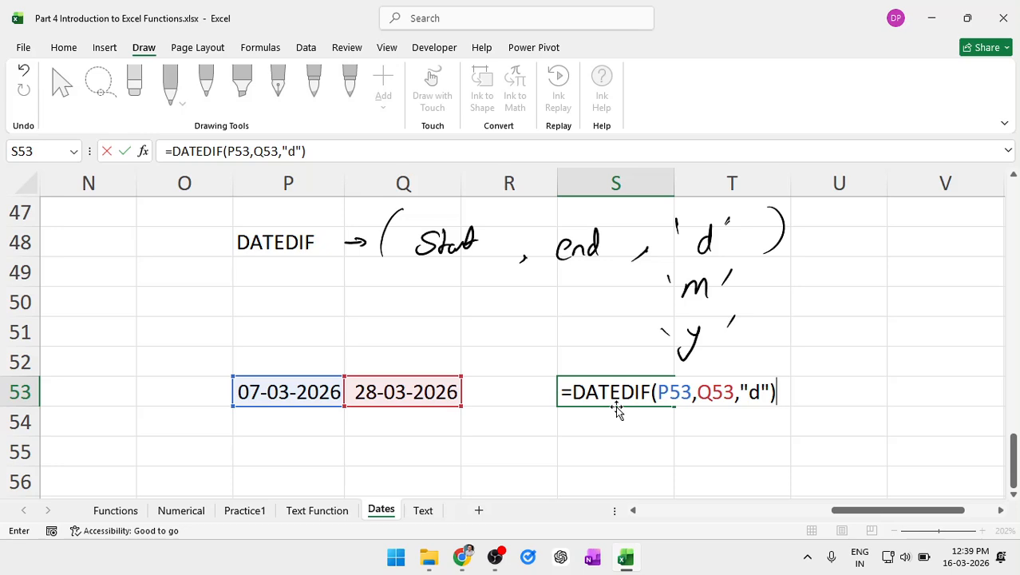
key(Return)
key(Up)
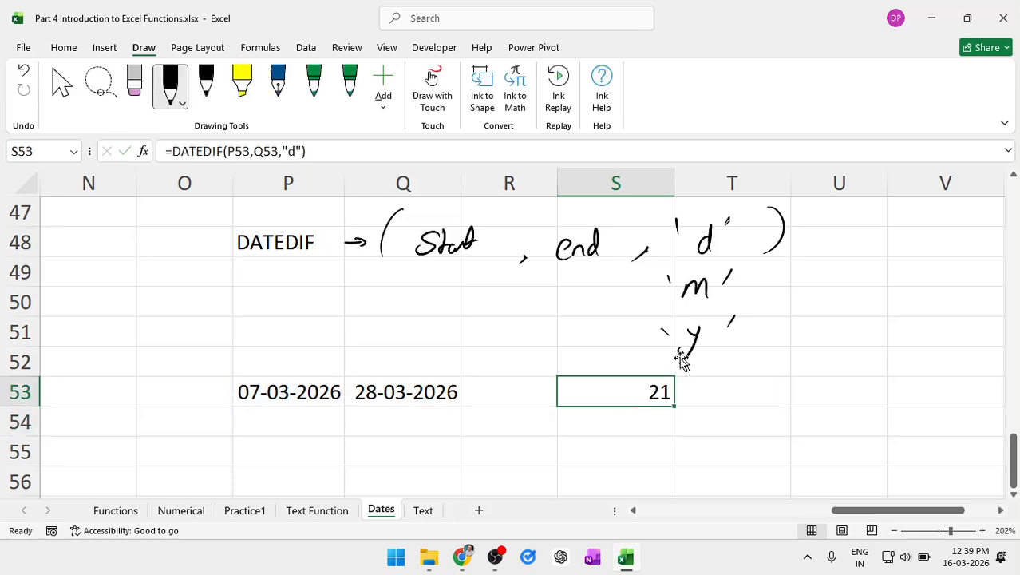
- Review the DATEDIF formula in S53 against its two source dates and the handwritten unit codes, leaving it unchanged
double_click(650, 392)
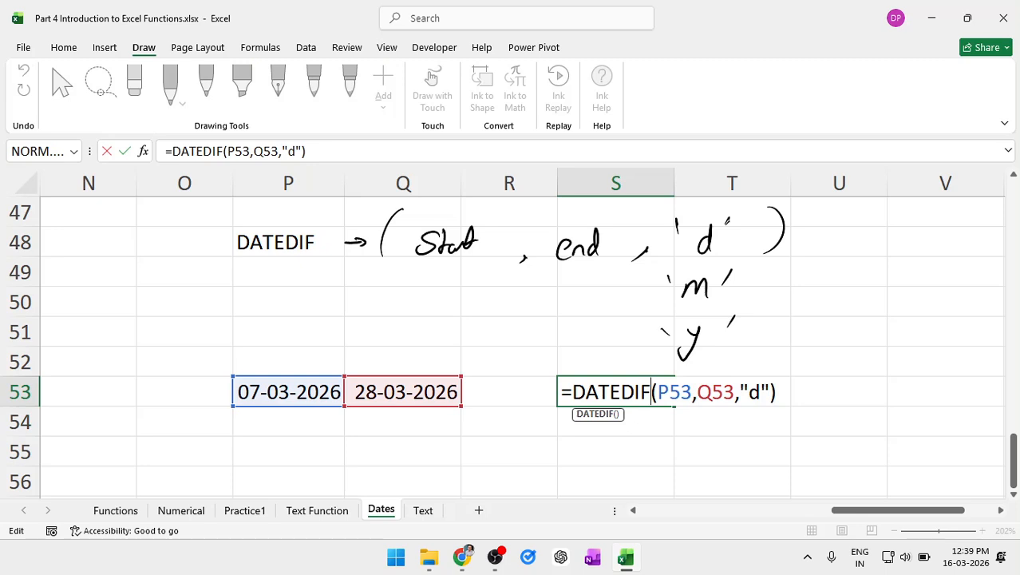
click(776, 392)
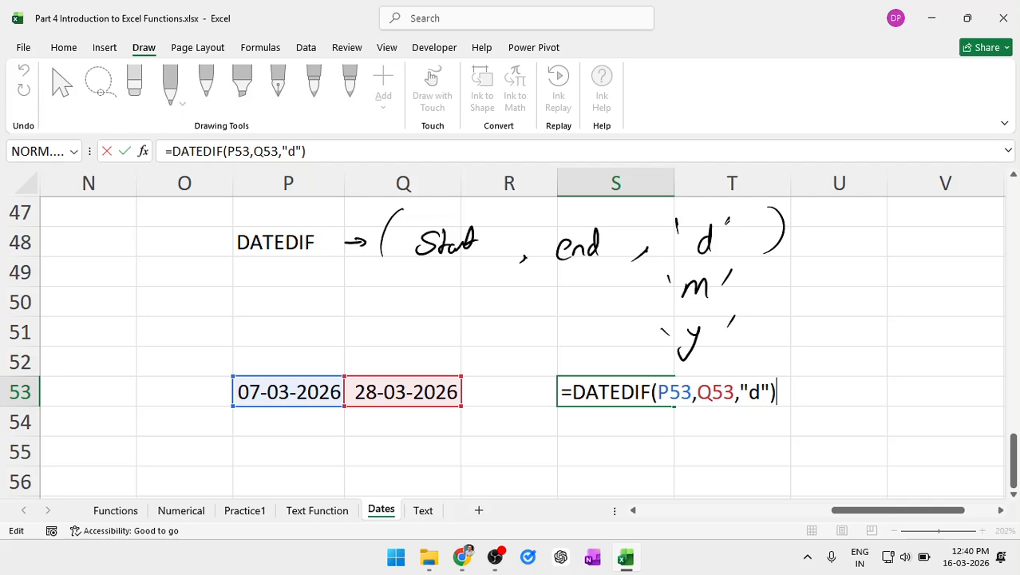
key(Return)
scroll(784, 389, down, 2)
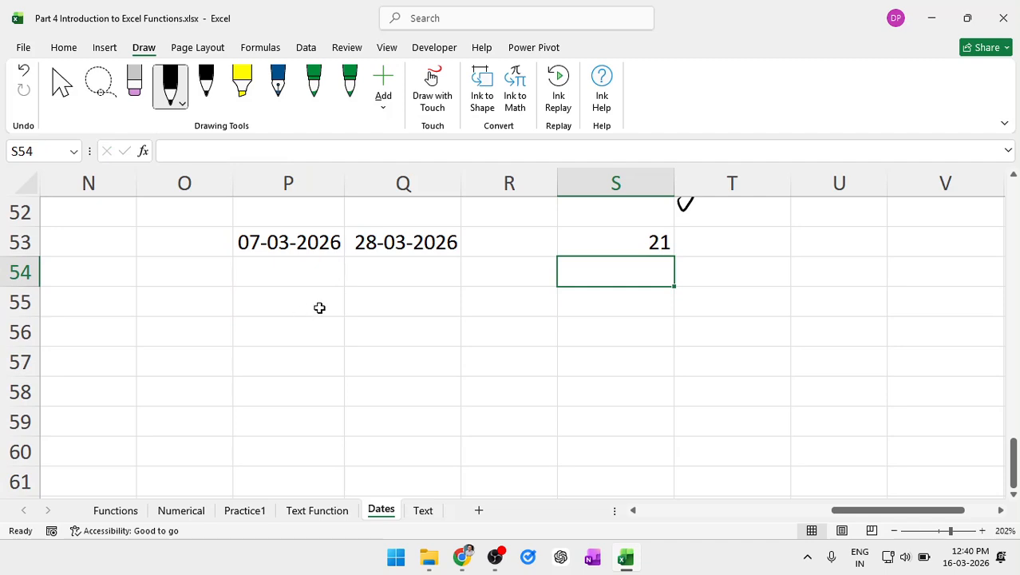
scroll(669, 251, up, 2)
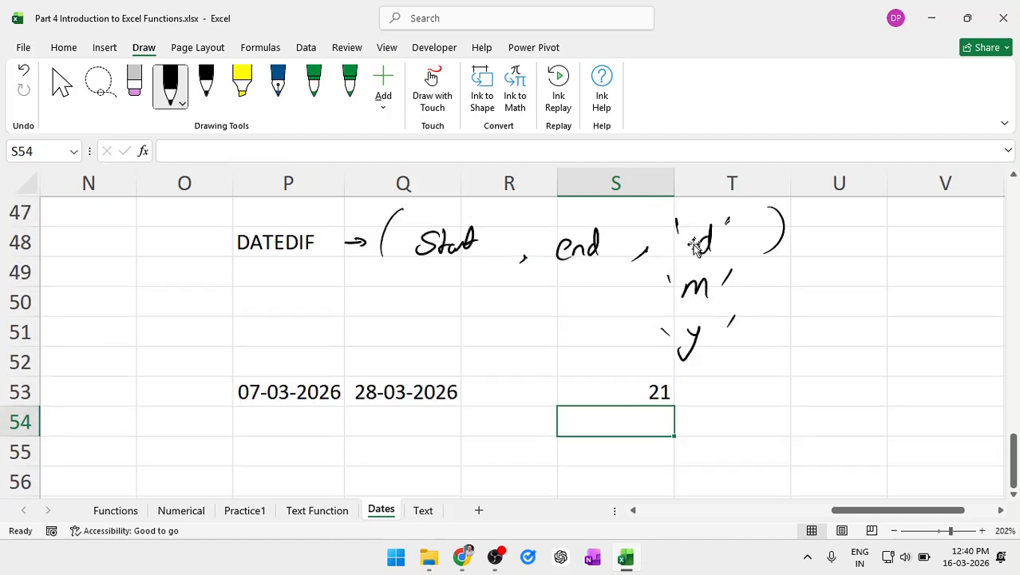
- Enter a second start date, 02-03-2015, in cell P56
scroll(682, 361, down, 2)
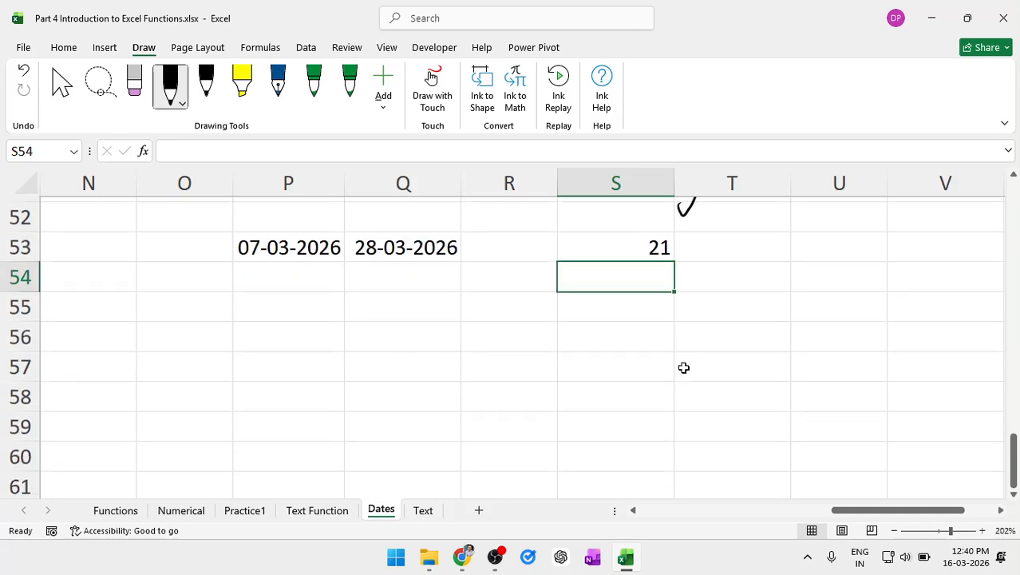
click(288, 325)
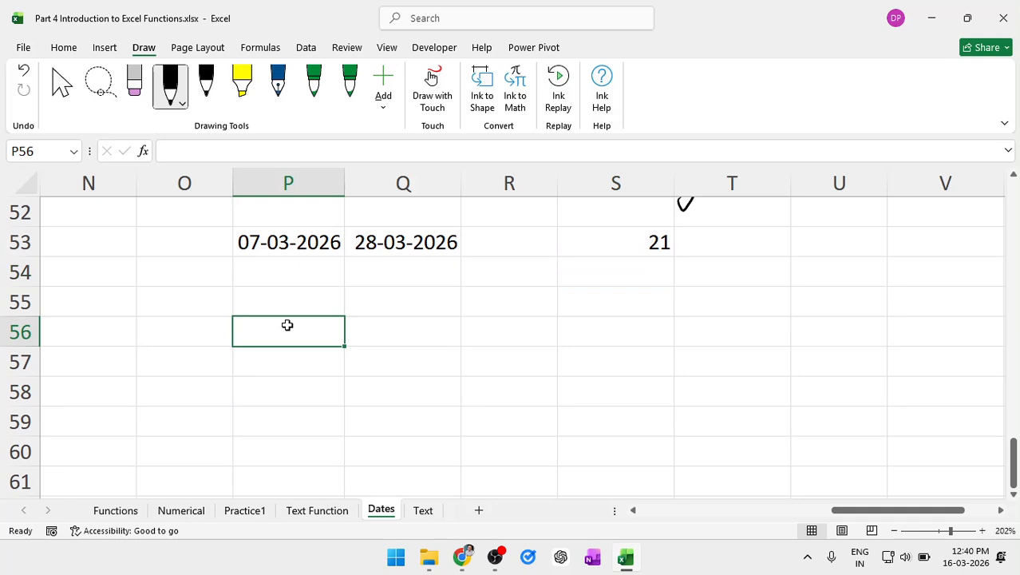
text(2-03-20)
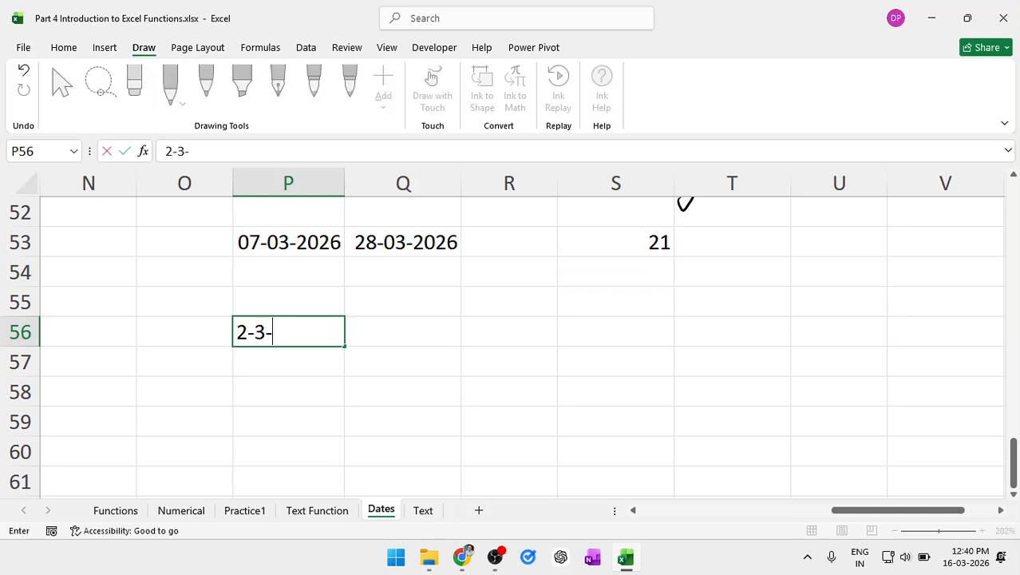
text(15)
key(Tab)
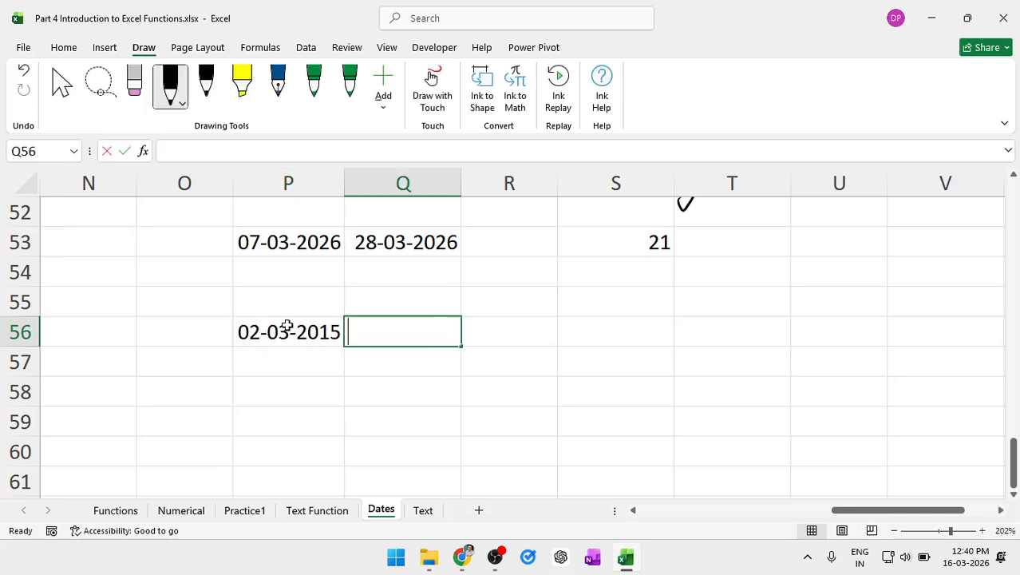
- Enter the matching end date 04-04-2016 in cell Q56
text(=)
key(BackSpace)
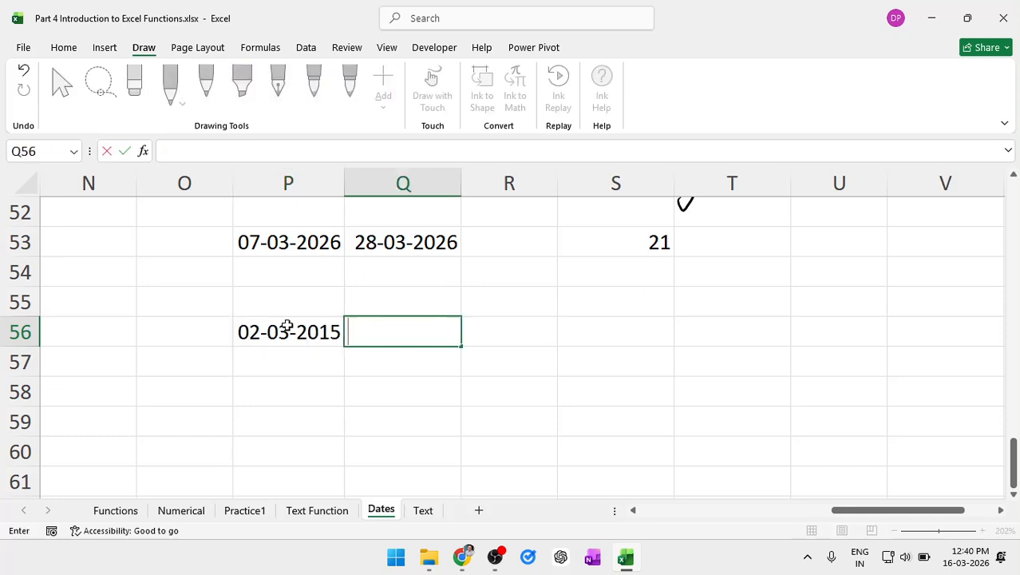
text(4-4-)
text(61)
key(BackSpace)
key(BackSpace)
text(16)
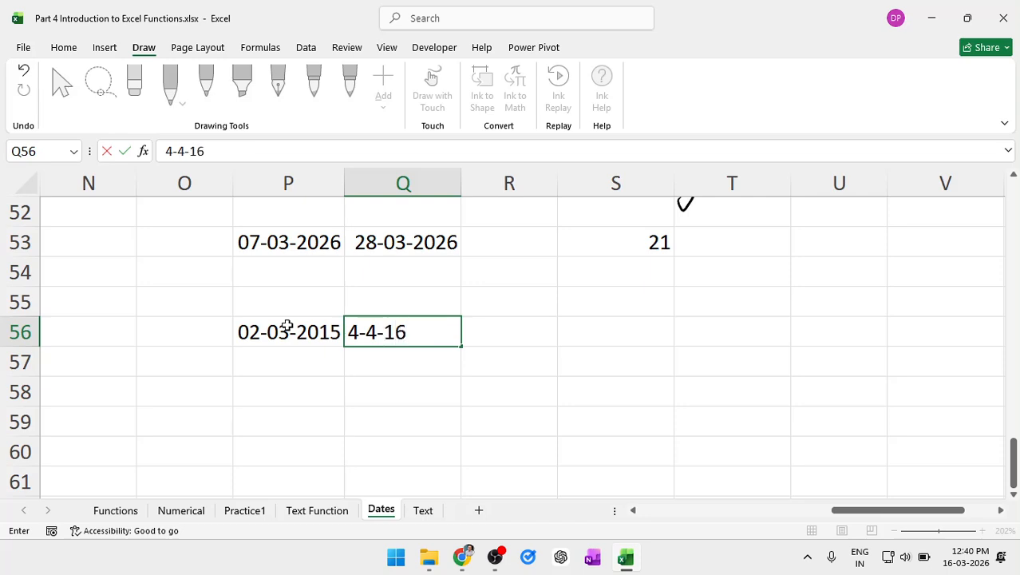
key(Return)
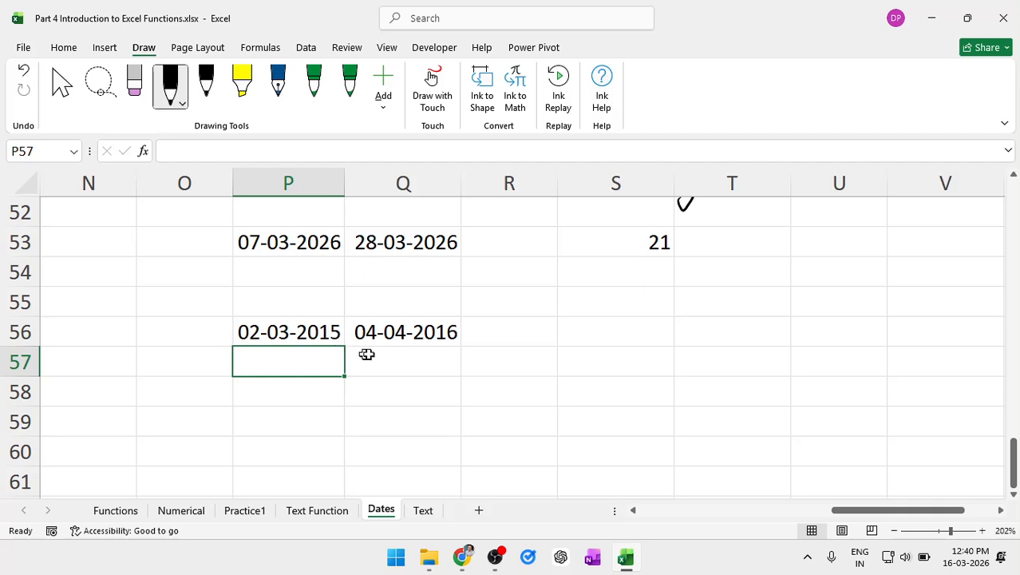
- Enter the label "no. months diff" in cell S55, above the result cell for the second date pair
click(591, 328)
click(633, 298)
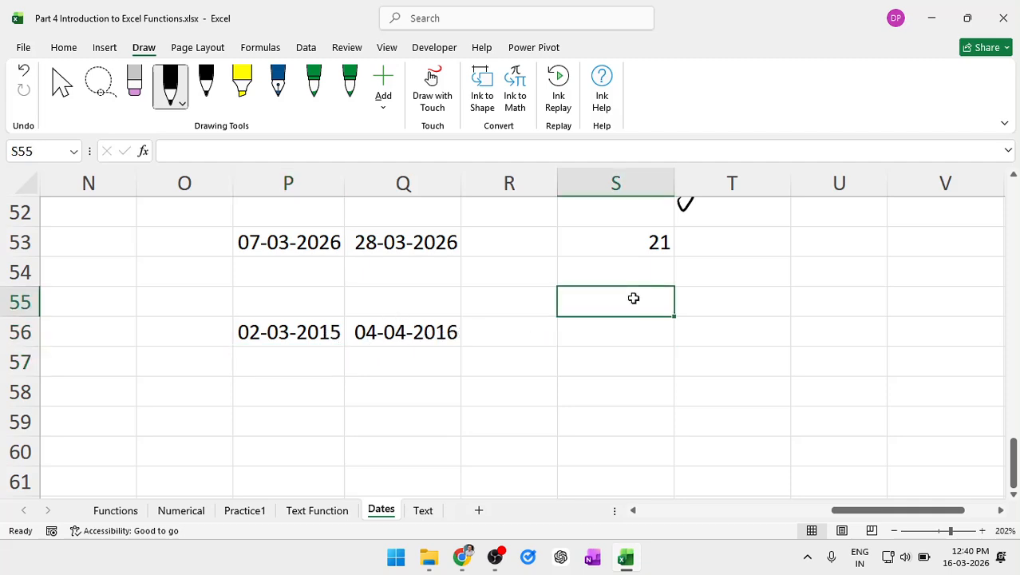
click(615, 331)
click(621, 312)
text(no. m)
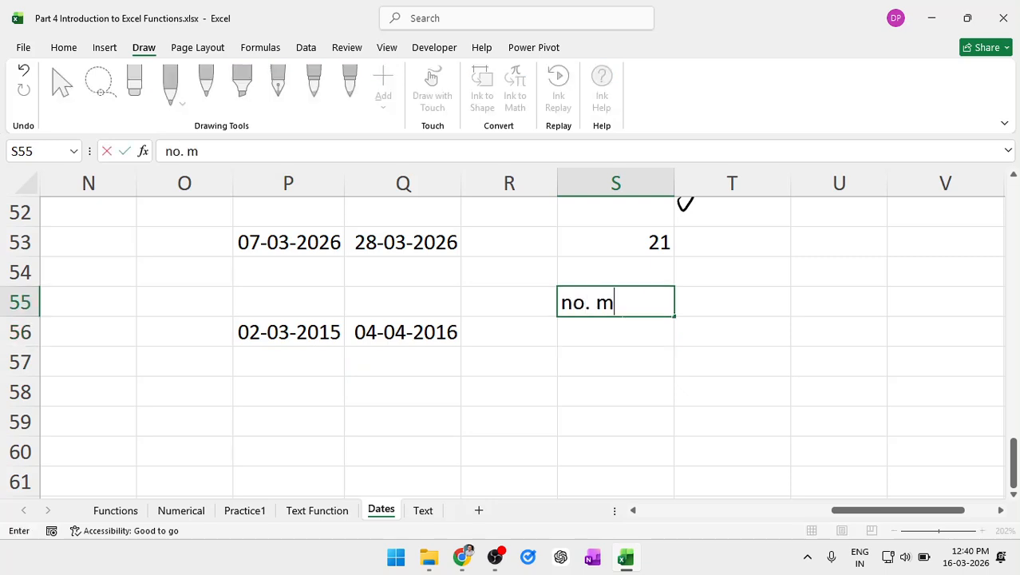
text(onths diff)
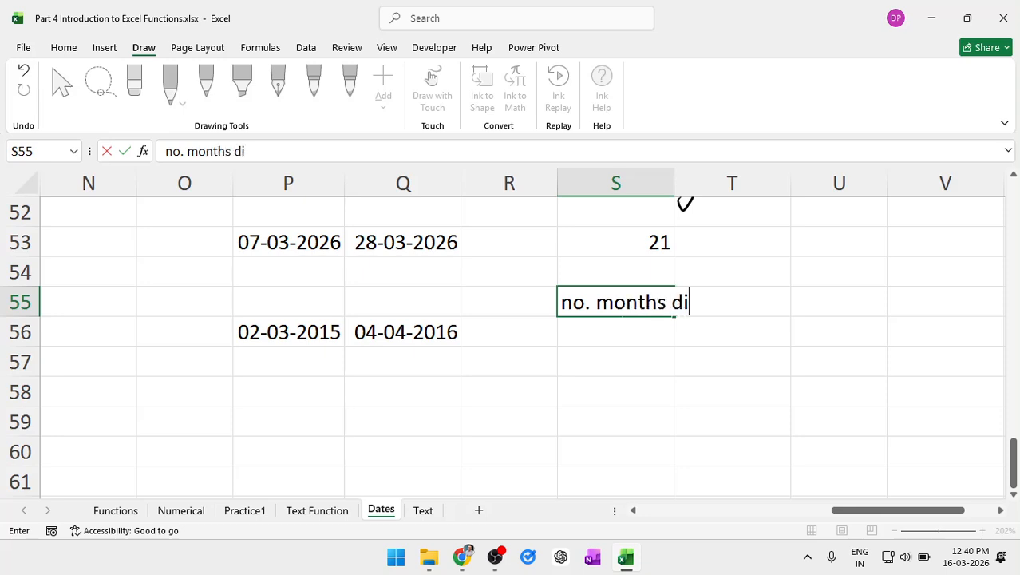
key(Return)
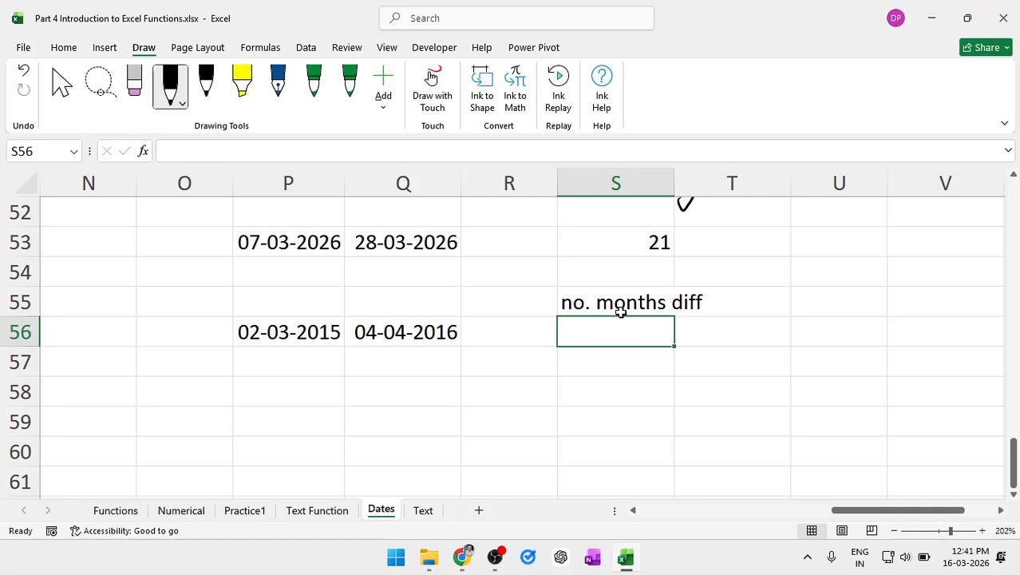
- Calculate the months between the second pair of dates in S56 with =DATEDIF(P56,Q56,"m")
text(=datedif()
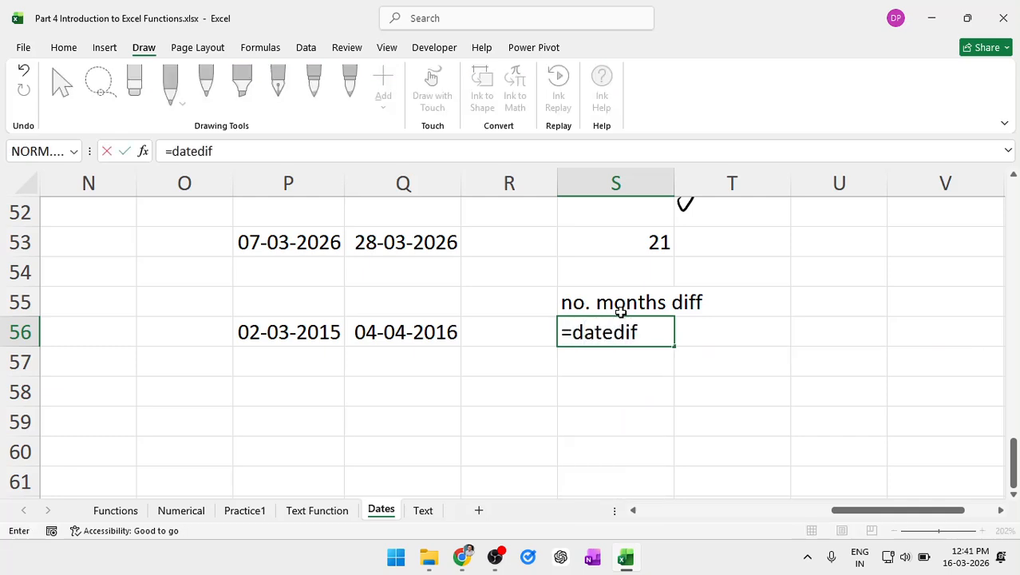
key(Left)
key(Left)
key(Left)
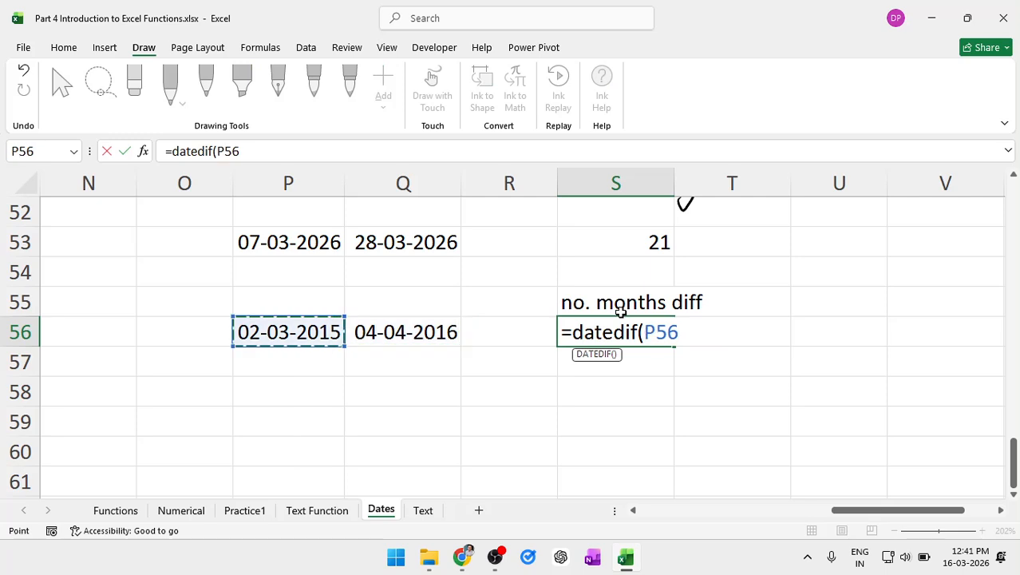
text(,)
key(Left)
key(Left)
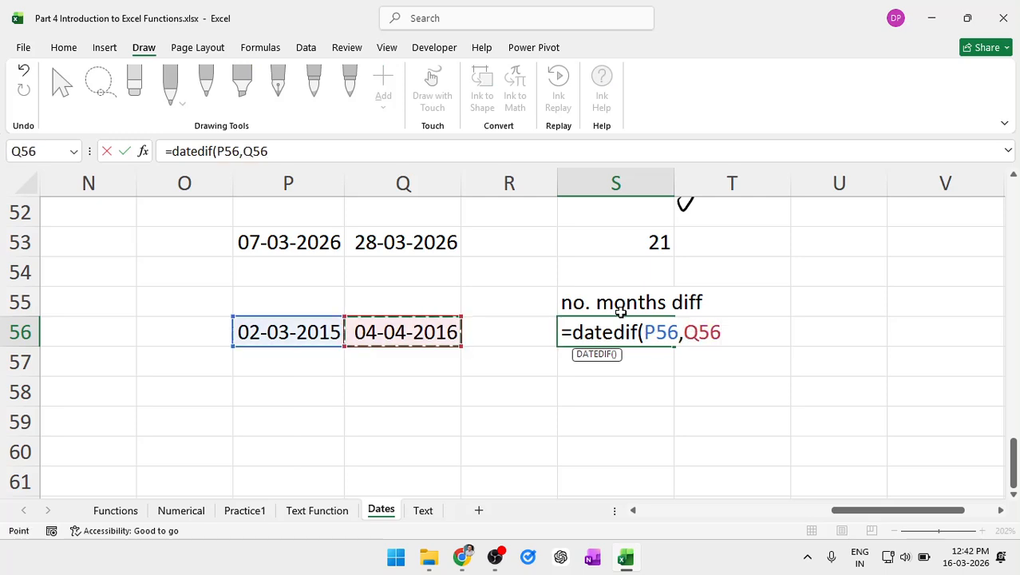
text(,"m"))
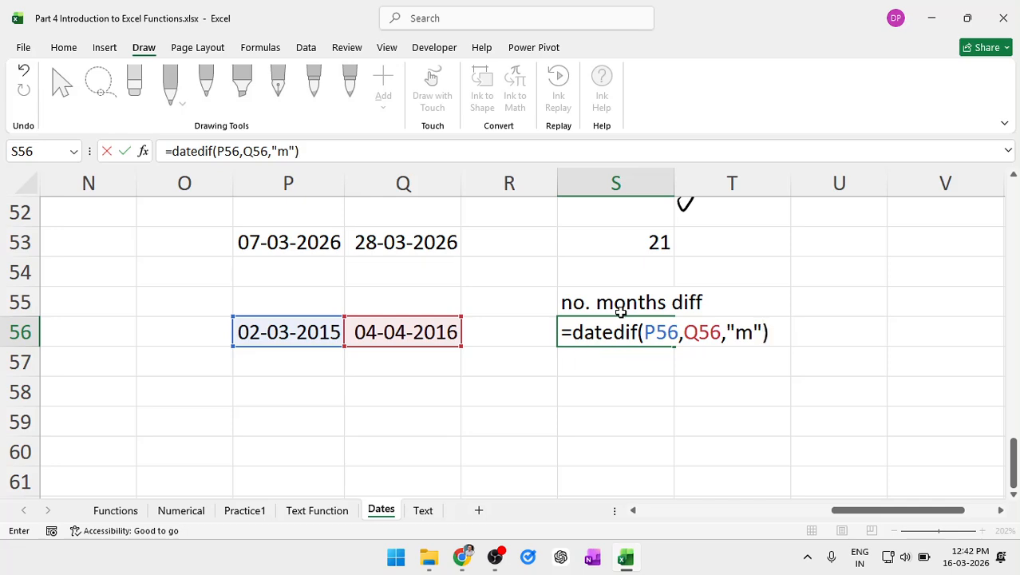
key(Return)
key(Up)
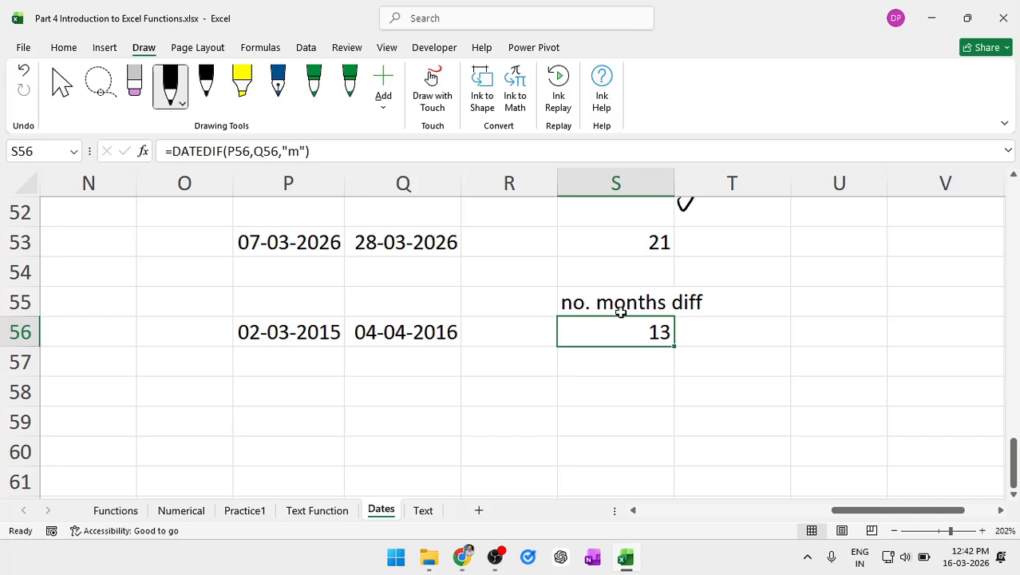
- Enter a third start date, 04-04-1997, in cell P58
click(407, 371)
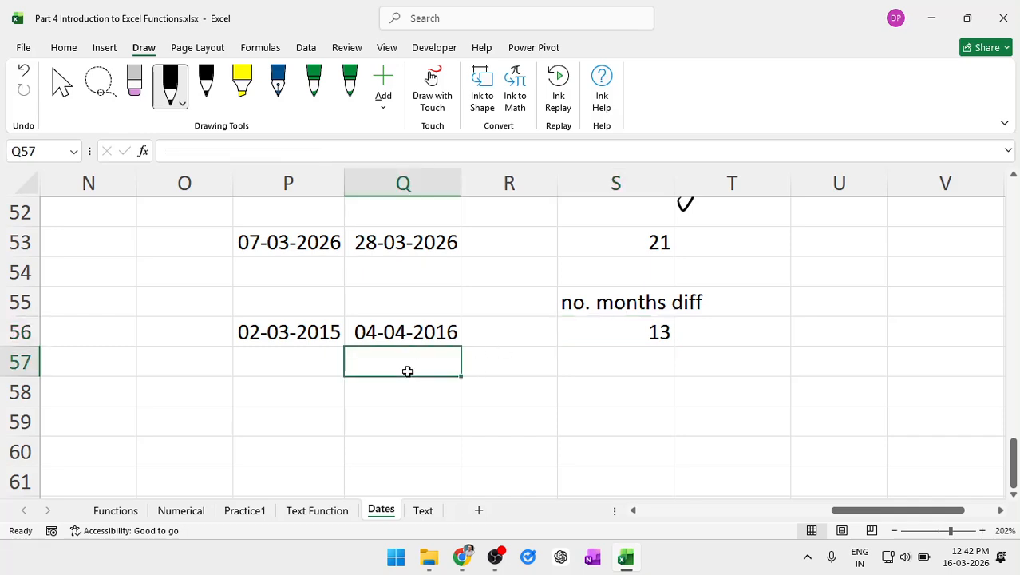
click(320, 392)
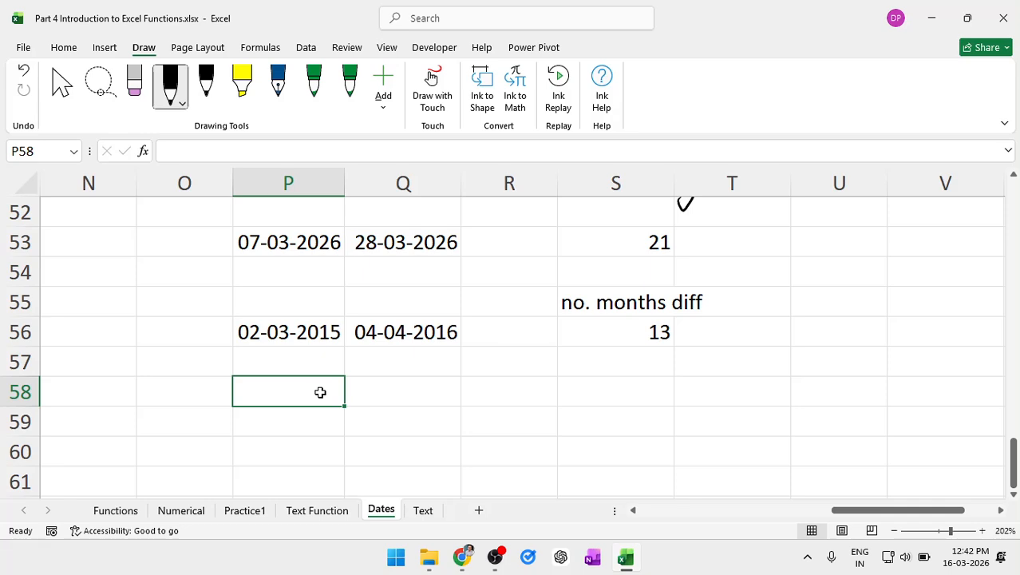
text(4)
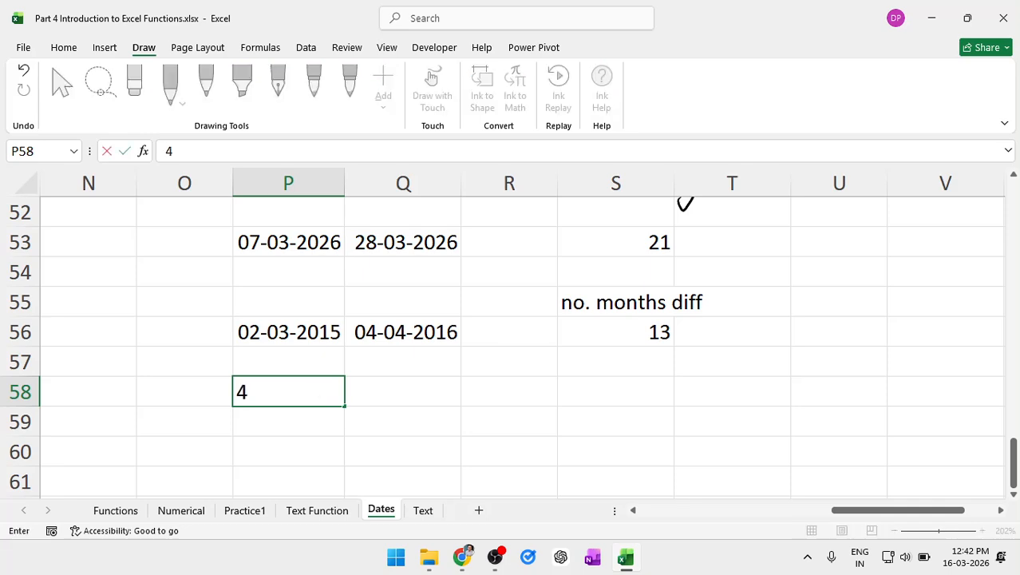
text(-04-199)
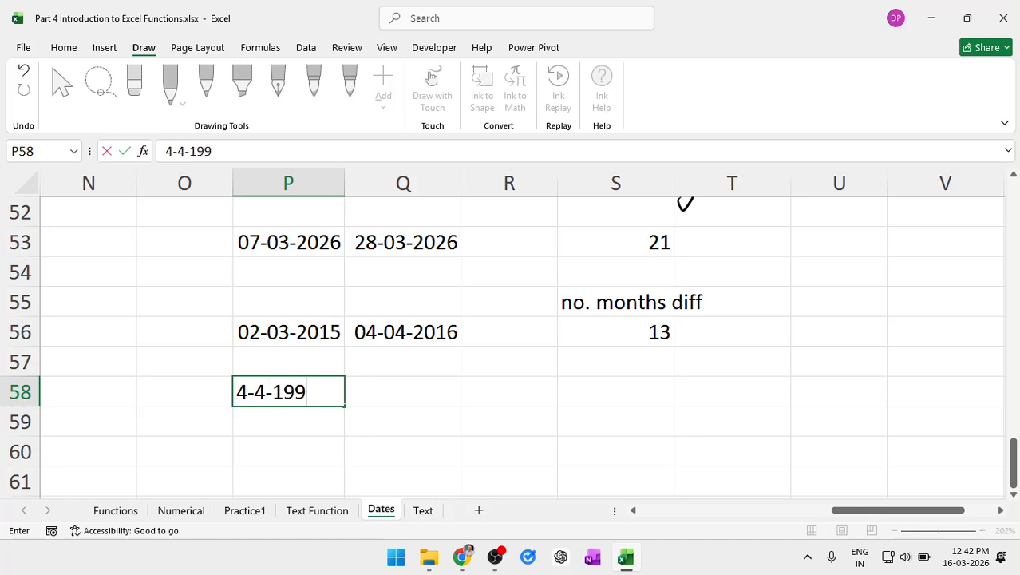
text(7)
key(Return)
key(Right)
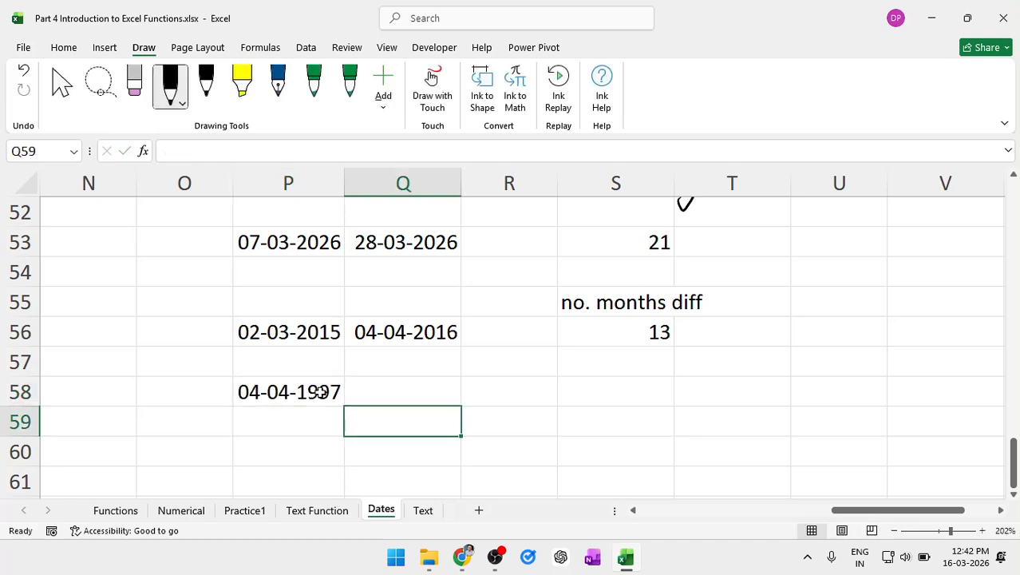
- Insert today's date, 16-03-2026, in cell Q58 as the end date of the third pair
scroll(417, 397, down, 1)
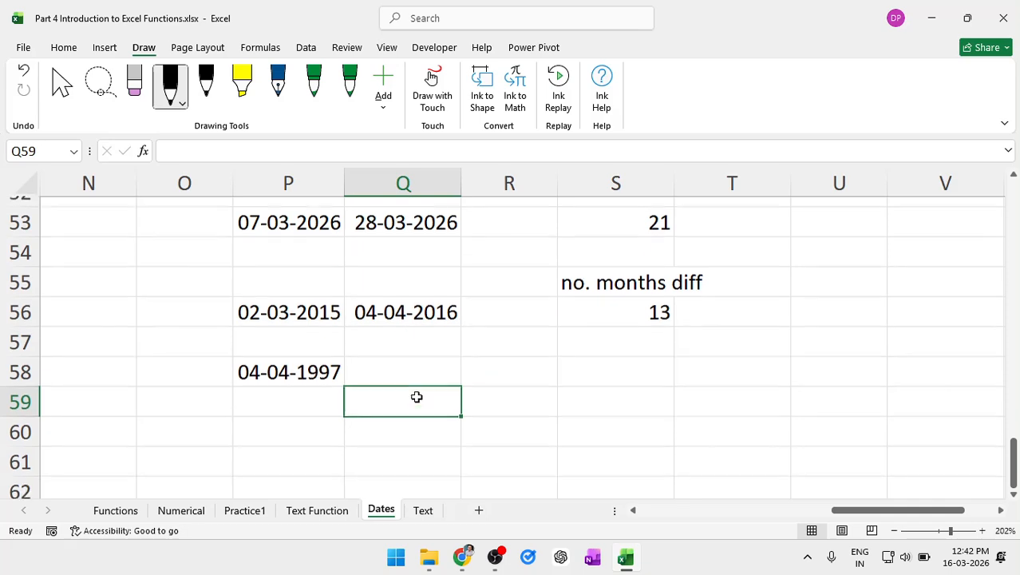
click(610, 357)
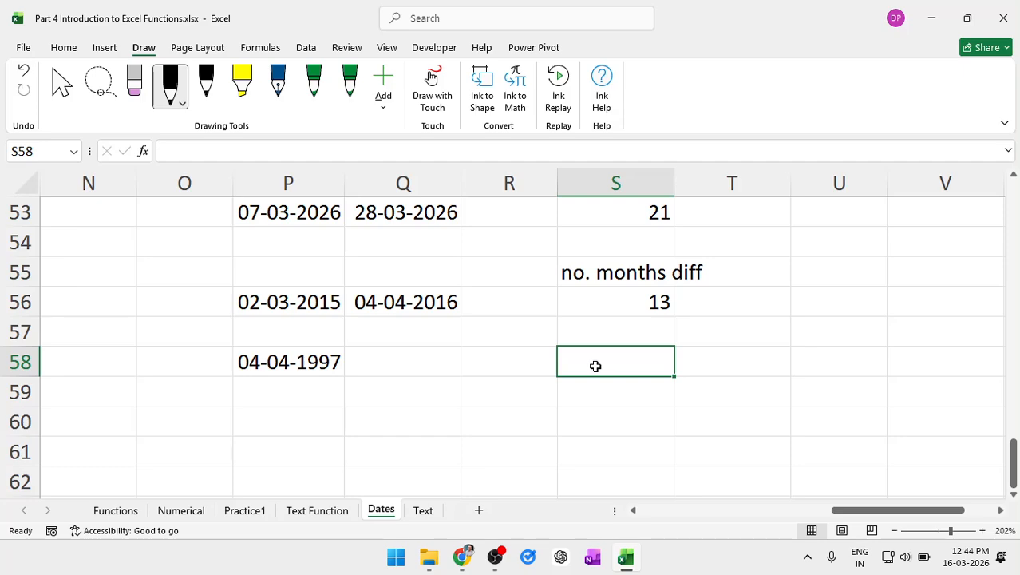
scroll(596, 365, up, 3)
scroll(596, 366, down, 1)
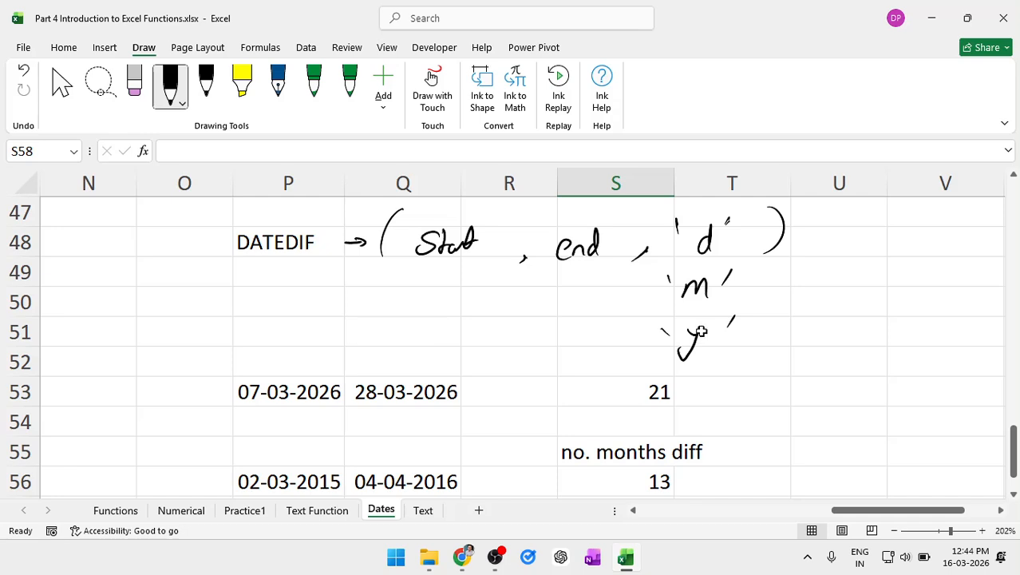
scroll(700, 331, down, 2)
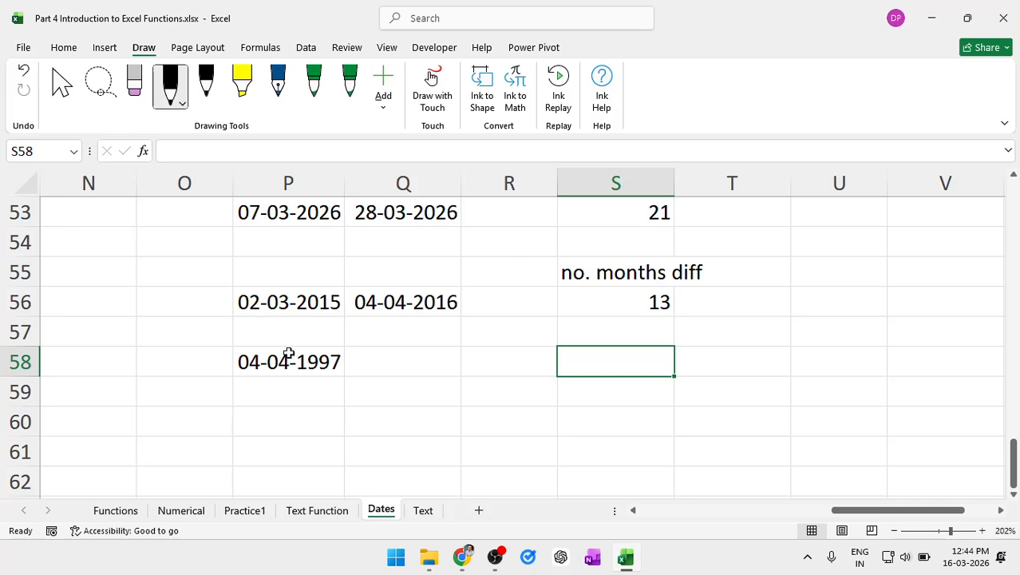
click(440, 363)
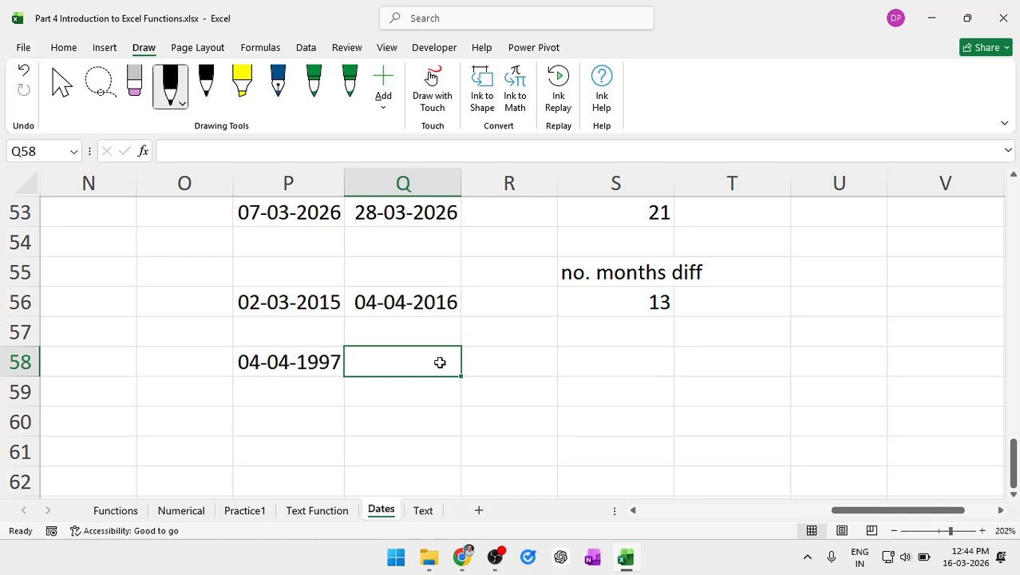
key(ctrl+semicolon)
key(Tab)
key(Tab)
key(Tab)
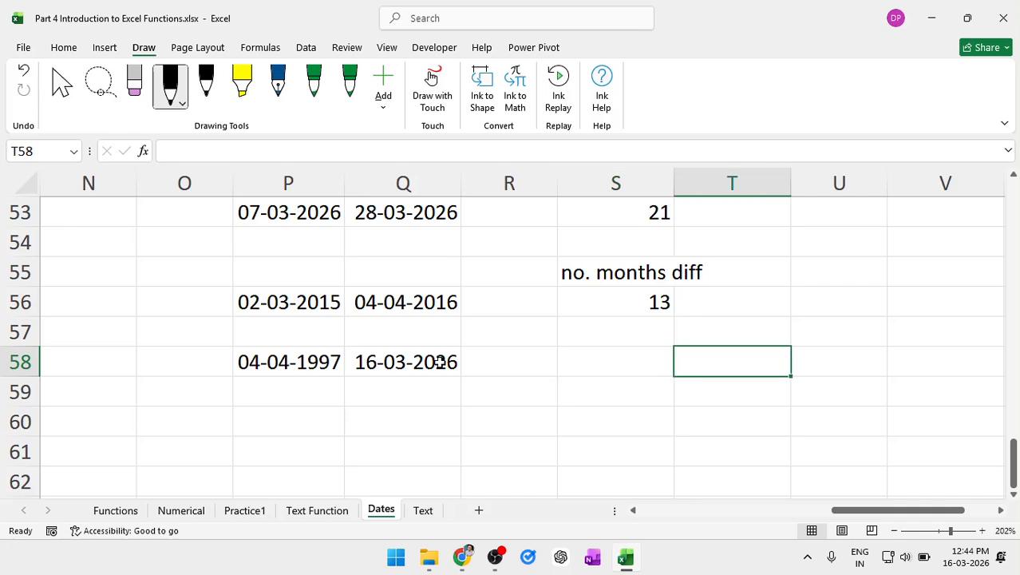
- Calculate the full years between the third pair of dates in S58 with =DATEDIF(P58,Q58,"y")
key(Left)
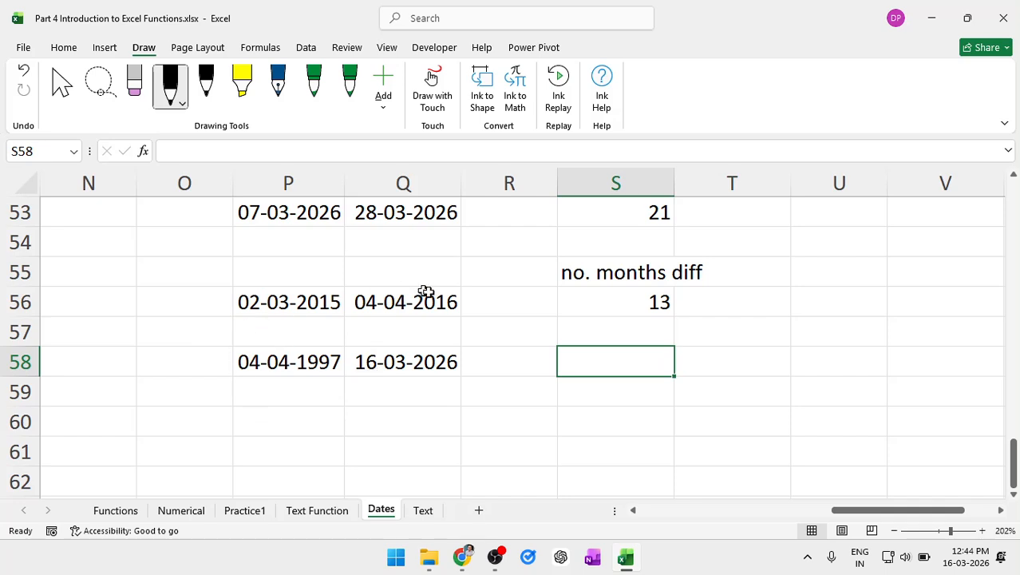
text(=da)
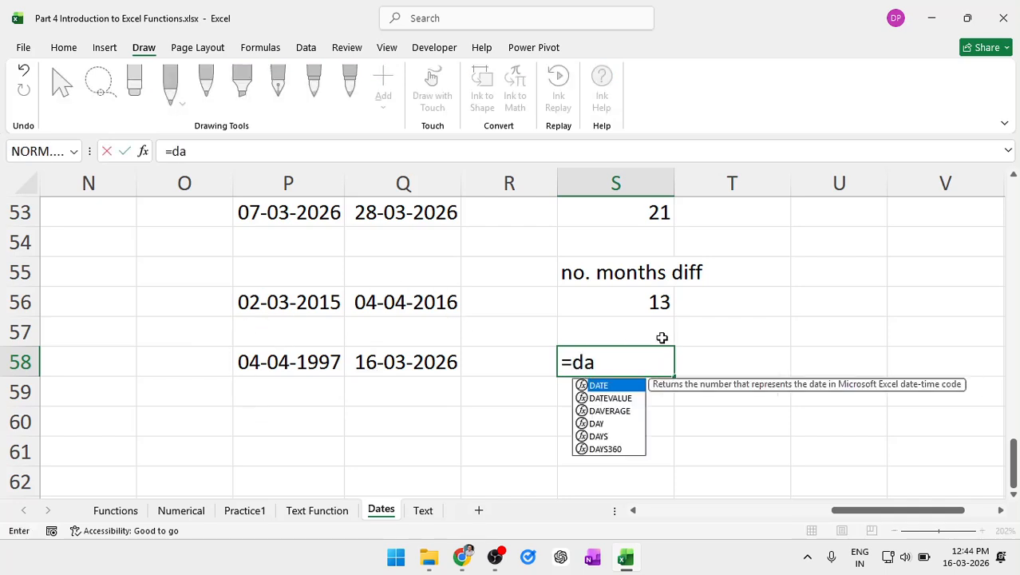
text(tedif)
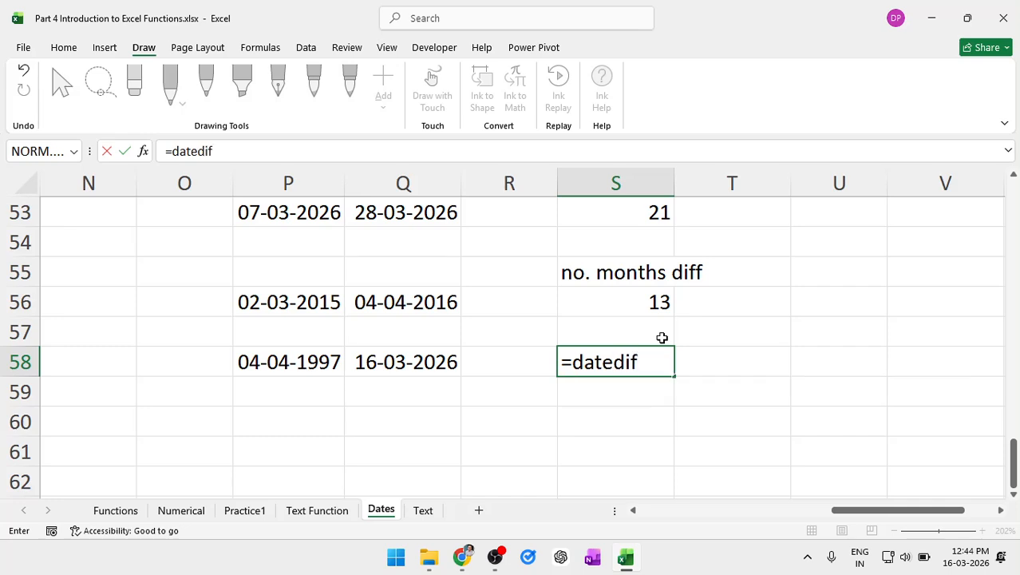
text(()
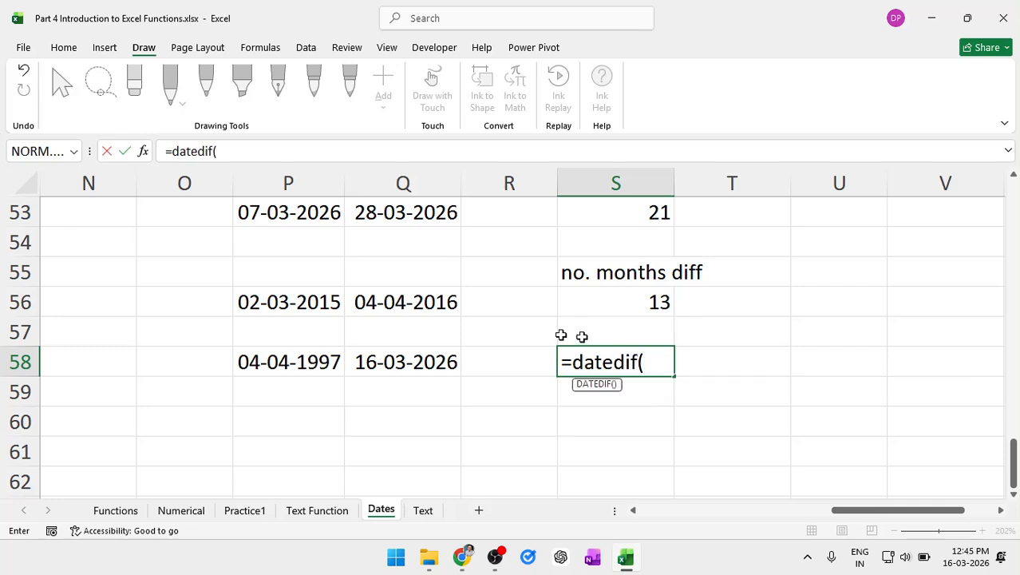
click(273, 364)
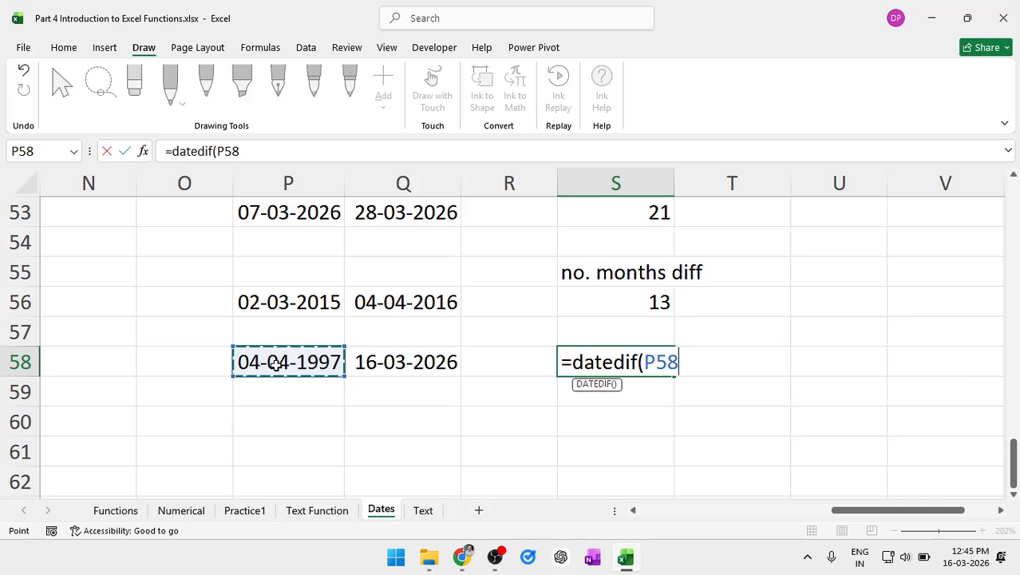
text(,)
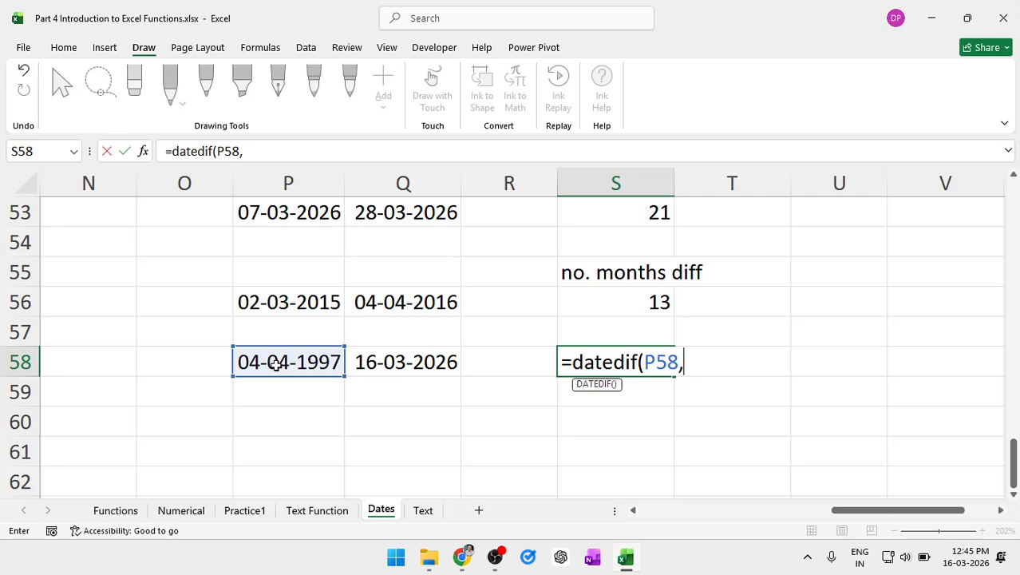
click(389, 356)
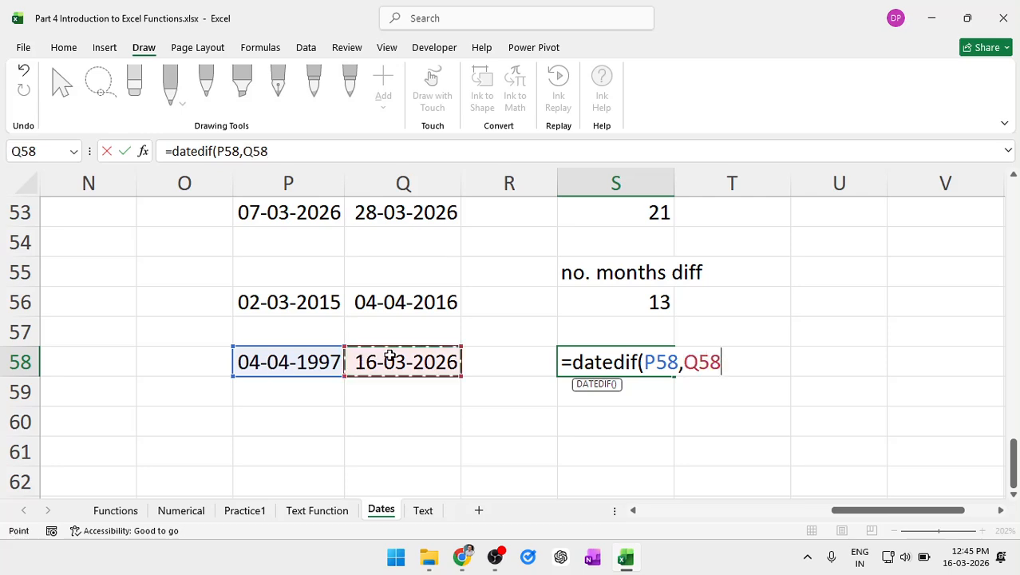
text(,")
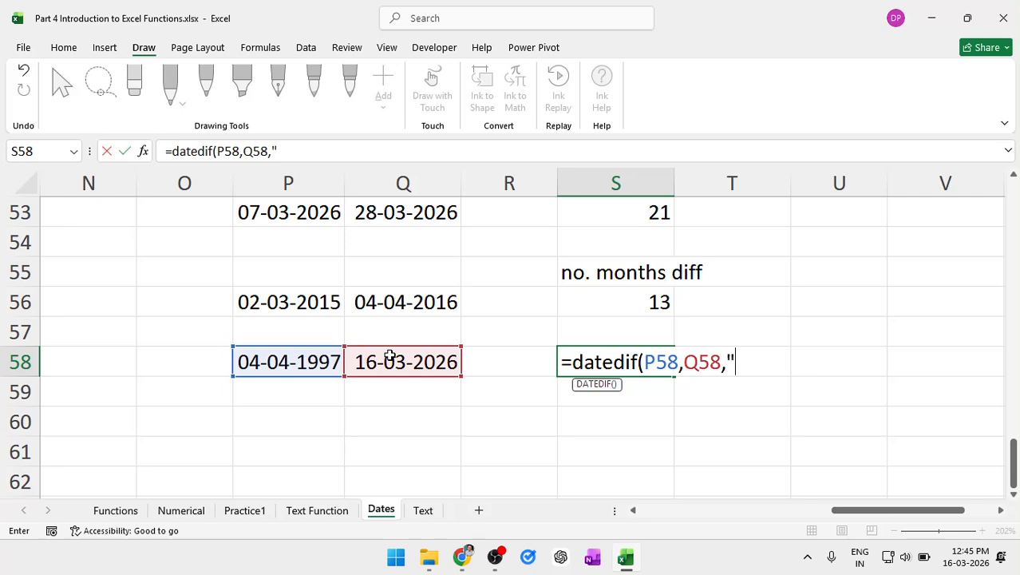
text(y"))
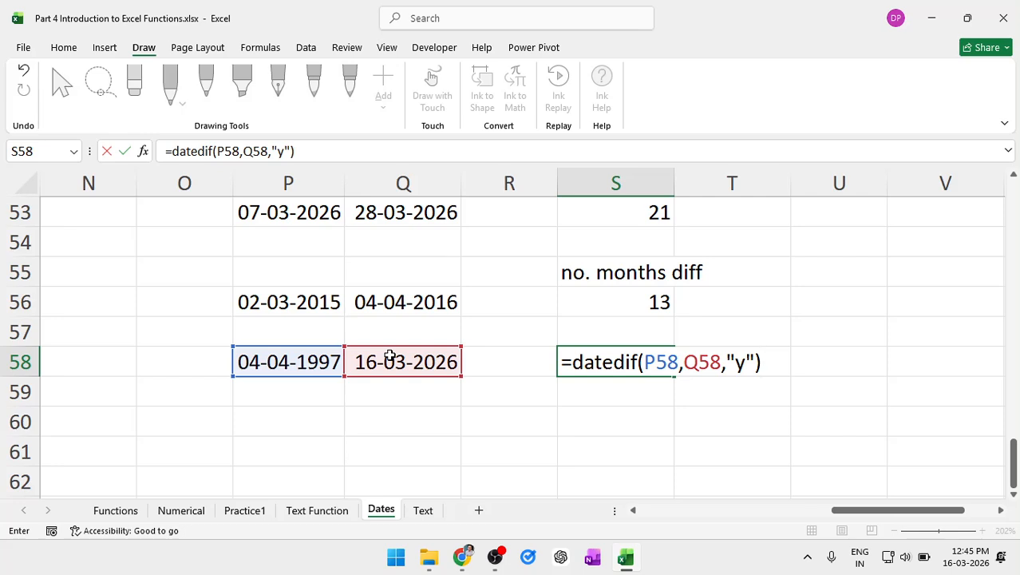
key(Return)
key(Up)
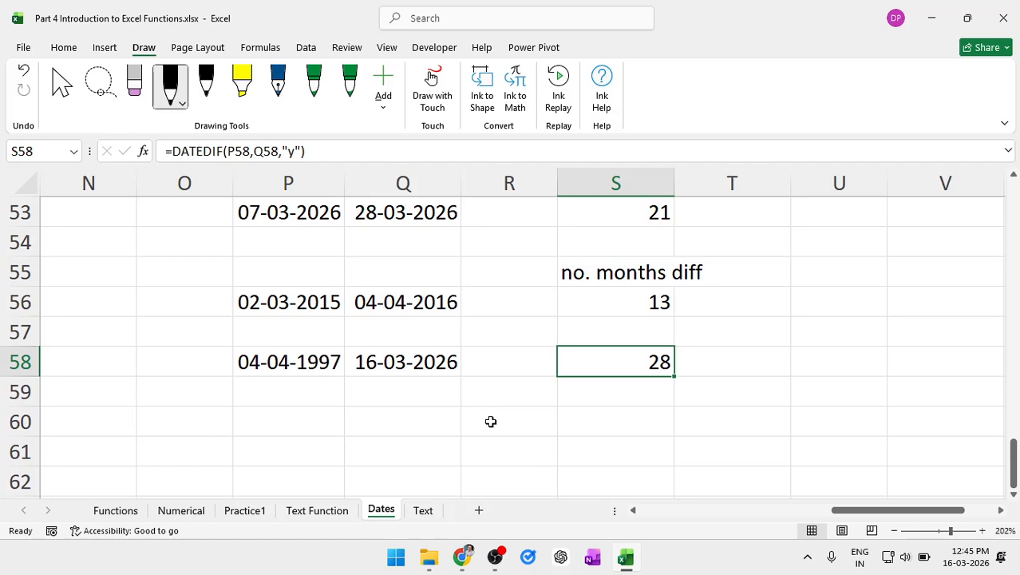
- Ink small arrows above the two dates in row 58 and an arrow leading to a circled 4 in column T
mouse_move(258, 330)
mouse_down()
mouse_move(264, 340)
mouse_move(277, 330)
mouse_up()
mouse_move(369, 321)
mouse_down()
mouse_move(381, 328)
mouse_move(376, 338)
mouse_move(385, 331)
mouse_up()
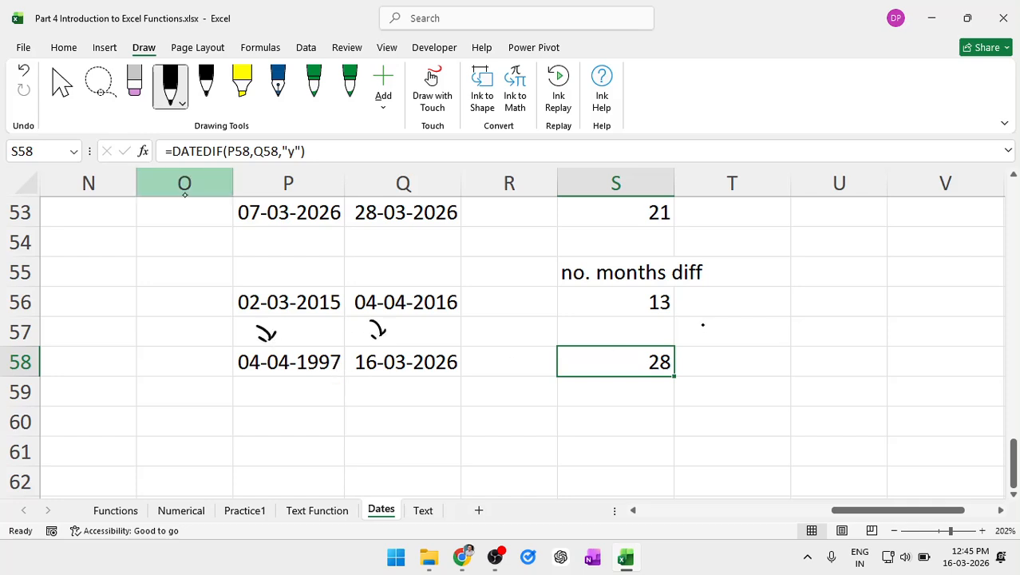
drag(701, 327, 733, 321)
mouse_move(771, 300)
mouse_down()
mouse_move(782, 312)
mouse_move(775, 324)
mouse_move(757, 319)
mouse_move(790, 289)
mouse_up()
click(721, 338)
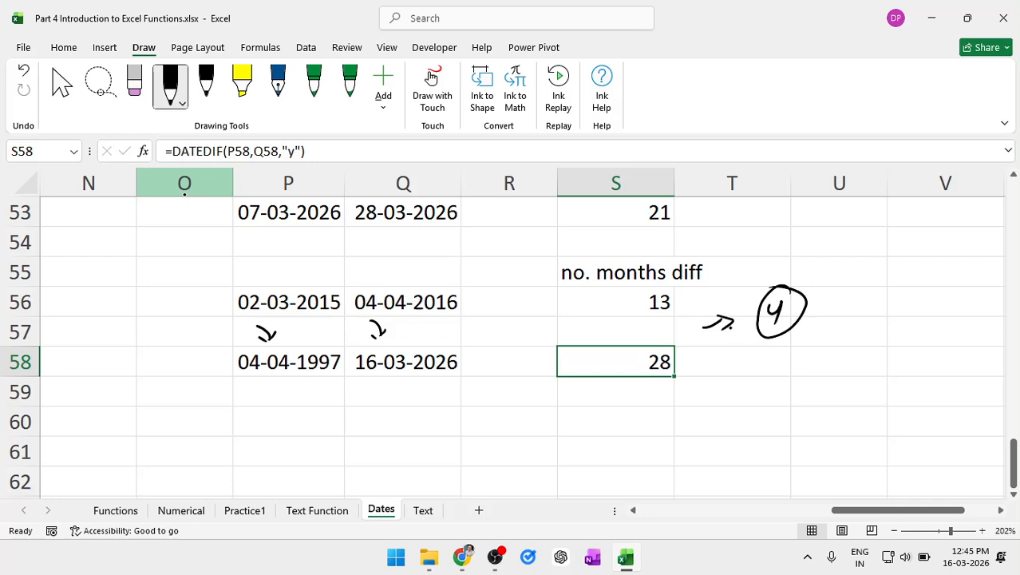
- Mark the S58 result with an ink underline and a handwritten "- 32", and circle the end date in Q58
drag(643, 375, 671, 372)
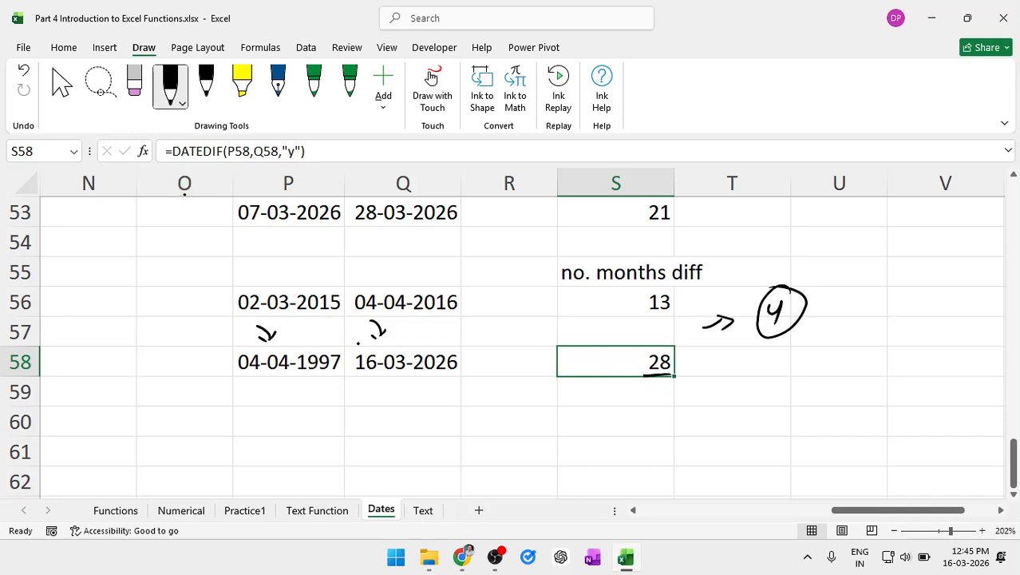
drag(372, 333, 380, 338)
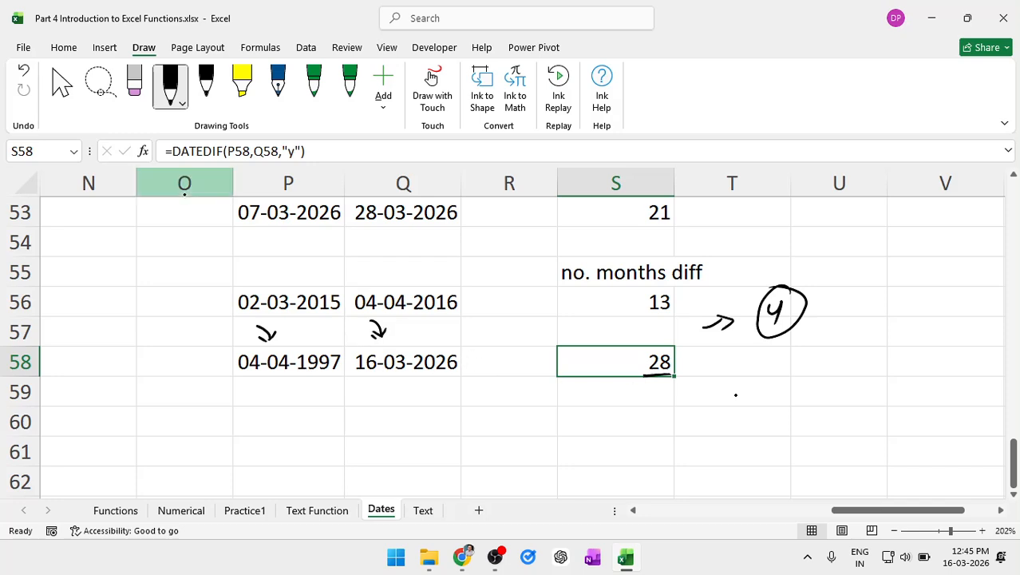
drag(693, 361, 748, 367)
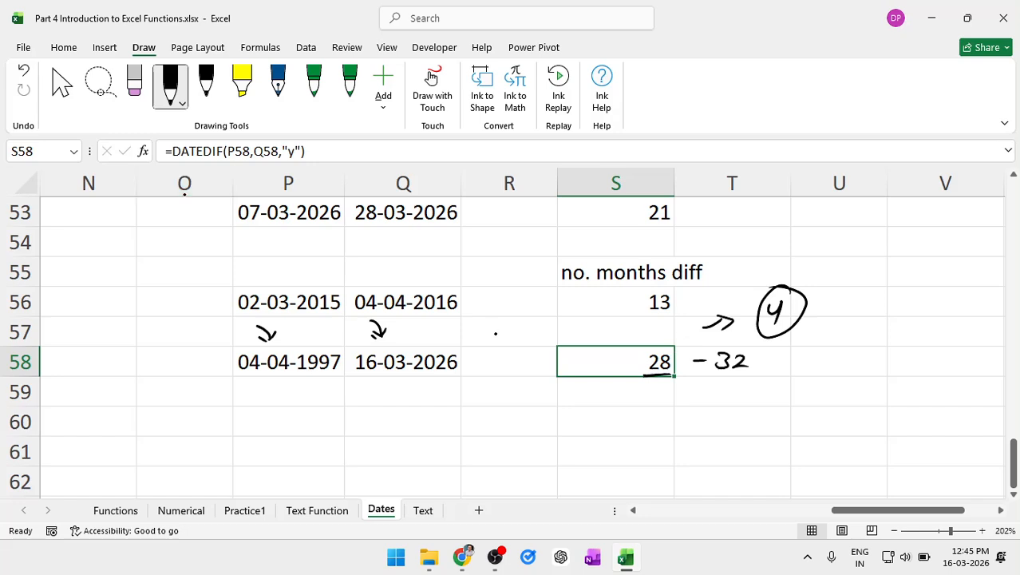
mouse_move(395, 339)
mouse_down()
mouse_move(332, 367)
mouse_move(334, 347)
mouse_move(419, 331)
mouse_up()
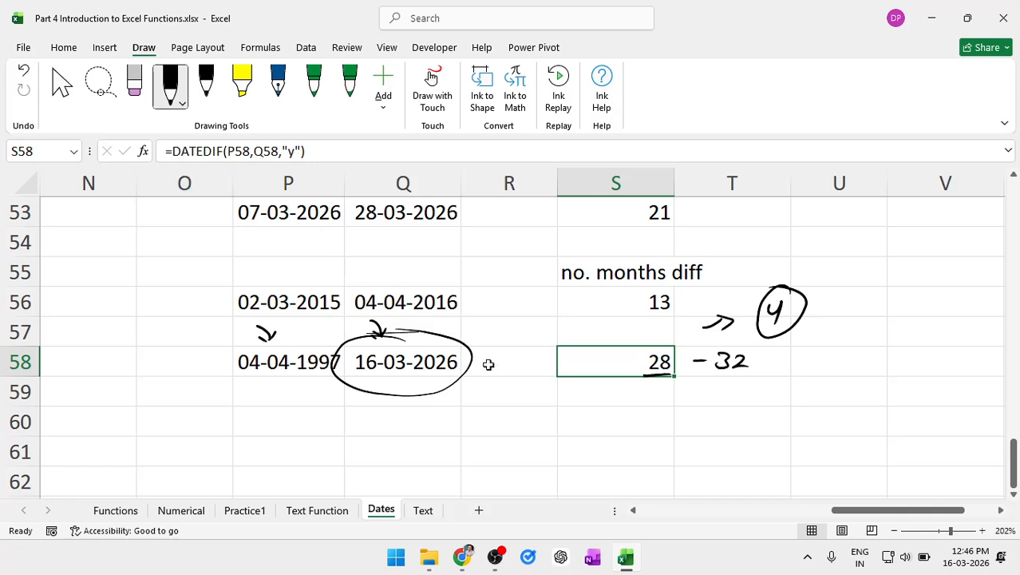
- Draw an ink arrow below the circled date in Q58 and handwrite "Today ( )" beneath it
scroll(489, 364, down, 1)
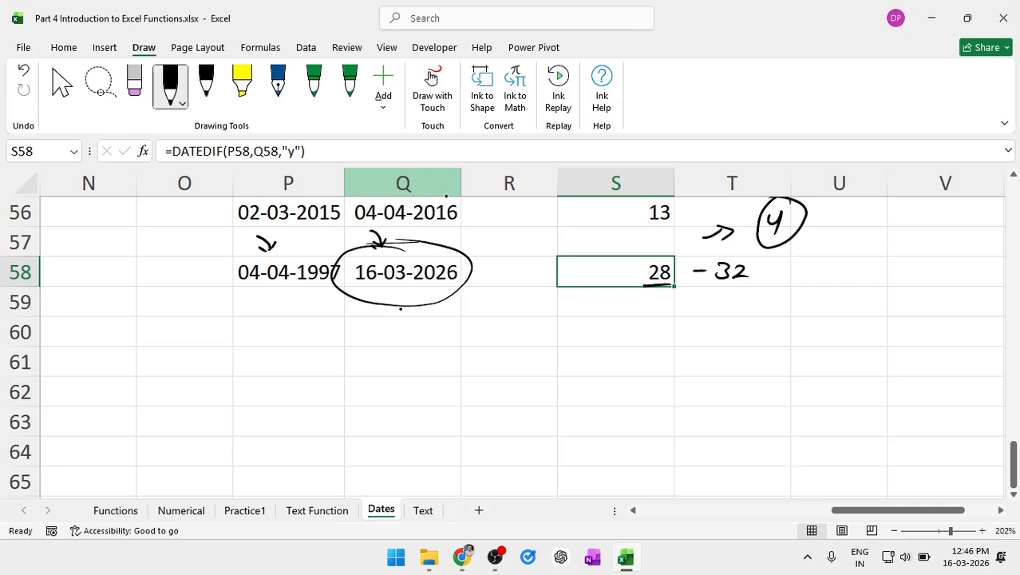
drag(402, 305, 396, 324)
drag(410, 315, 414, 323)
mouse_move(345, 352)
mouse_down()
mouse_move(364, 347)
mouse_move(351, 373)
mouse_up()
mouse_move(365, 363)
mouse_down()
mouse_move(368, 373)
mouse_move(409, 375)
mouse_up()
click(405, 363)
drag(418, 357, 399, 390)
mouse_move(445, 340)
mouse_down()
mouse_move(441, 372)
mouse_move(471, 361)
mouse_move(460, 371)
mouse_up()
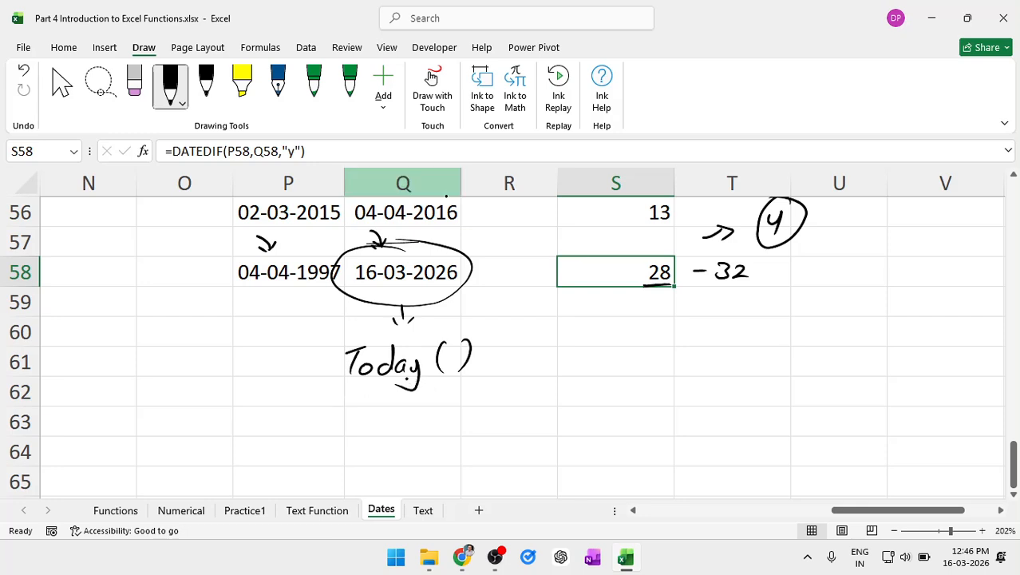
- Insert the current date in S61 with =TODAY() and review the formula
click(606, 361)
text(=toda)
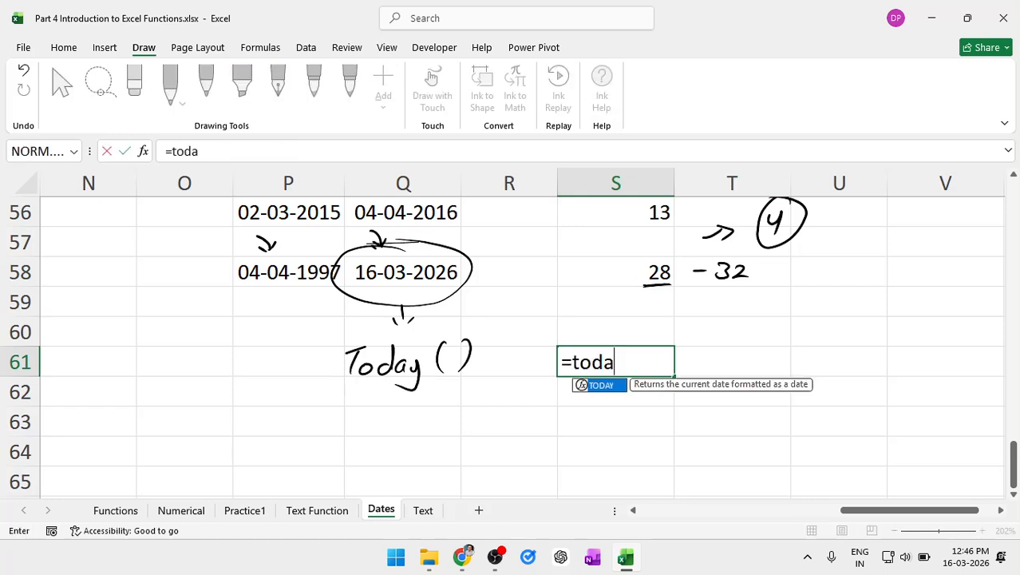
key(Tab)
text())
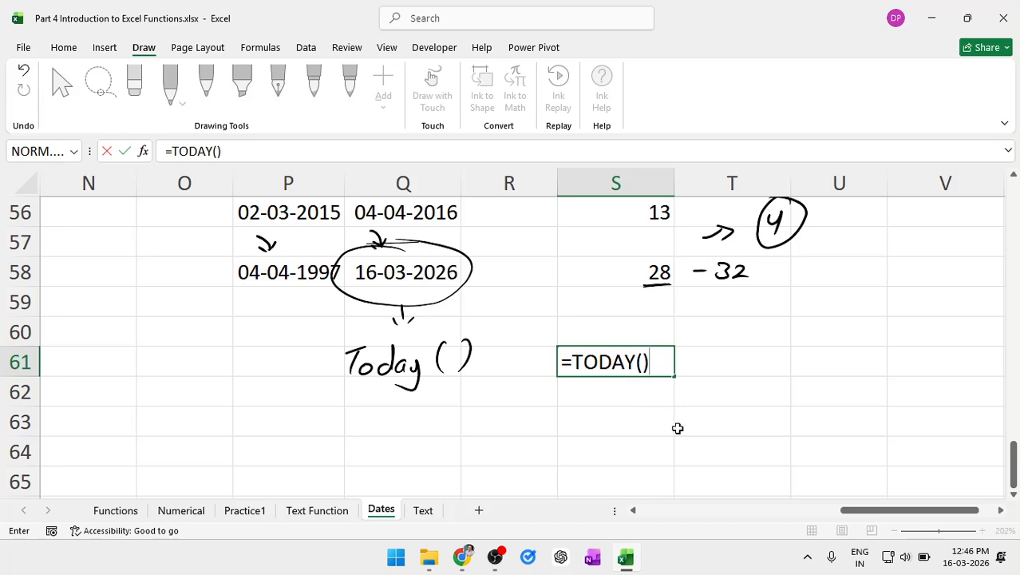
key(Return)
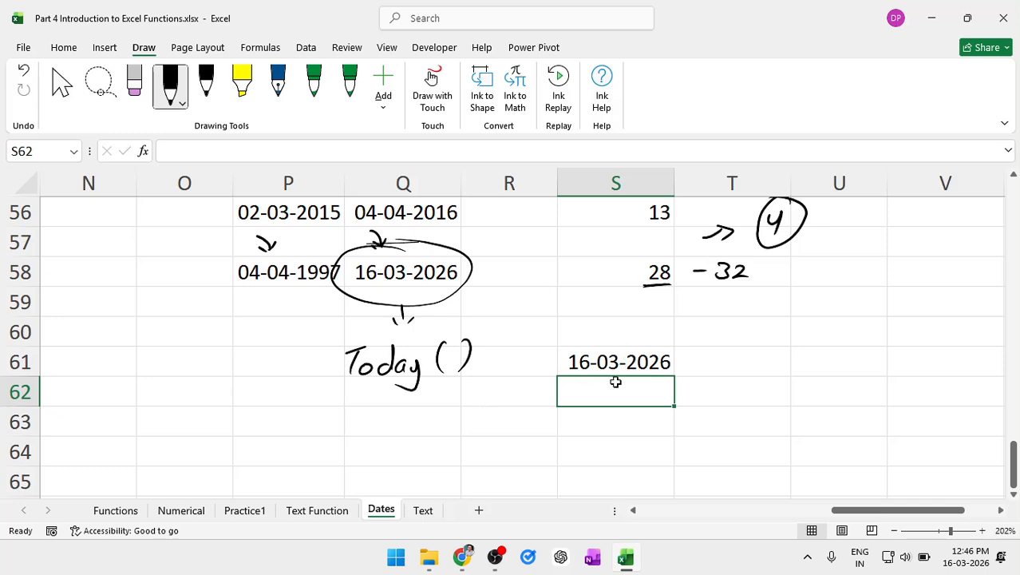
click(640, 361)
key(F2)
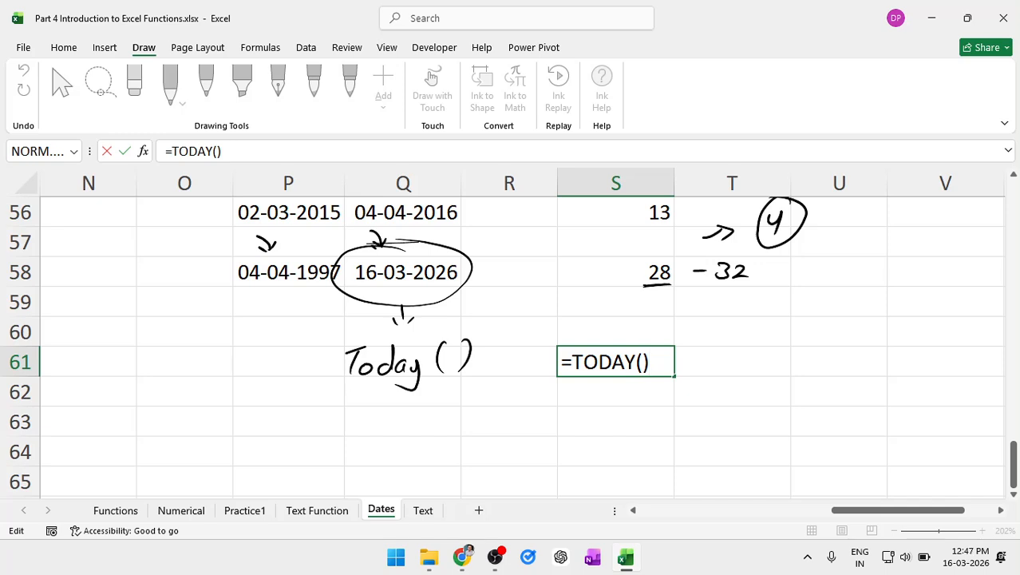
key(Return)
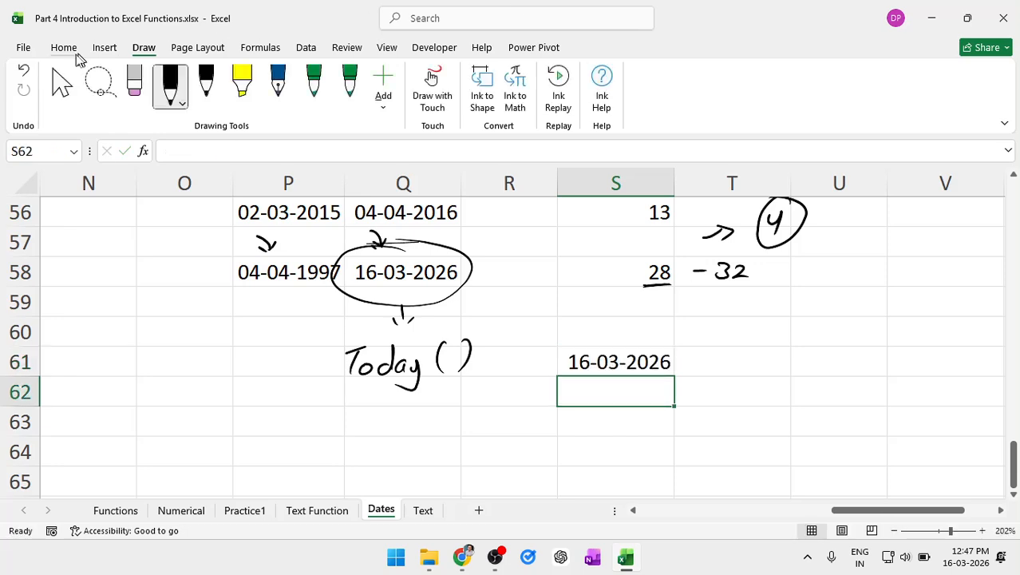
- Lasso all the handwritten ink around rows 56 to 61, delete it, and return to normal selection
click(98, 85)
click(432, 89)
mouse_move(209, 215)
mouse_down()
mouse_move(433, 467)
mouse_move(868, 213)
mouse_move(876, 197)
mouse_move(830, 192)
mouse_up()
key(Delete)
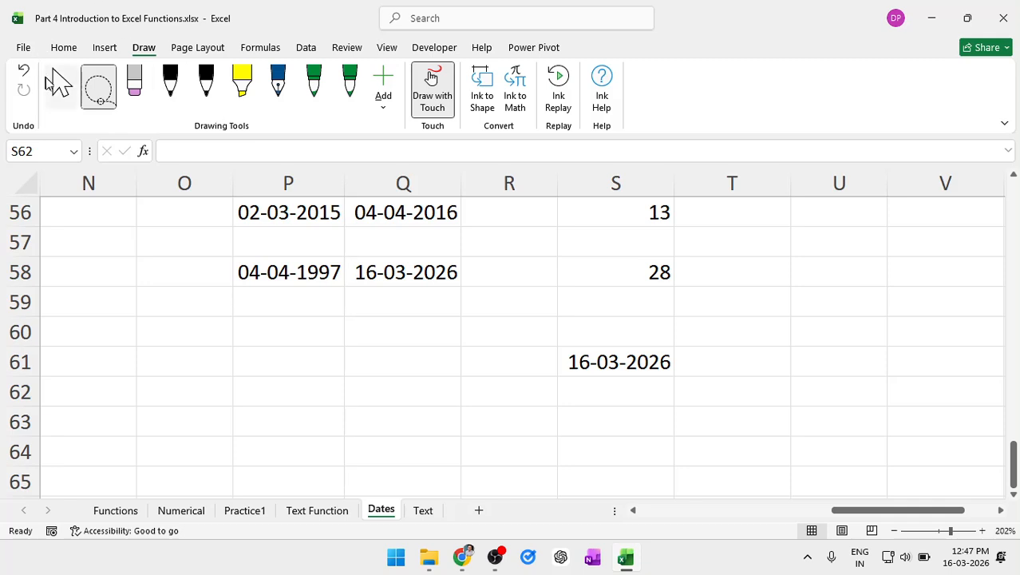
click(62, 86)
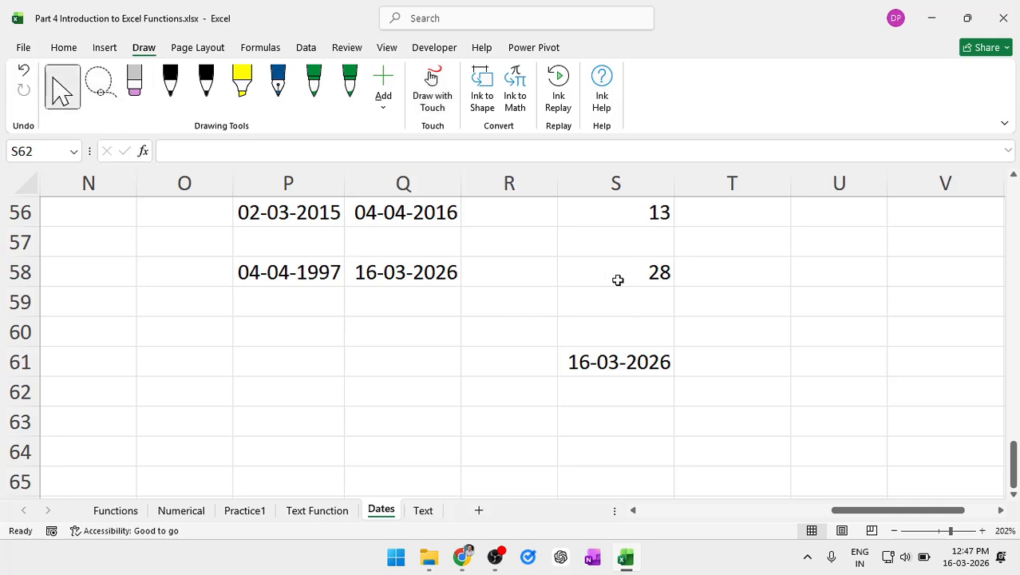
- Replace the end date in Q58 with =TODAY()
click(427, 275)
key(ctrl+z)
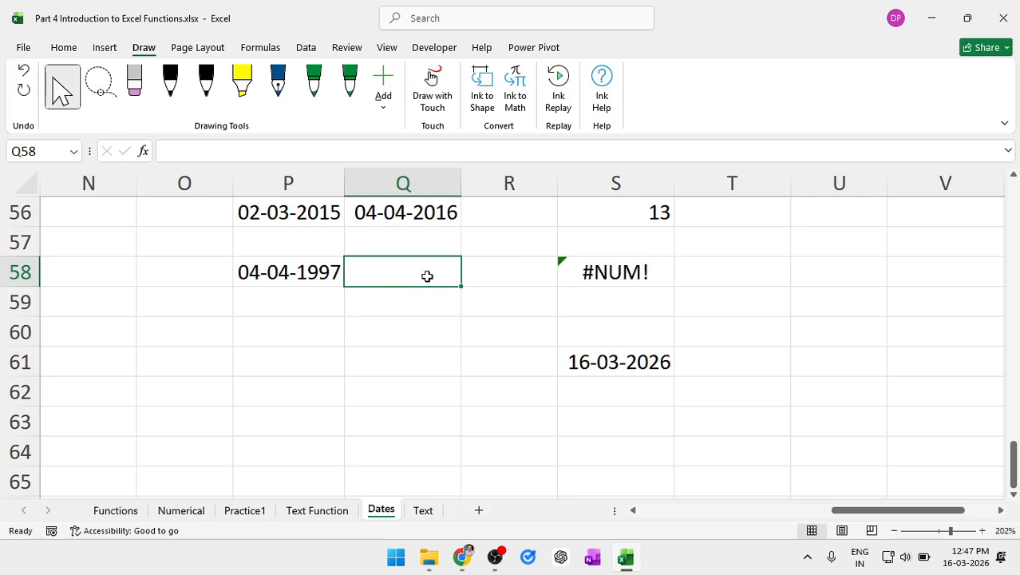
text(=today)
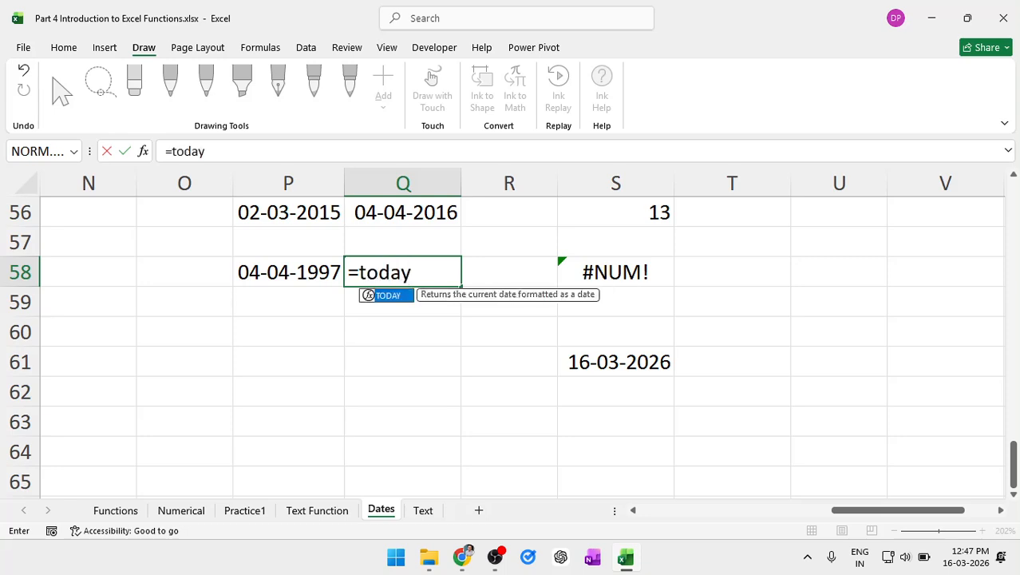
key(Tab)
text())
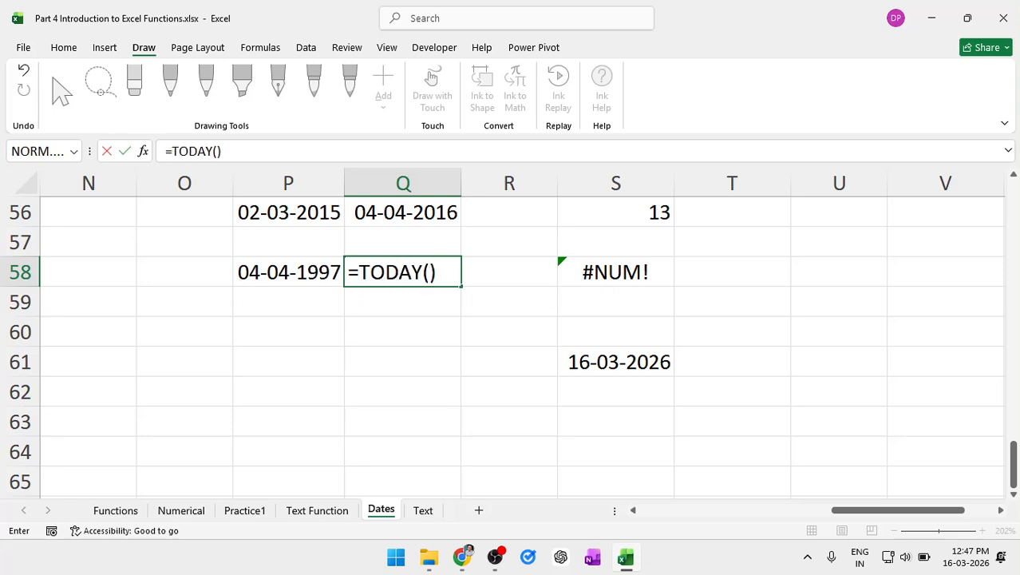
key(Return)
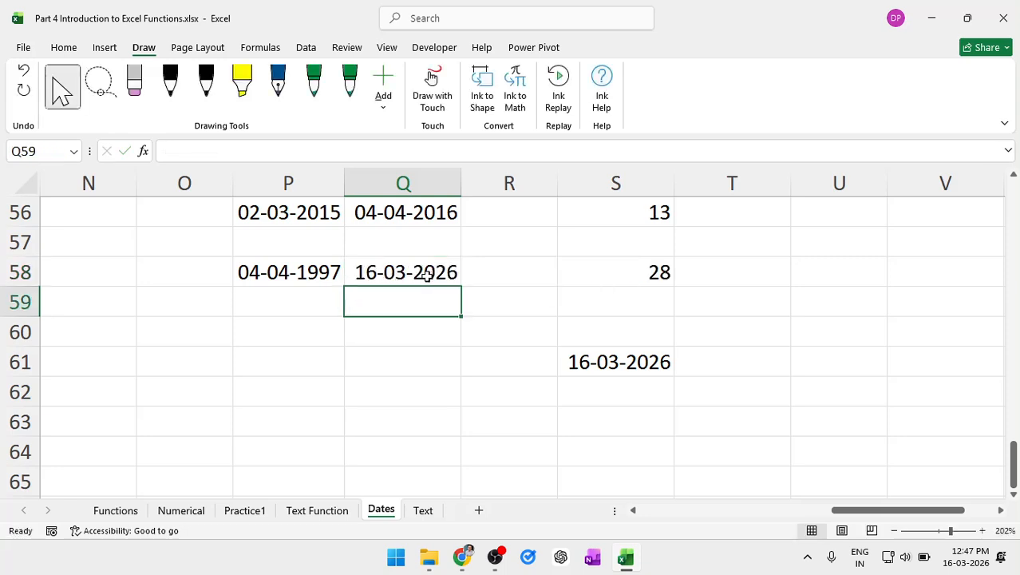
click(301, 274)
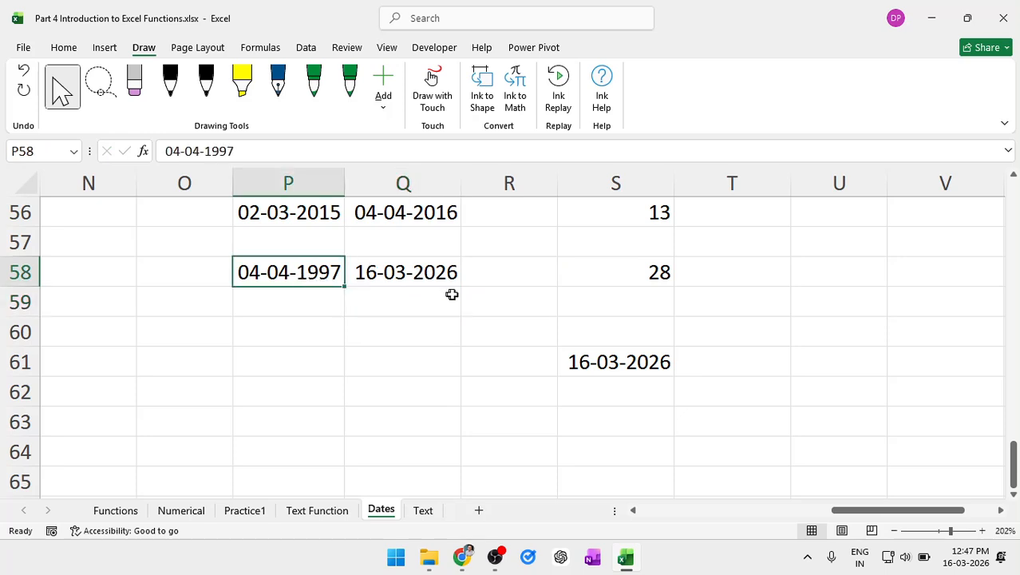
click(429, 272)
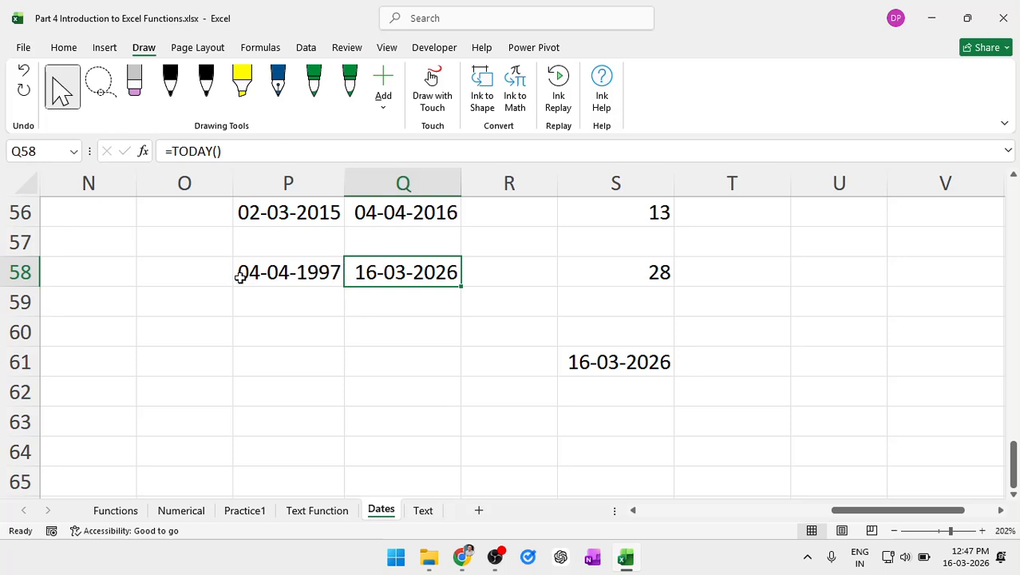
- Clear the TODAY formula from Q58
click(339, 266)
click(402, 272)
double_click(402, 272)
drag(452, 273, 303, 274)
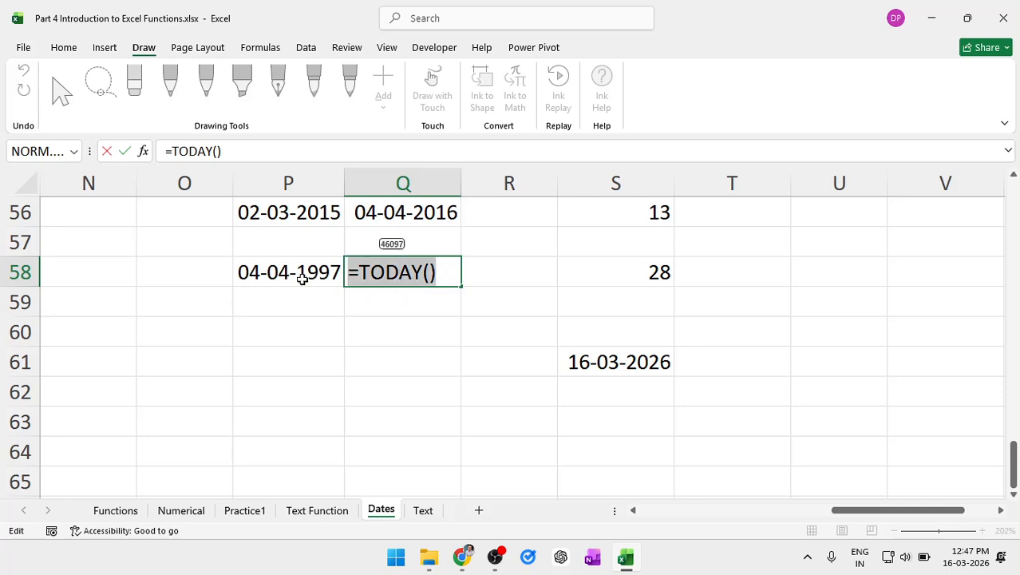
key(BackSpace)
key(Return)
- Replace the end-date reference in S58 with TODAY(), making the formula =DATEDIF(P58,TODAY(),"y")
double_click(653, 270)
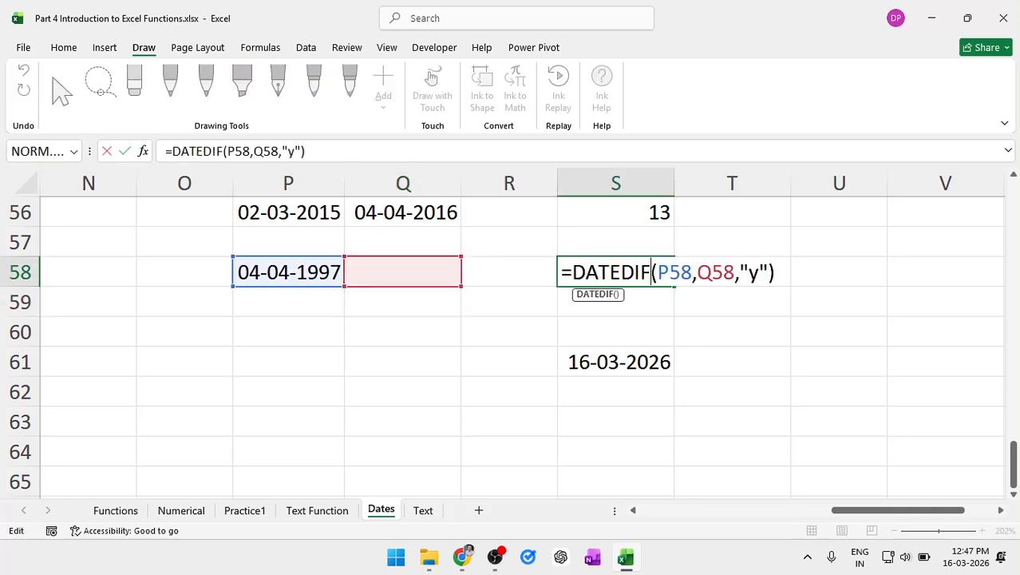
drag(733, 272, 697, 272)
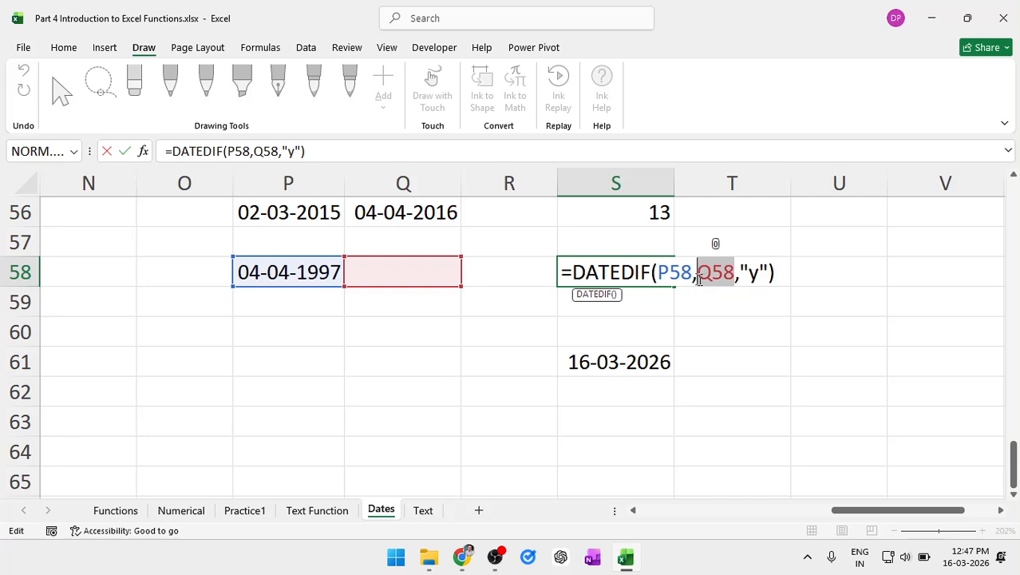
text(toda)
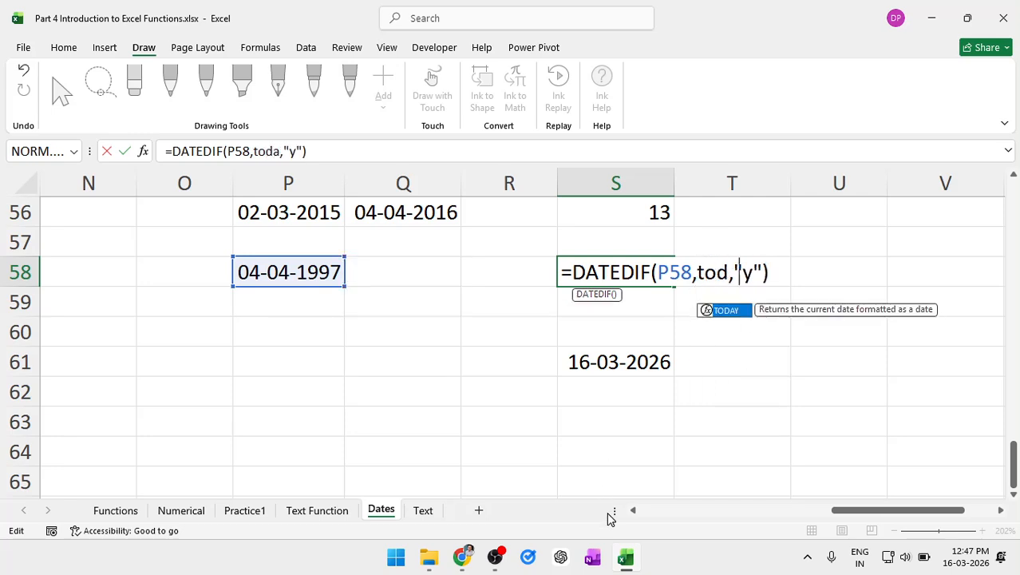
text(y)
key(Tab)
text())
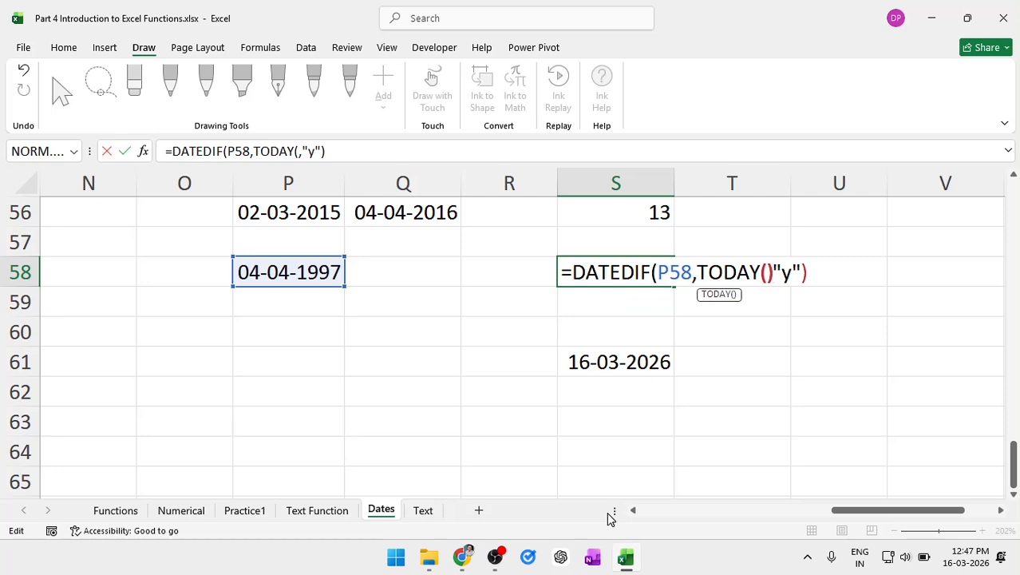
text(,)
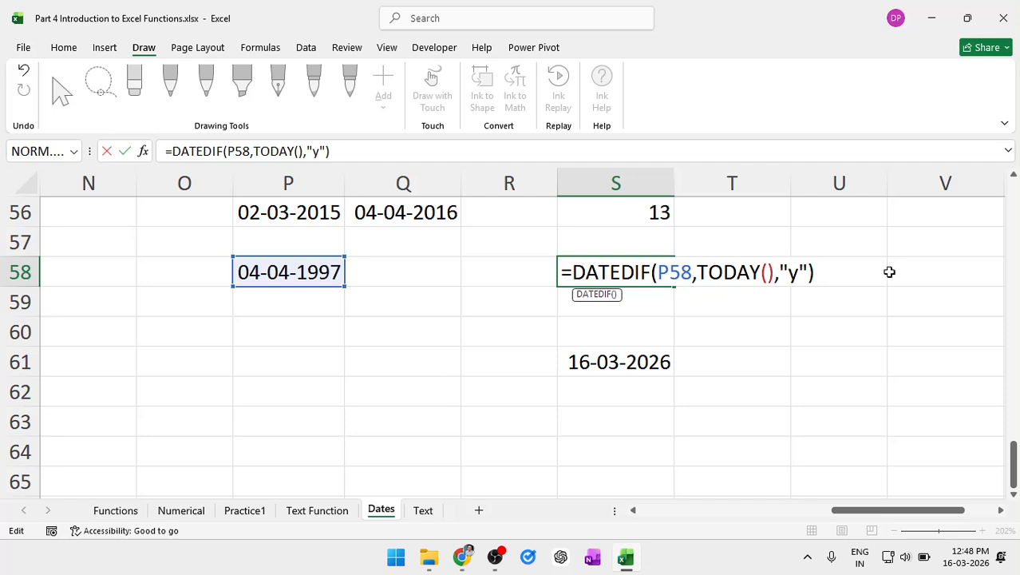
click(822, 273)
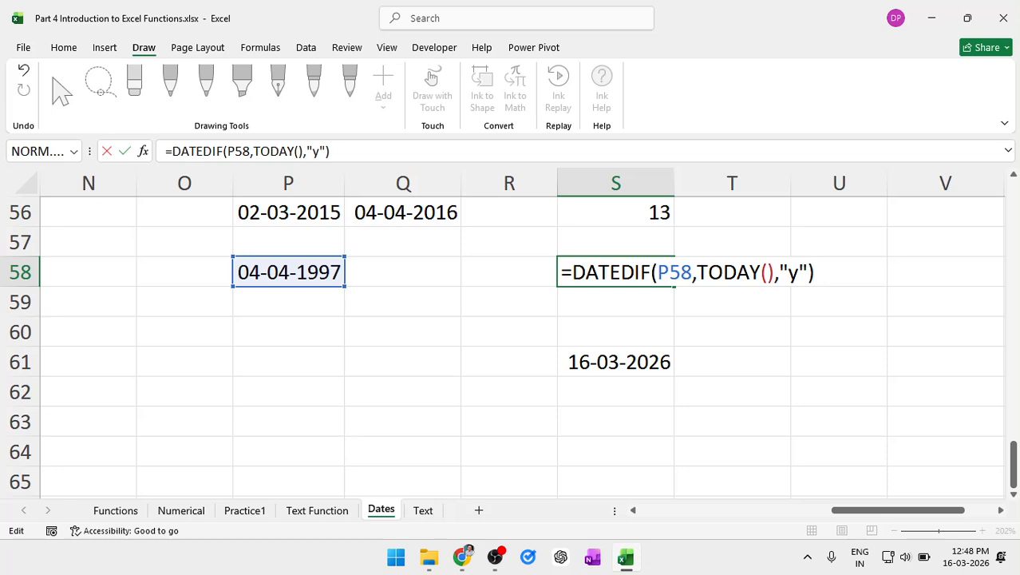
key(Return)
key(Up)
- Review the arguments of the age formula in S58 without changing it
double_click(638, 270)
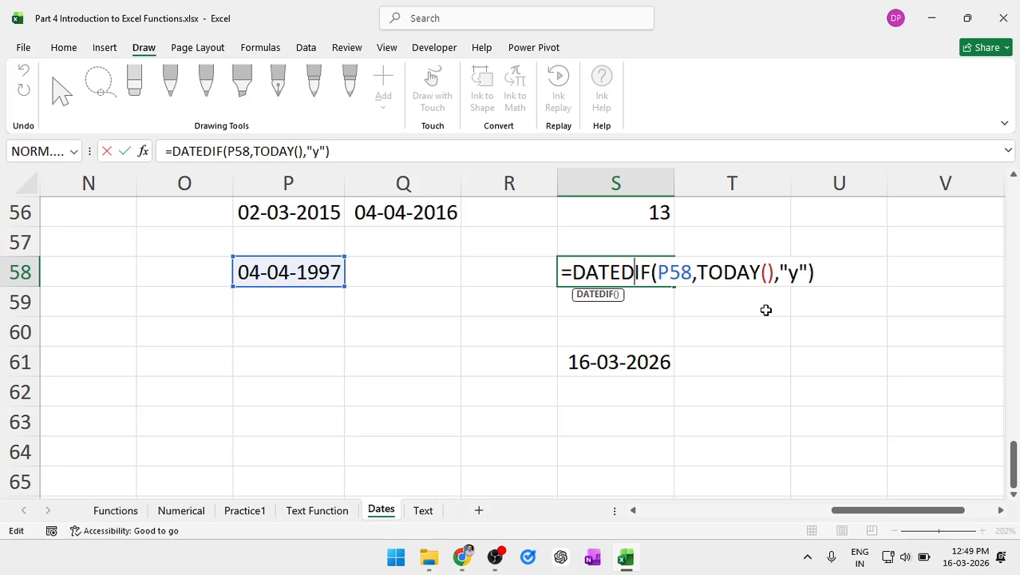
key(Return)
key(Up)
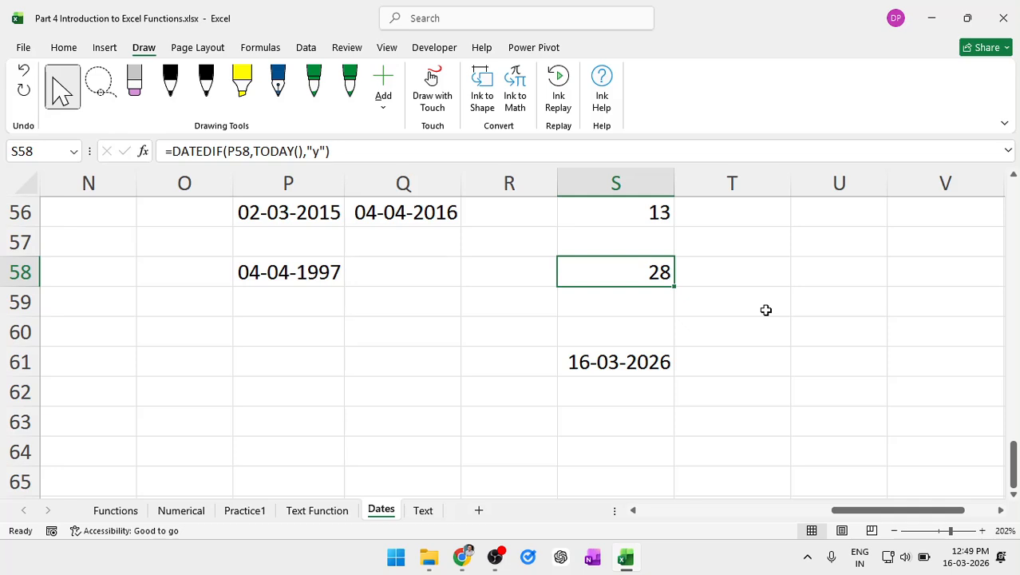
double_click(588, 266)
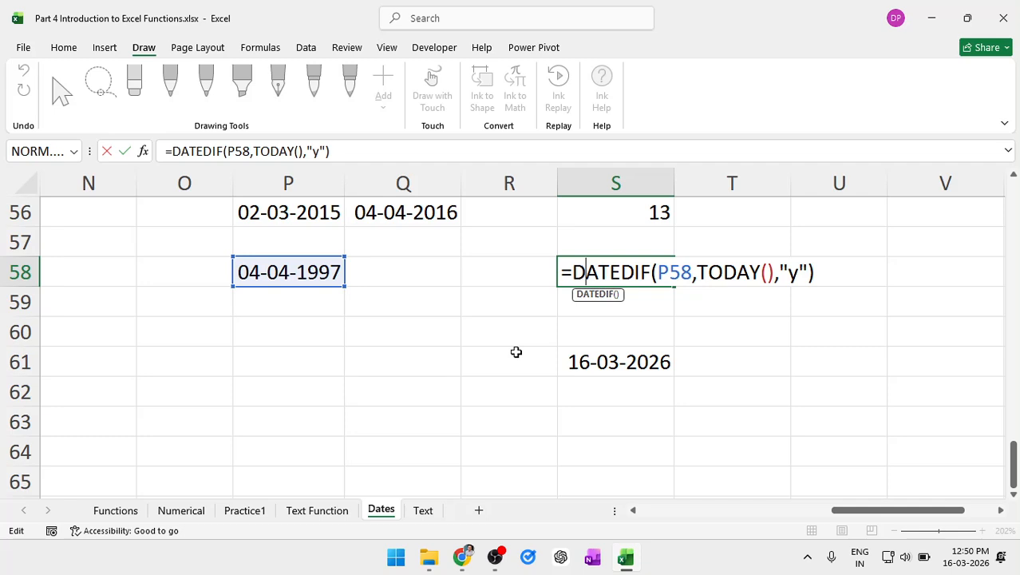
key(Return)
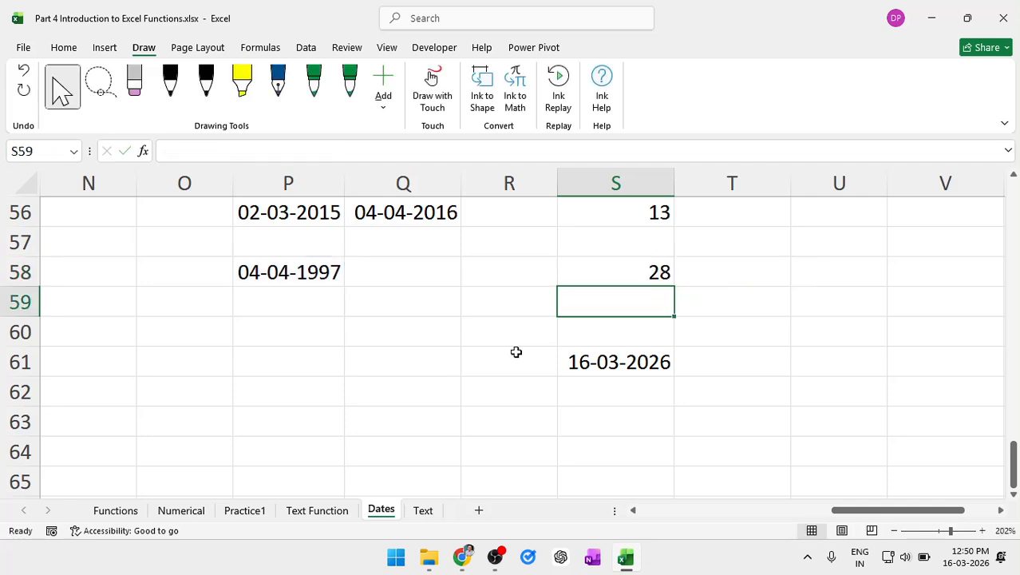
- Ink a double-headed arrow across O63 to Q63 with a small arrow at each end, and two dashes joined by a plus below
scroll(488, 375, down, 2)
scroll(488, 376, up, 1)
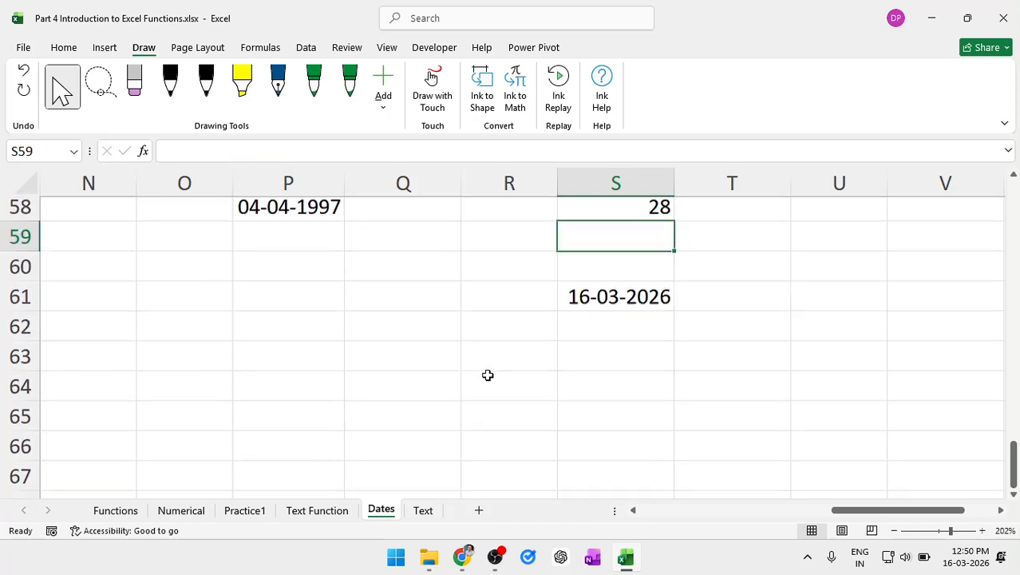
scroll(488, 375, down, 1)
scroll(488, 376, down, 1)
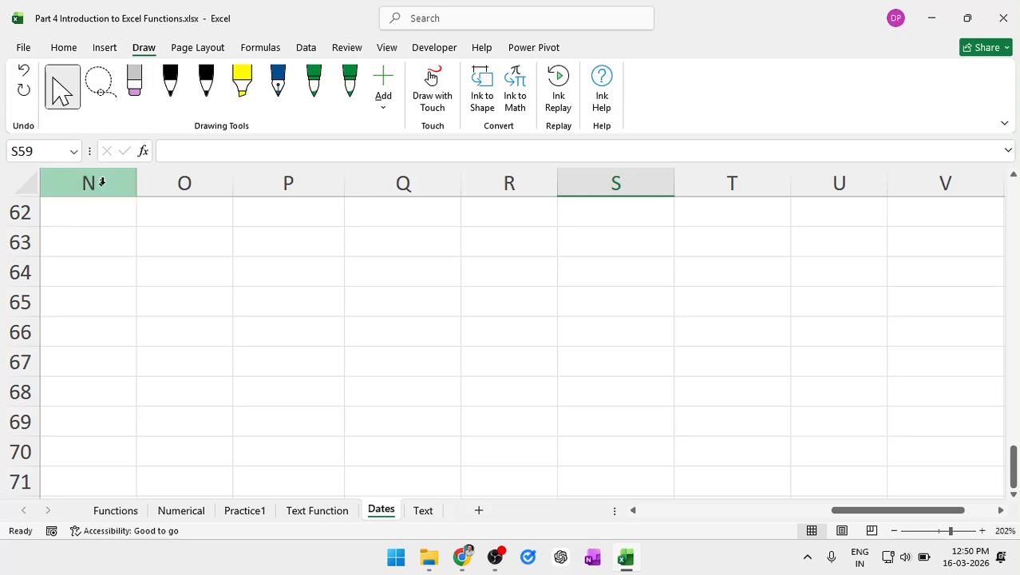
click(169, 87)
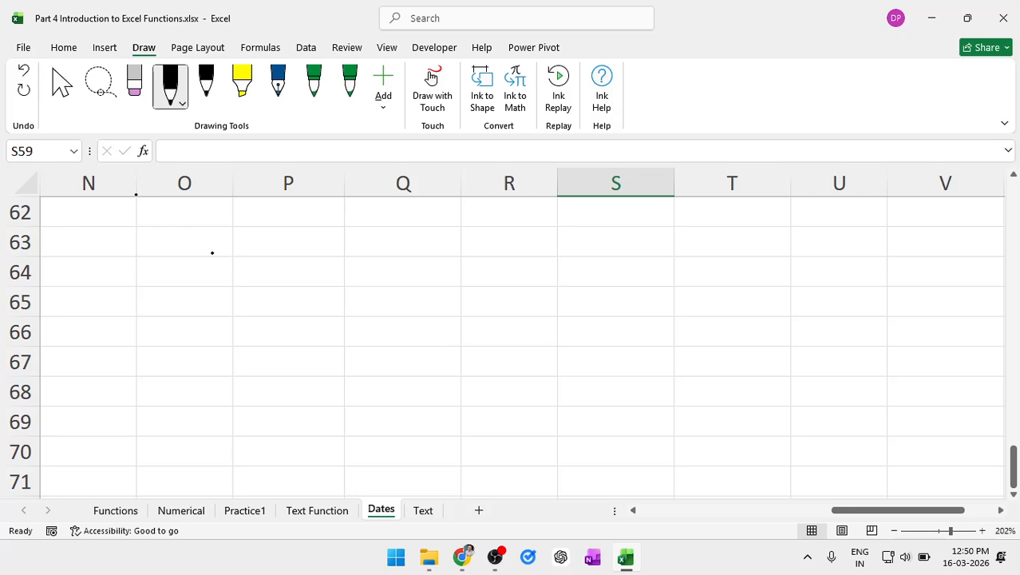
mouse_move(213, 253)
mouse_down()
mouse_move(393, 240)
mouse_move(374, 232)
mouse_move(210, 254)
mouse_up()
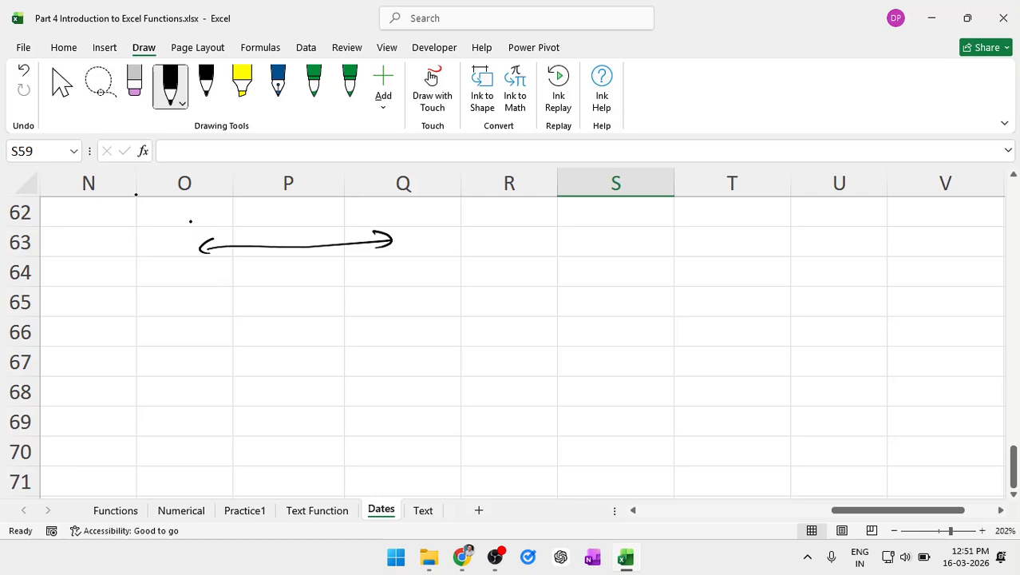
mouse_move(192, 217)
mouse_down()
mouse_move(192, 246)
mouse_move(197, 236)
mouse_up()
drag(144, 306, 206, 305)
drag(211, 306, 253, 305)
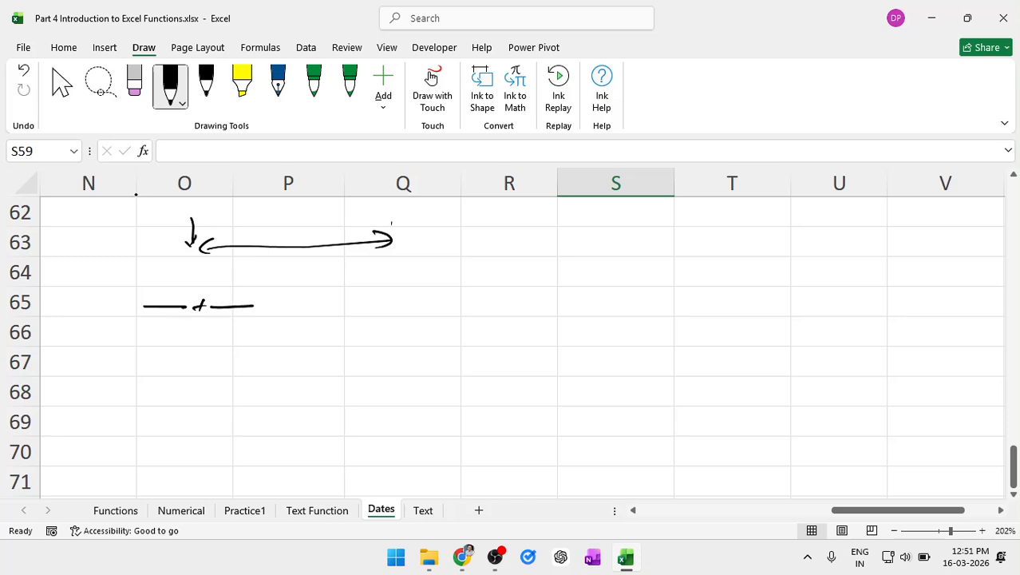
mouse_move(391, 222)
mouse_down()
mouse_move(397, 243)
mouse_move(409, 229)
mouse_up()
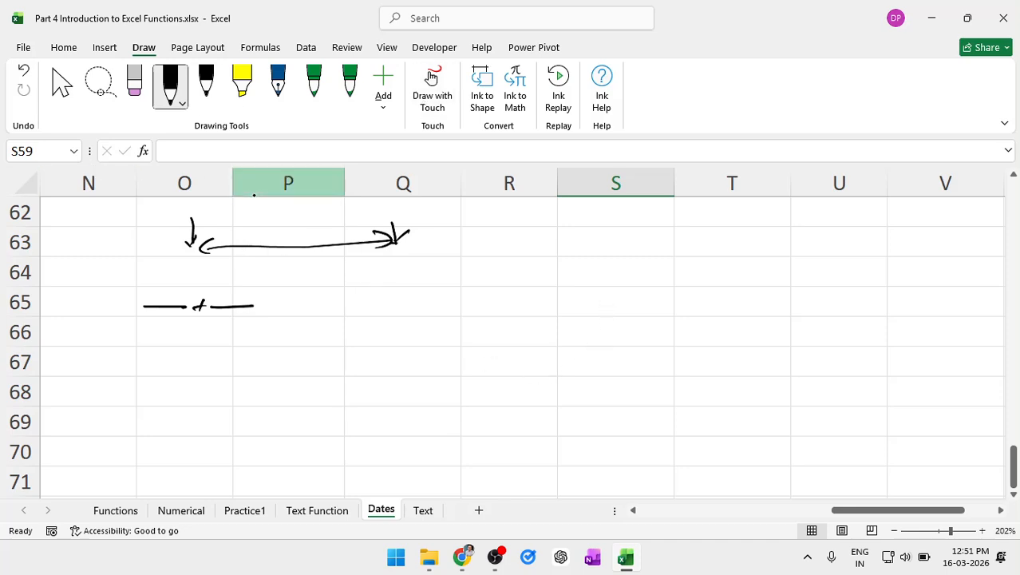
- Handwrite "now()" in ink with an arrow leading to "date + time" around rows 64 and 65
drag(372, 305, 391, 302)
mouse_move(401, 286)
mouse_down()
mouse_move(438, 281)
mouse_move(446, 300)
mouse_up()
drag(455, 267, 457, 302)
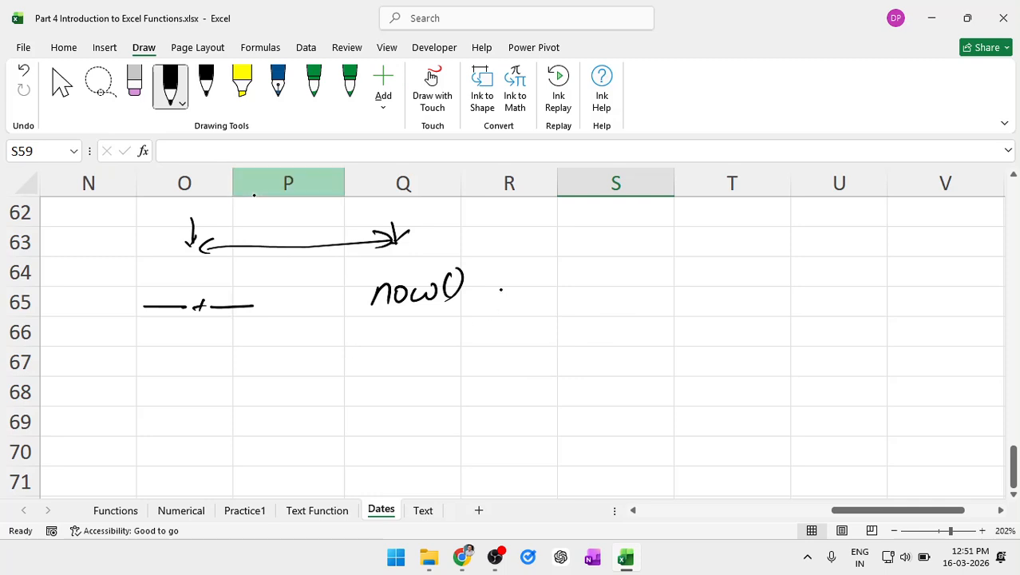
drag(494, 283, 520, 282)
drag(509, 276, 511, 294)
mouse_move(600, 275)
mouse_down()
mouse_move(605, 289)
mouse_move(637, 284)
mouse_up()
mouse_move(650, 266)
mouse_down()
mouse_move(649, 281)
mouse_move(656, 274)
mouse_up()
mouse_move(669, 256)
mouse_down()
mouse_move(681, 285)
mouse_move(703, 281)
mouse_up()
drag(704, 275, 714, 280)
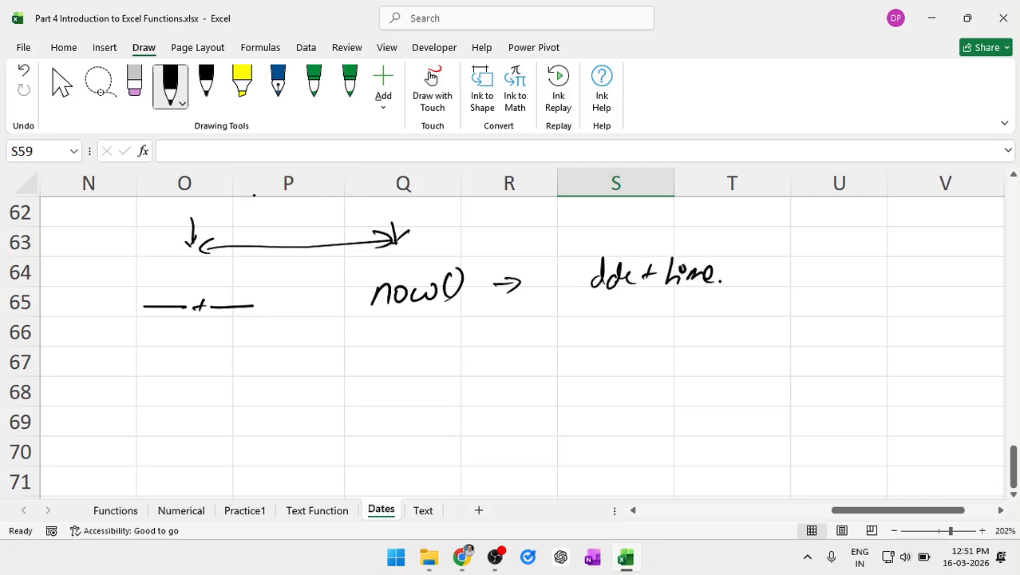
- Insert the current date and time in S66 with =NOW()
click(611, 333)
text(=n)
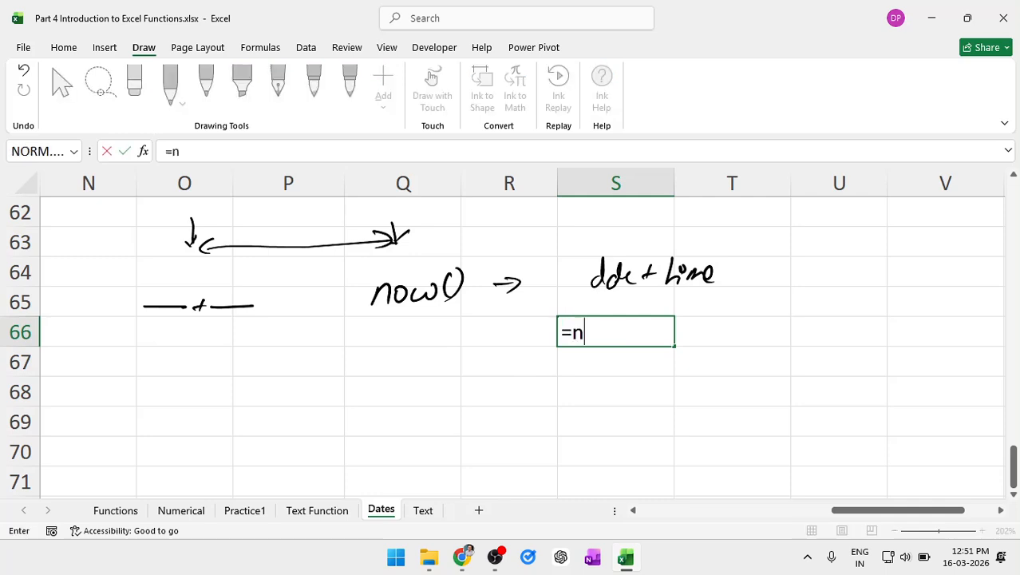
text(ow())
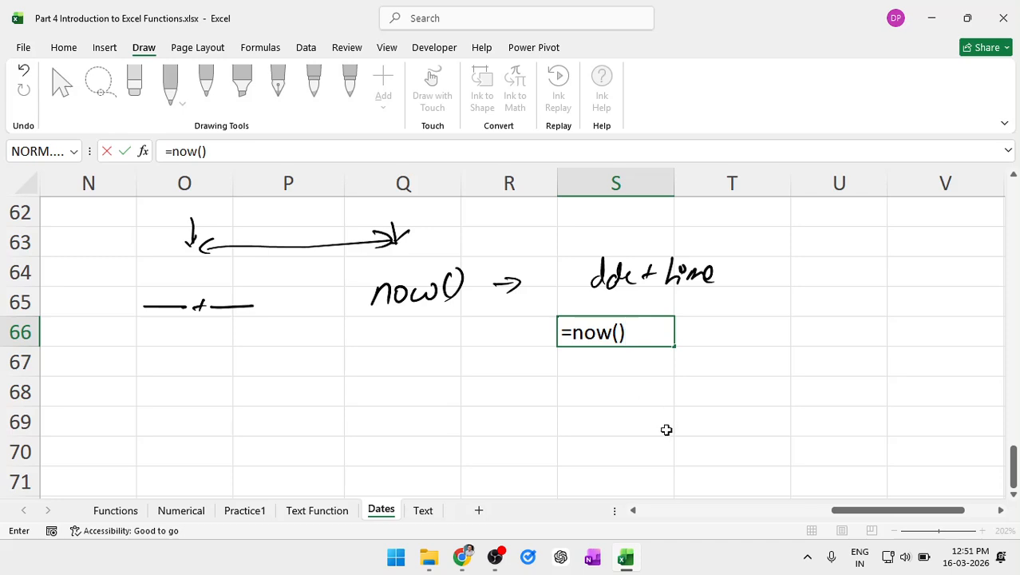
key(Return)
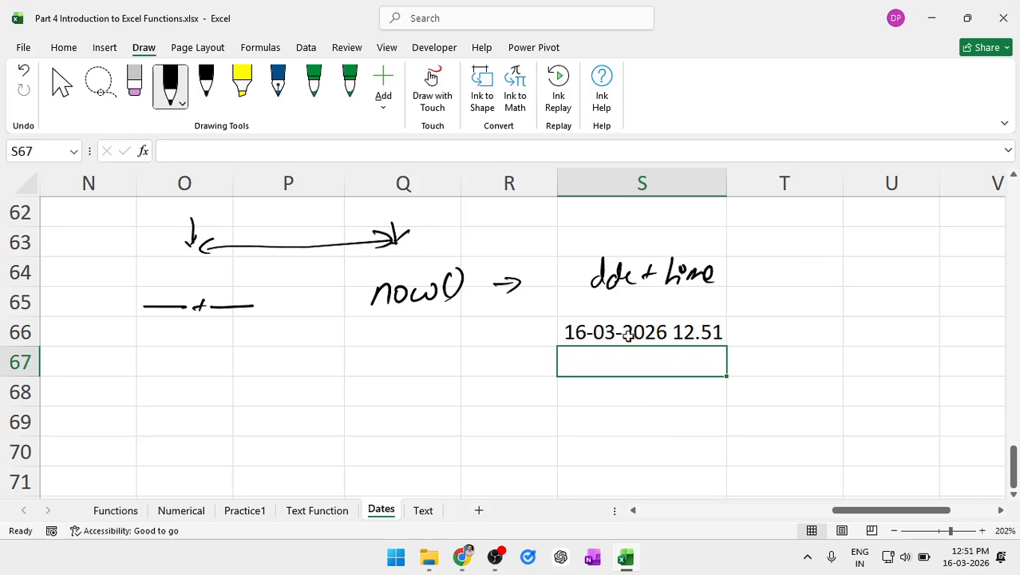
- Format the current date and time result in S66 with the Time number format
click(710, 332)
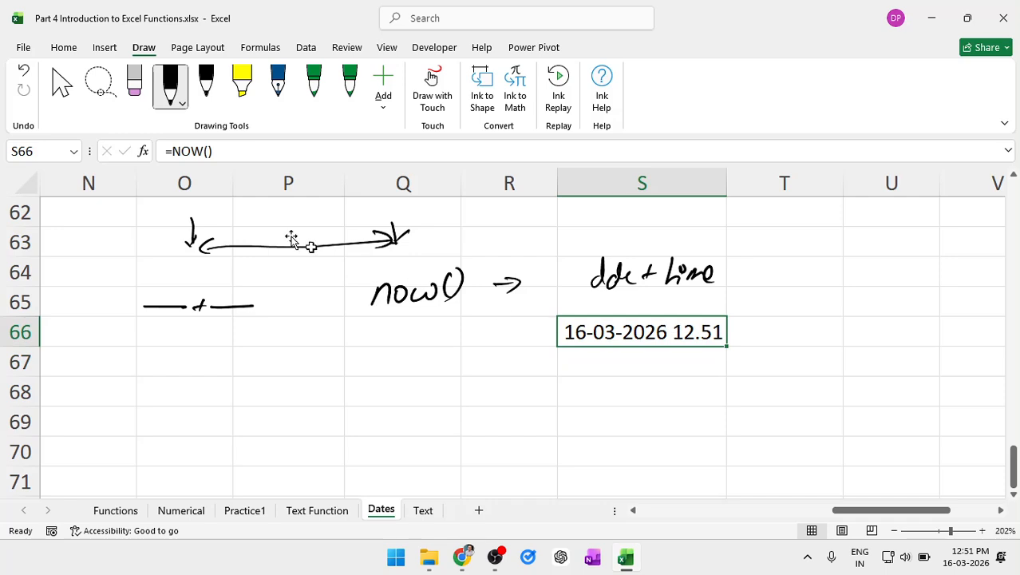
click(66, 48)
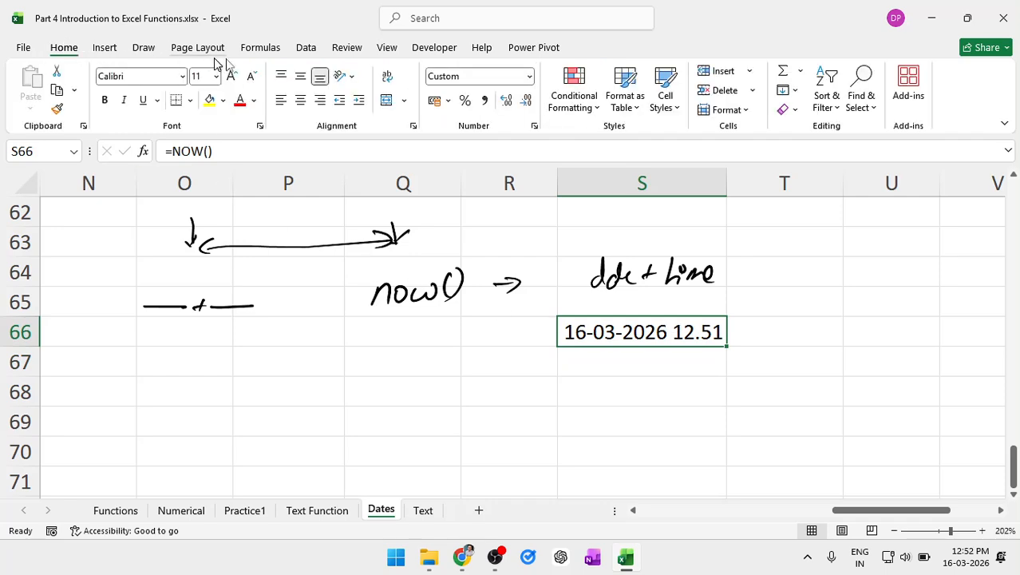
click(530, 77)
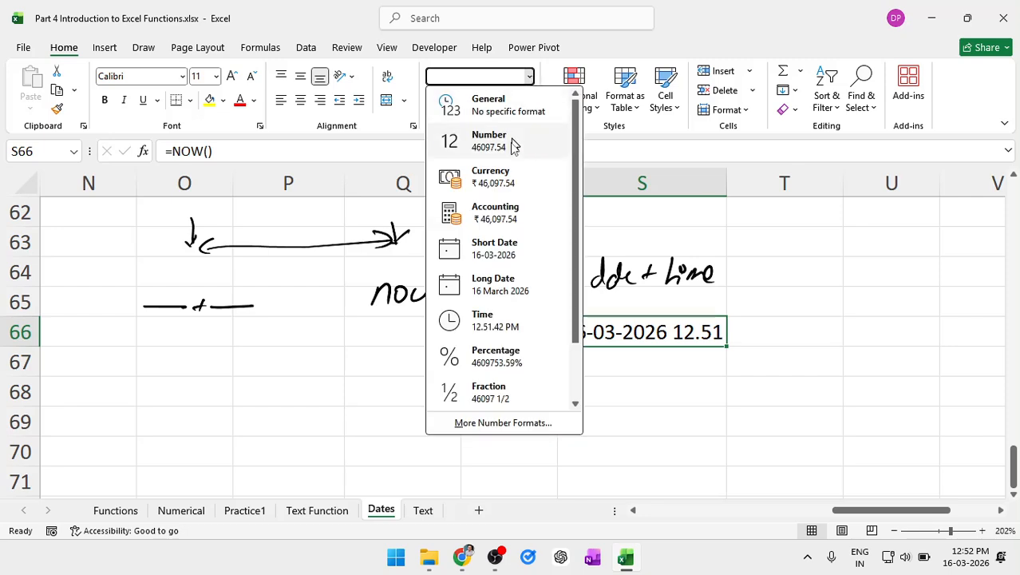
click(479, 320)
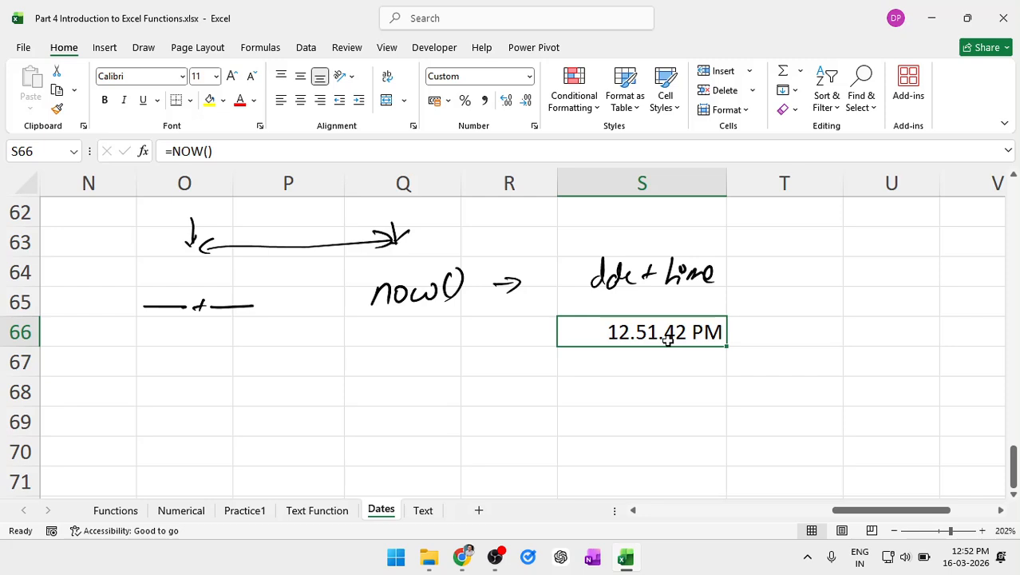
click(688, 409)
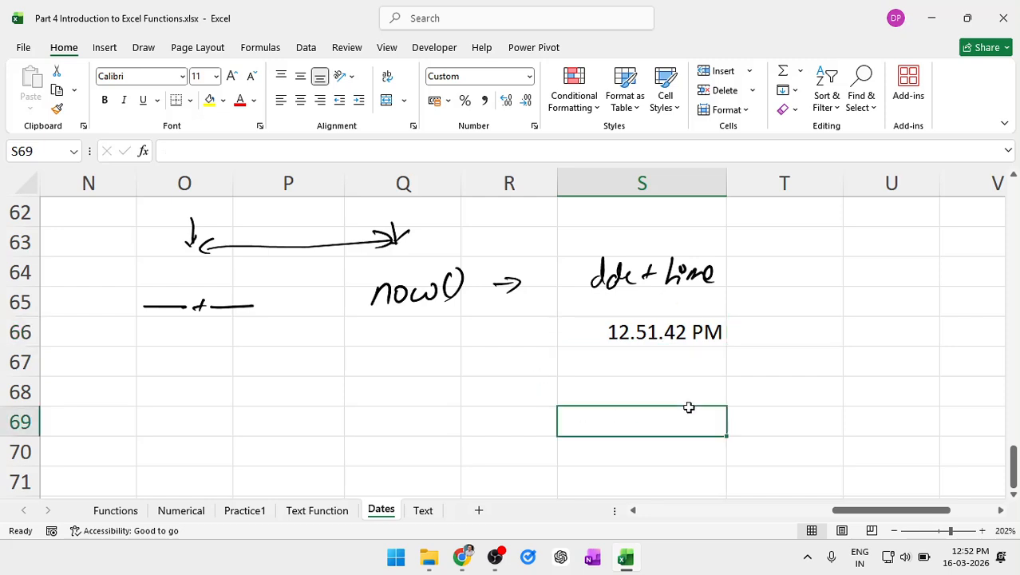
click(889, 289)
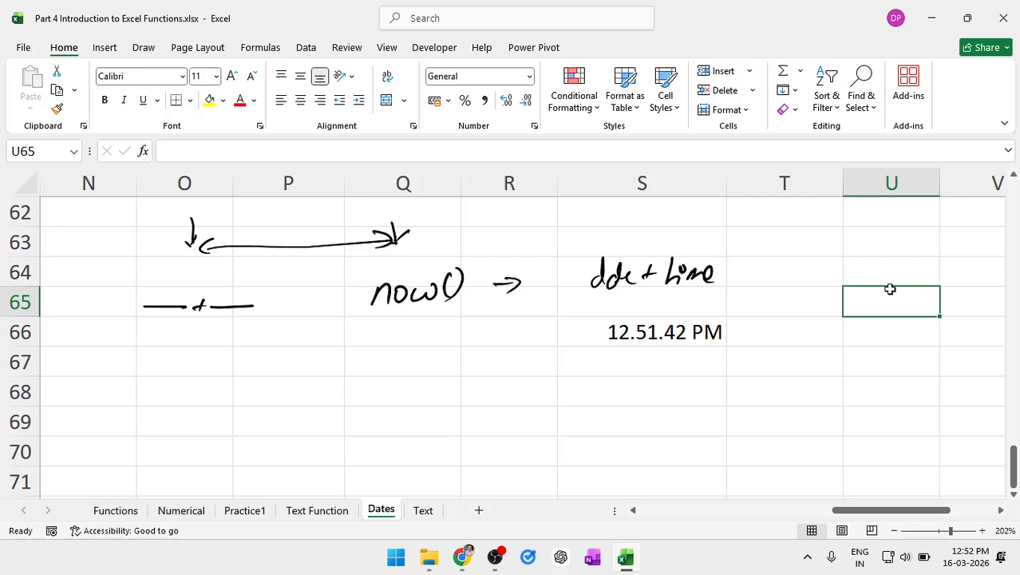
- Examine the Time format types available for S66 in Format Cells without applying any of them
click(683, 333)
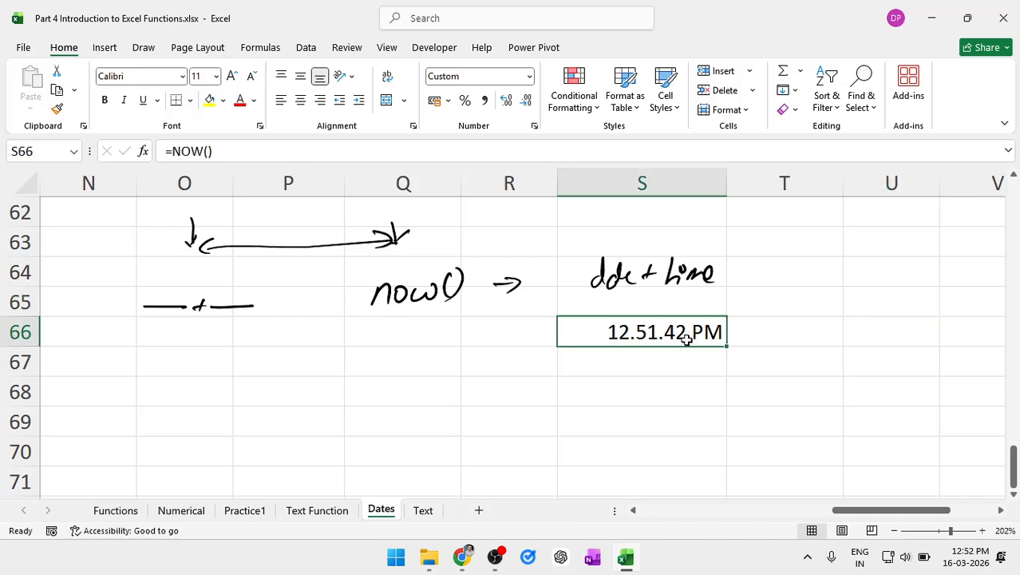
click(528, 77)
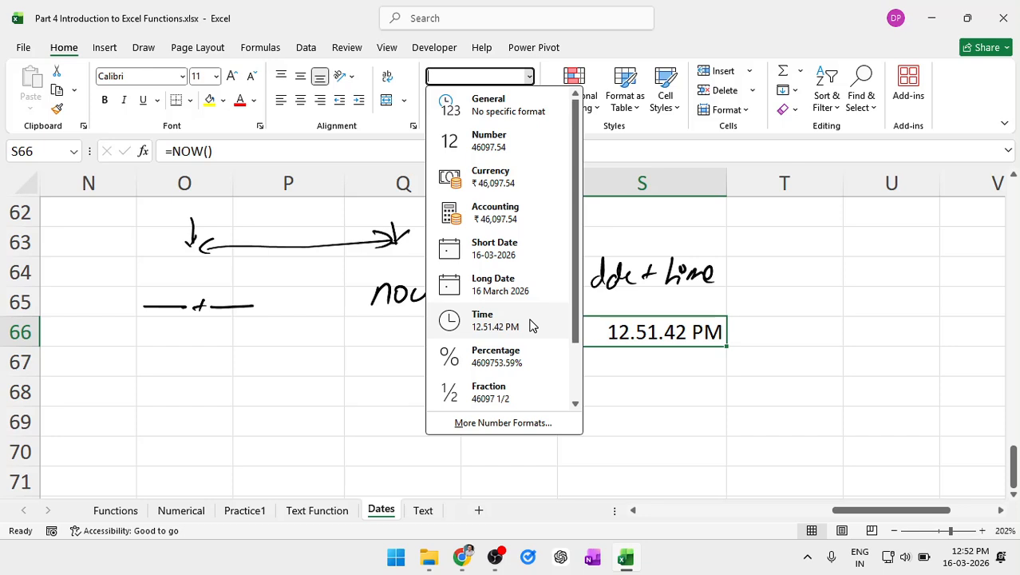
click(513, 423)
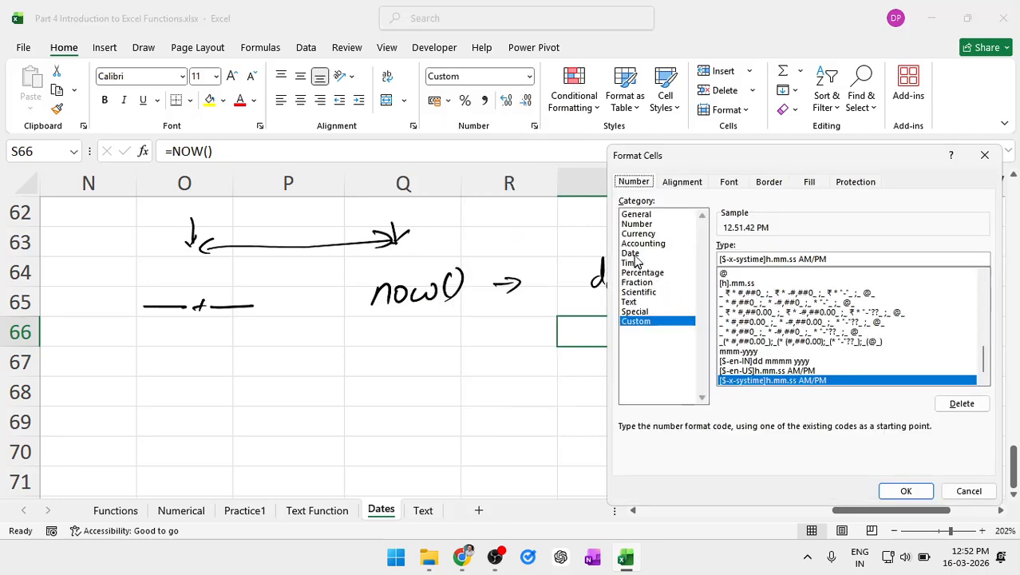
click(631, 263)
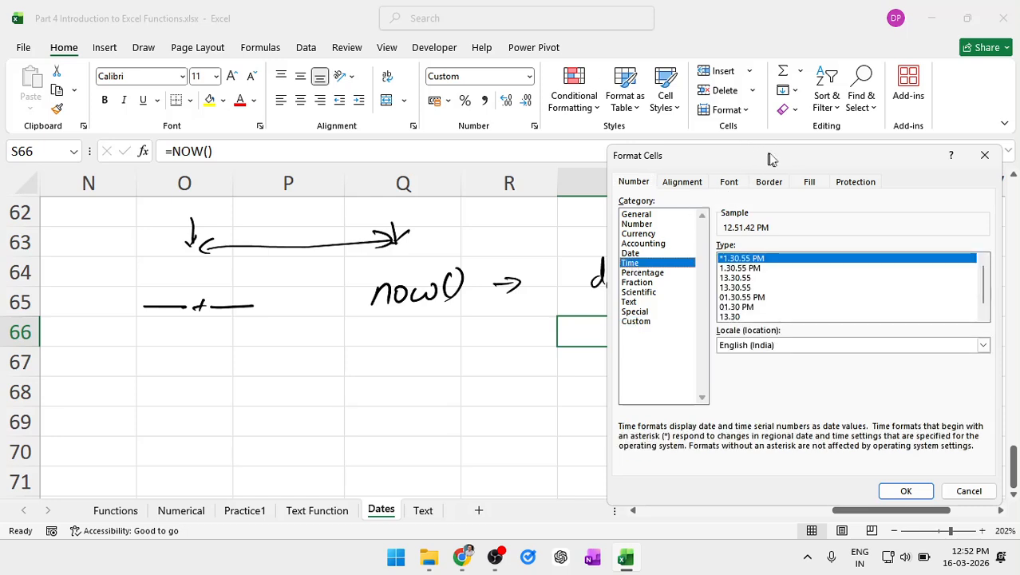
drag(771, 159, 694, 150)
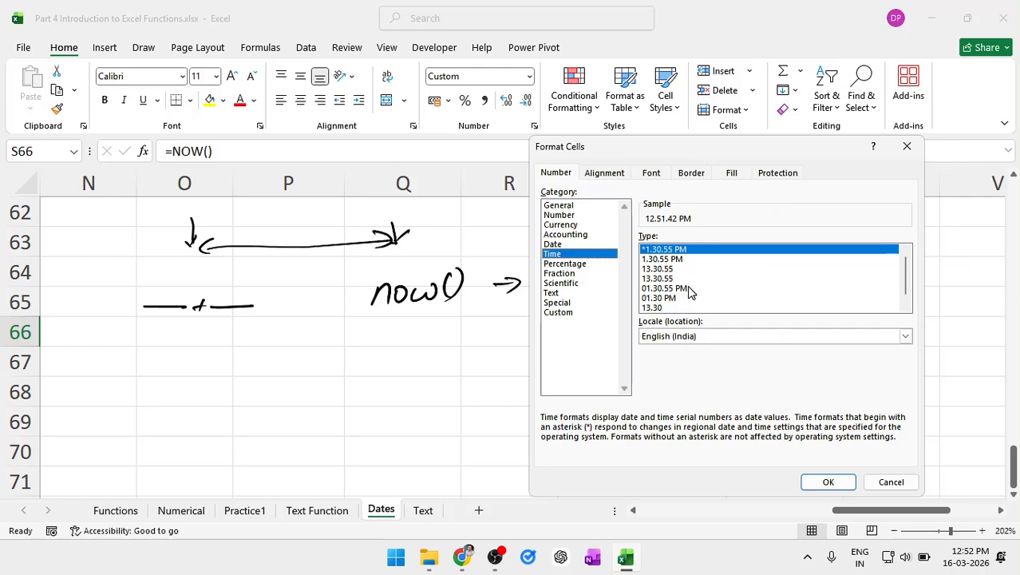
drag(906, 268, 906, 273)
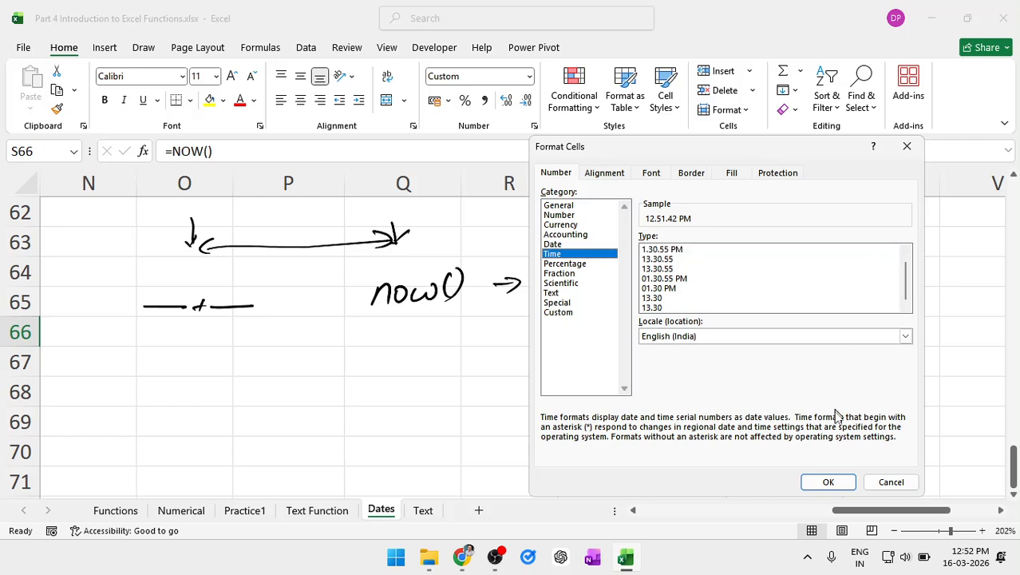
click(893, 484)
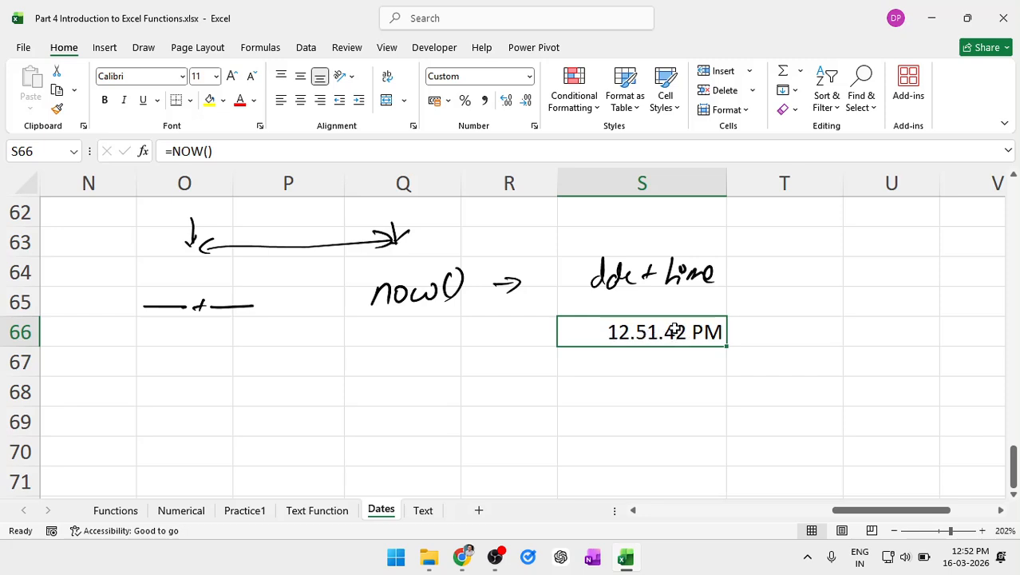
- Enter "hello" in U64 to make the sheet recalculate the NOW formula
click(901, 271)
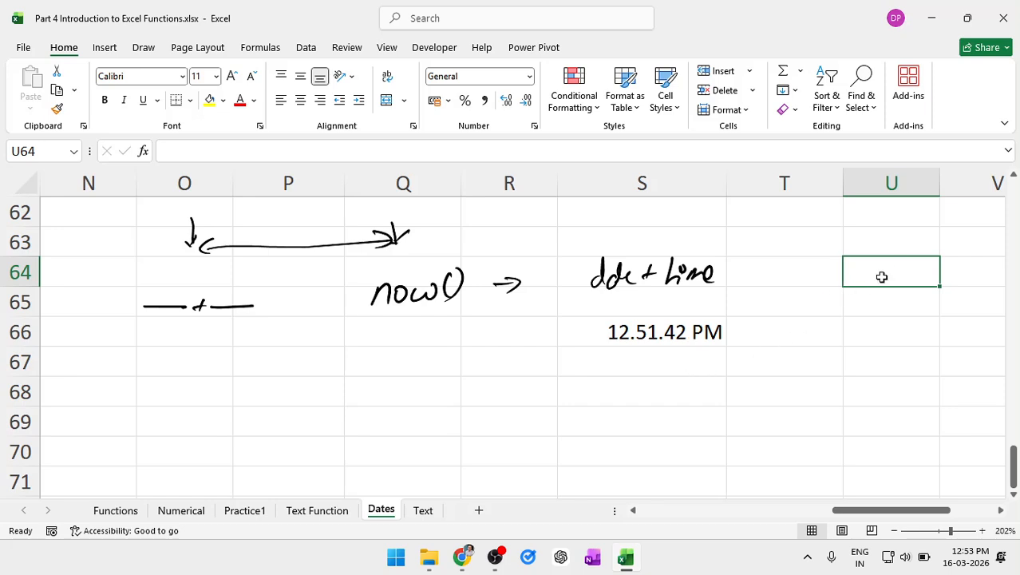
text(hello)
key(Return)
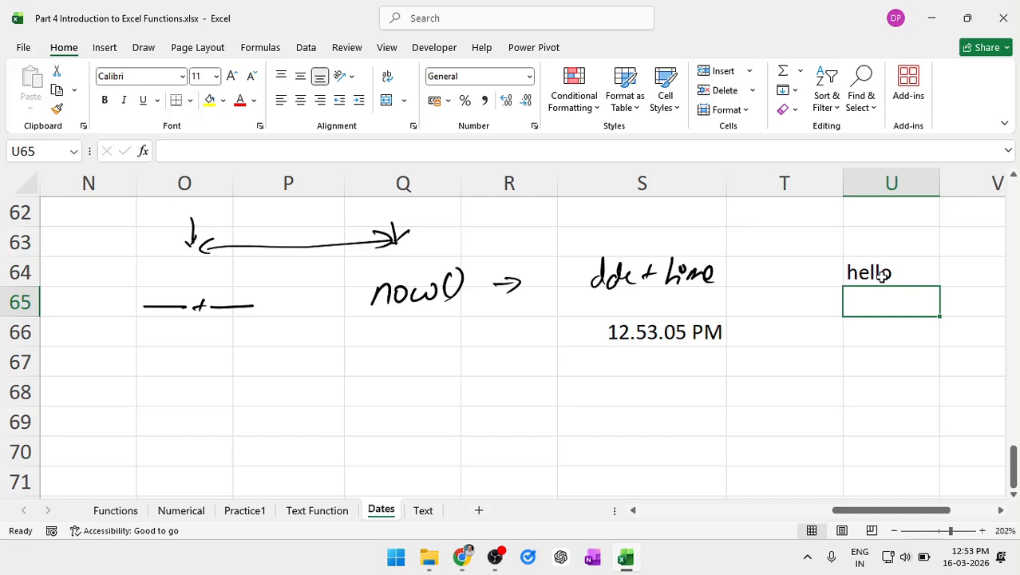
- Enter "a" in each cell from U65 to U68 to trigger further recalculations of the NOW formula
text(a)
key(Return)
text(a)
key(Return)
text(a)
key(Return)
text(a)
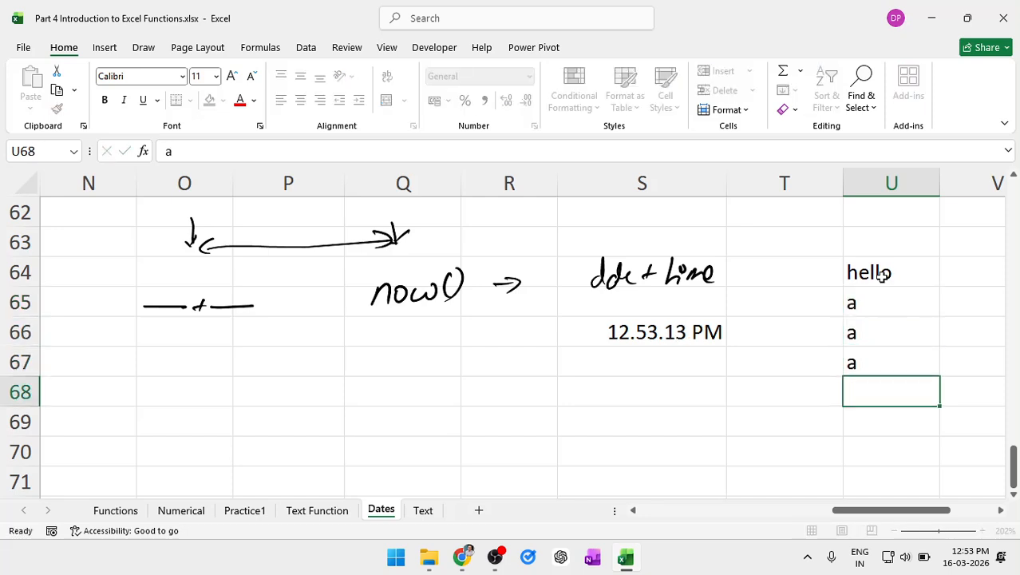
key(Escape)
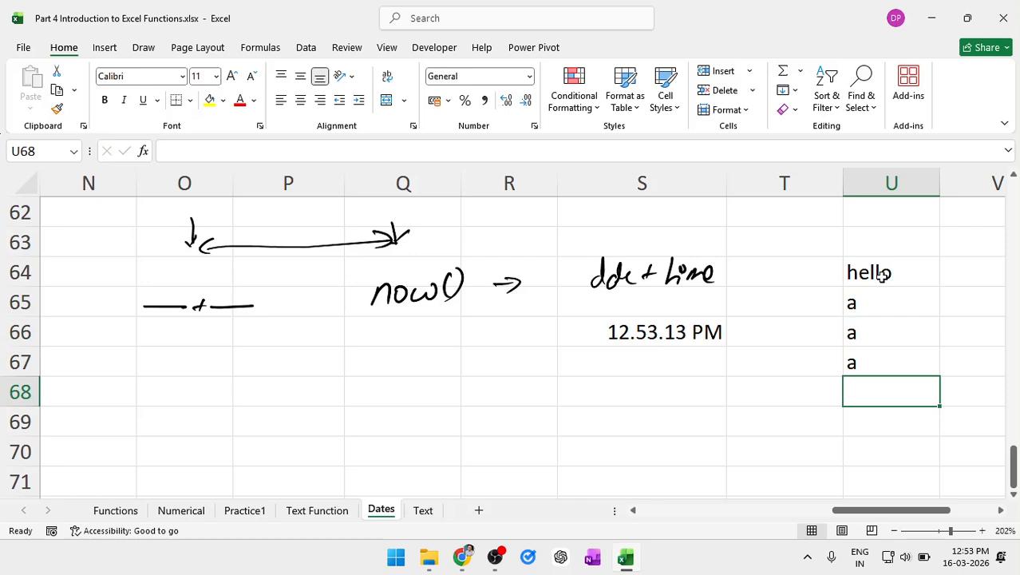
text(a)
key(Return)
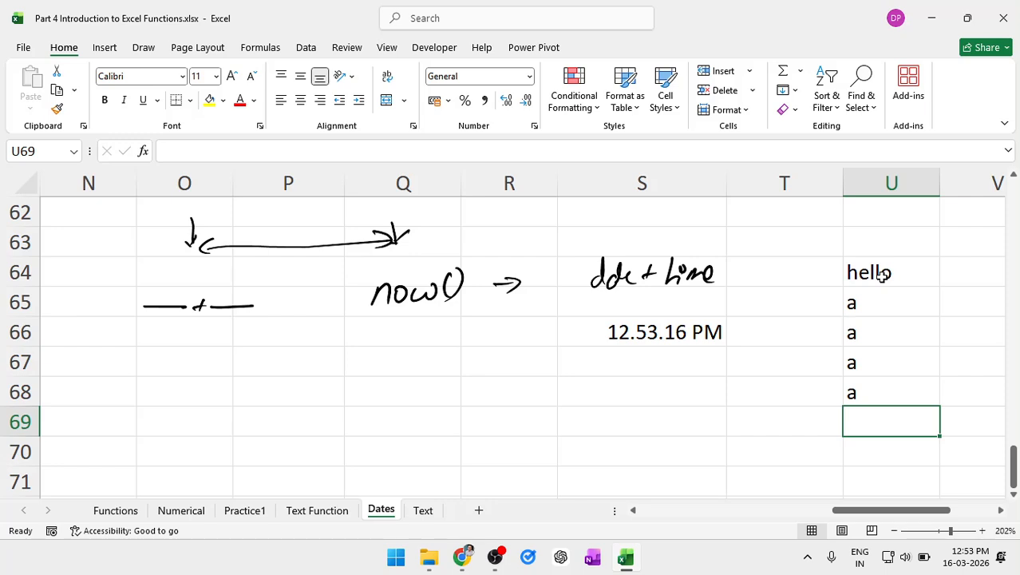
- Review the TEXT exercise table and the format code list on the Text sheet
click(325, 512)
click(390, 510)
click(424, 511)
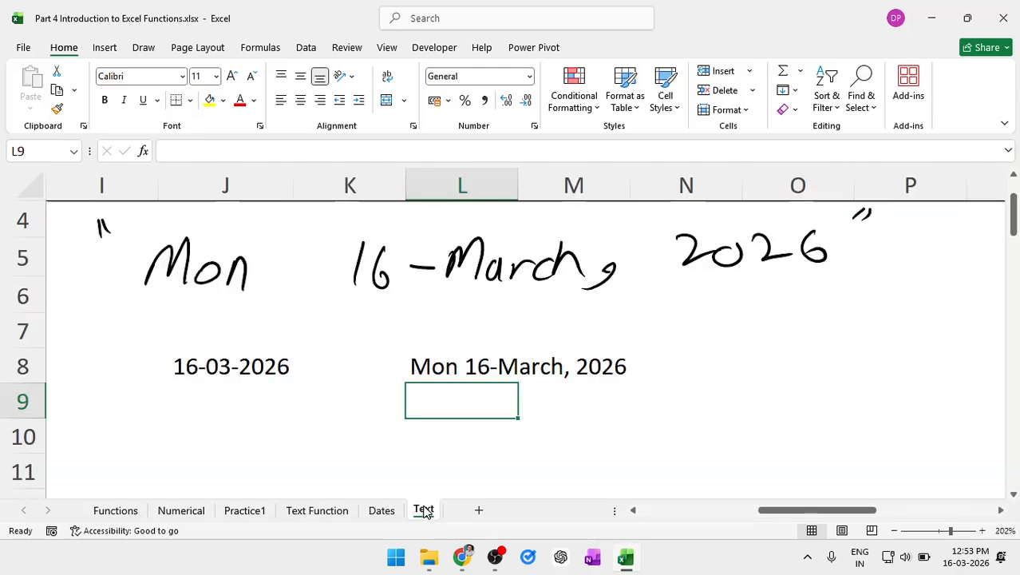
scroll(411, 421, down, 10)
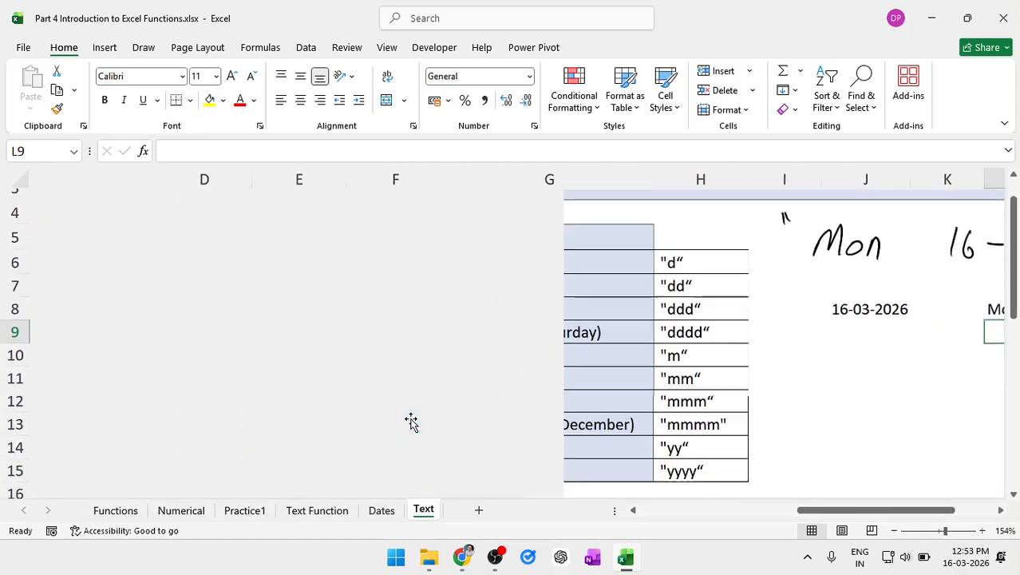
scroll(411, 420, down, 3)
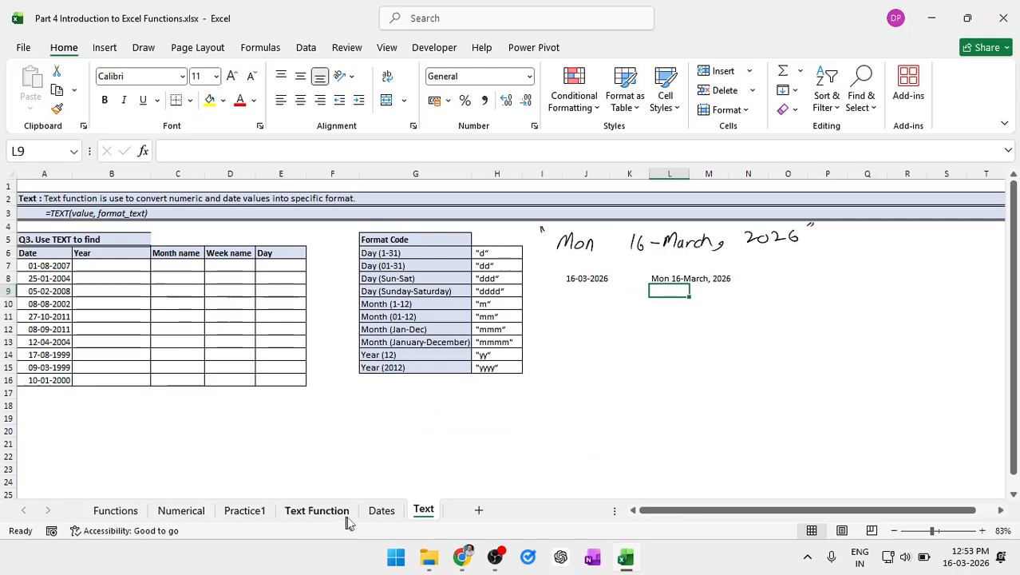
- Review the practice table and the date function notes on the Dates sheet
click(381, 511)
scroll(257, 373, up, 6)
scroll(256, 373, left, 7)
scroll(256, 373, down, 7)
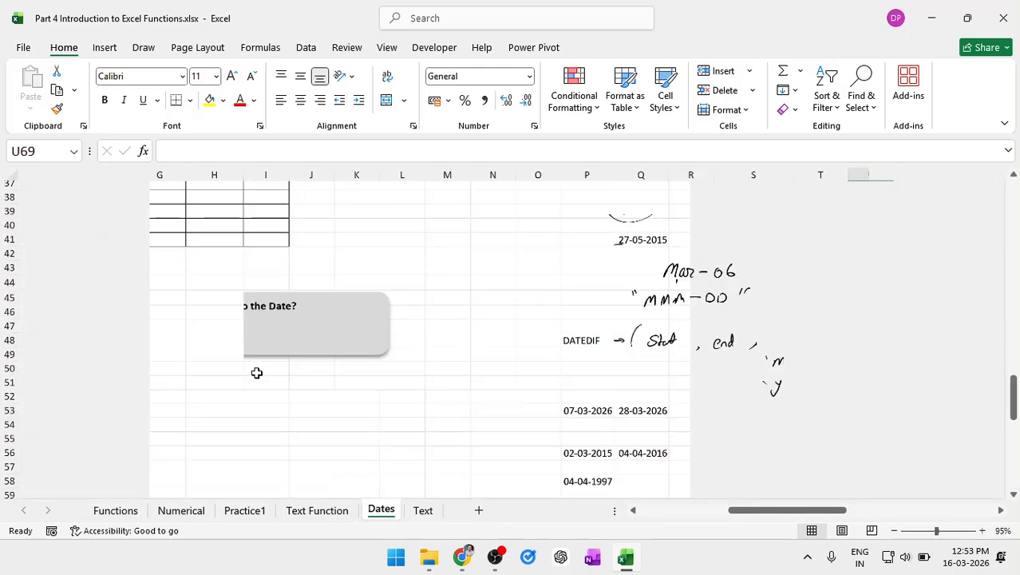
scroll(257, 373, left, 4)
scroll(257, 373, left, 1)
scroll(256, 373, up, 6)
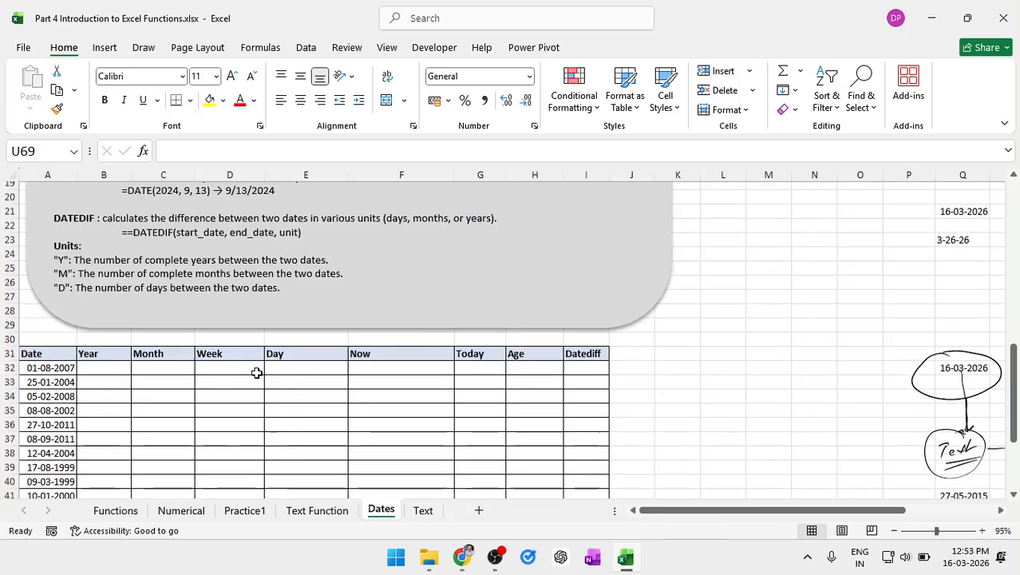
scroll(256, 373, down, 1)
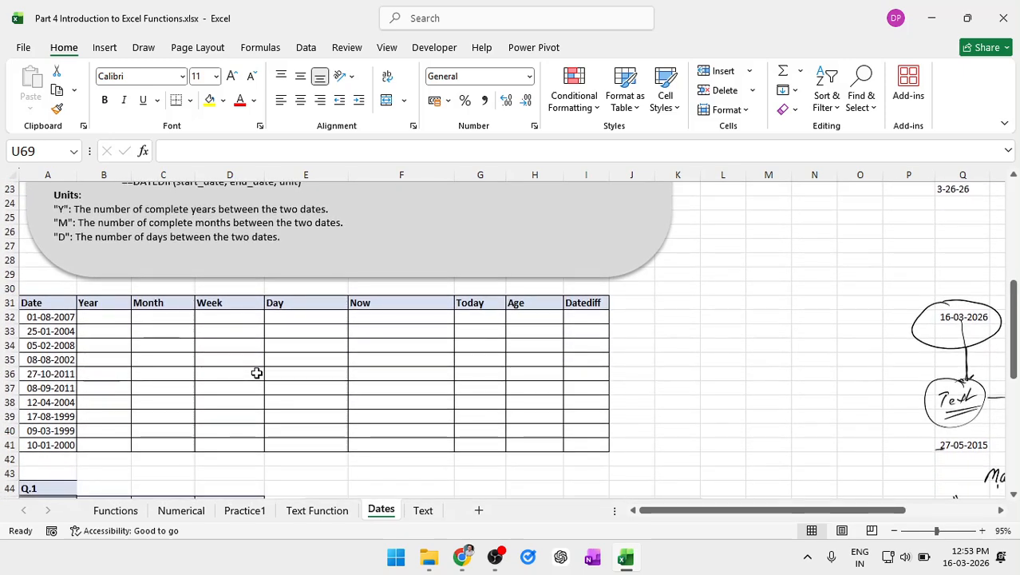
scroll(256, 373, up, 7)
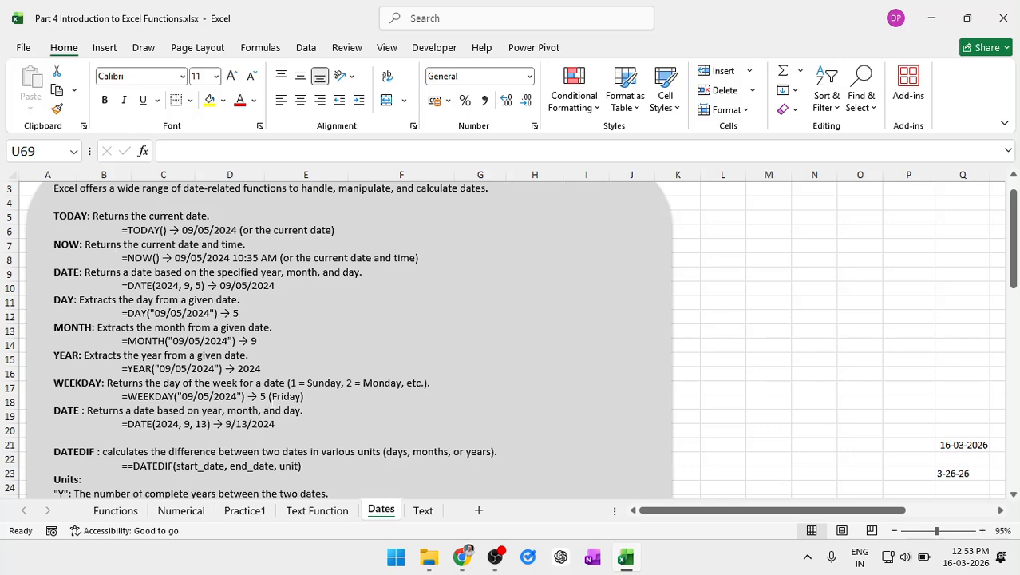
- Enter =DATE(2016,9,15) in Q71 on the Dates sheet to build a date from year, month and day
scroll(272, 401, right, 6)
ctrl+scroll(271, 401, up, 5)
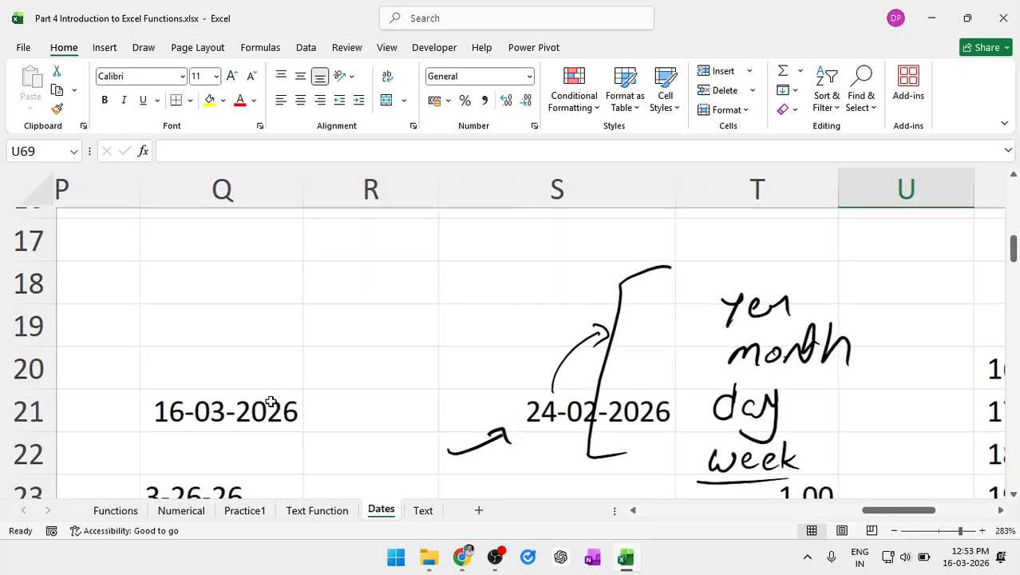
scroll(270, 402, down, 3)
ctrl+scroll(271, 401, down, 4)
scroll(271, 401, down, 7)
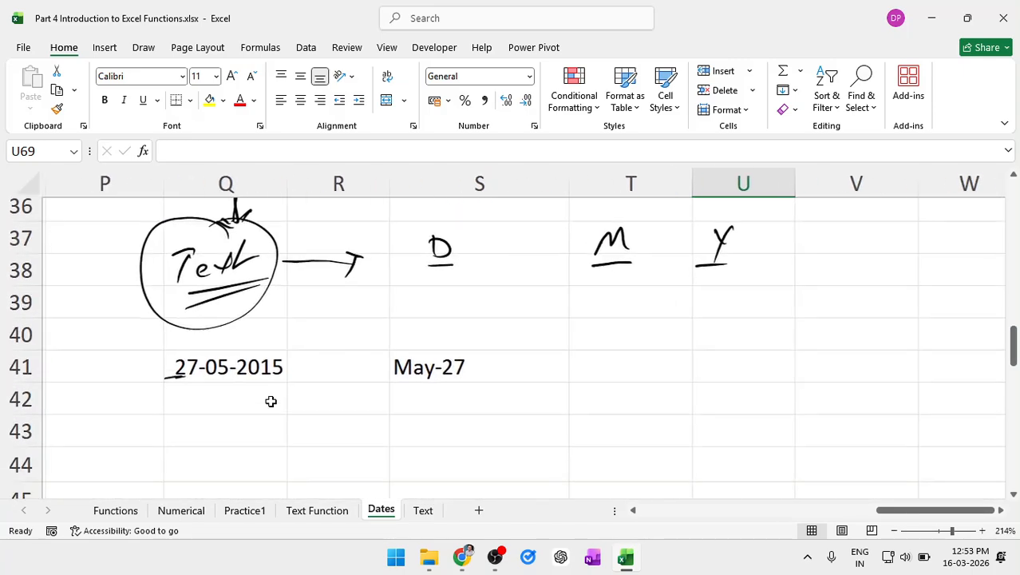
scroll(270, 401, down, 7)
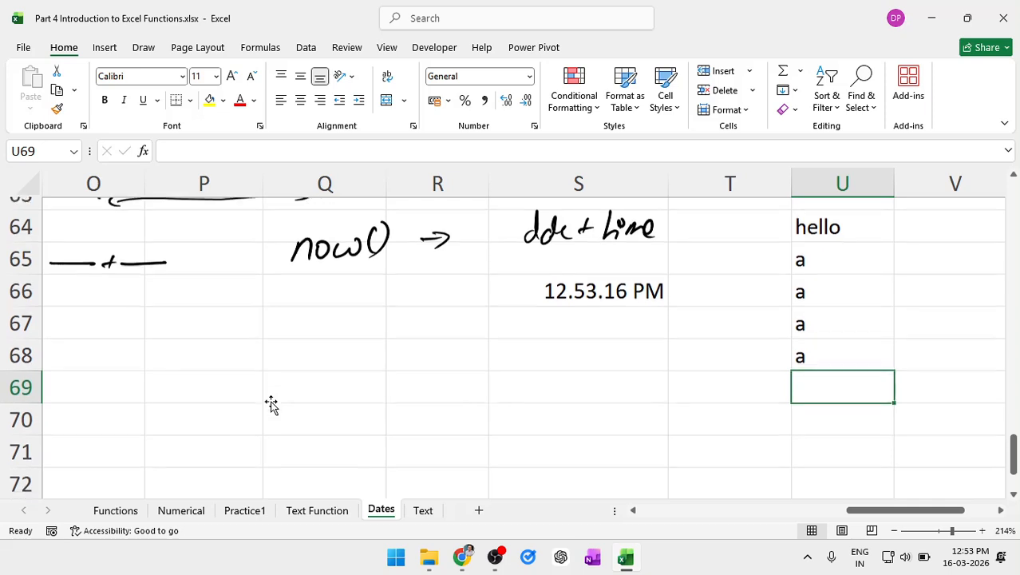
click(322, 231)
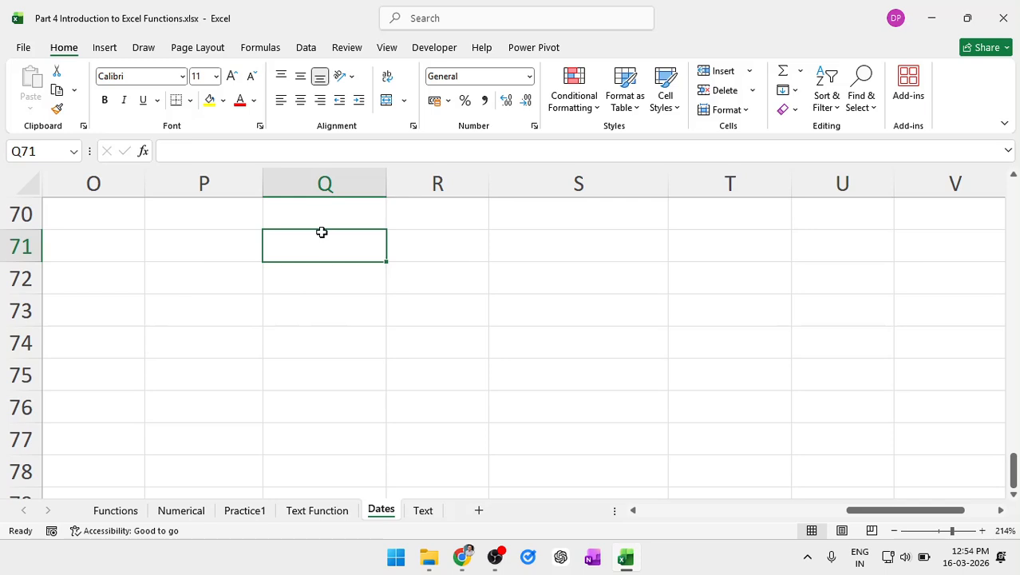
text(=)
key(BackSpace)
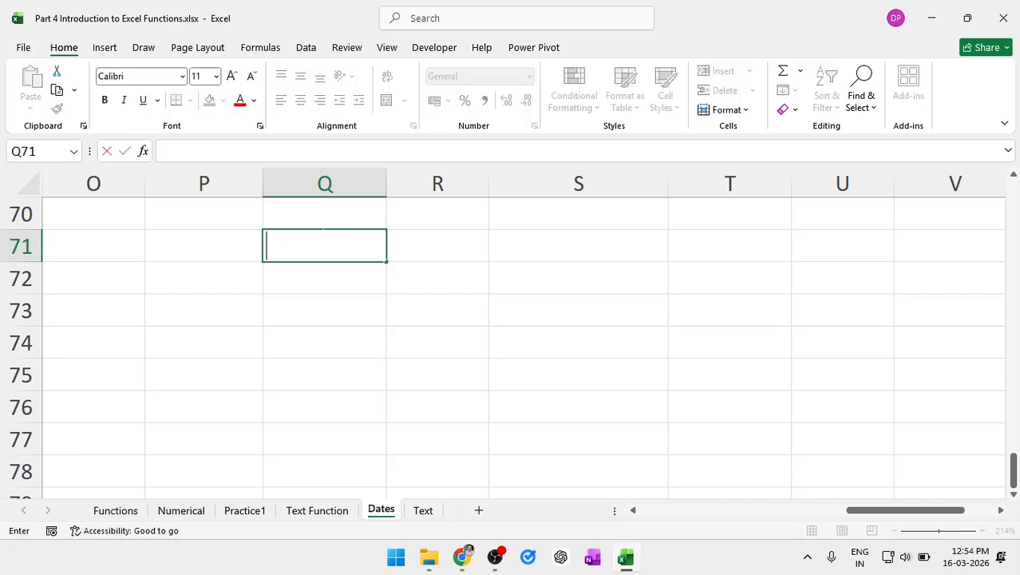
text(=)
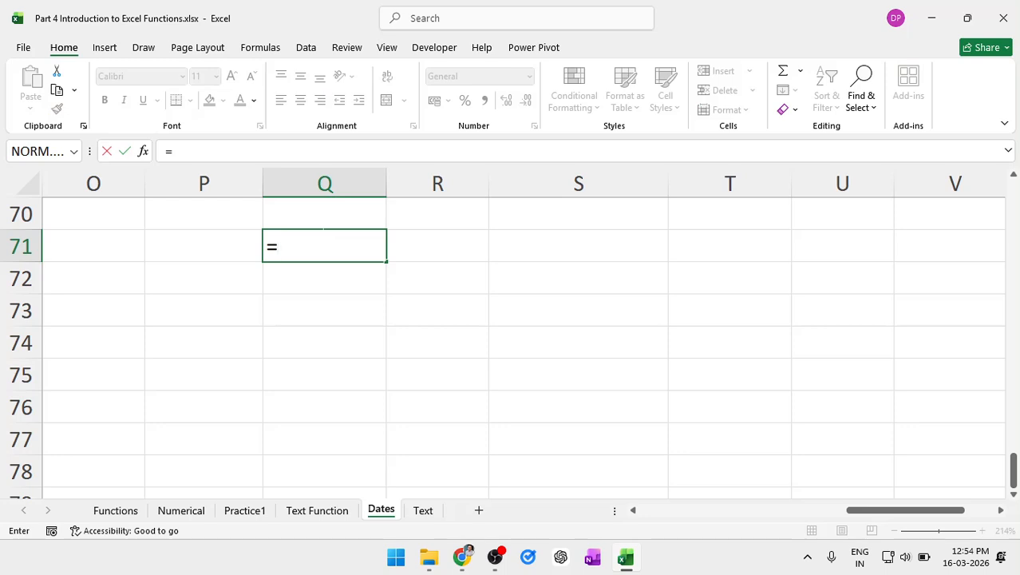
text(date)
key(Tab)
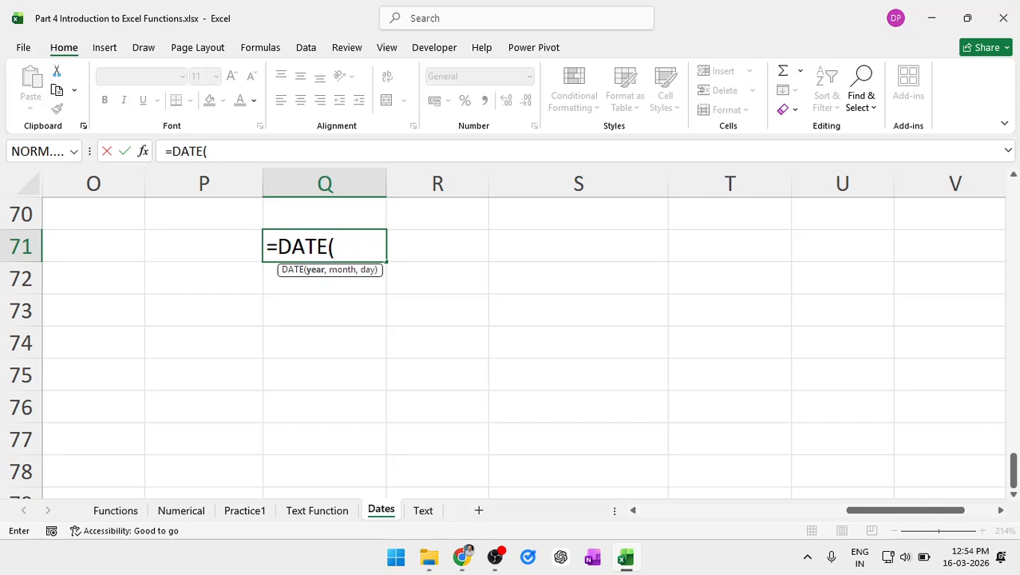
text(2016)
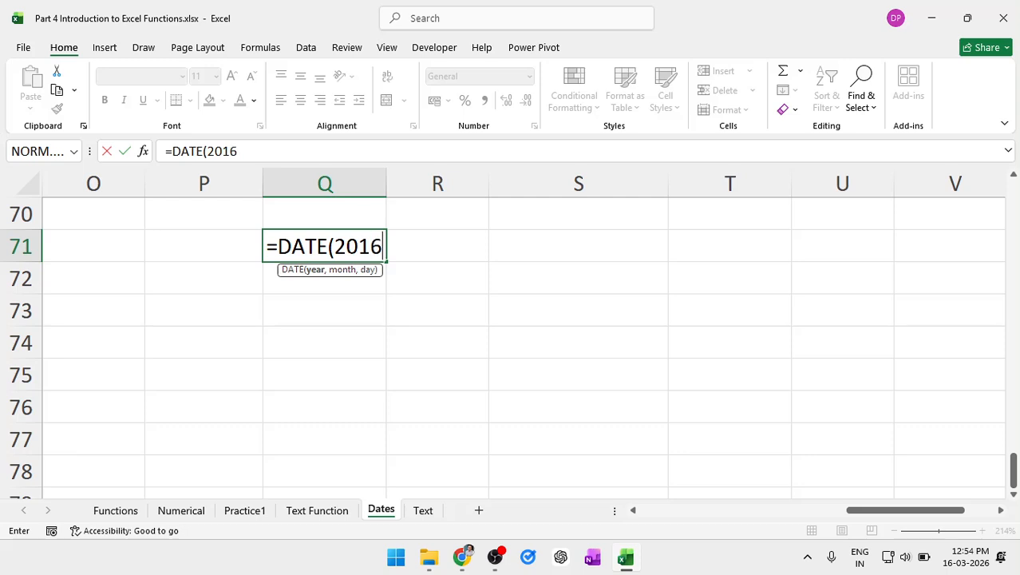
text(,)
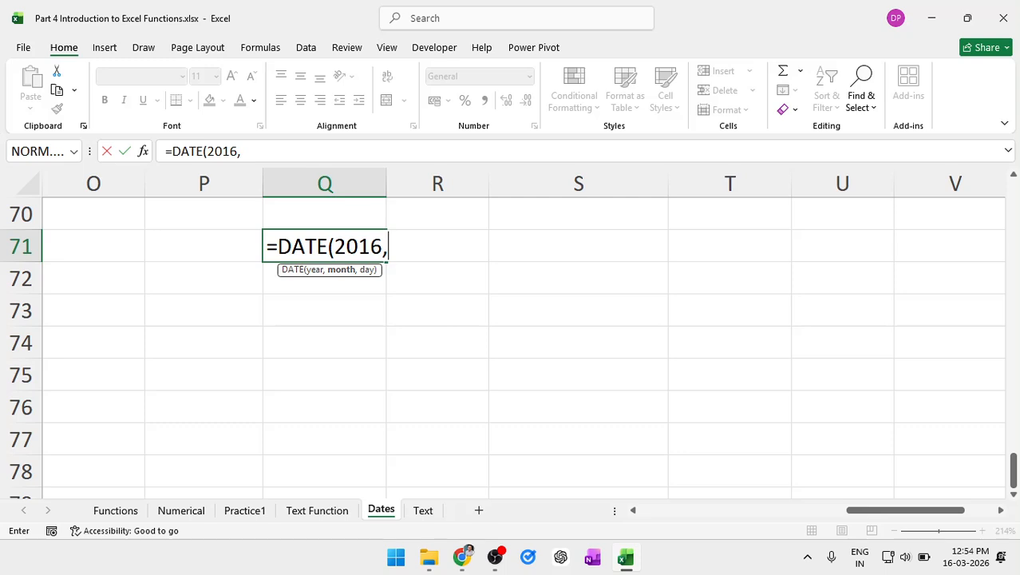
text(9,)
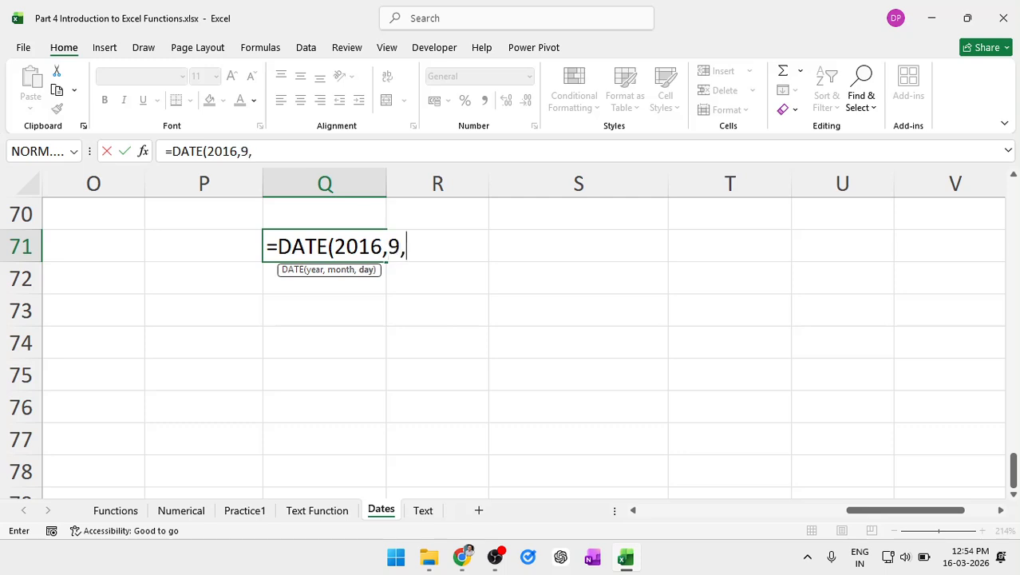
text(15))
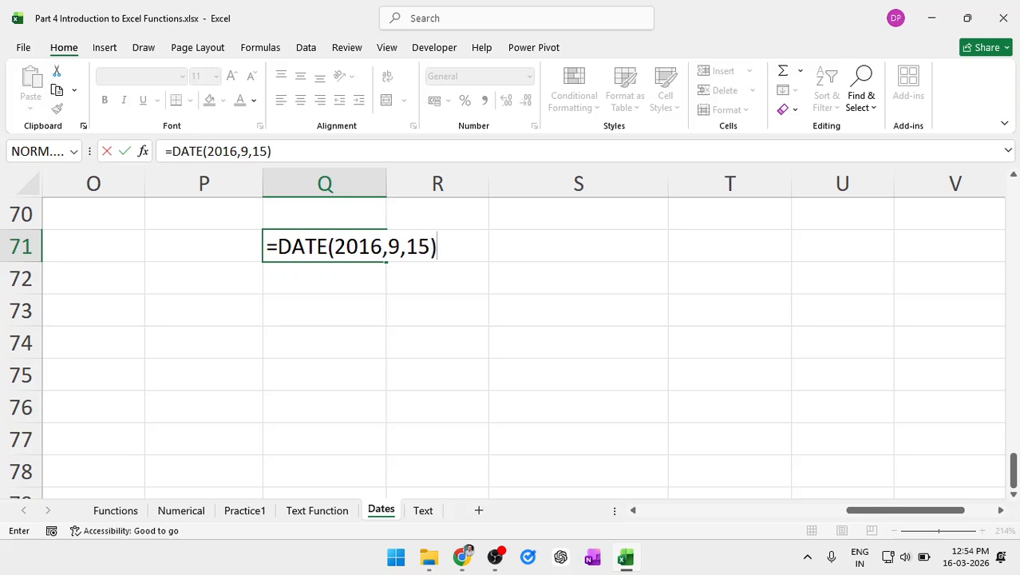
key(Return)
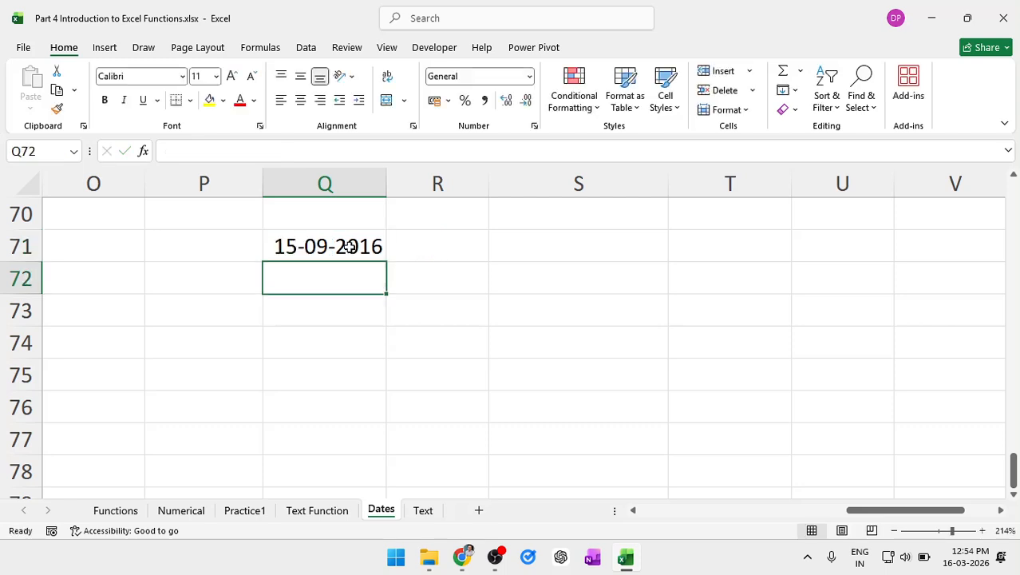
- Inspect the year, month and day arguments of the DATE formula in Q71
click(349, 246)
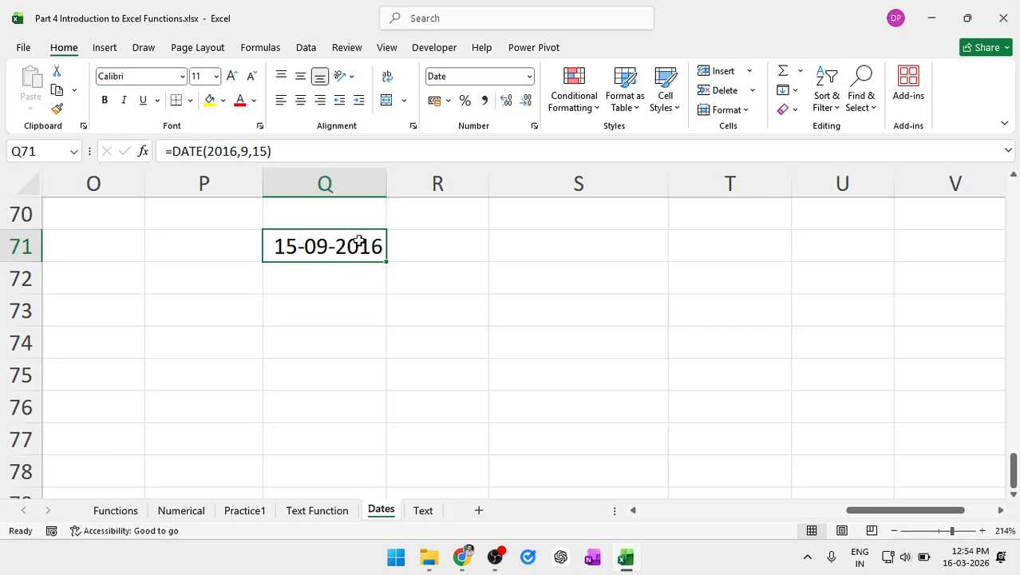
double_click(359, 243)
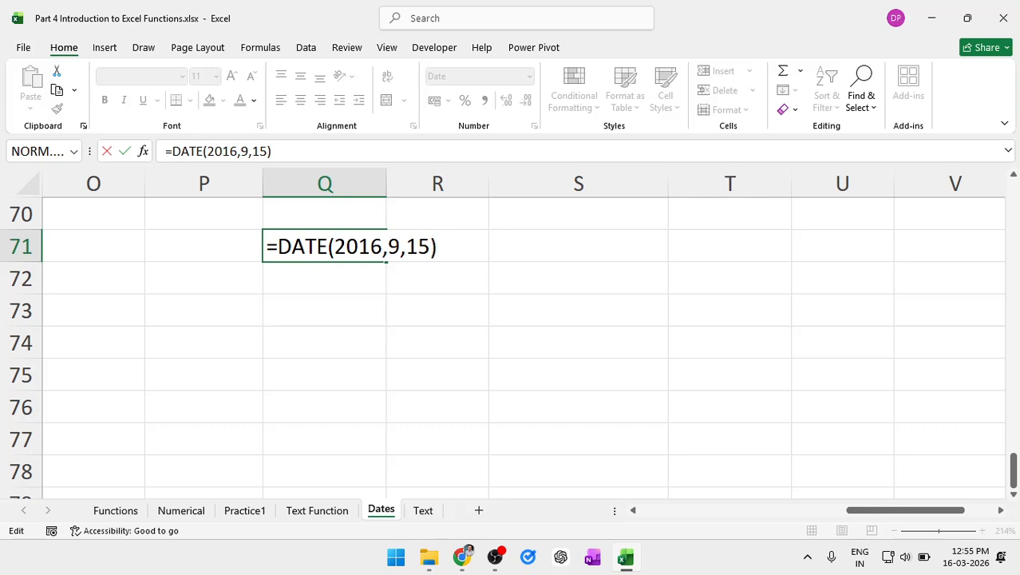
key(Return)
- Enter the date 15-9-16 directly in Q73 as a plain value
key(Return)
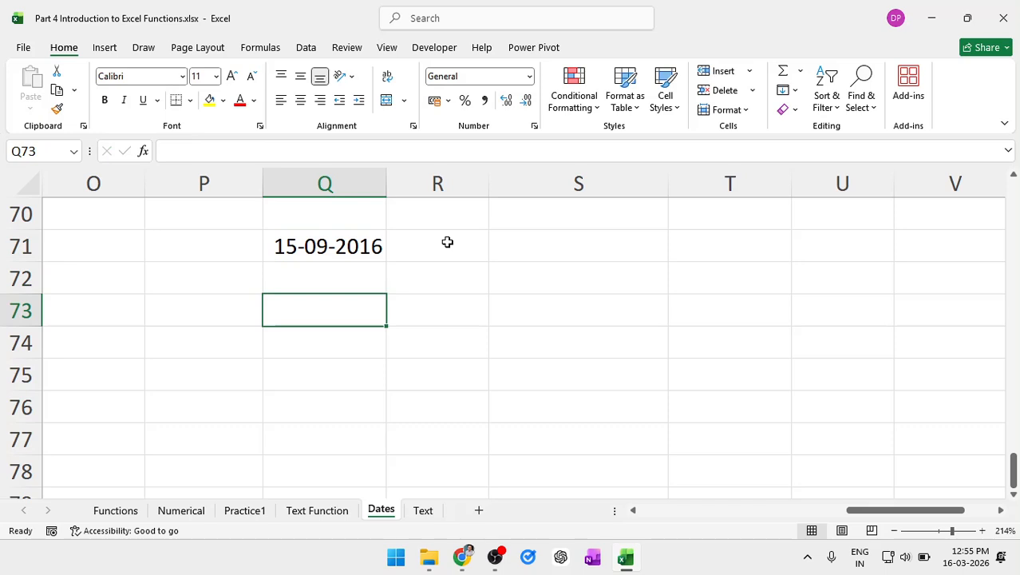
text(15-9-)
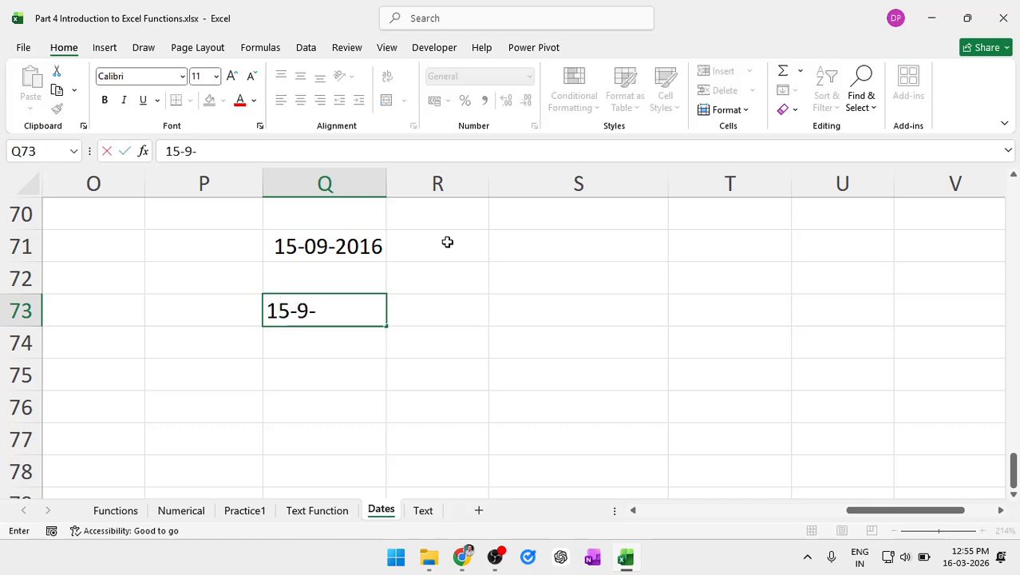
text(2)
key(BackSpace)
text(16)
key(Return)
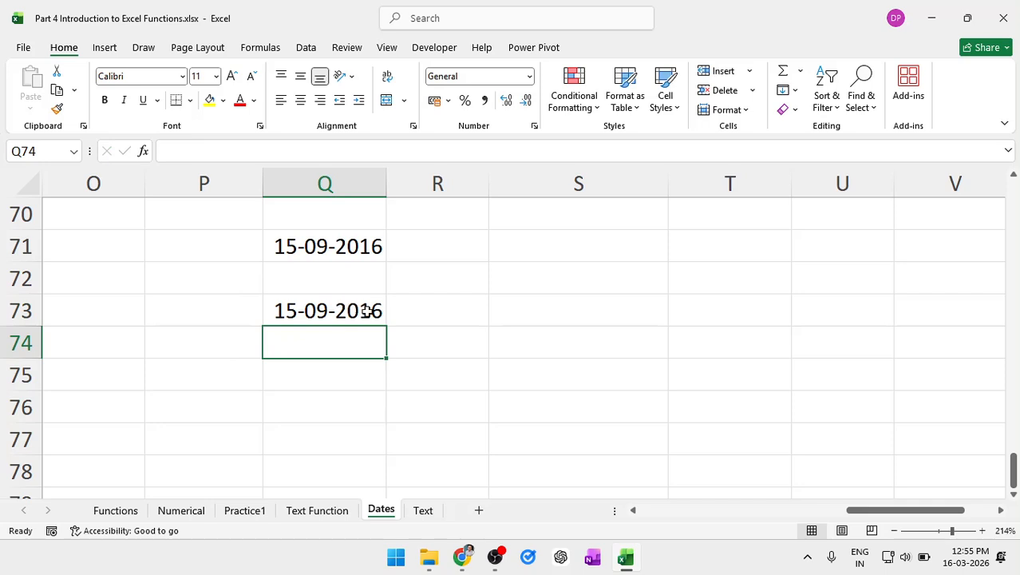
- Compare the formula behind the date in Q71 with the directly entered date in Q73
double_click(357, 239)
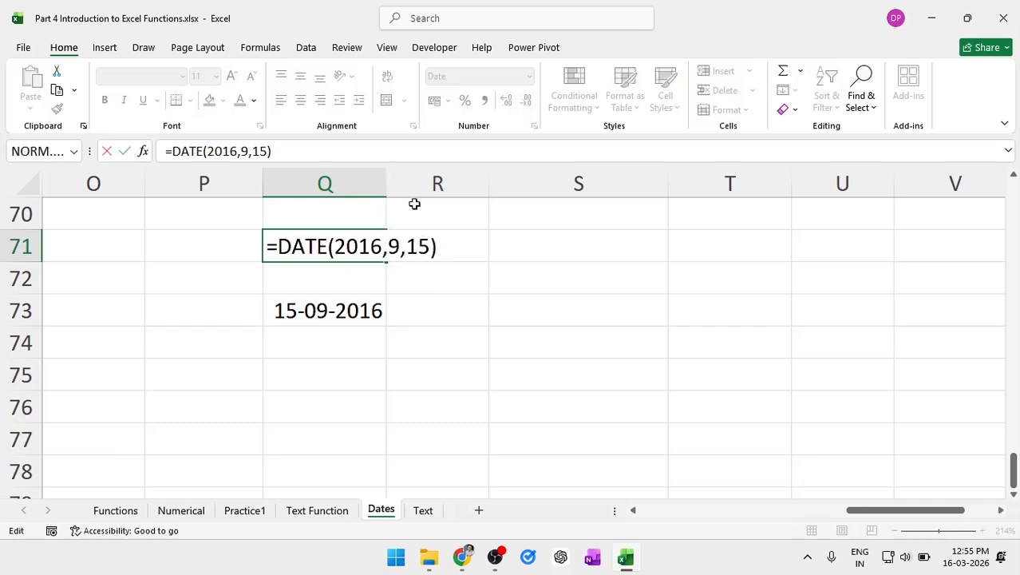
key(Return)
click(385, 250)
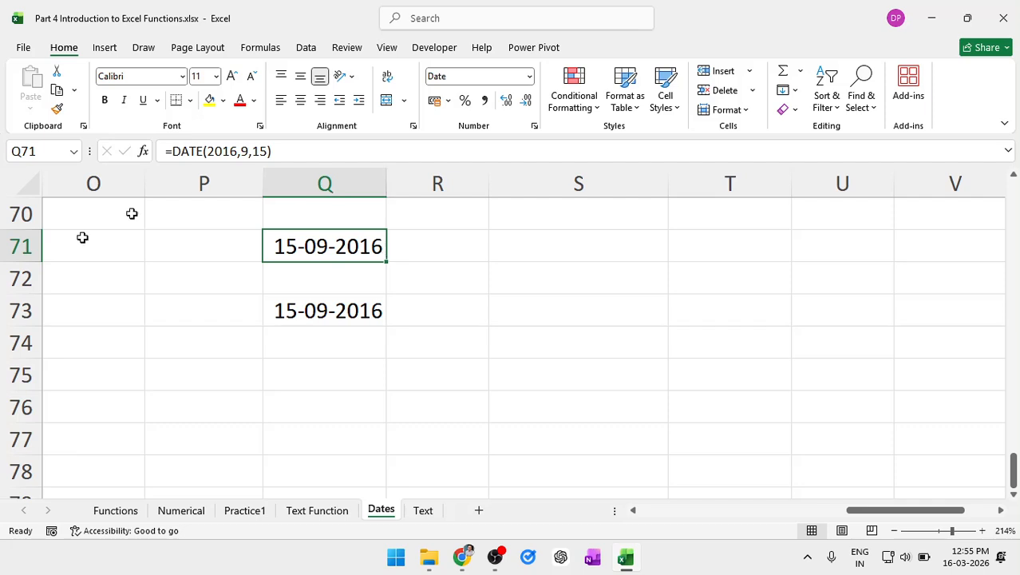
scroll(435, 428, down, 1)
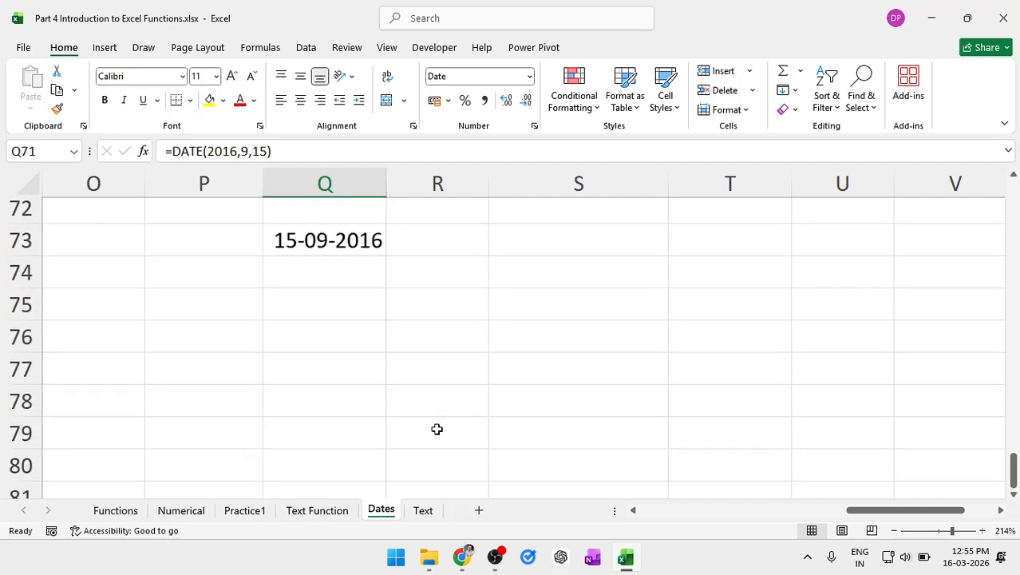
scroll(337, 457, up, 1)
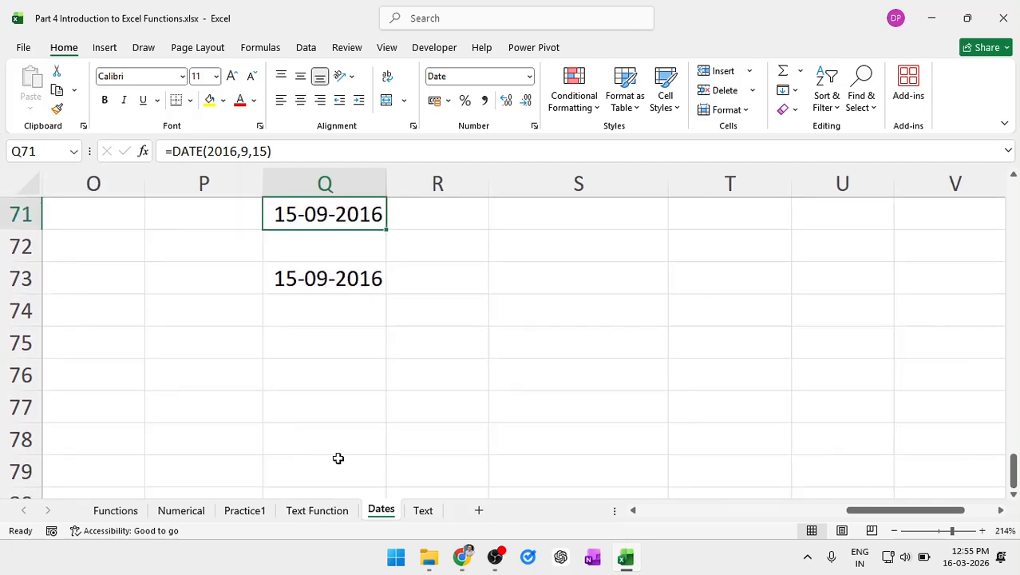
scroll(518, 332, up, 2)
scroll(518, 331, left, 5)
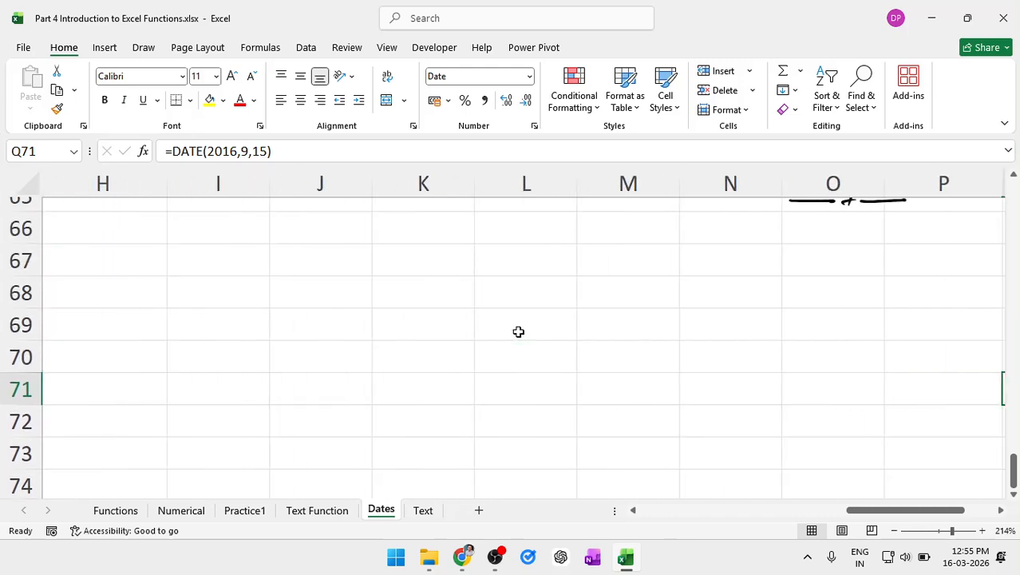
scroll(518, 331, down, 4)
scroll(518, 332, left, 3)
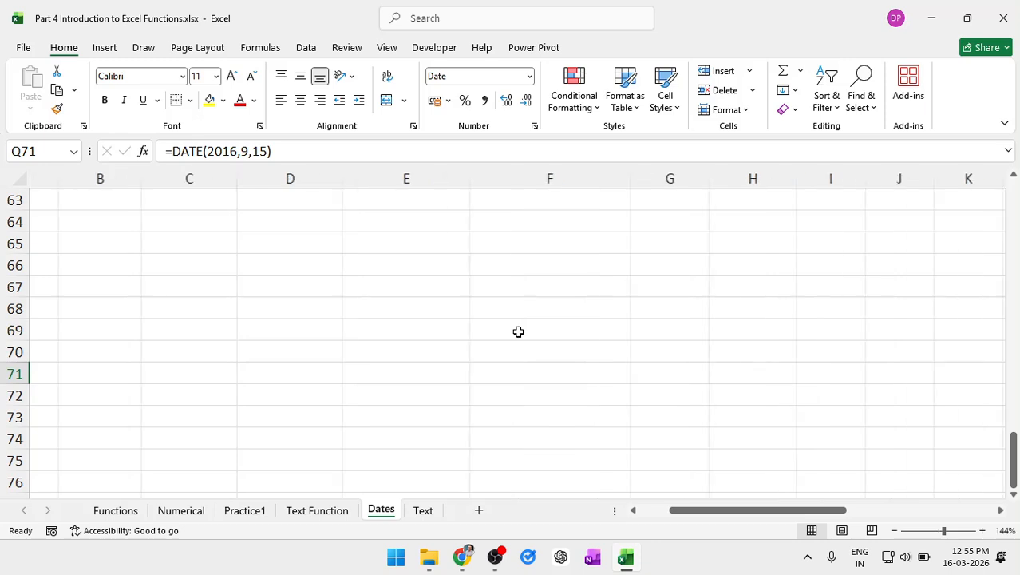
scroll(518, 331, down, 2)
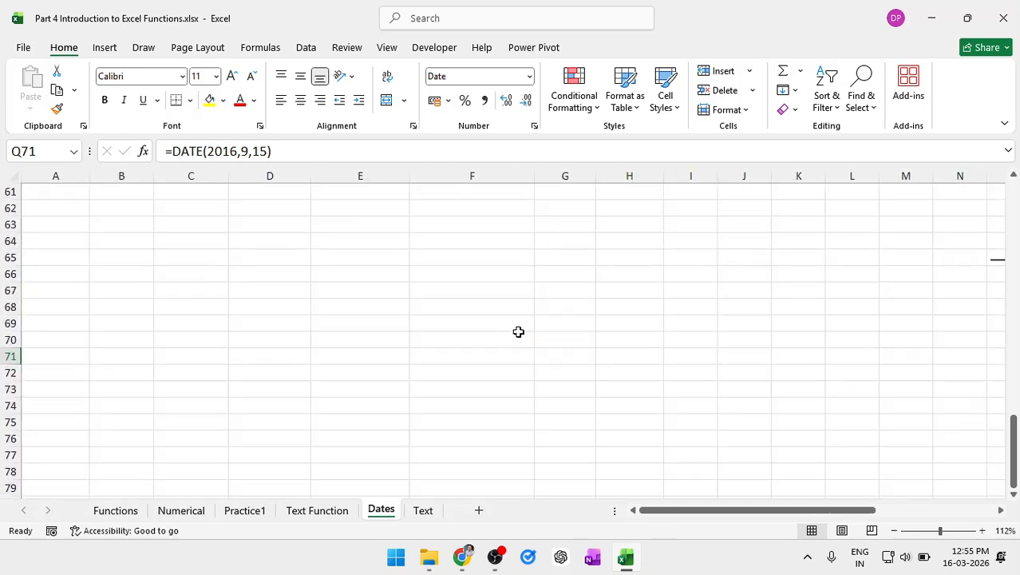
scroll(576, 366, right, 5)
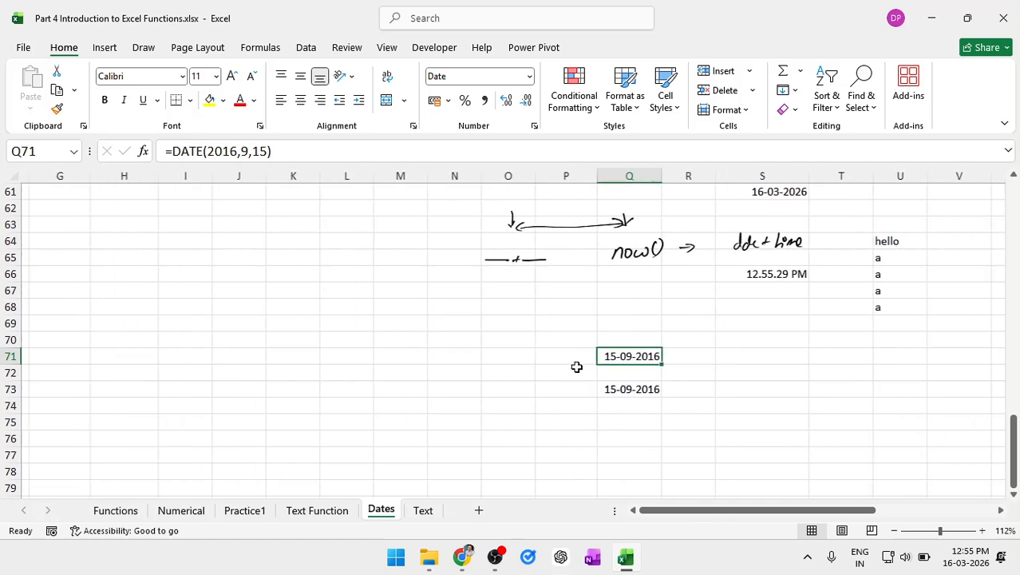